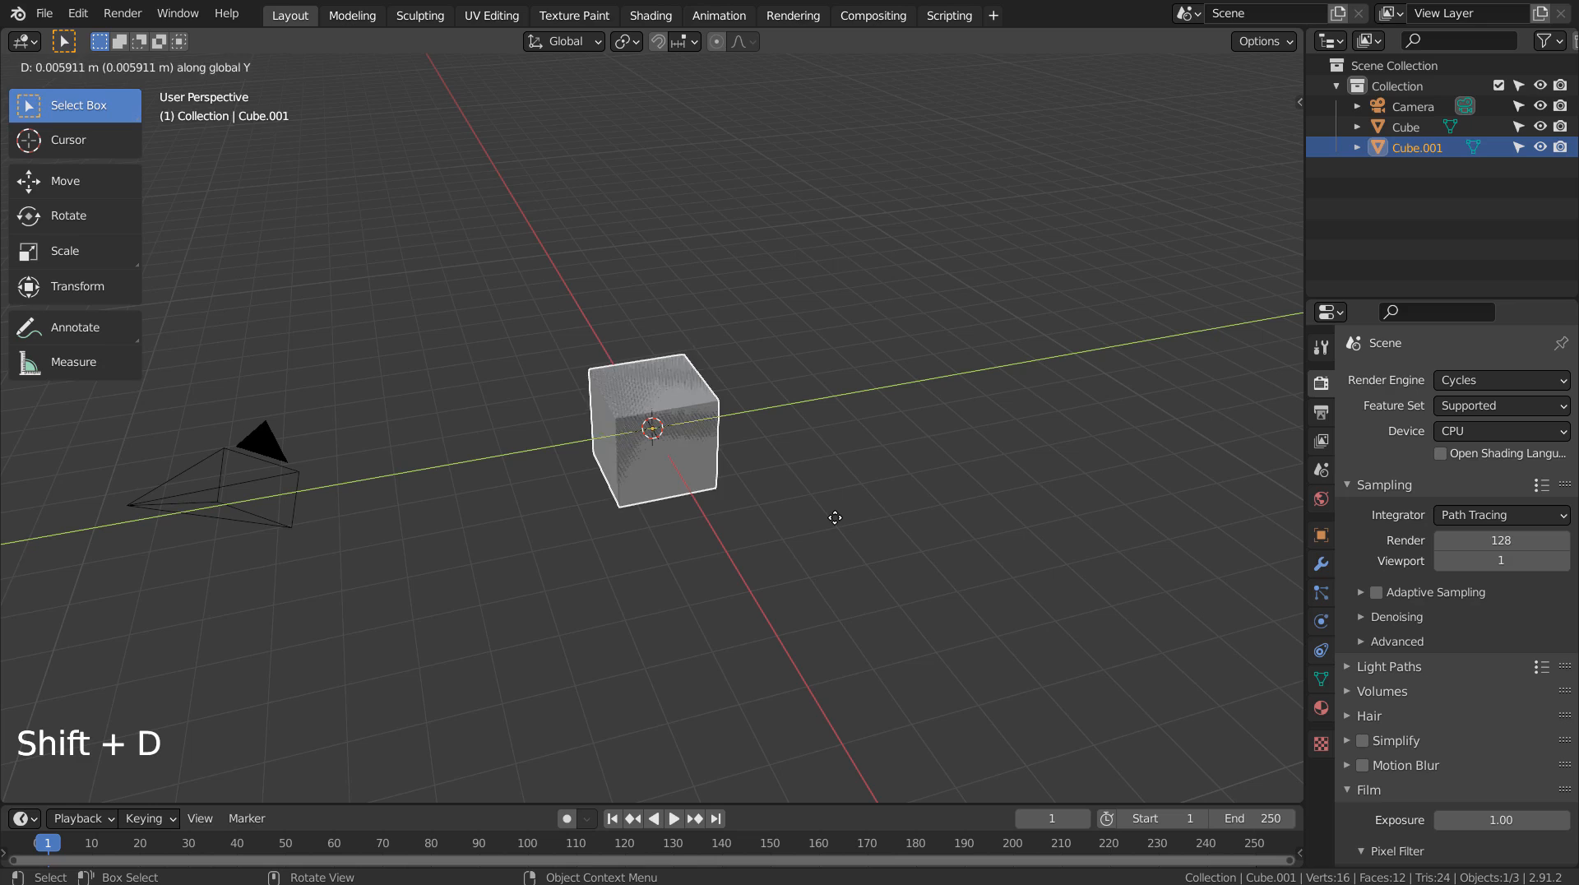
Place the duplicated cube beside the original along the Y axis, and duplicate the original cube in place.
left_click(1010, 510)
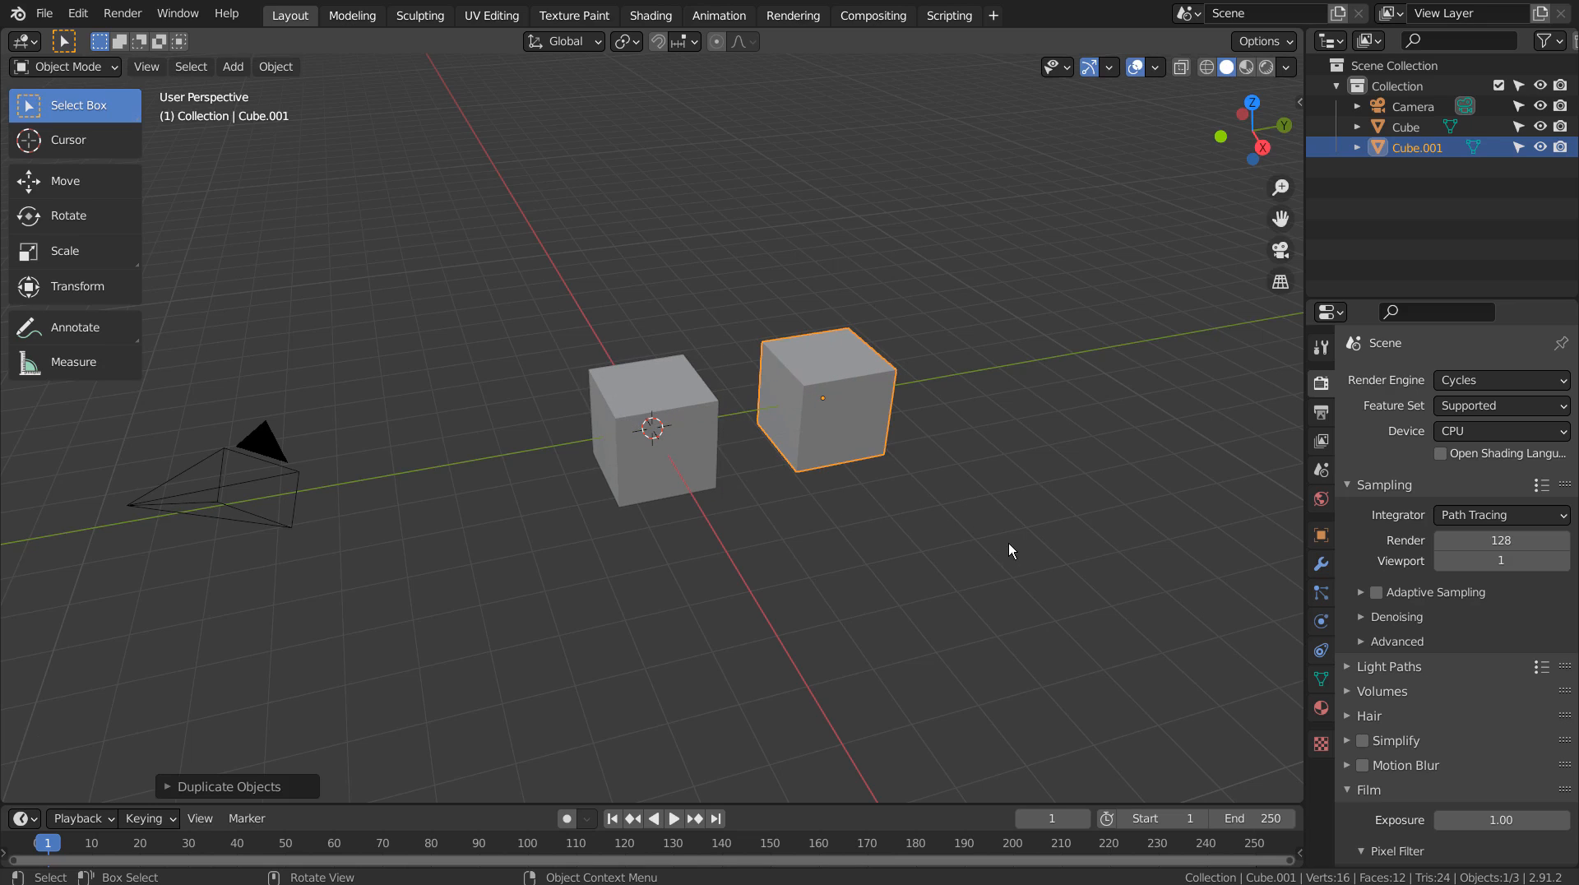
left_click(684, 465)
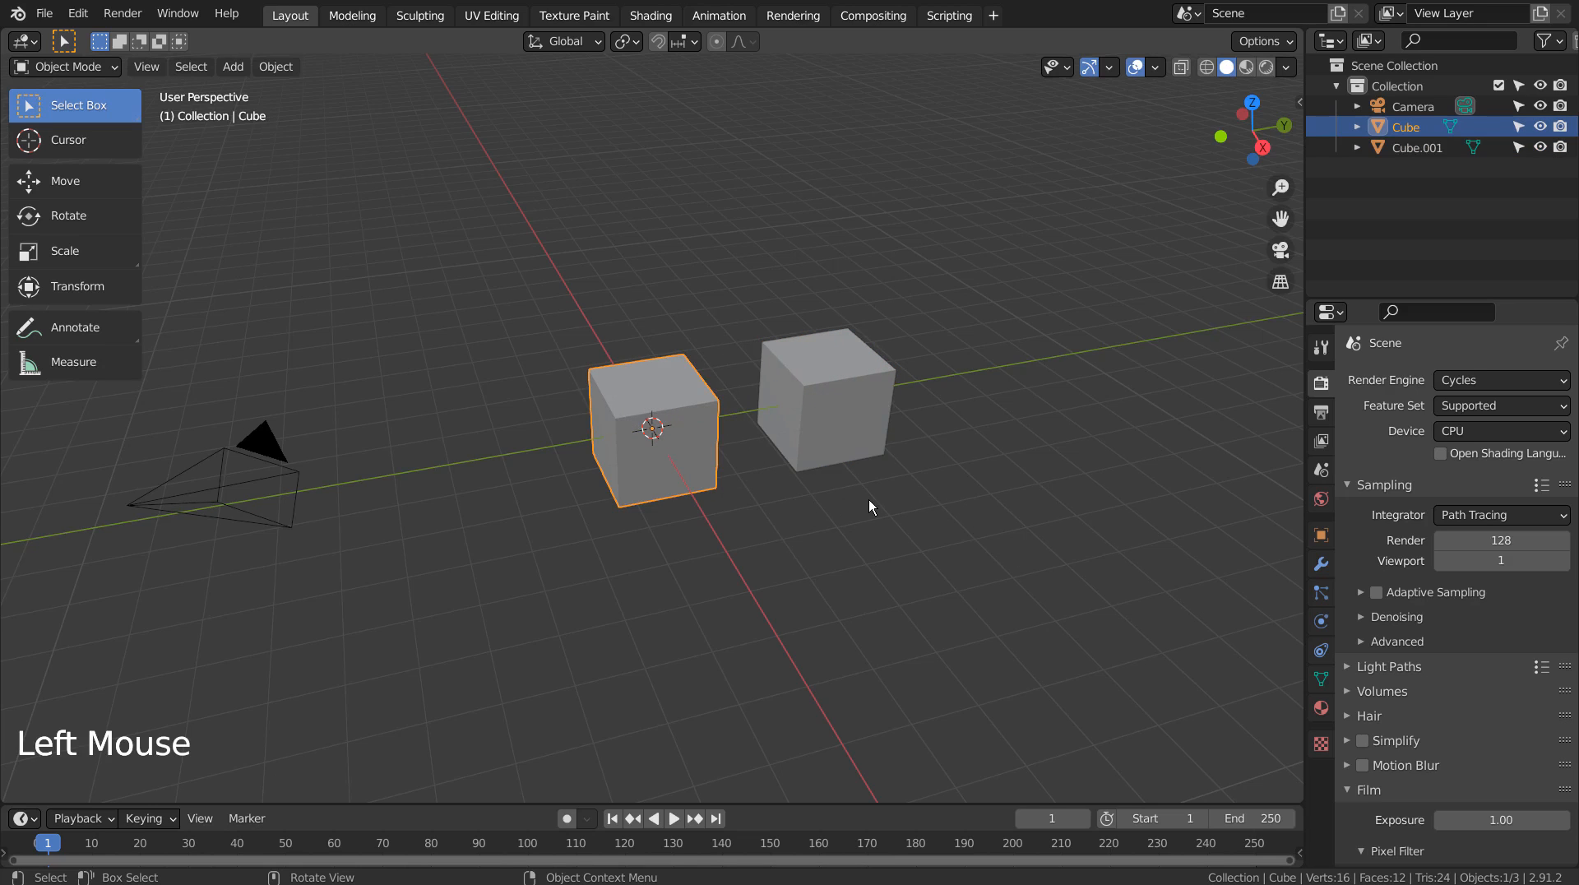
key("shift+d")
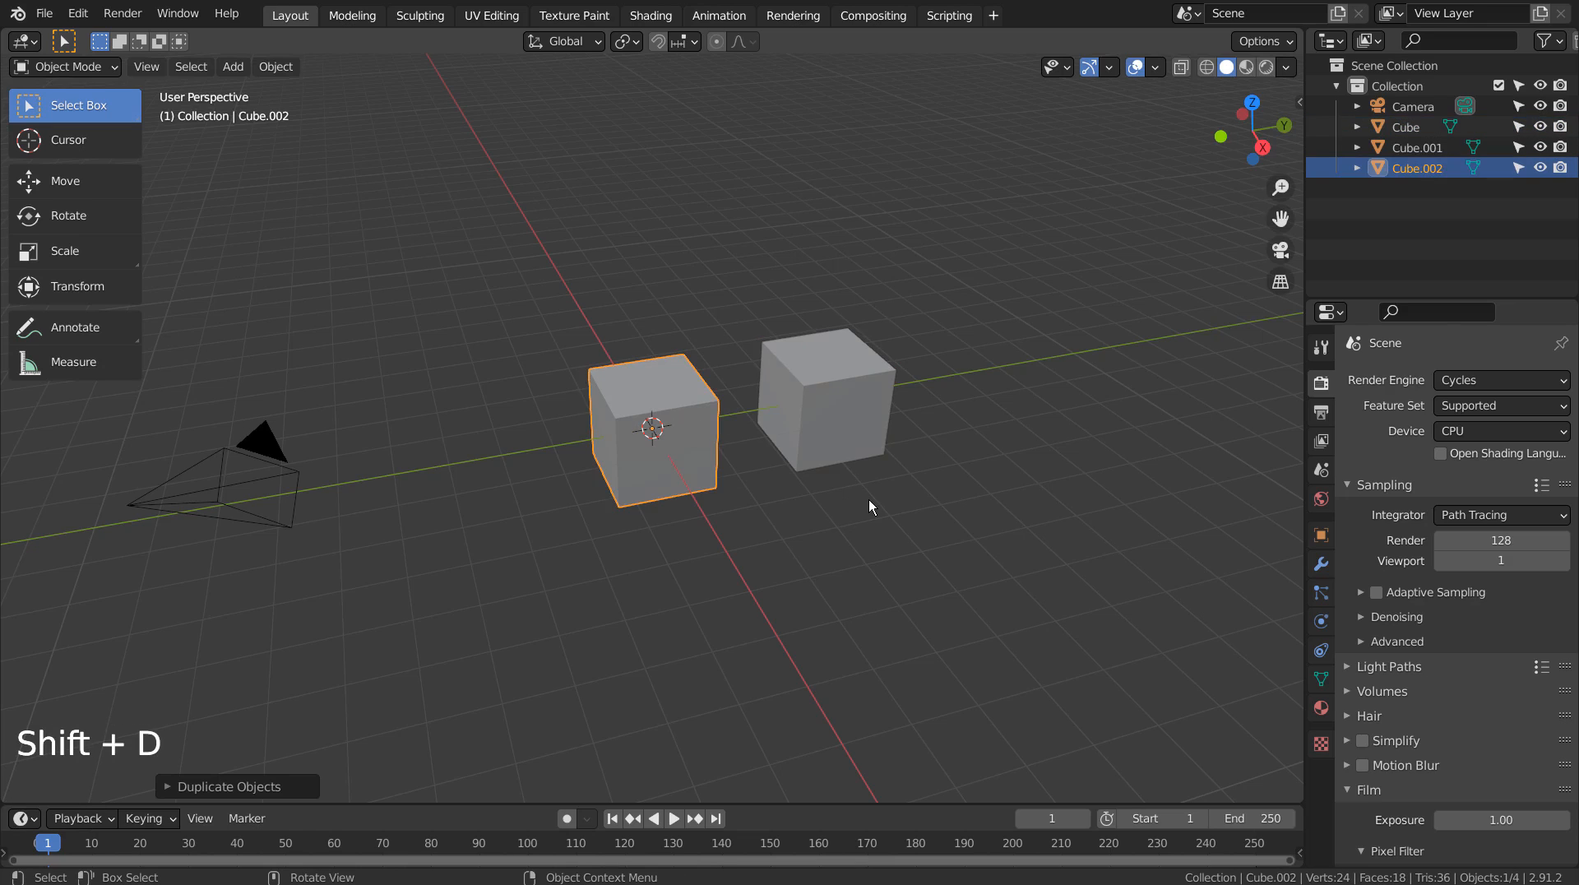
Hide the original Cube object in the outliner and make it unselectable.
left_click(1539, 126)
left_click(1522, 127)
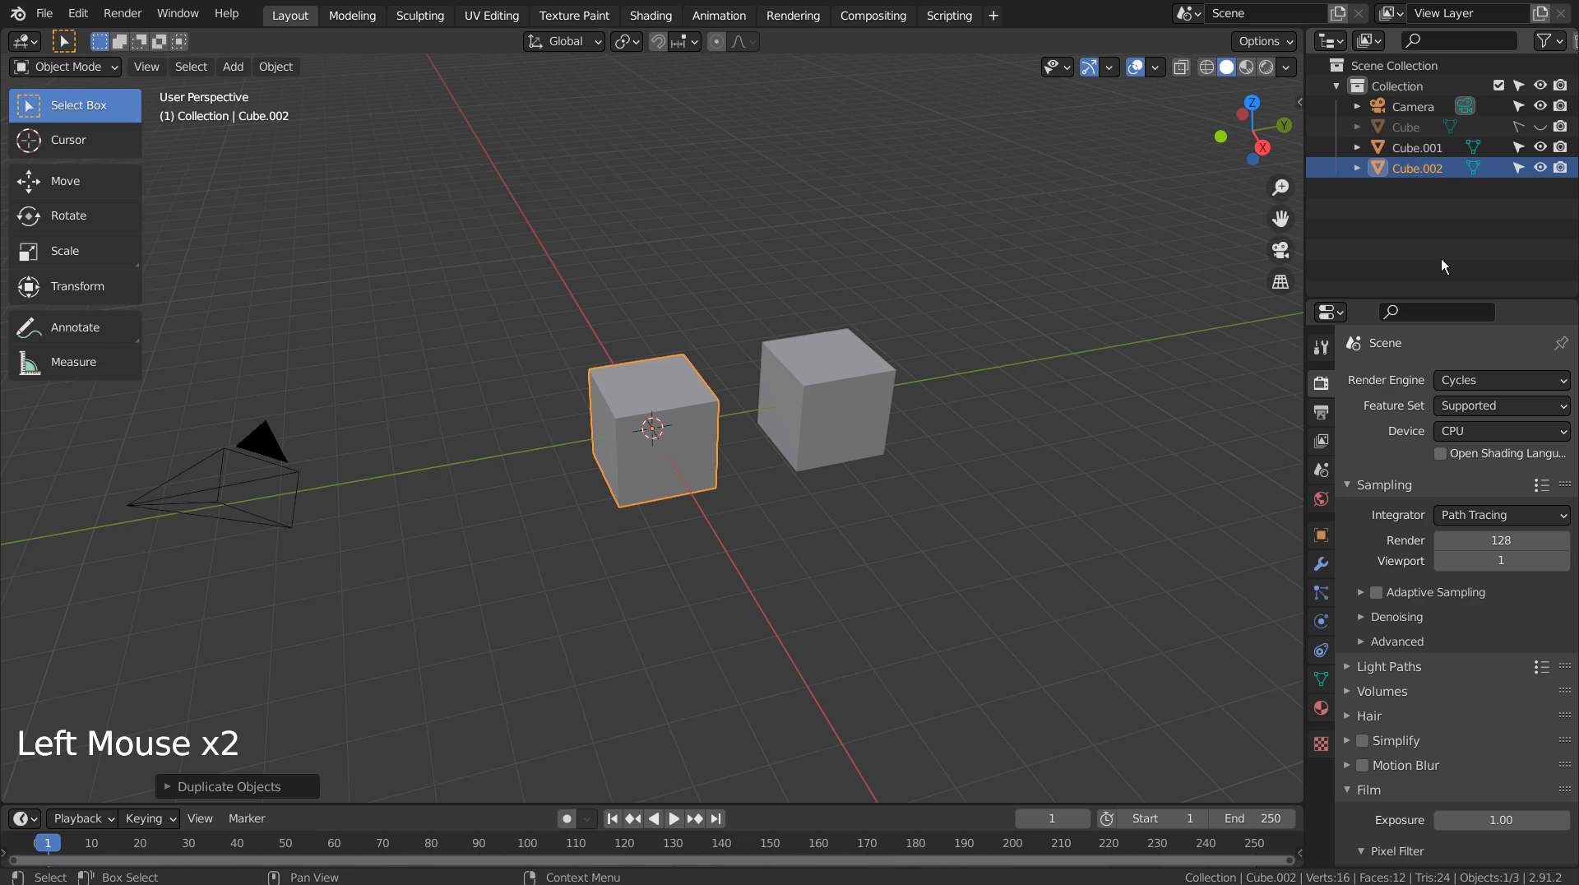
Join Cube.002 at the origin with Cube.001 into one object, keeping Cube.001 as the active object.
mouse_move(977, 569)
middle_mouse_down()
mouse_move(800, 565)
mouse_move(837, 493)
mouse_move(975, 534)
mouse_move(986, 566)
middle_mouse_up()
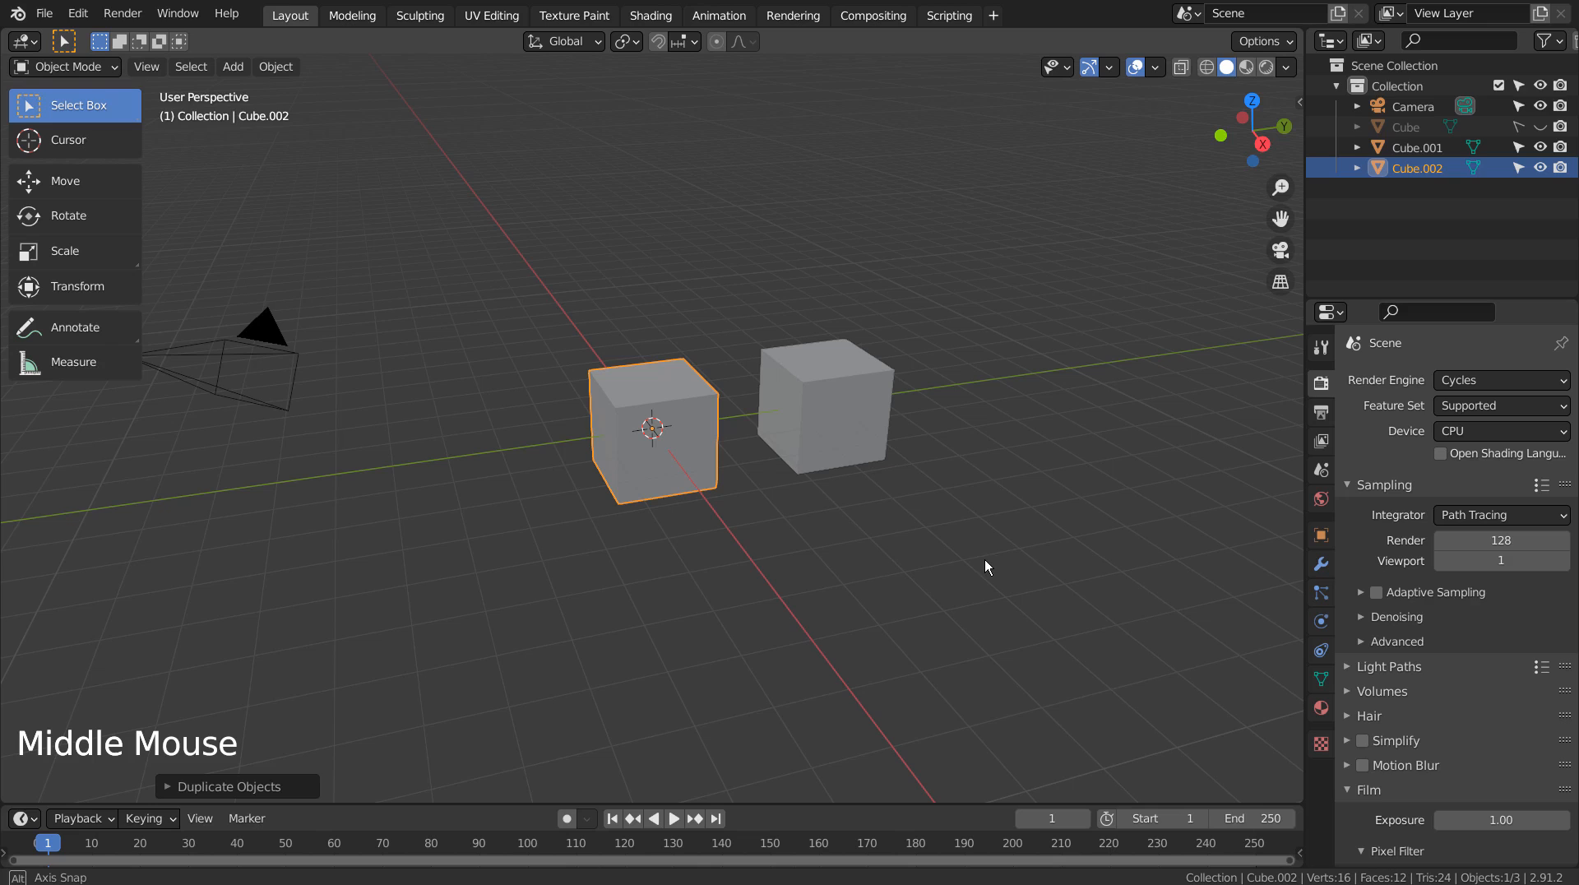
middle_click_drag(984, 566, 977, 561)
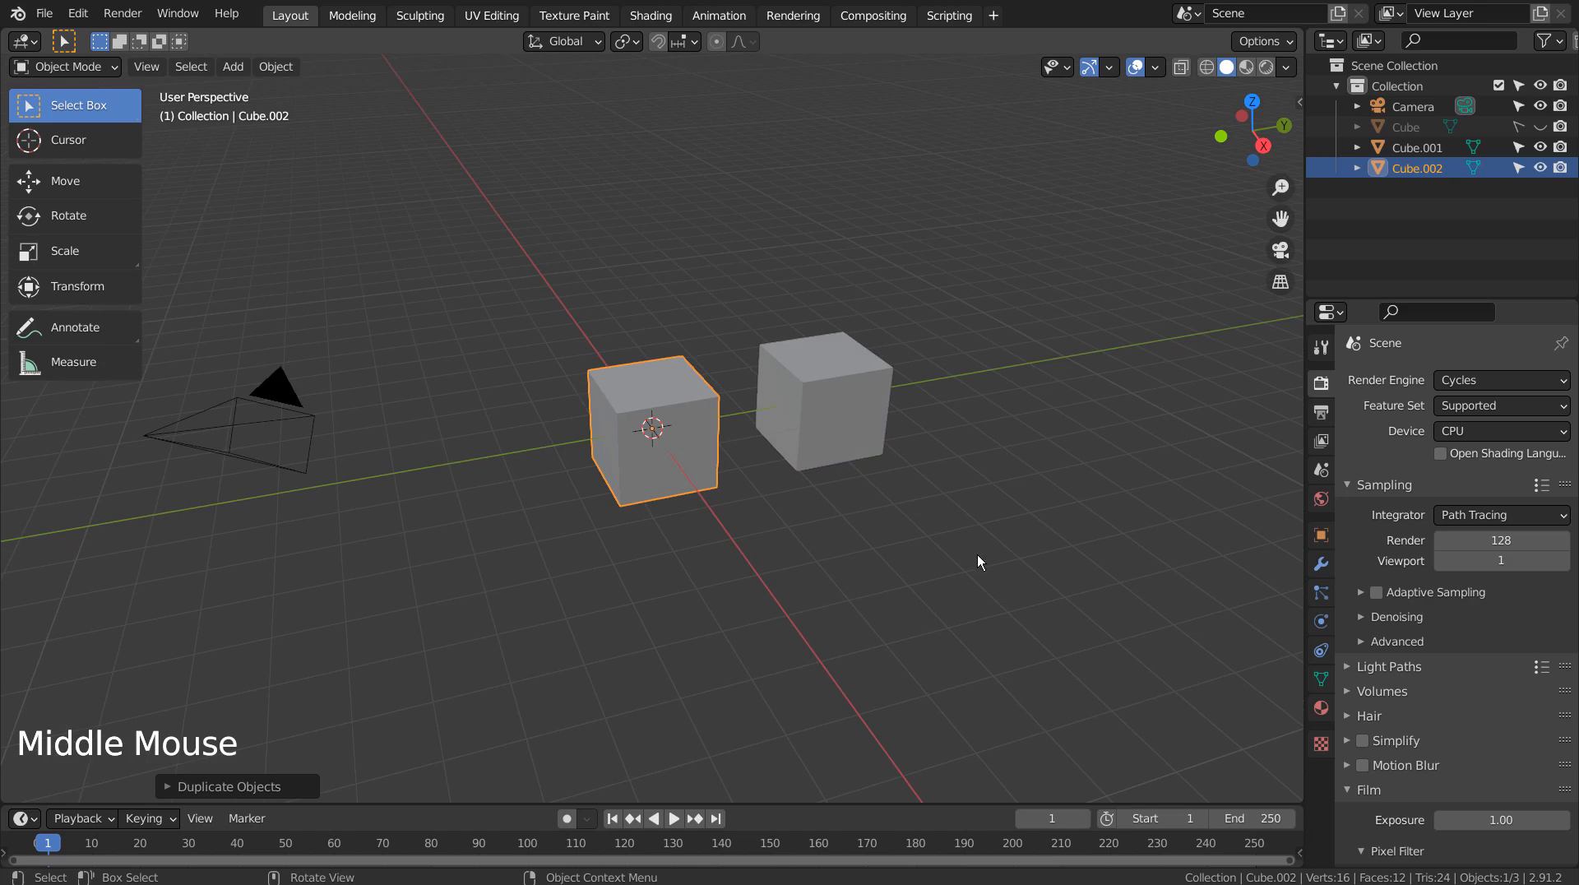
left_click(842, 415, "shift")
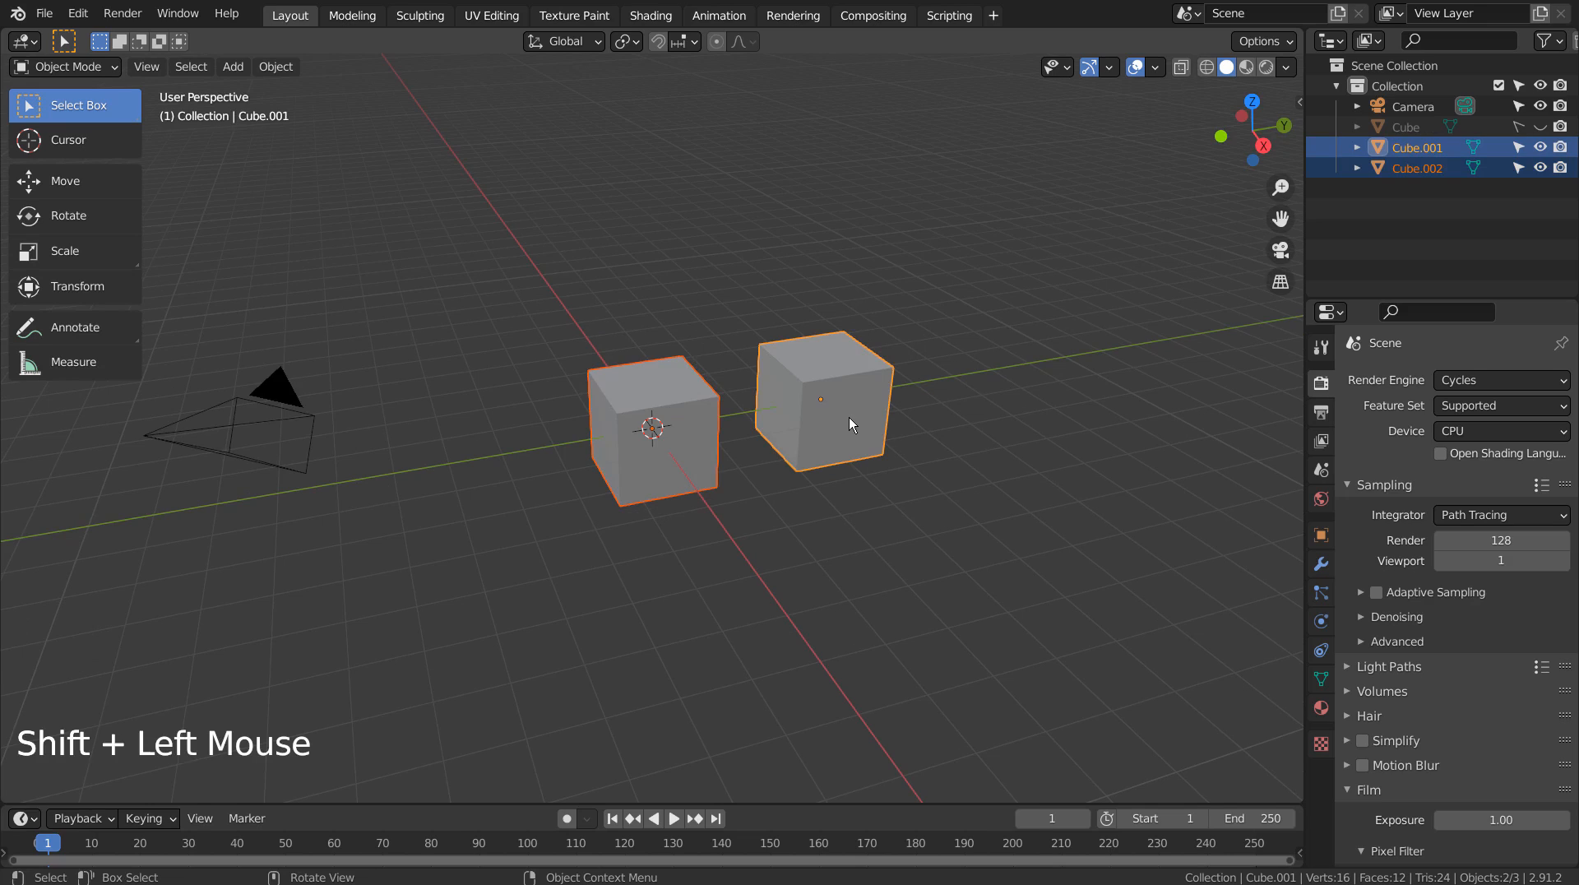
key("ctrl+j")
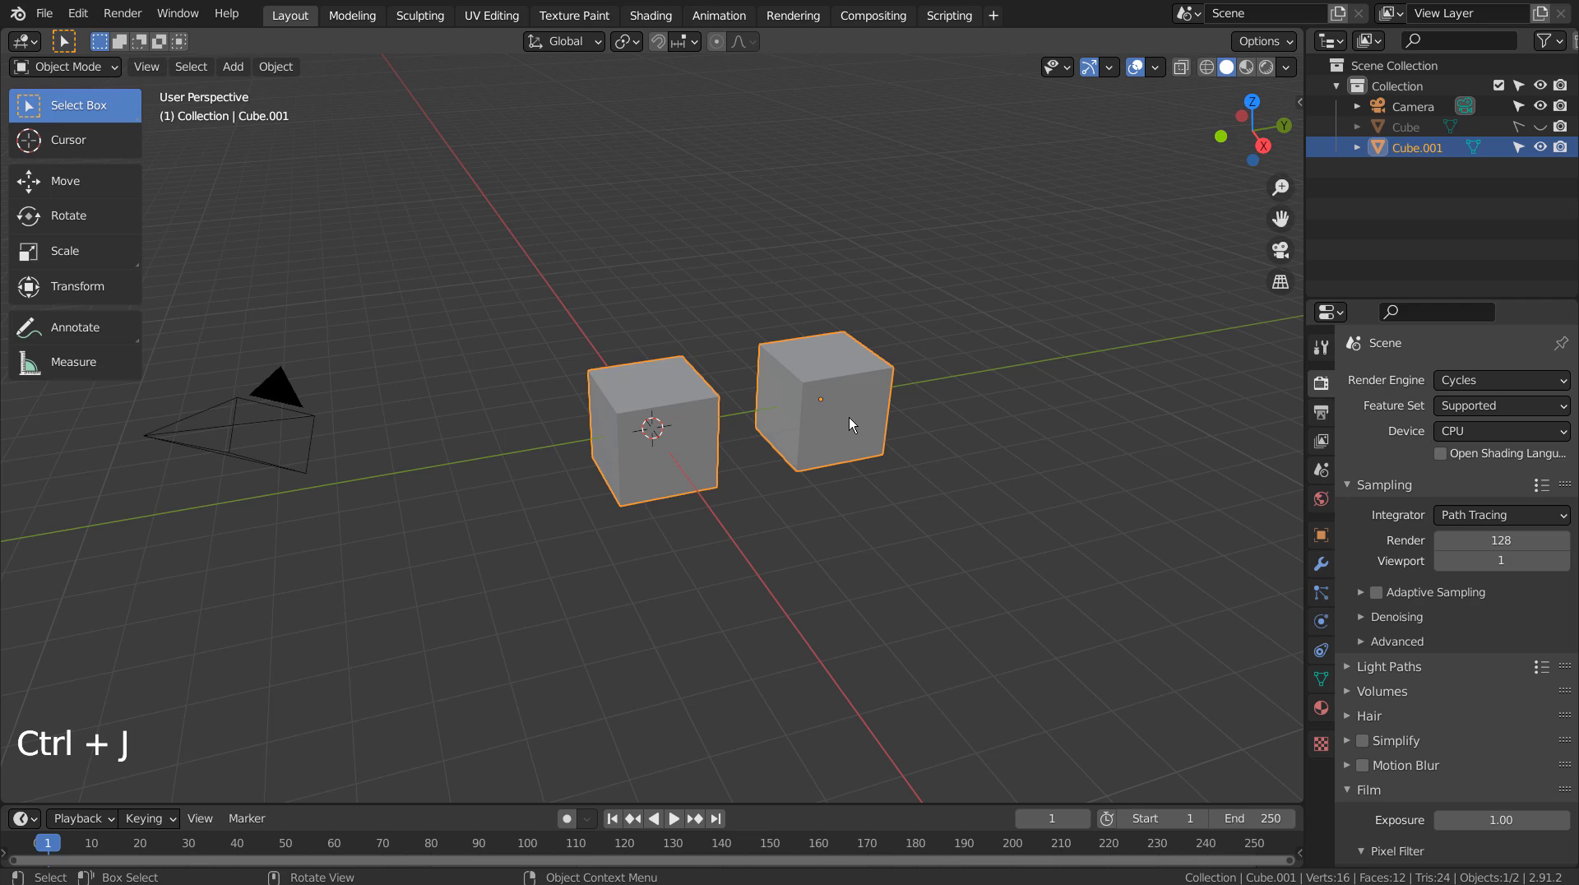
Try moving the joined cubes as one object, and undo the move.
left_click(709, 432)
key("g")
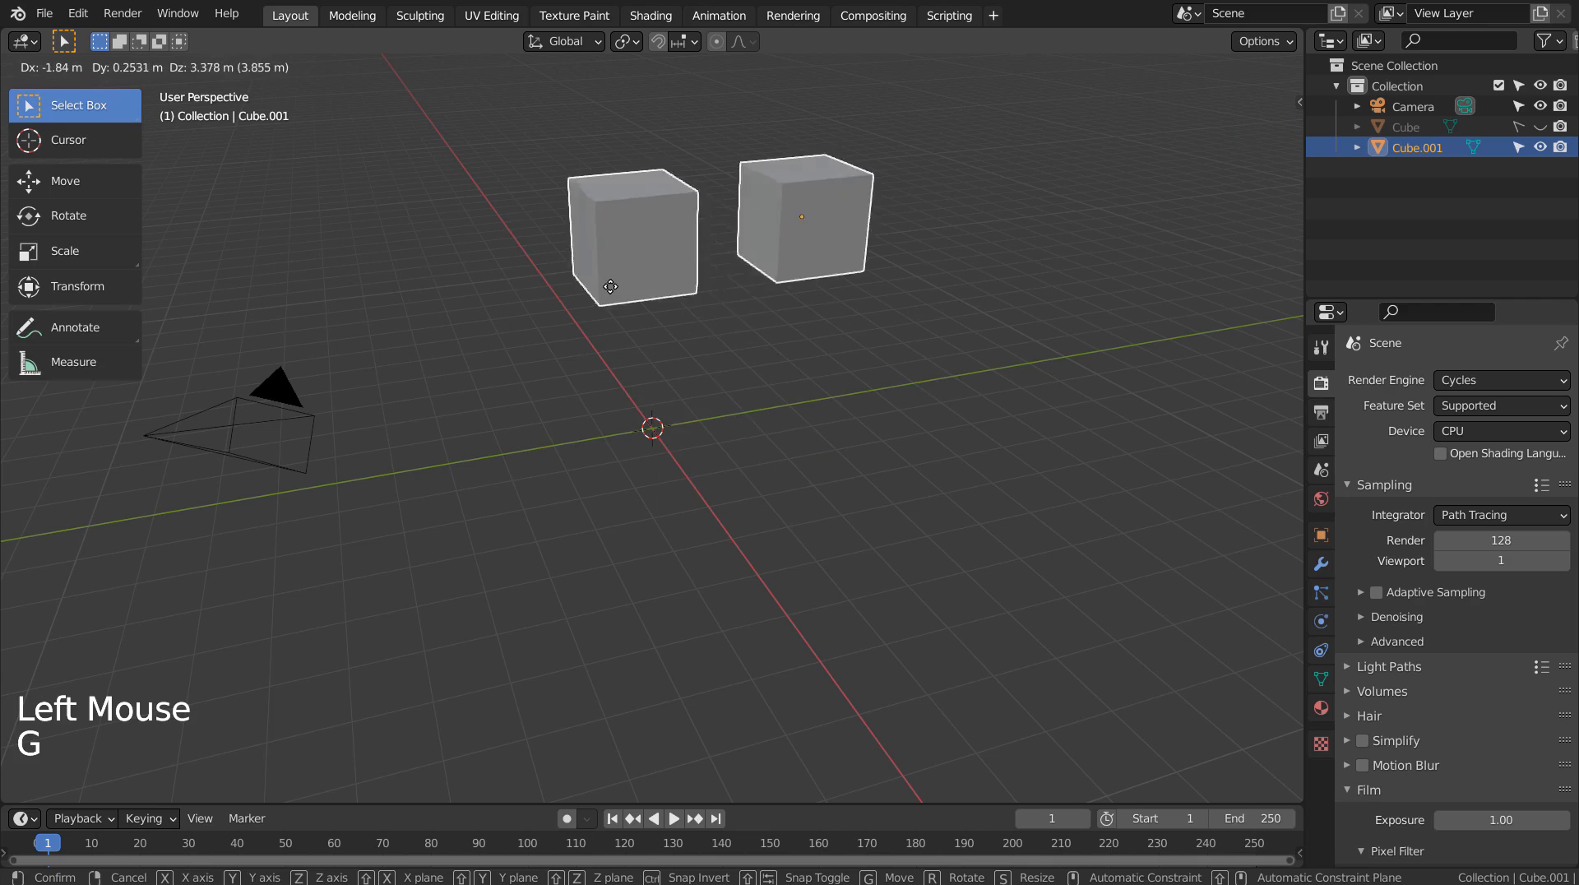
key("ctrl+z")
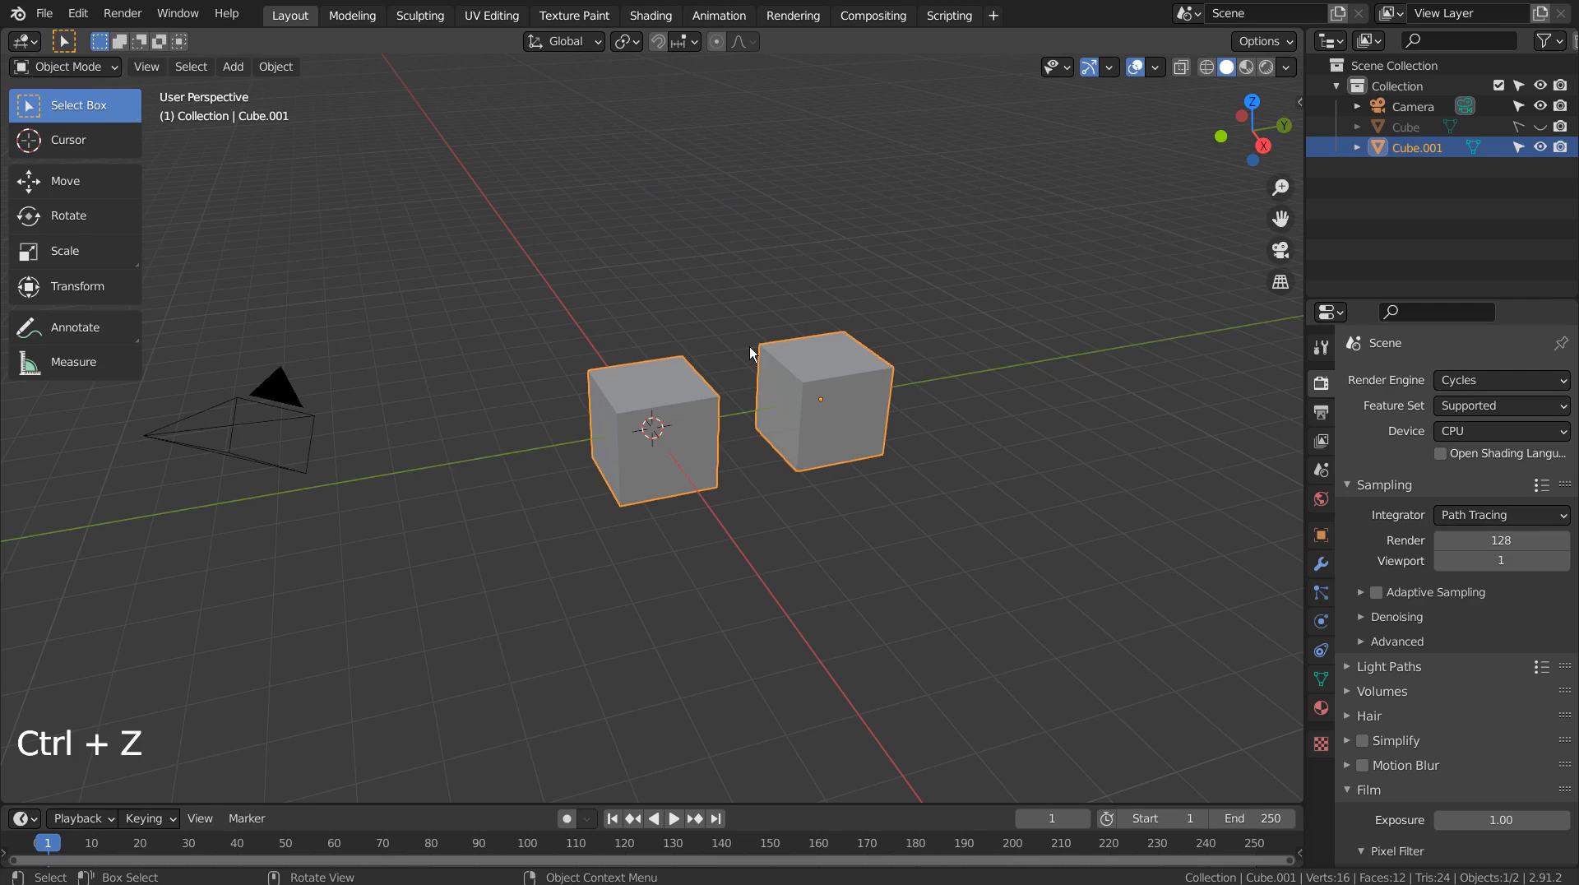
Select all linked geometry of the cube away from the origin in Edit Mode and separate it by Selection, returning to Object Mode.
middle_click_drag(918, 531, 717, 551, "shift")
scroll(819, 546, "up", 3)
middle_click_drag(819, 544, 847, 531)
key("Tab")
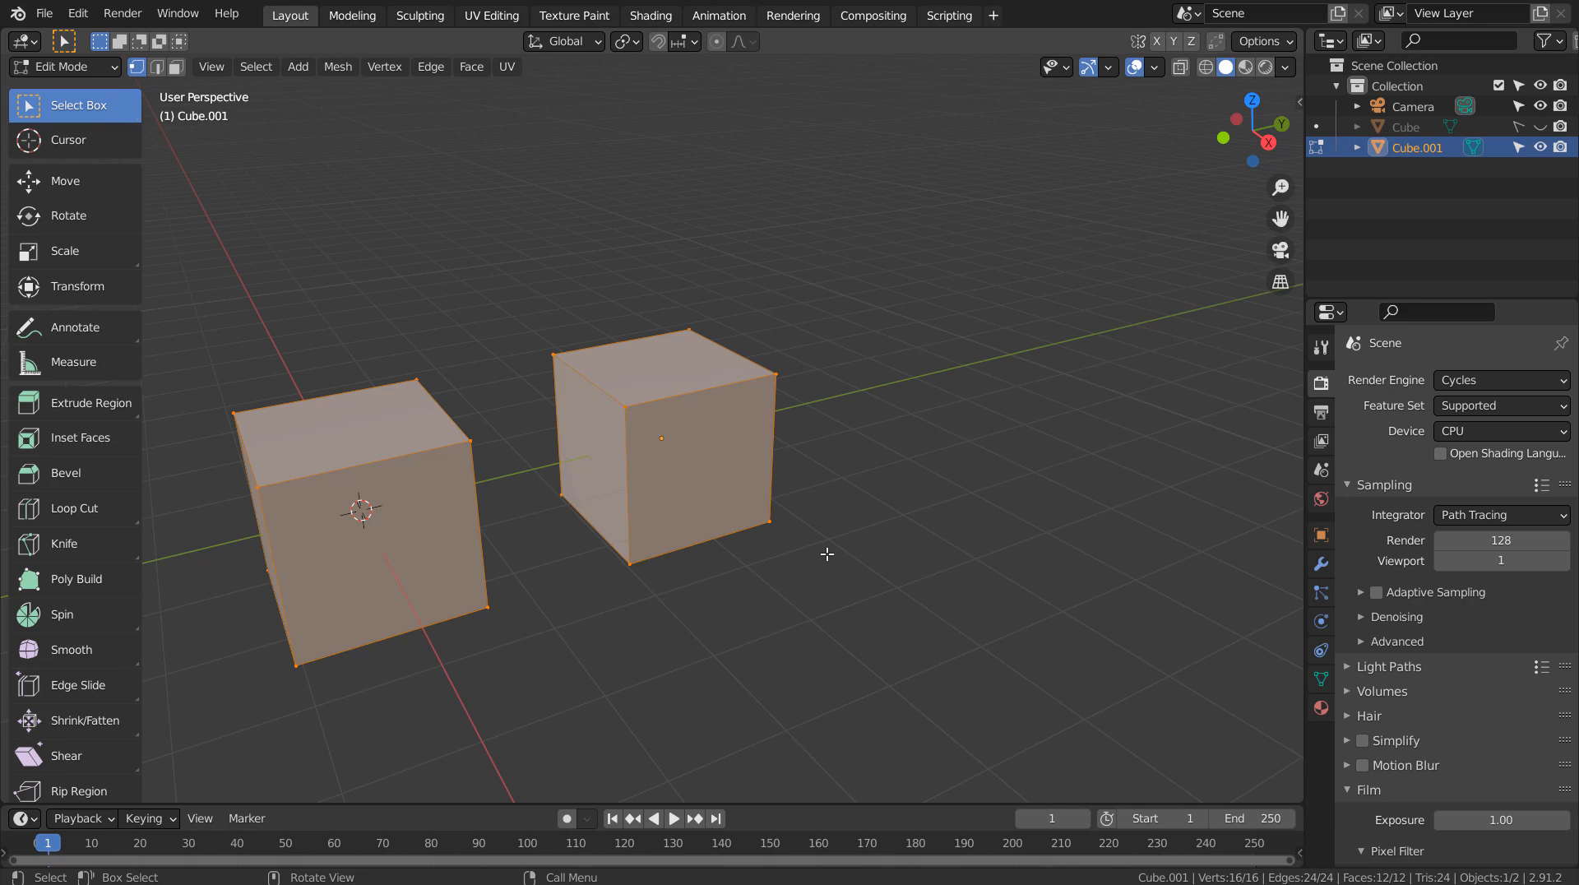
key("alt+a")
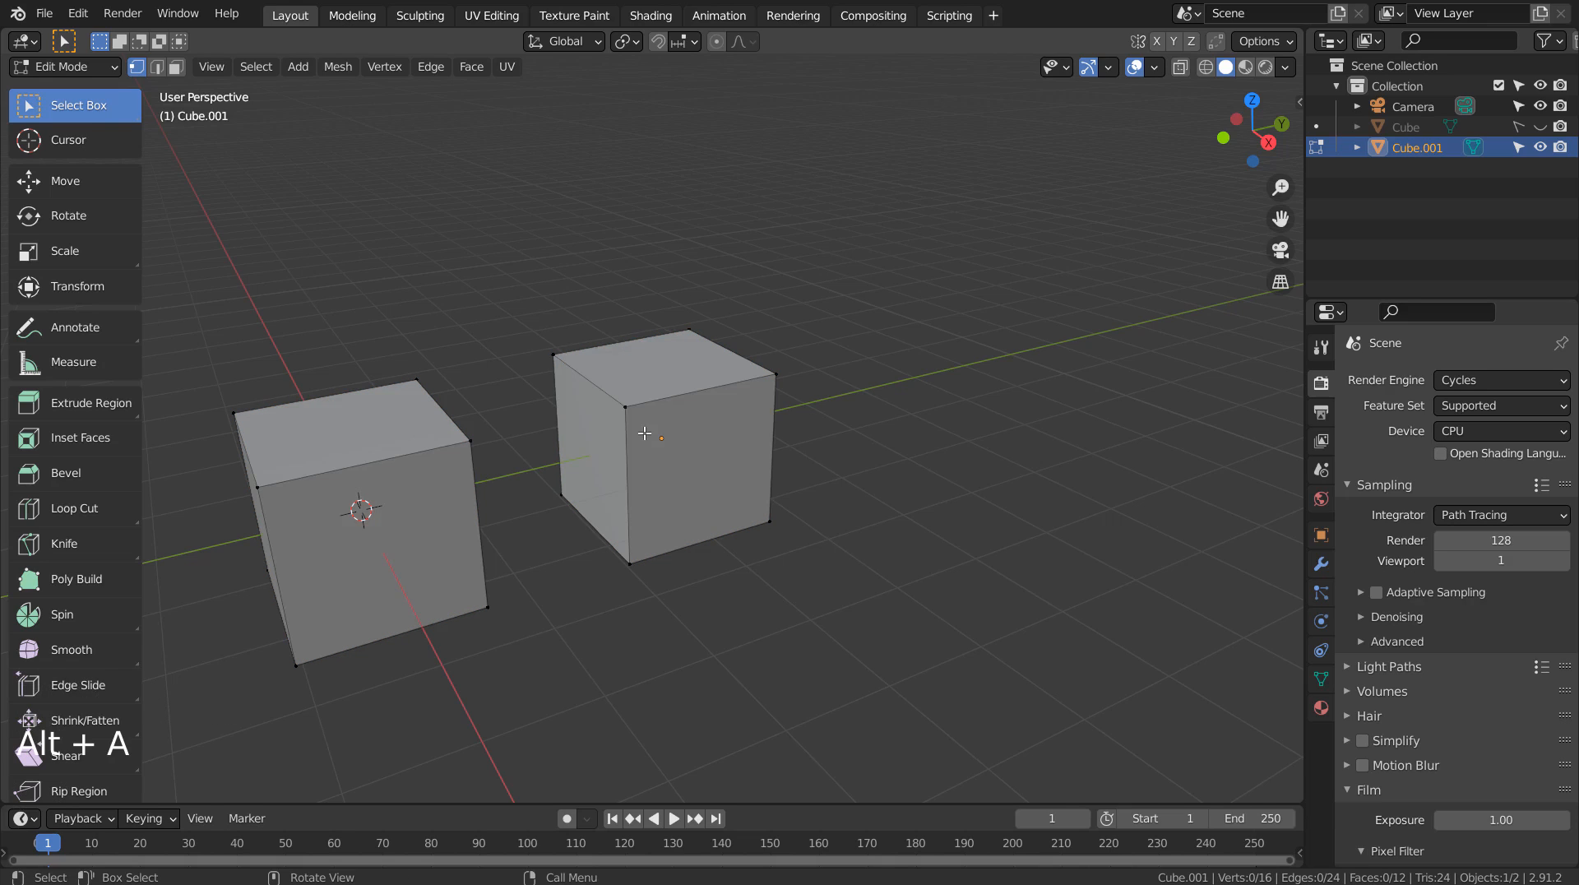
key("l")
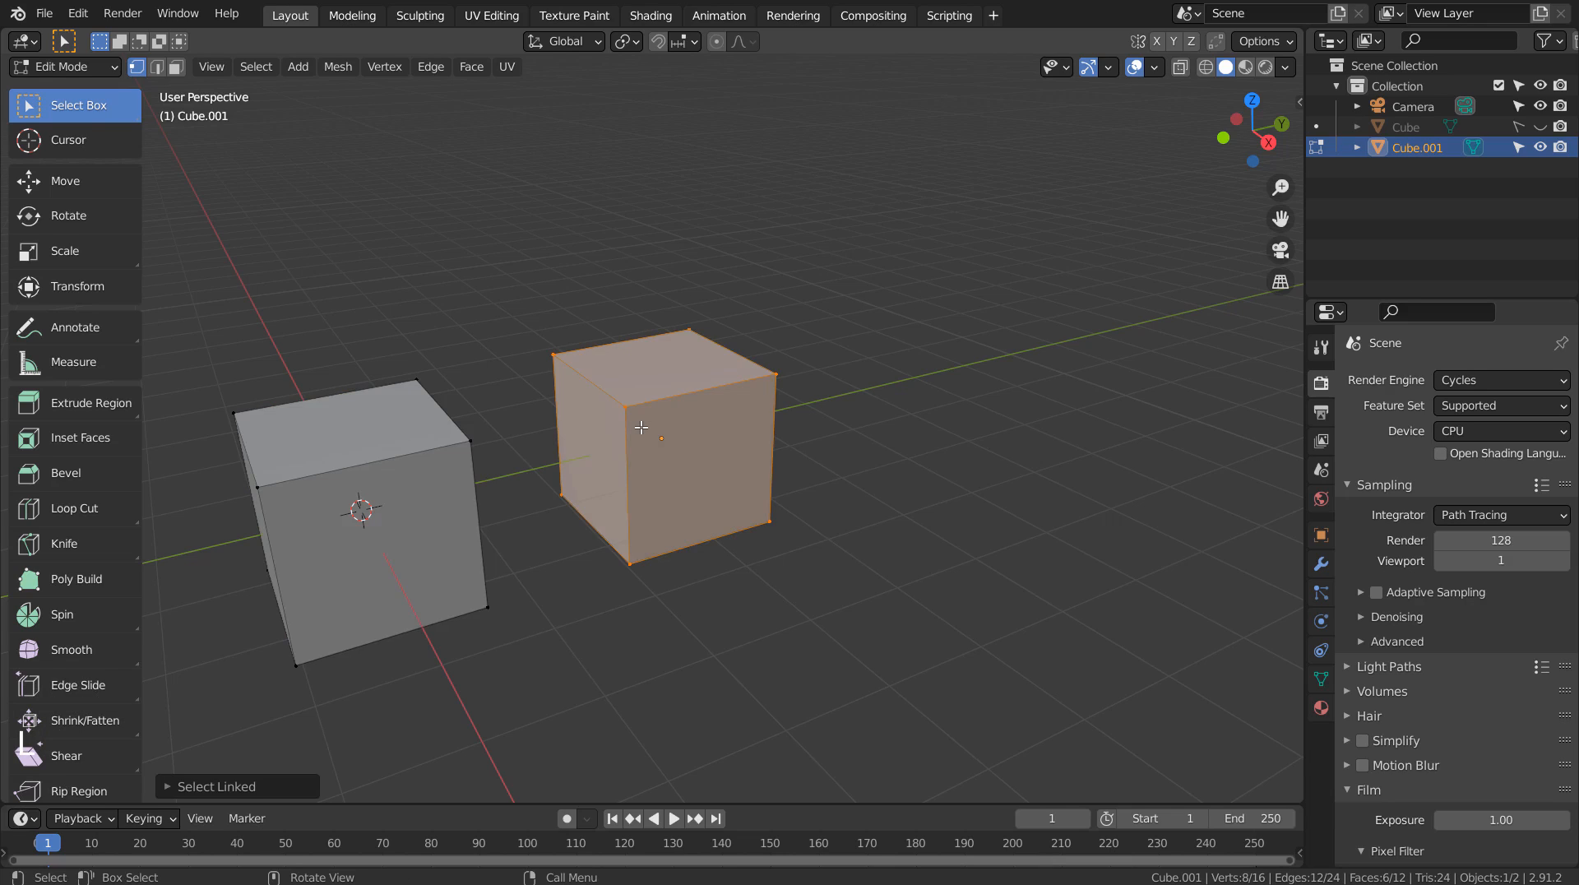
key("p")
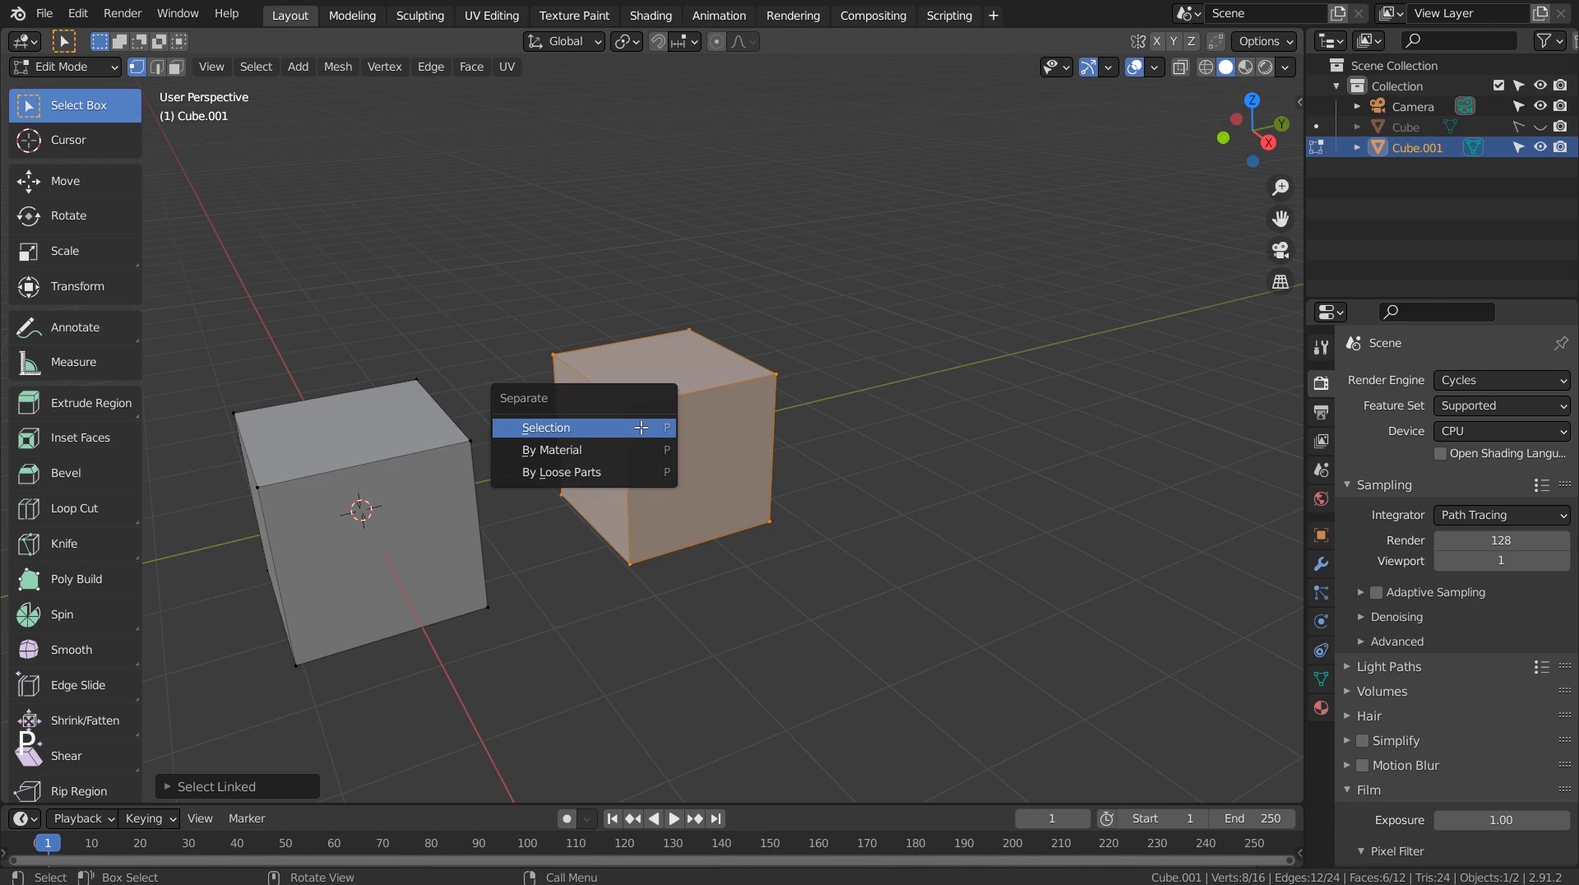
left_click(642, 427)
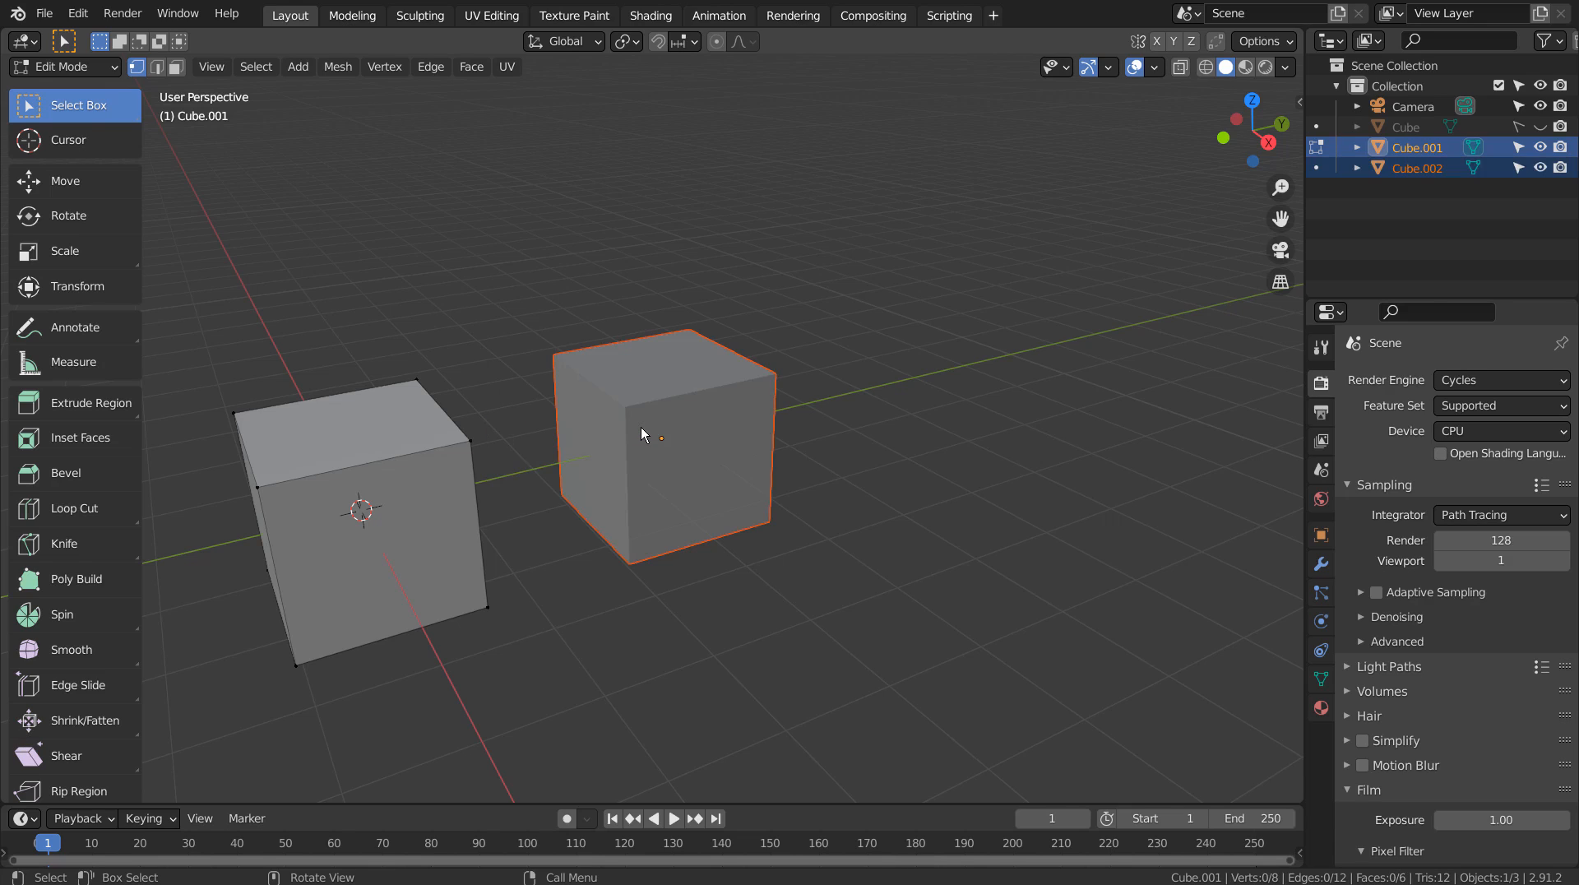
key("Tab")
Select each separated cube individually, hide Cube.002, and undo the hiding.
left_click(684, 419)
left_click(431, 506)
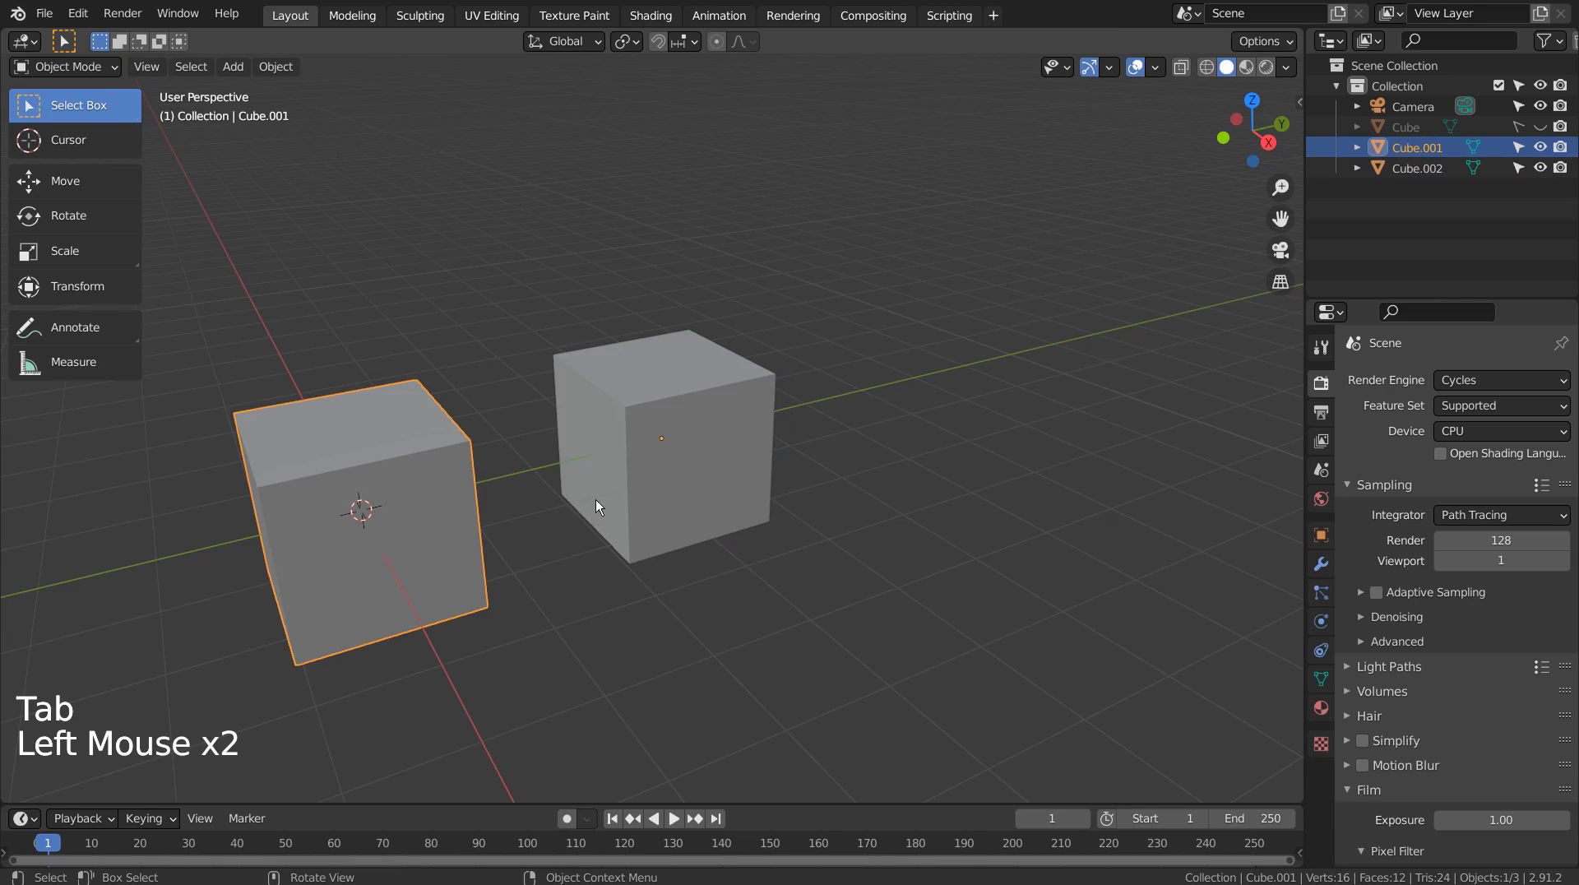
left_click(679, 496)
key("h")
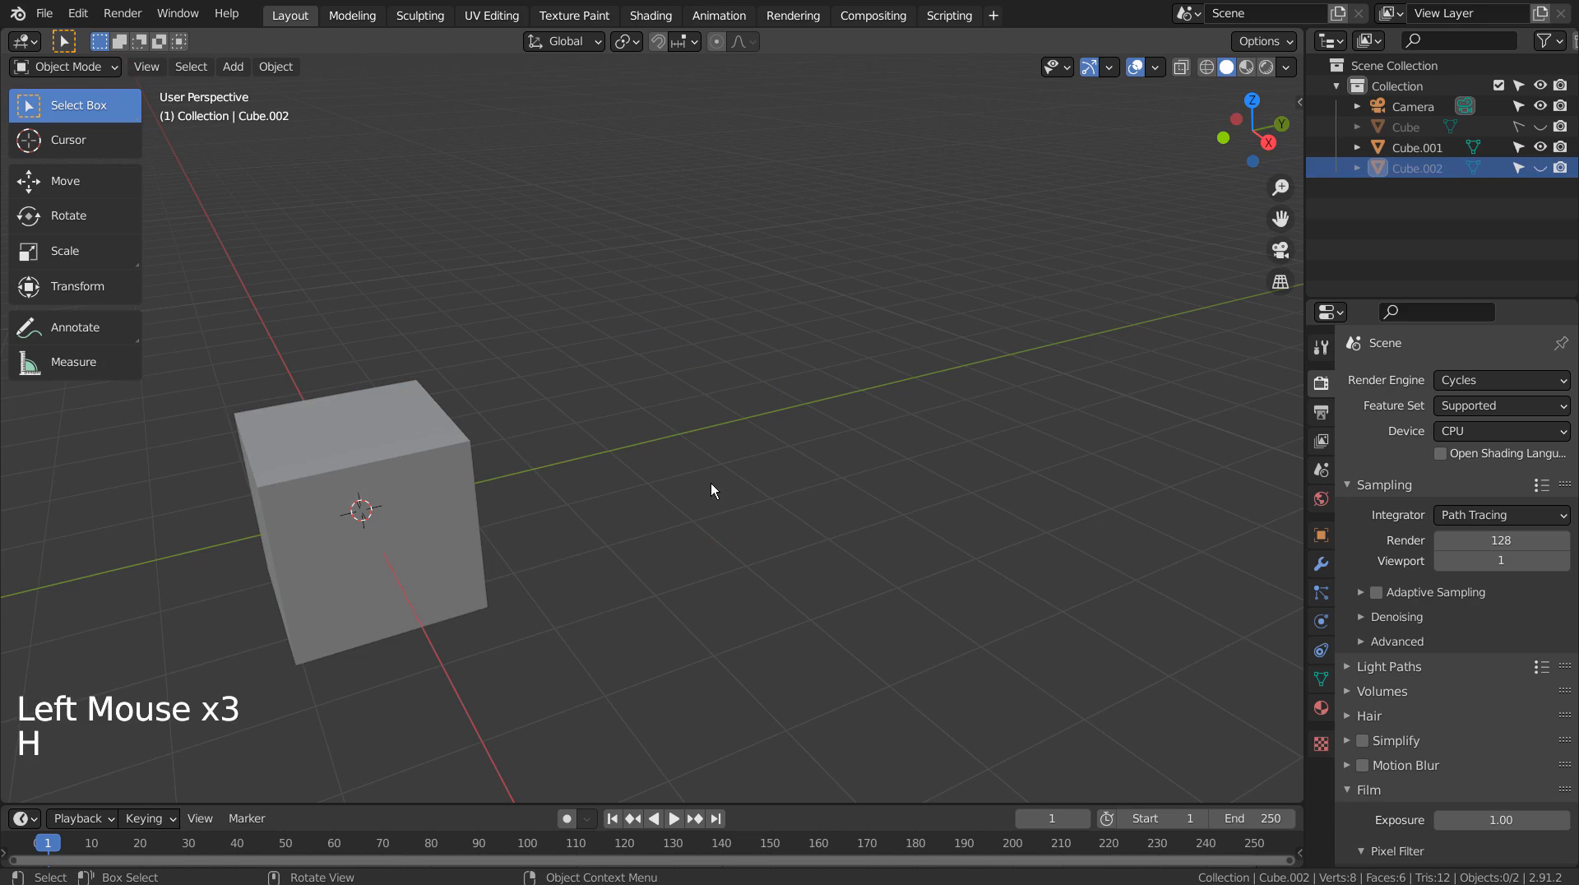
key("ctrl+z")
Try moving Cube.002 and Cube.001 independently, undoing each move.
key("g")
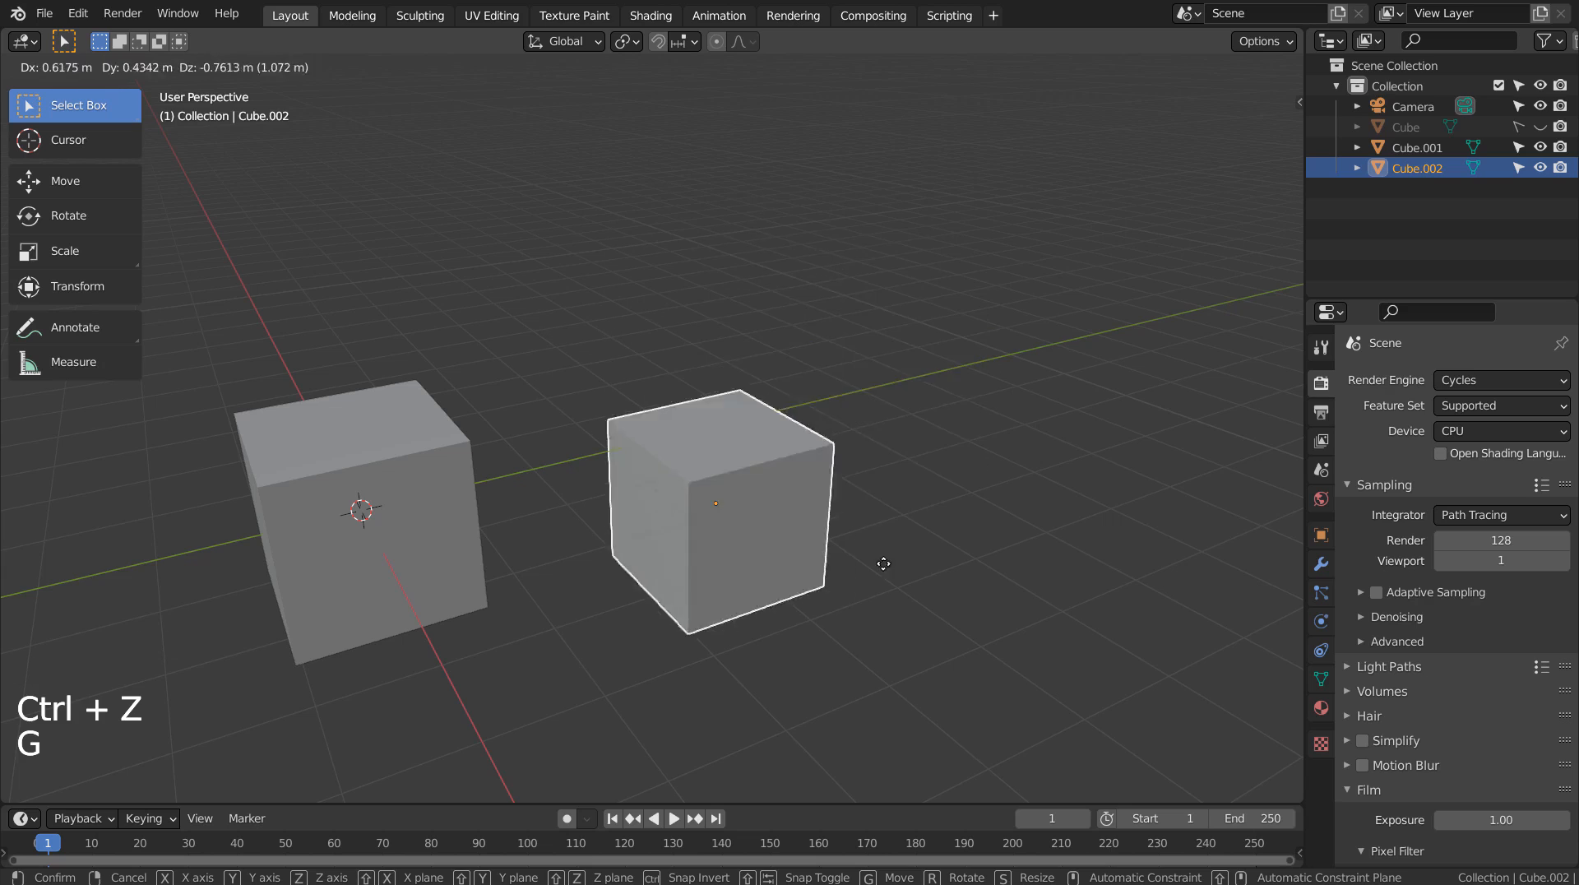
left_click(839, 510)
key("ctrl+z")
left_click(462, 533)
key("g")
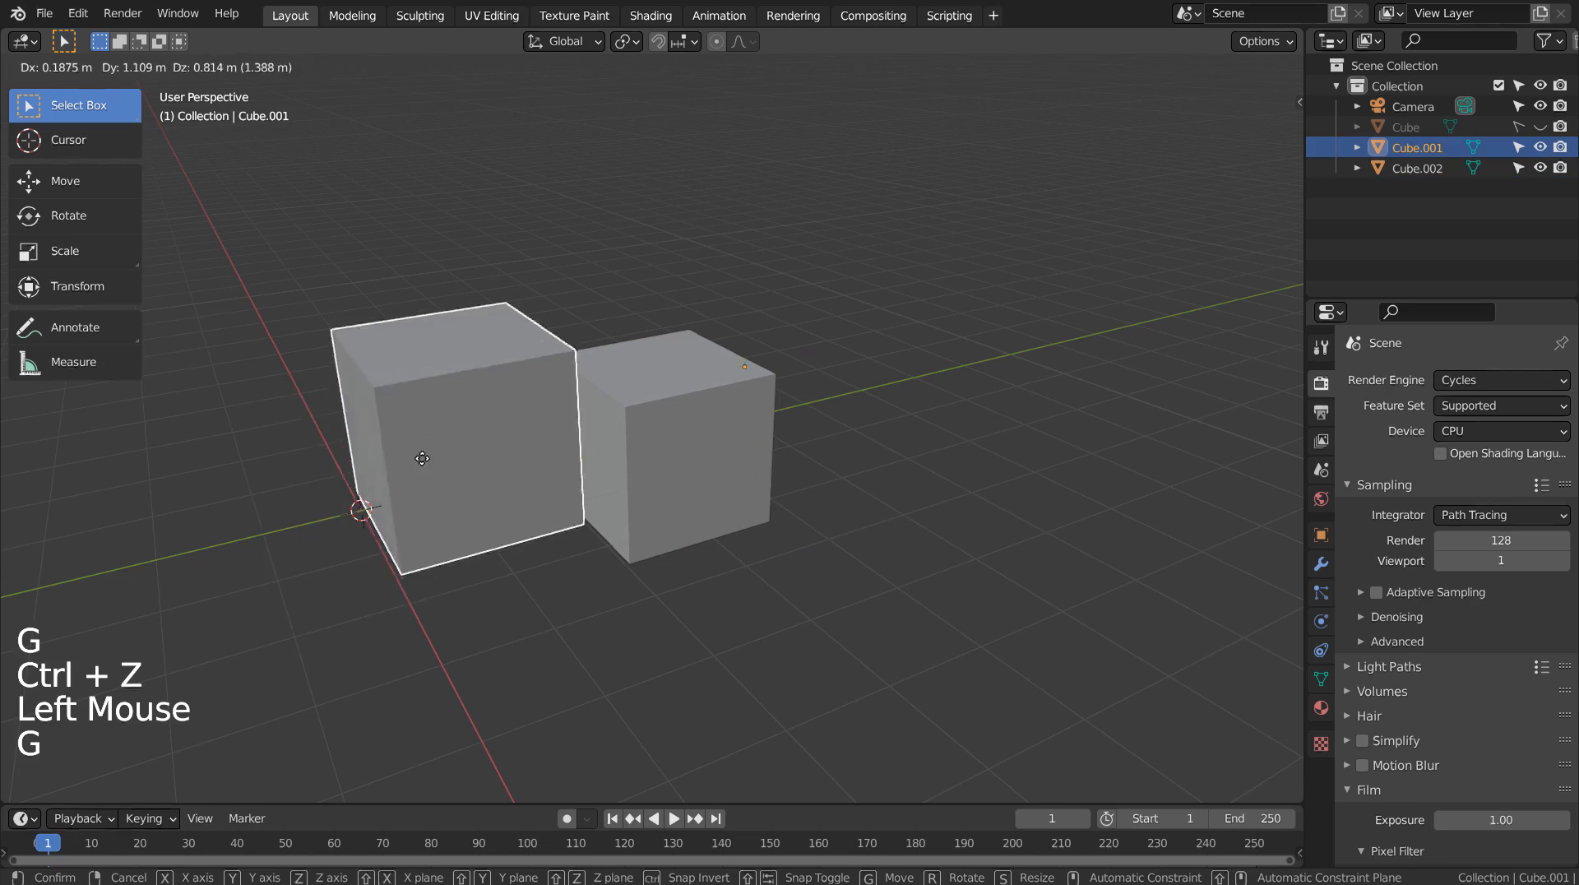
key("ctrl+z")
Add Cube.002 to the selection as the active object and join Cube.001 into it.
key("shift")
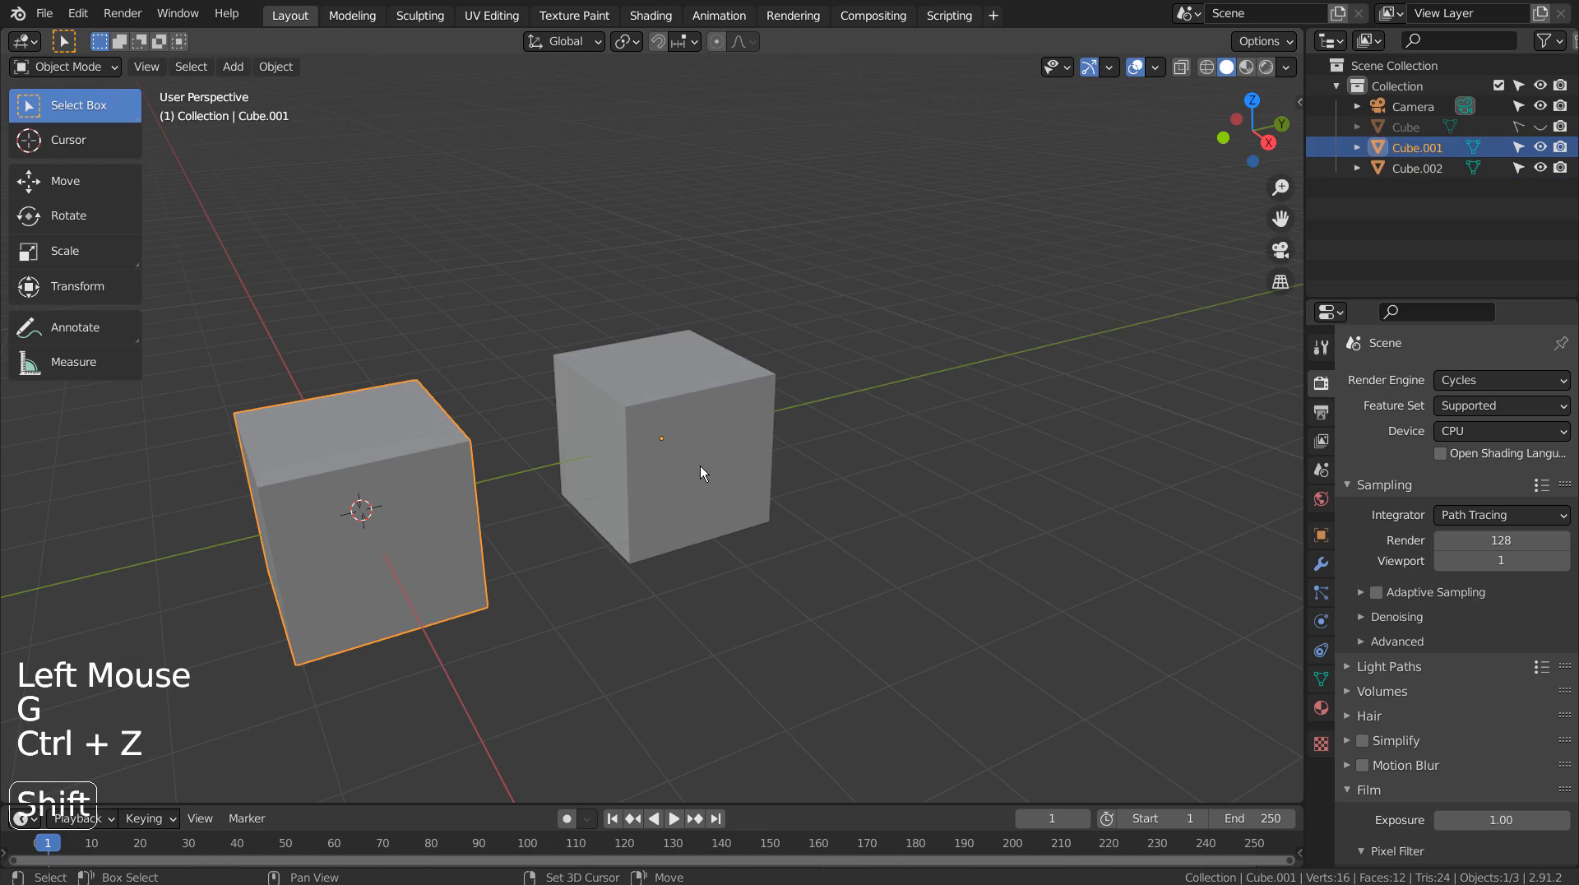
left_click(699, 466, "shift")
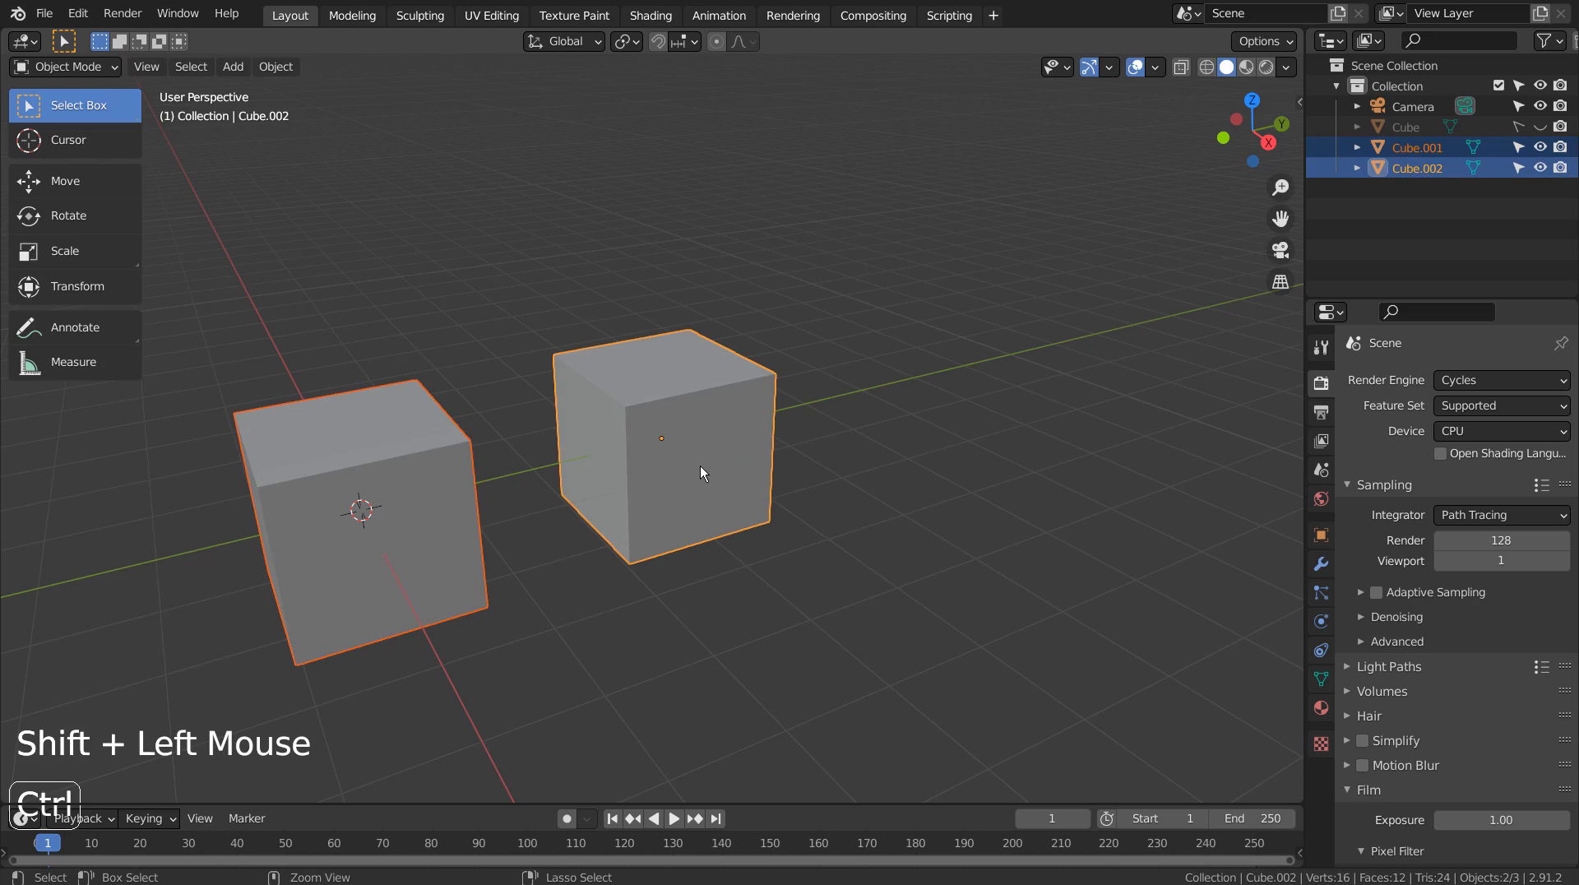
key("ctrl+j")
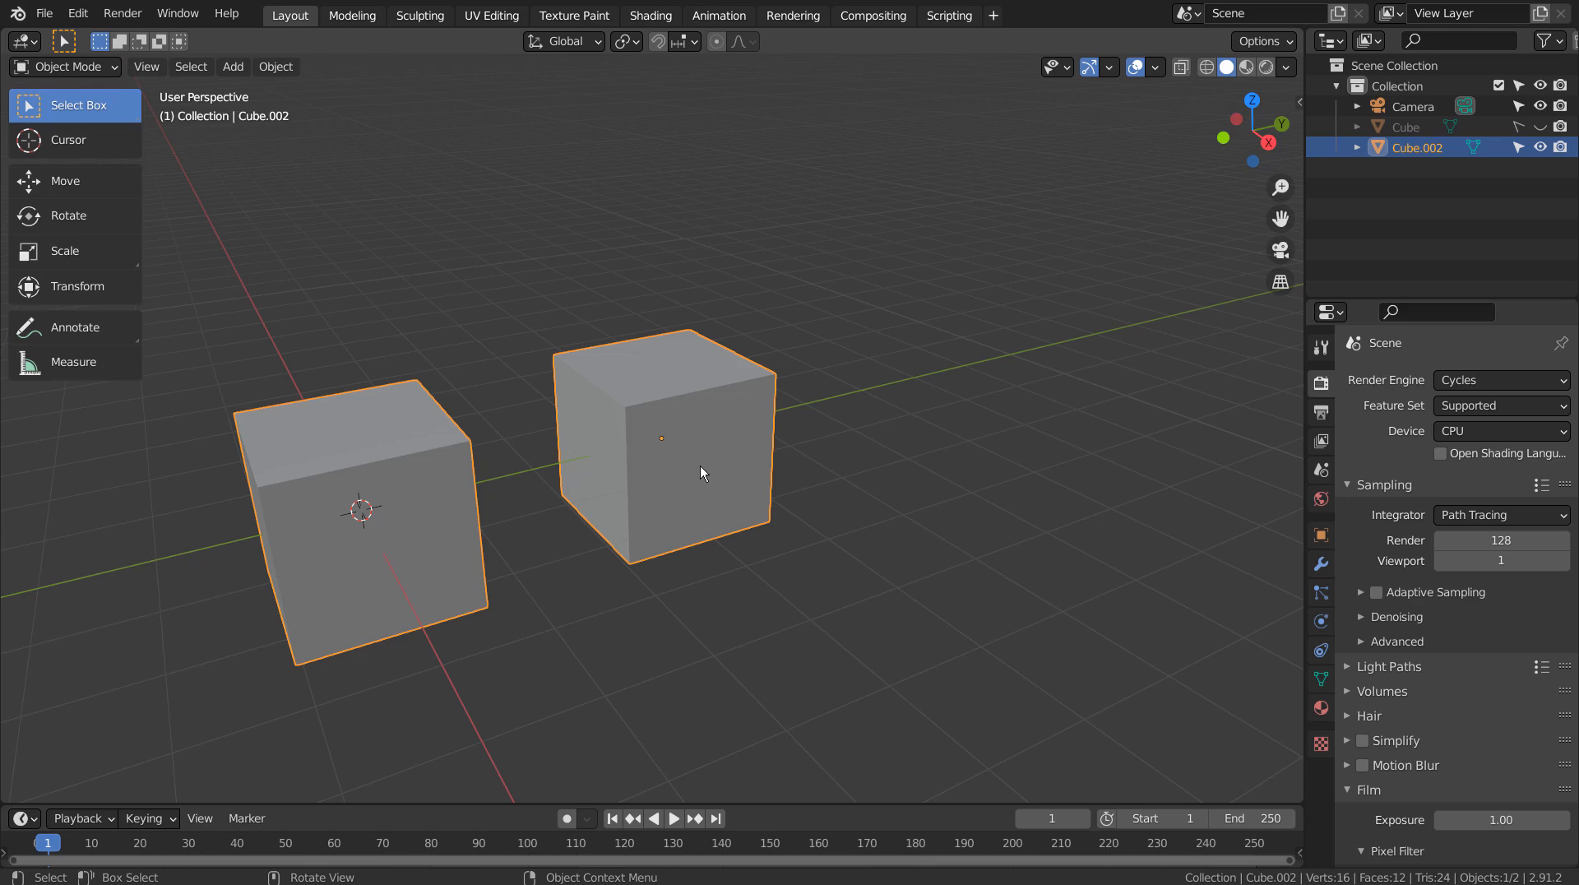
Separate the linked geometry of the cube away from the origin by Selection again, and return to Object Mode.
key("Tab")
left_click(700, 466)
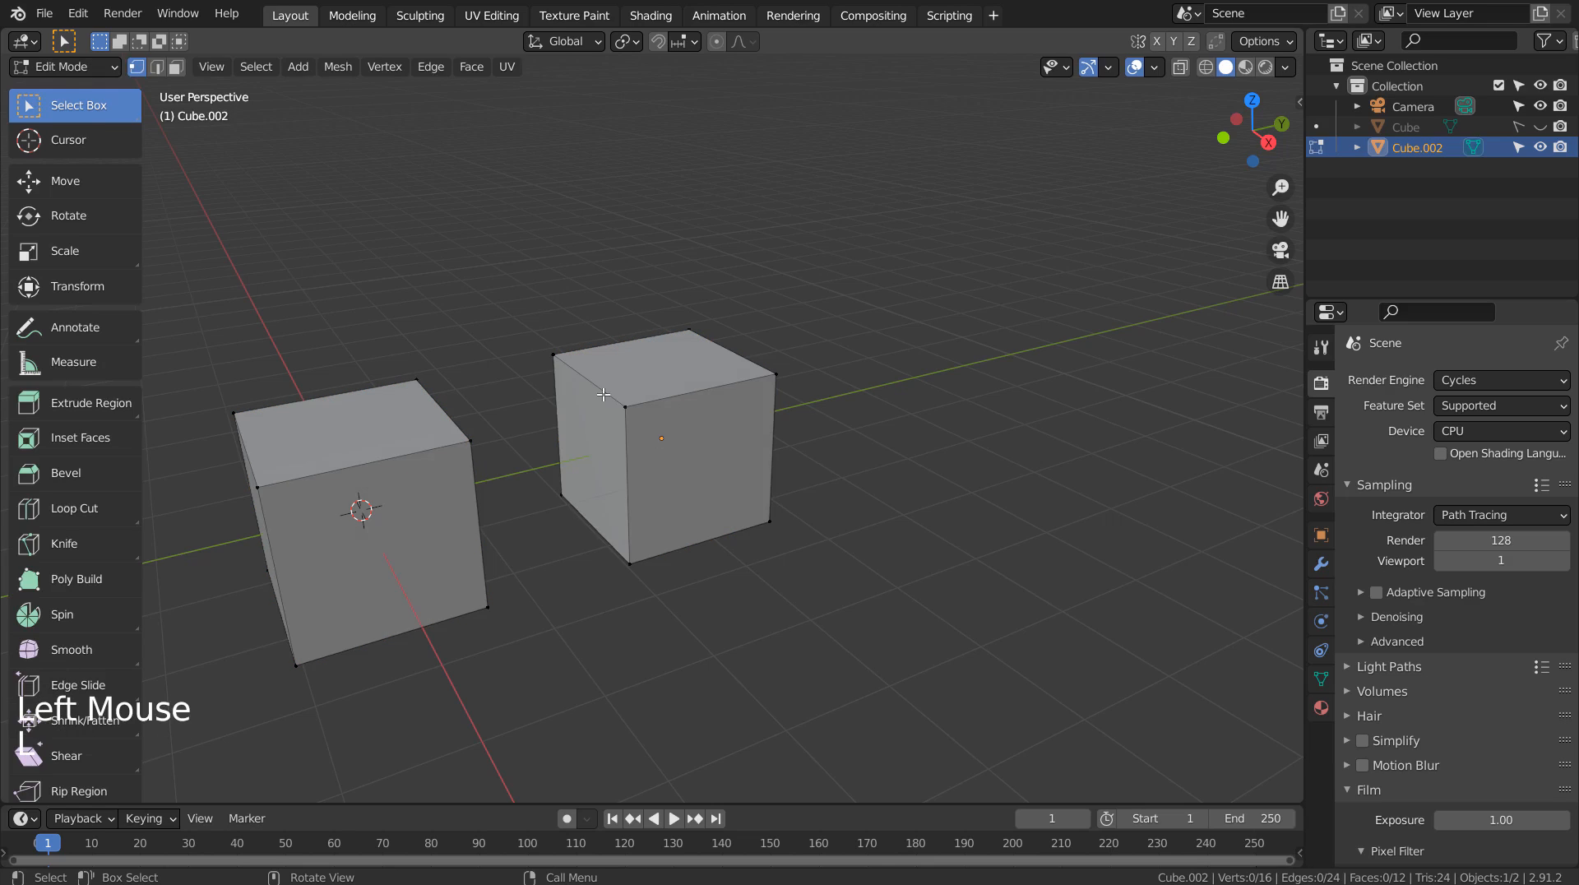
double_click(644, 425)
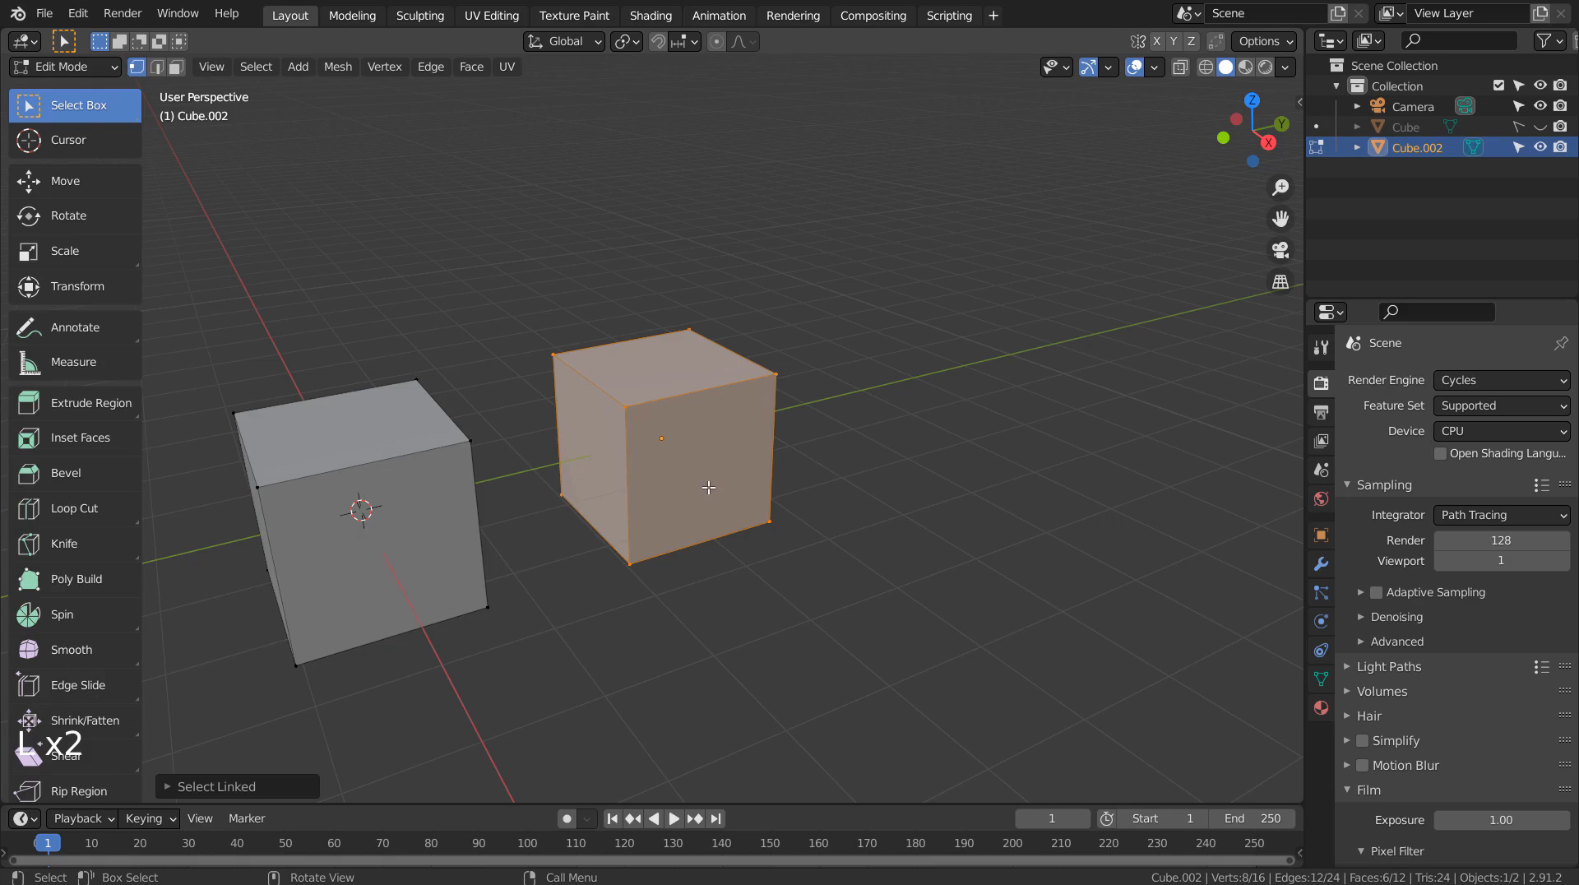
key("p")
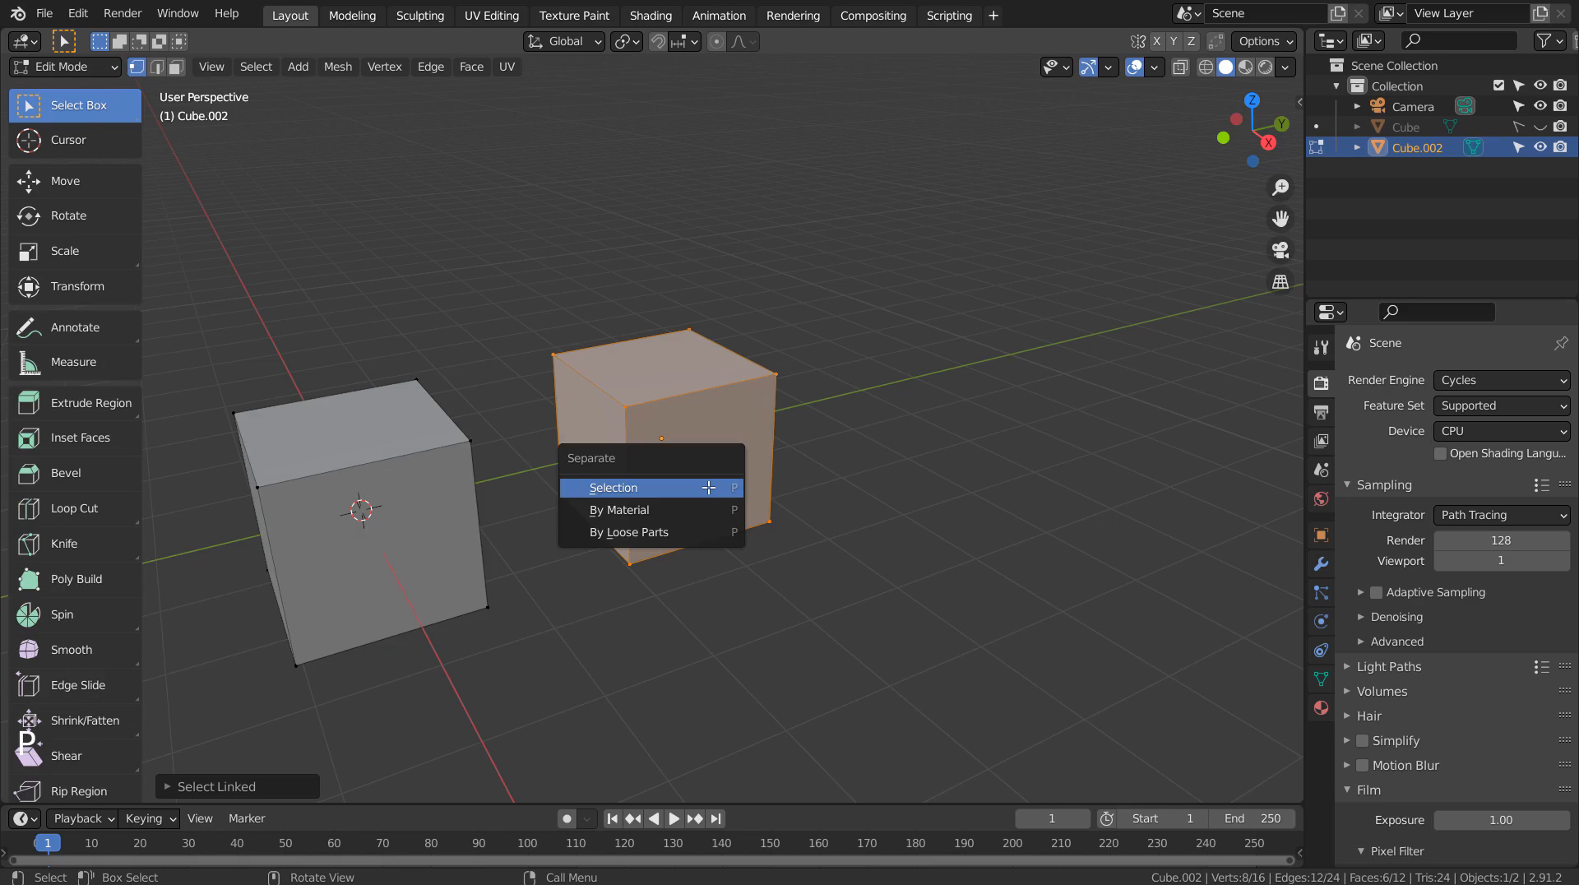
left_click(708, 487)
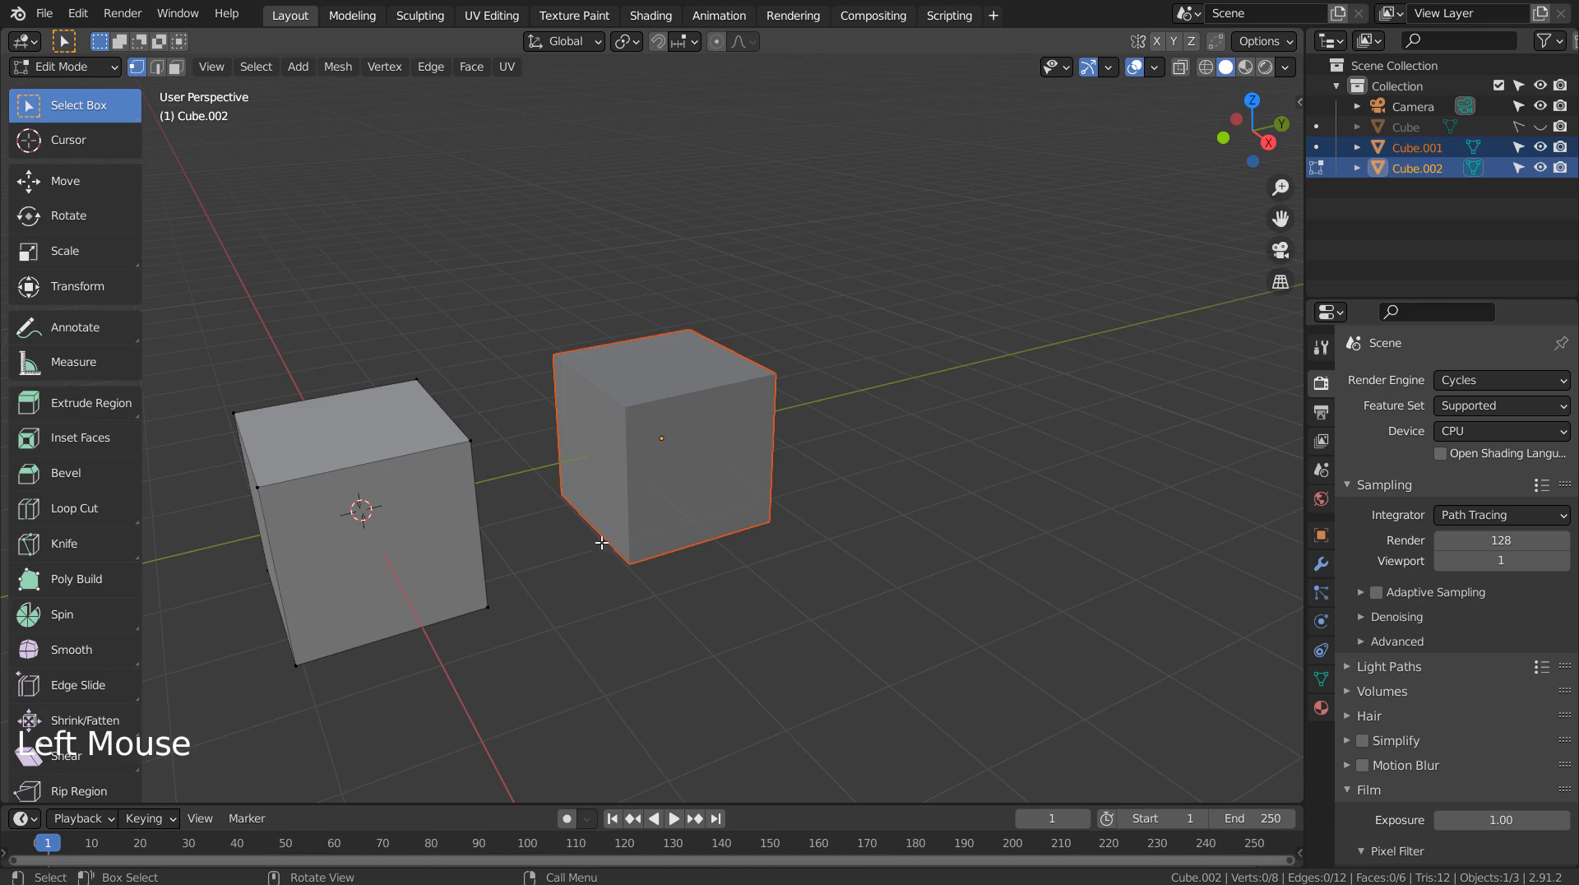
key("Tab")
Parent Cube.001 to Cube.002 at the origin using the Object parent type.
left_click(471, 518)
left_click(669, 495)
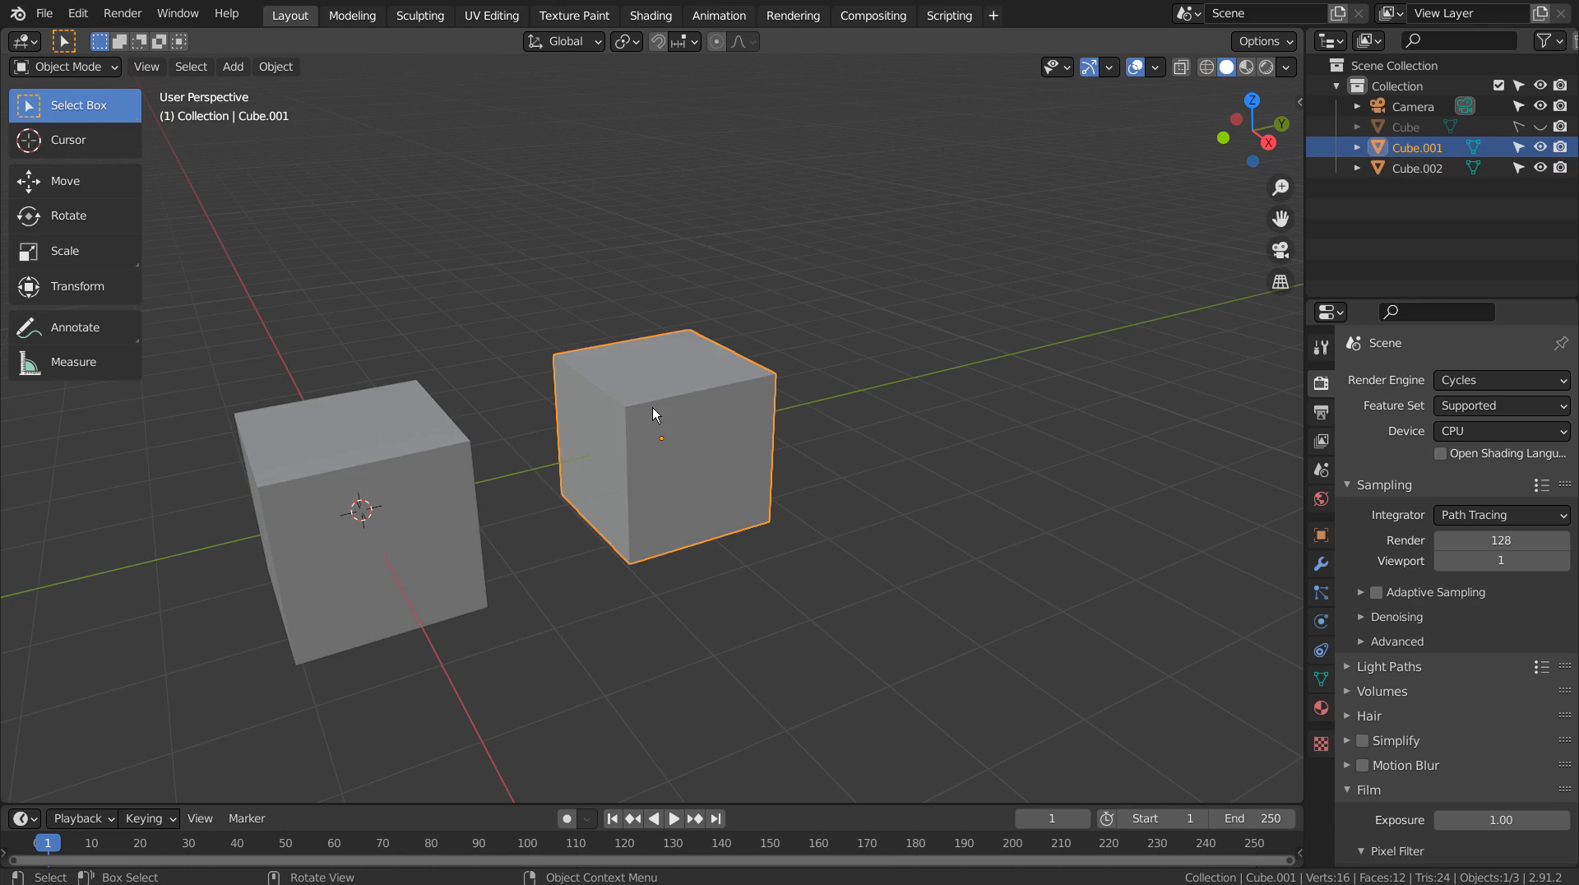
left_click(718, 432)
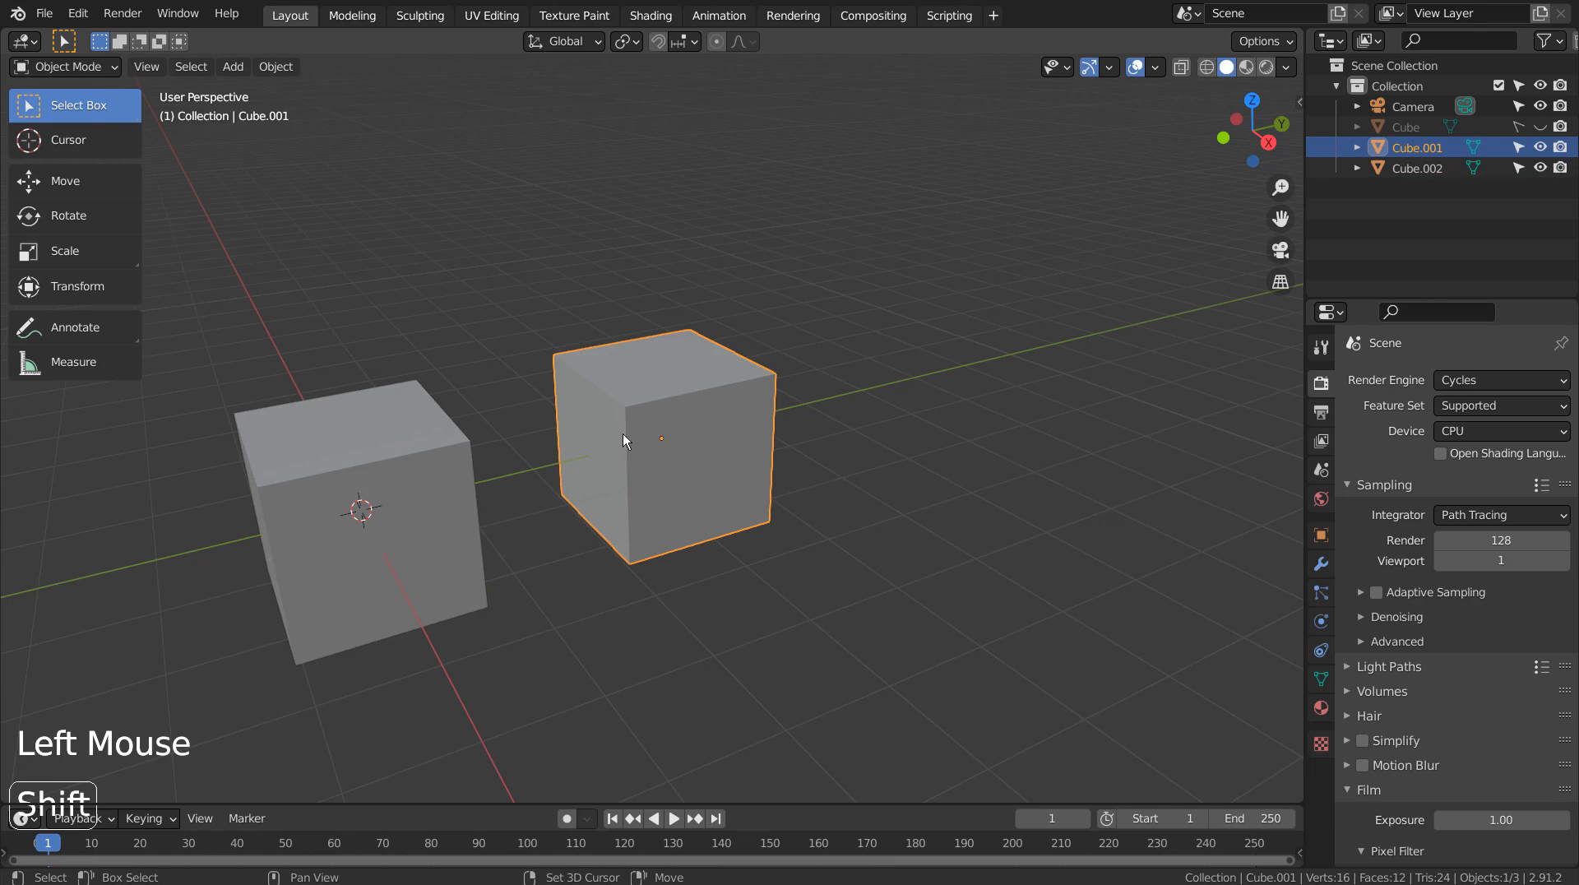
left_click(407, 447, "shift")
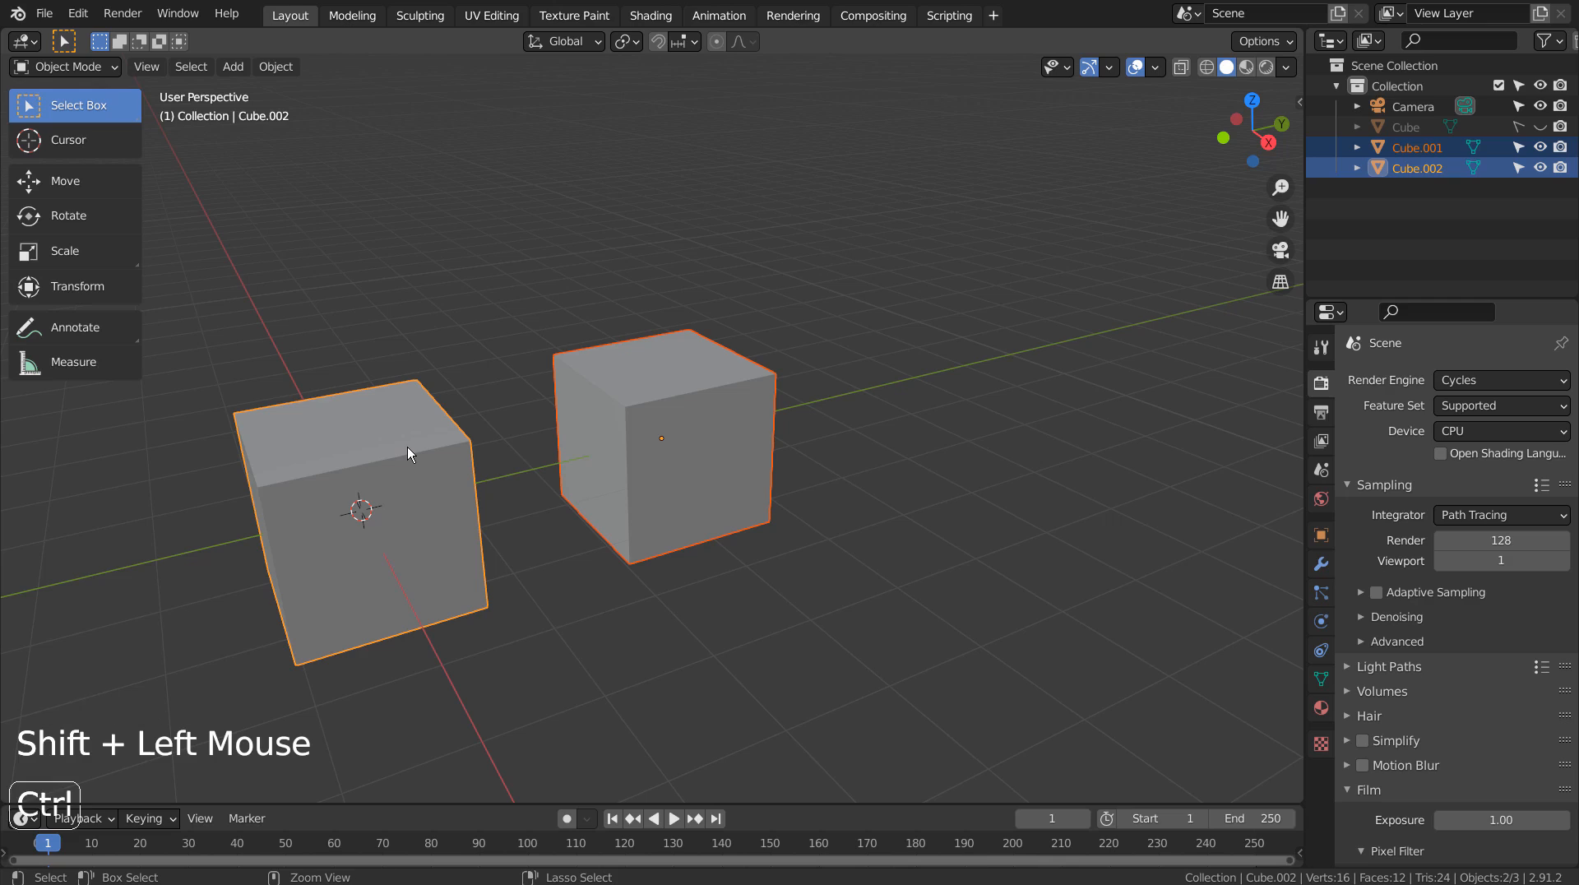
key("ctrl+p")
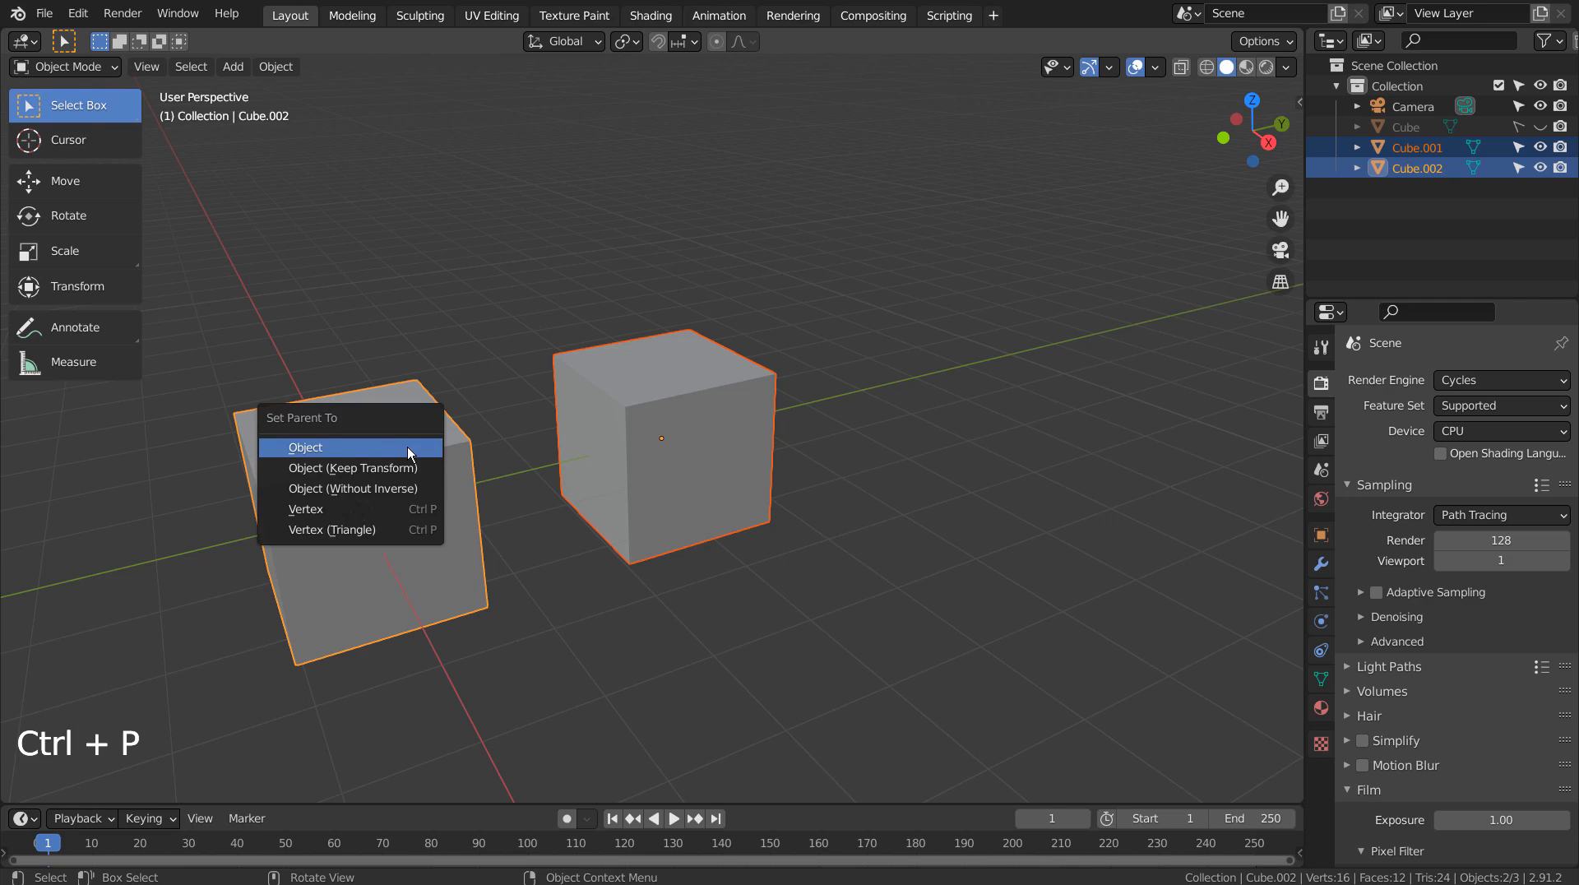
left_click(358, 448)
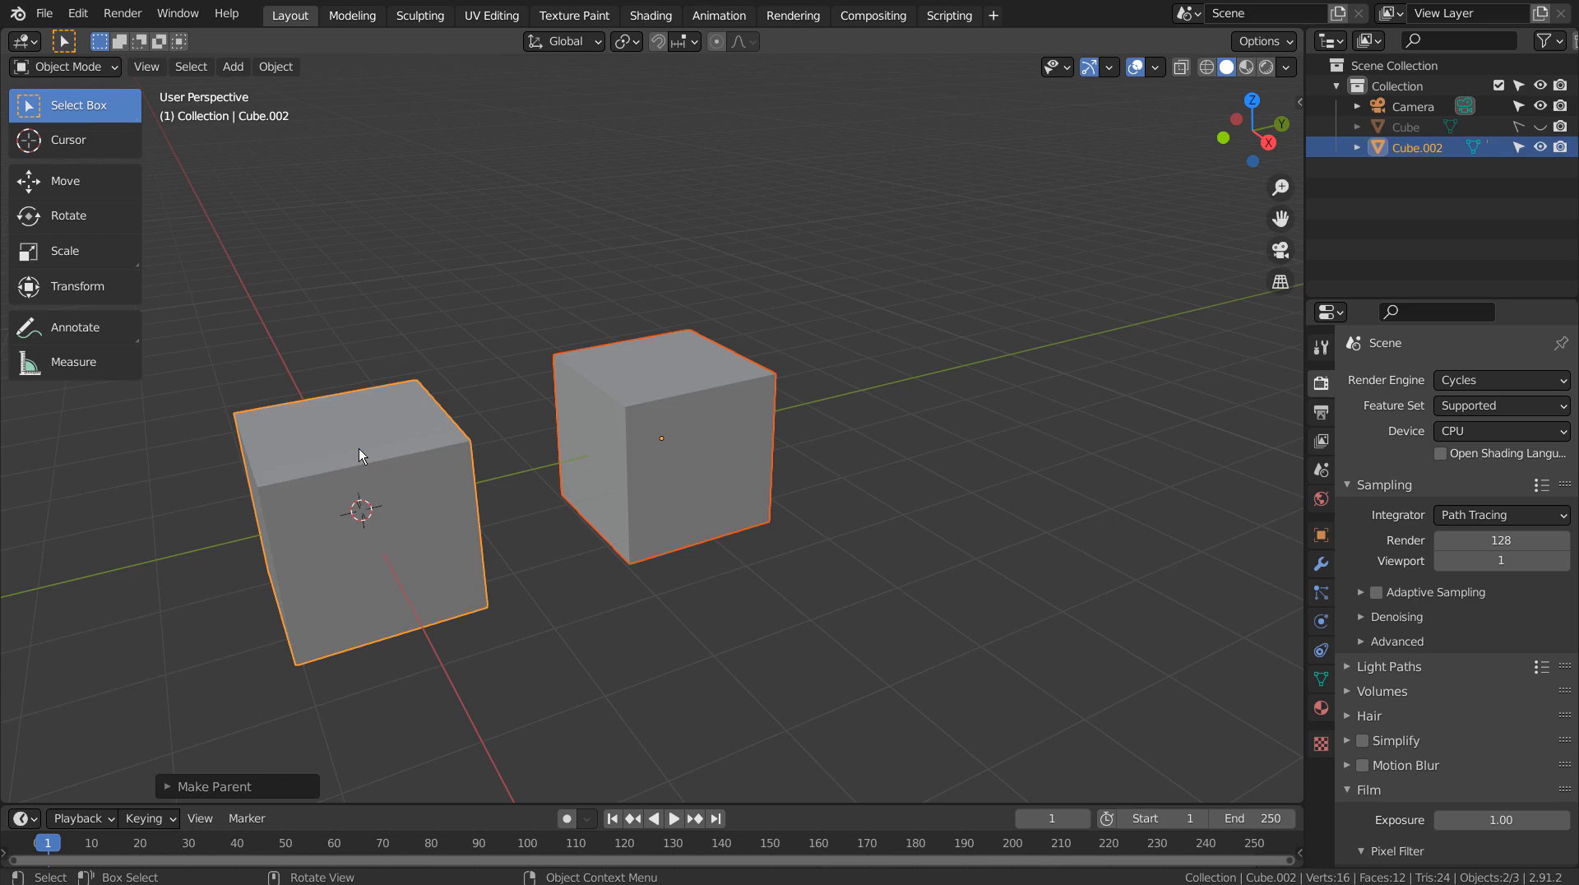
Try moving the child cube, Cube.001, on its own, and undo the move.
left_click(715, 435)
key("g")
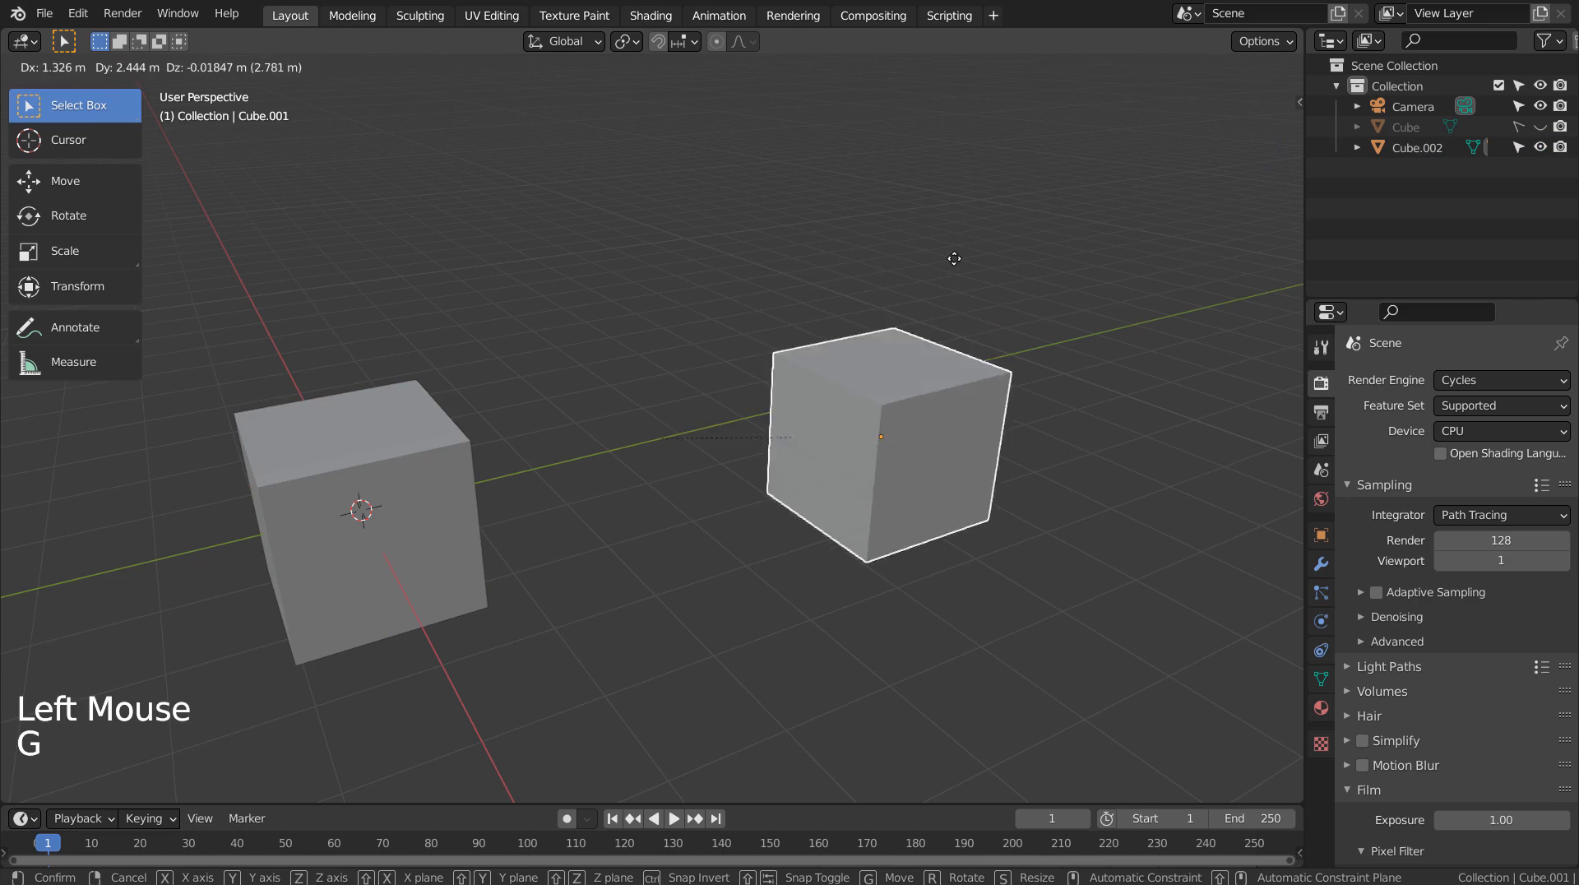
left_click(746, 273)
key("ctrl+z")
Try moving the parent cube, Cube.002, together with its child, and undo the move.
left_click(388, 475)
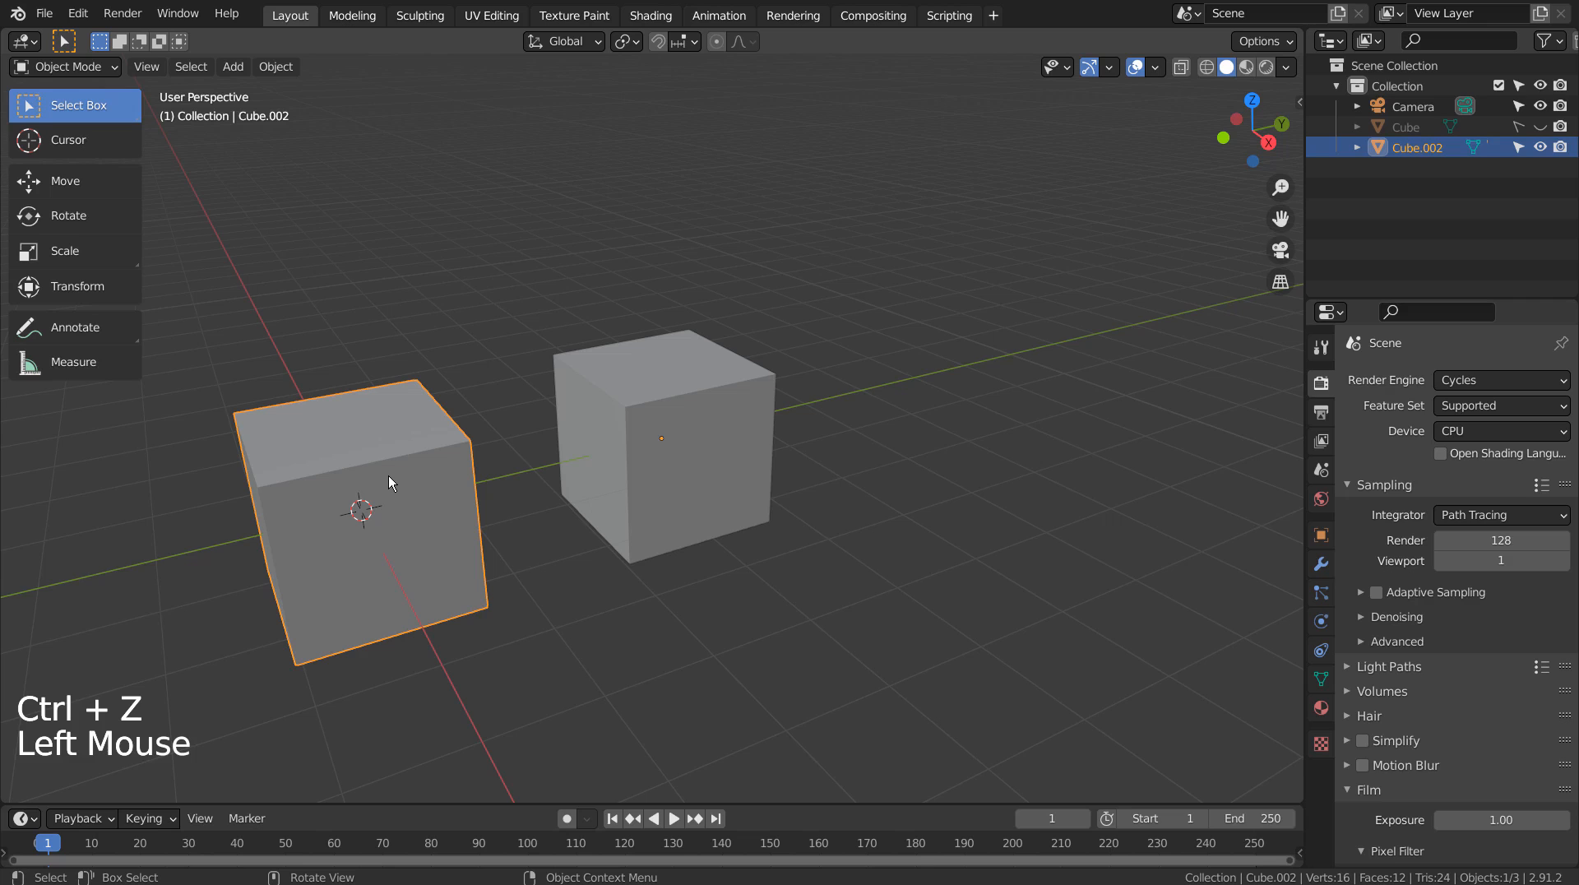
key("g")
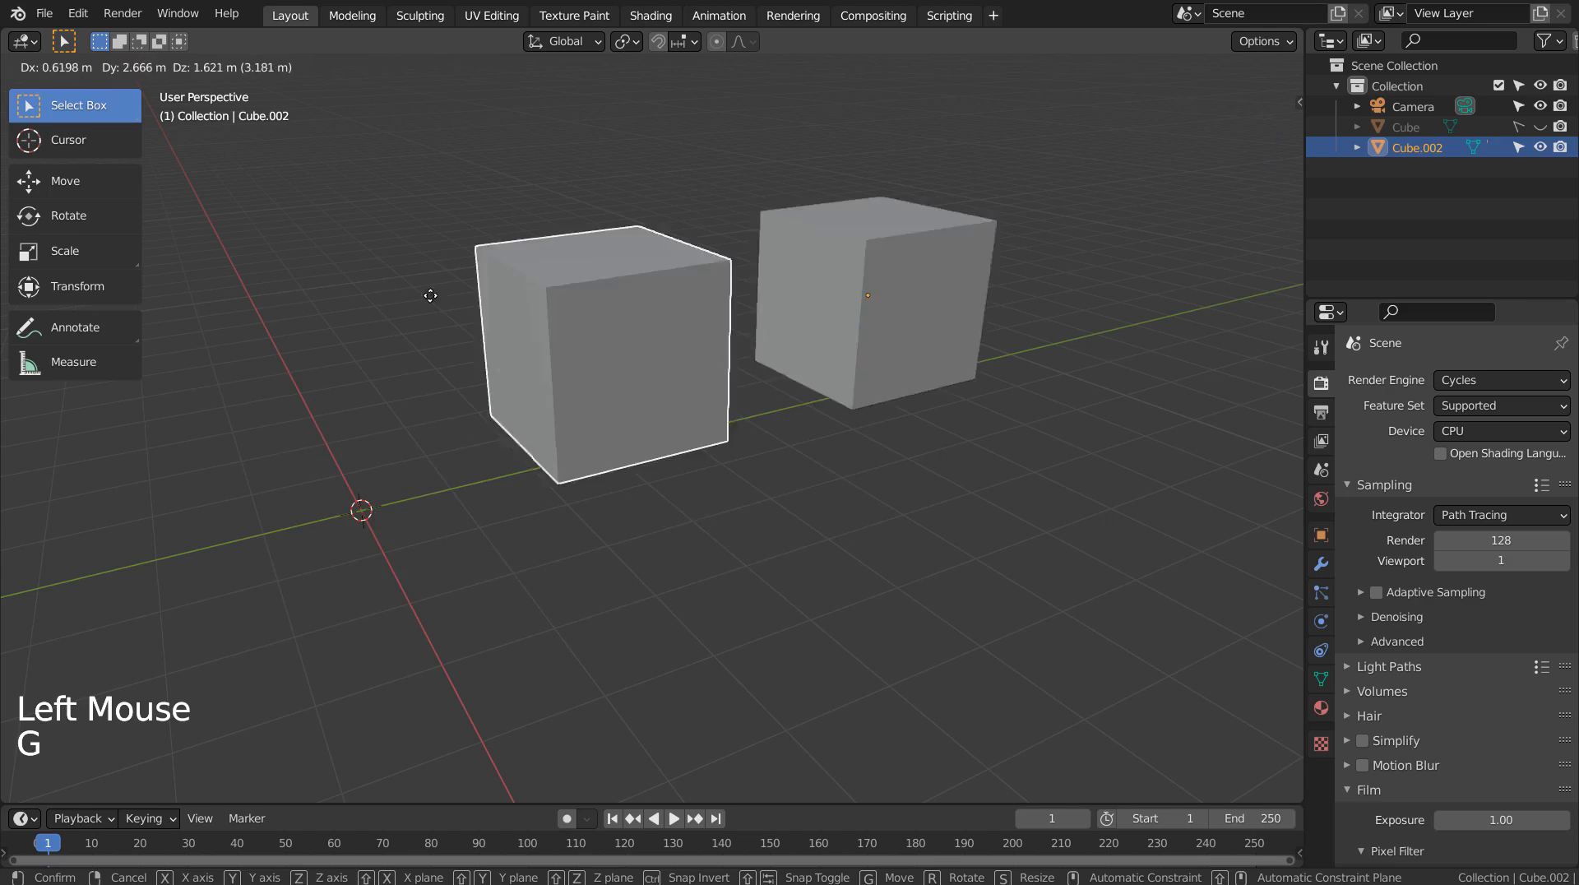
left_click(444, 400)
key("ctrl+z")
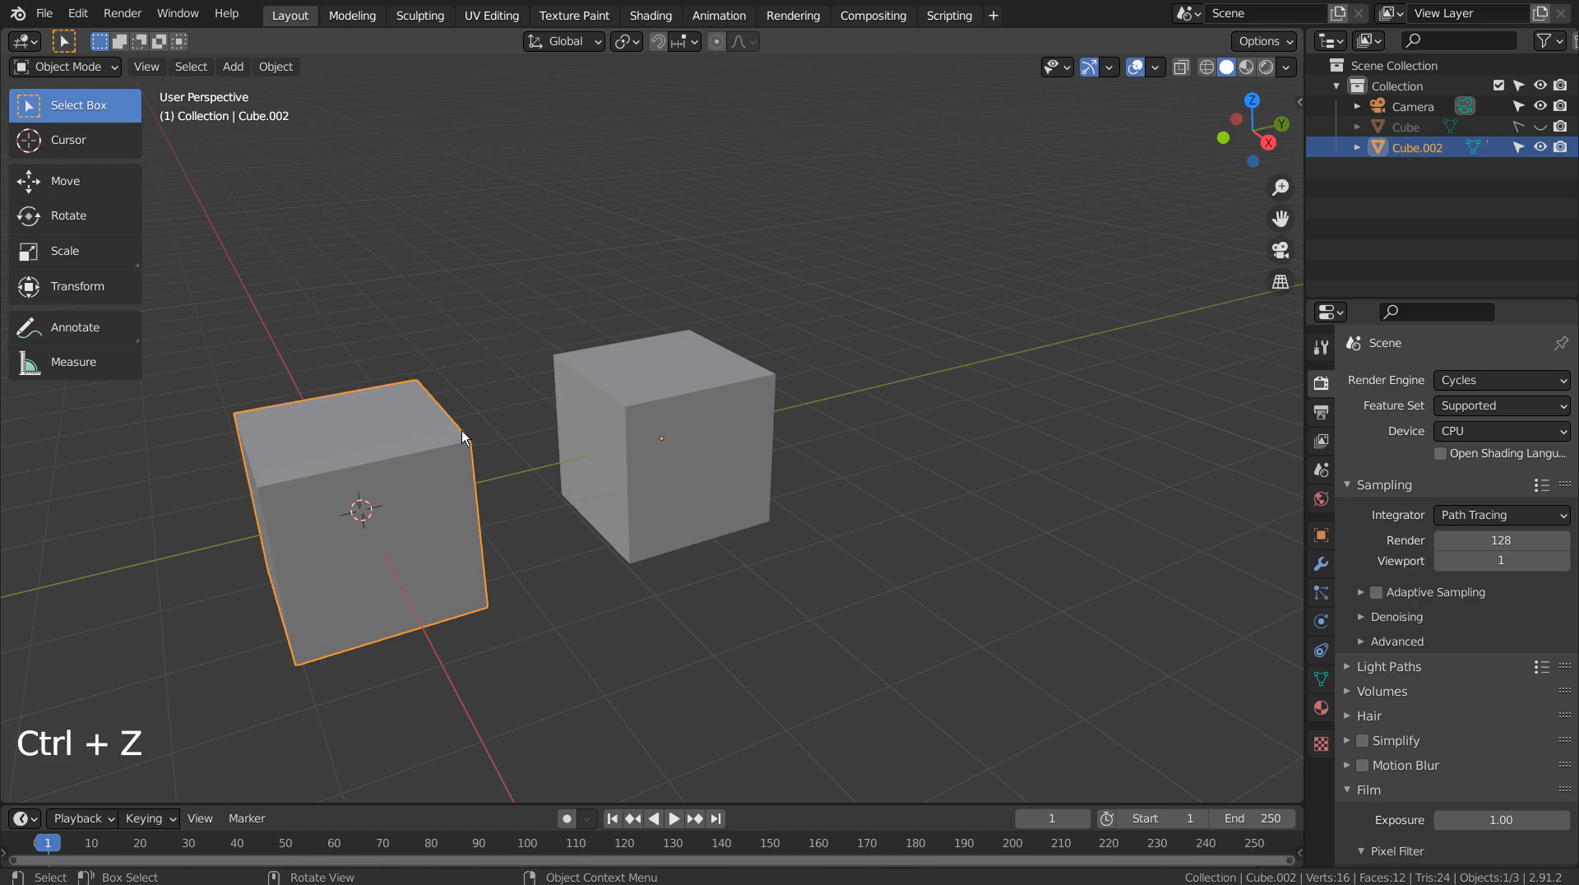
Remove the parent relationship from Cube.001, the cube away from the origin, using Clear Parent.
left_click(669, 483)
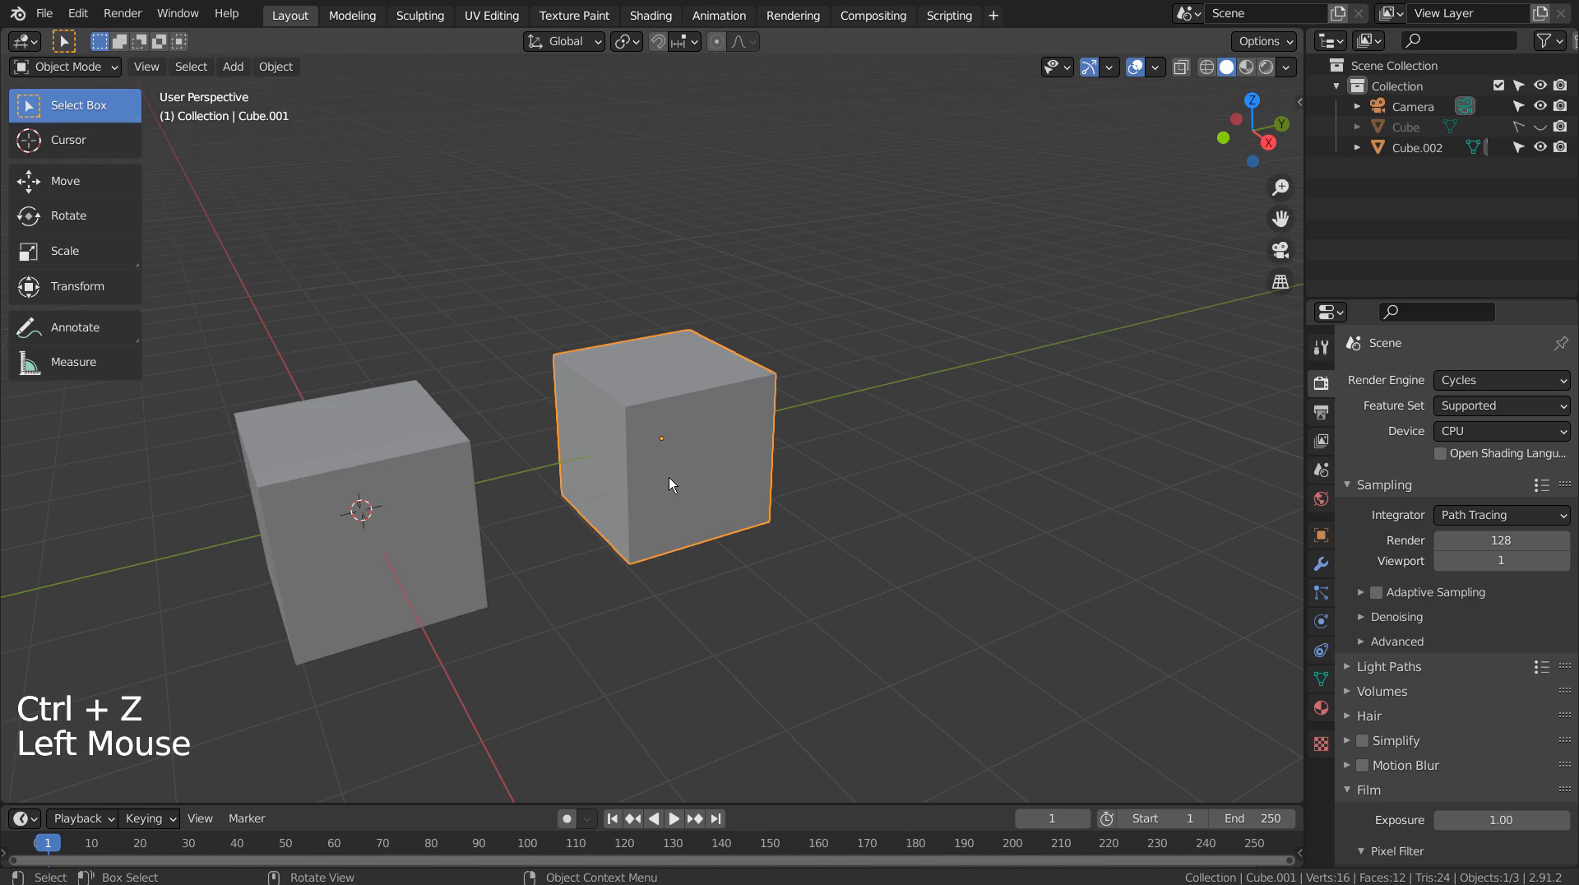
left_click(276, 66)
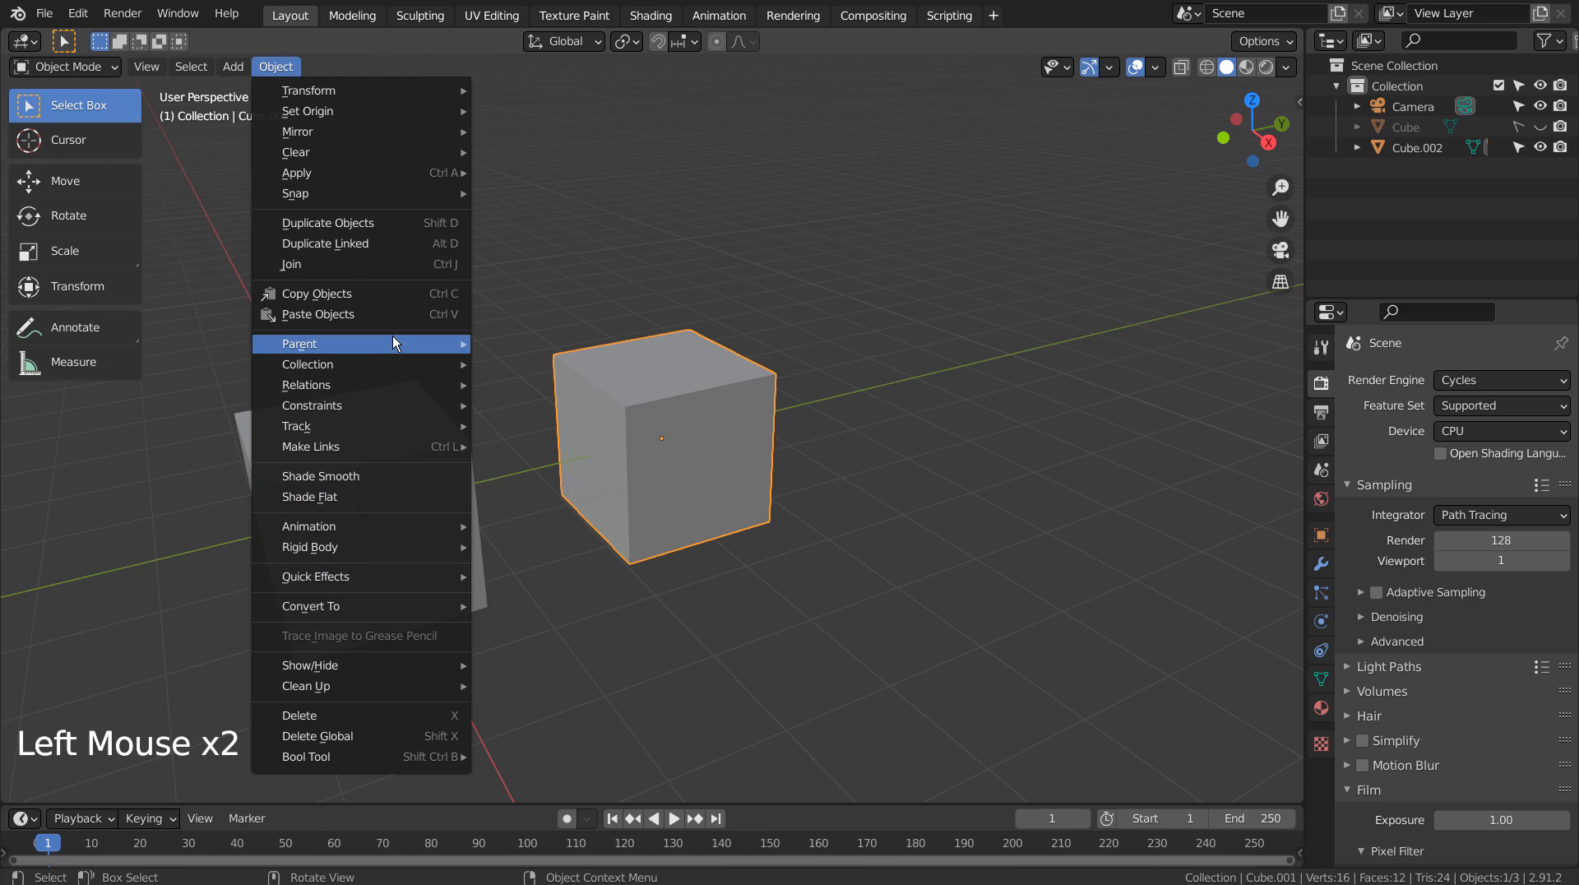
mouse_move(392, 336)
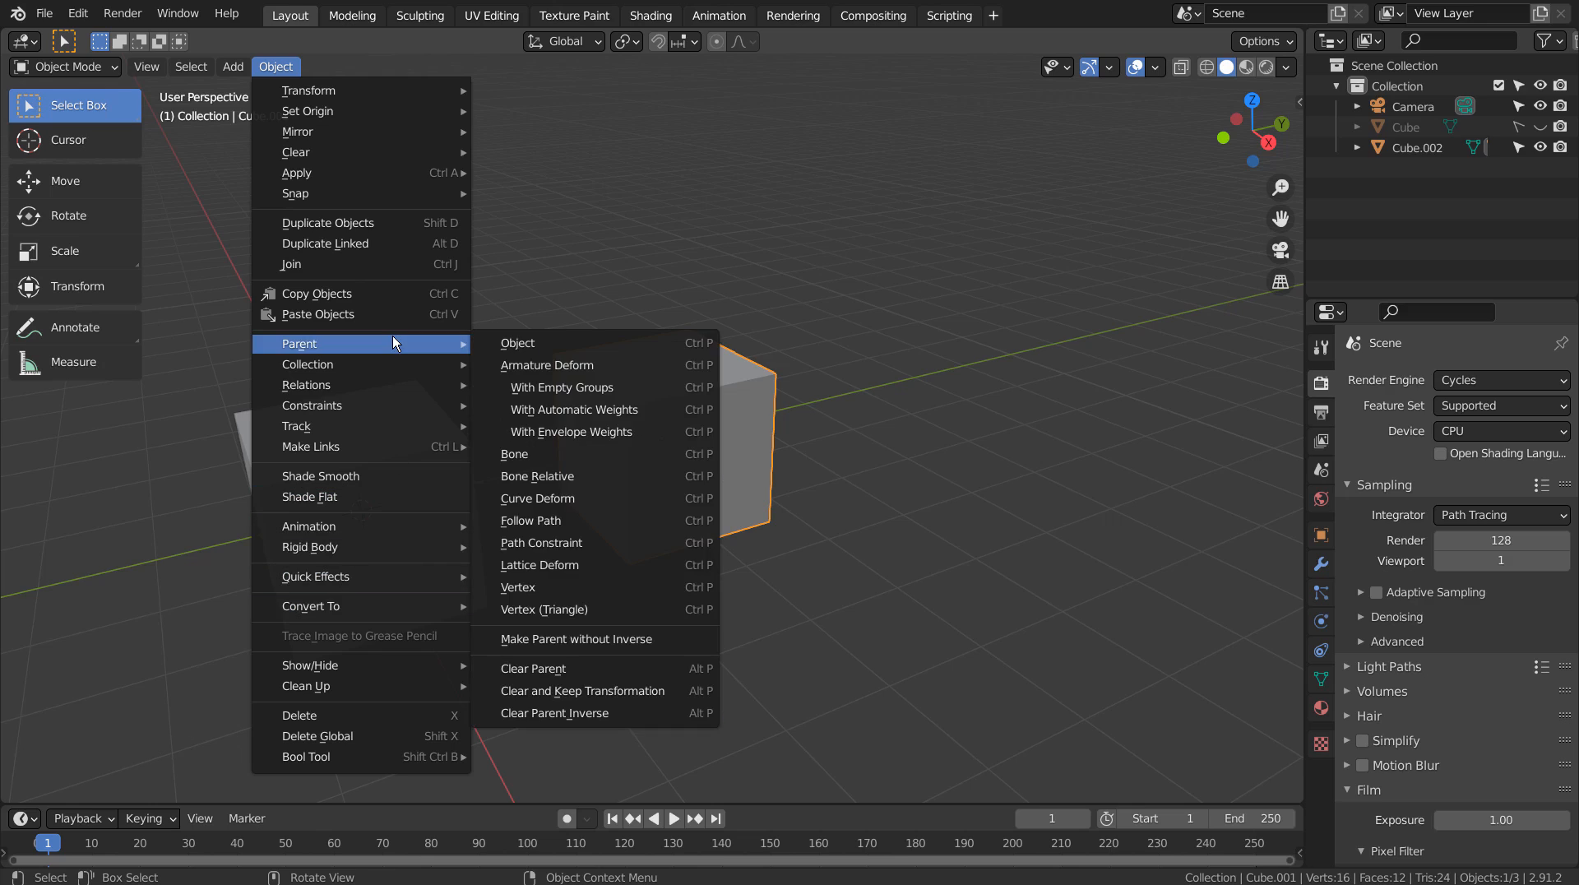
left_click(605, 671)
Try moving Cube.001 and Cube.002 one at a time, undoing each move.
left_click(666, 447)
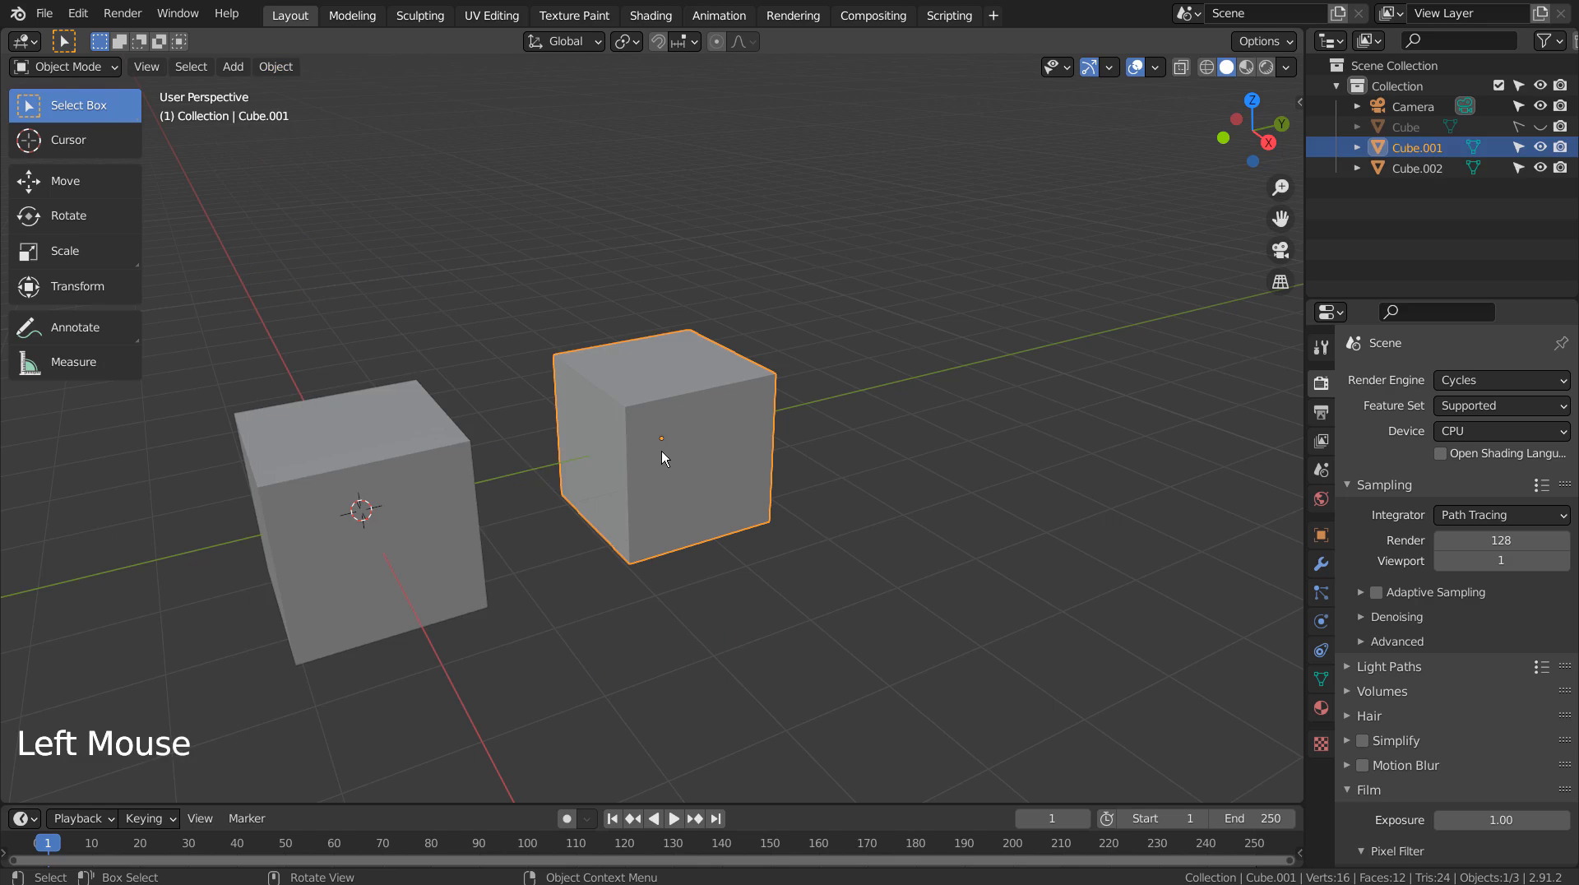
key("g")
key("ctrl+z")
left_click(412, 477)
key("g")
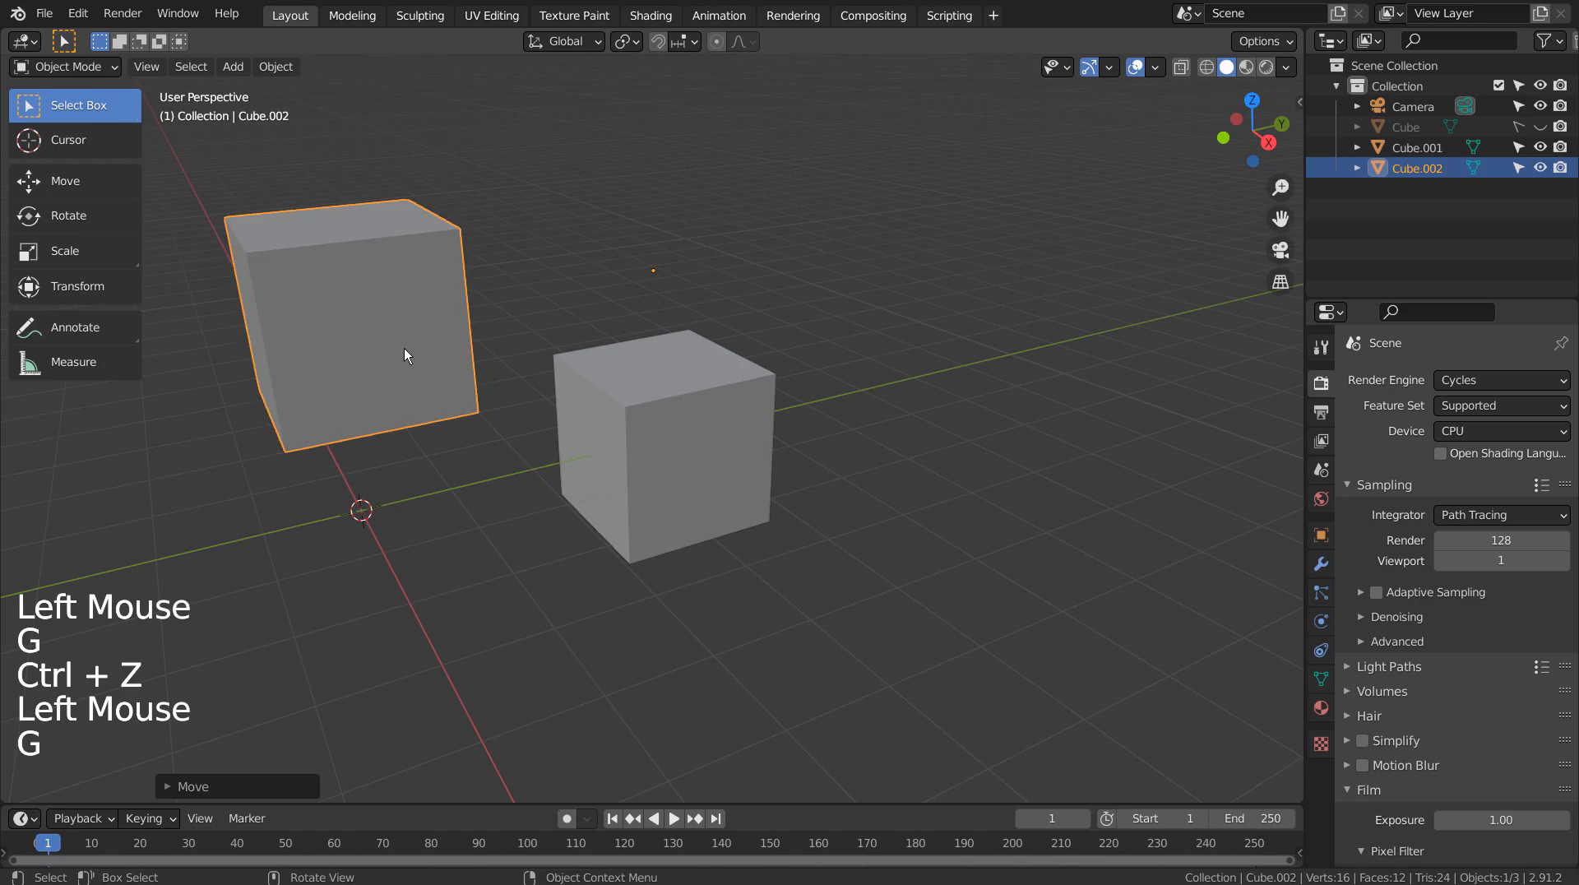
key("ctrl+z")
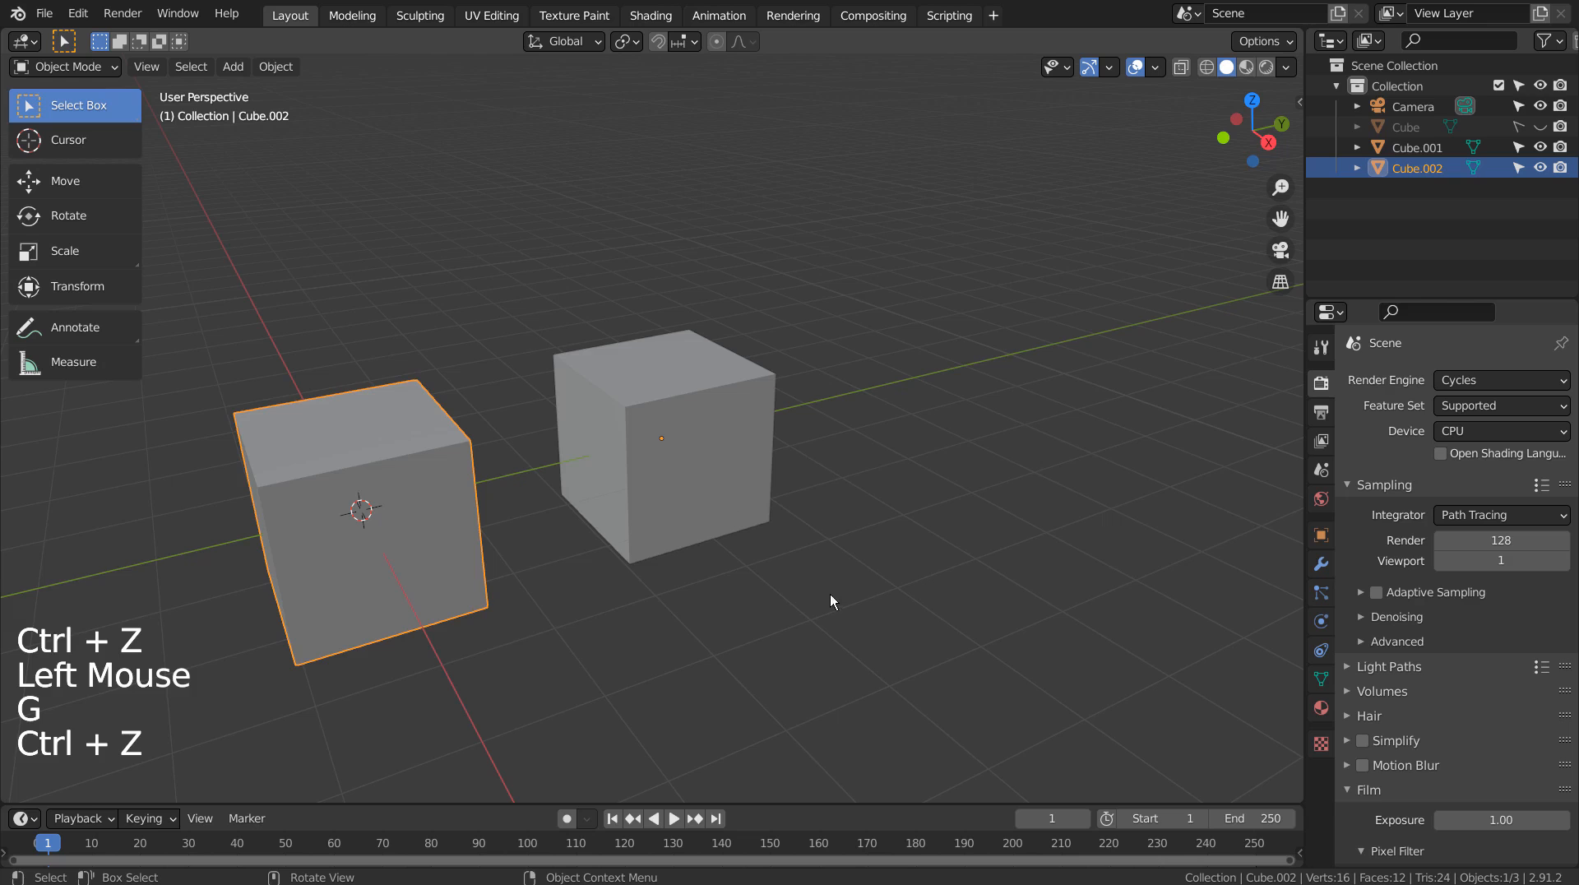
Move both visible cubes into a new collection named Collection 2, and clear the selection.
mouse_move(829, 598)
middle_mouse_down()
mouse_move(632, 605)
mouse_move(806, 604)
middle_mouse_up()
key("shift")
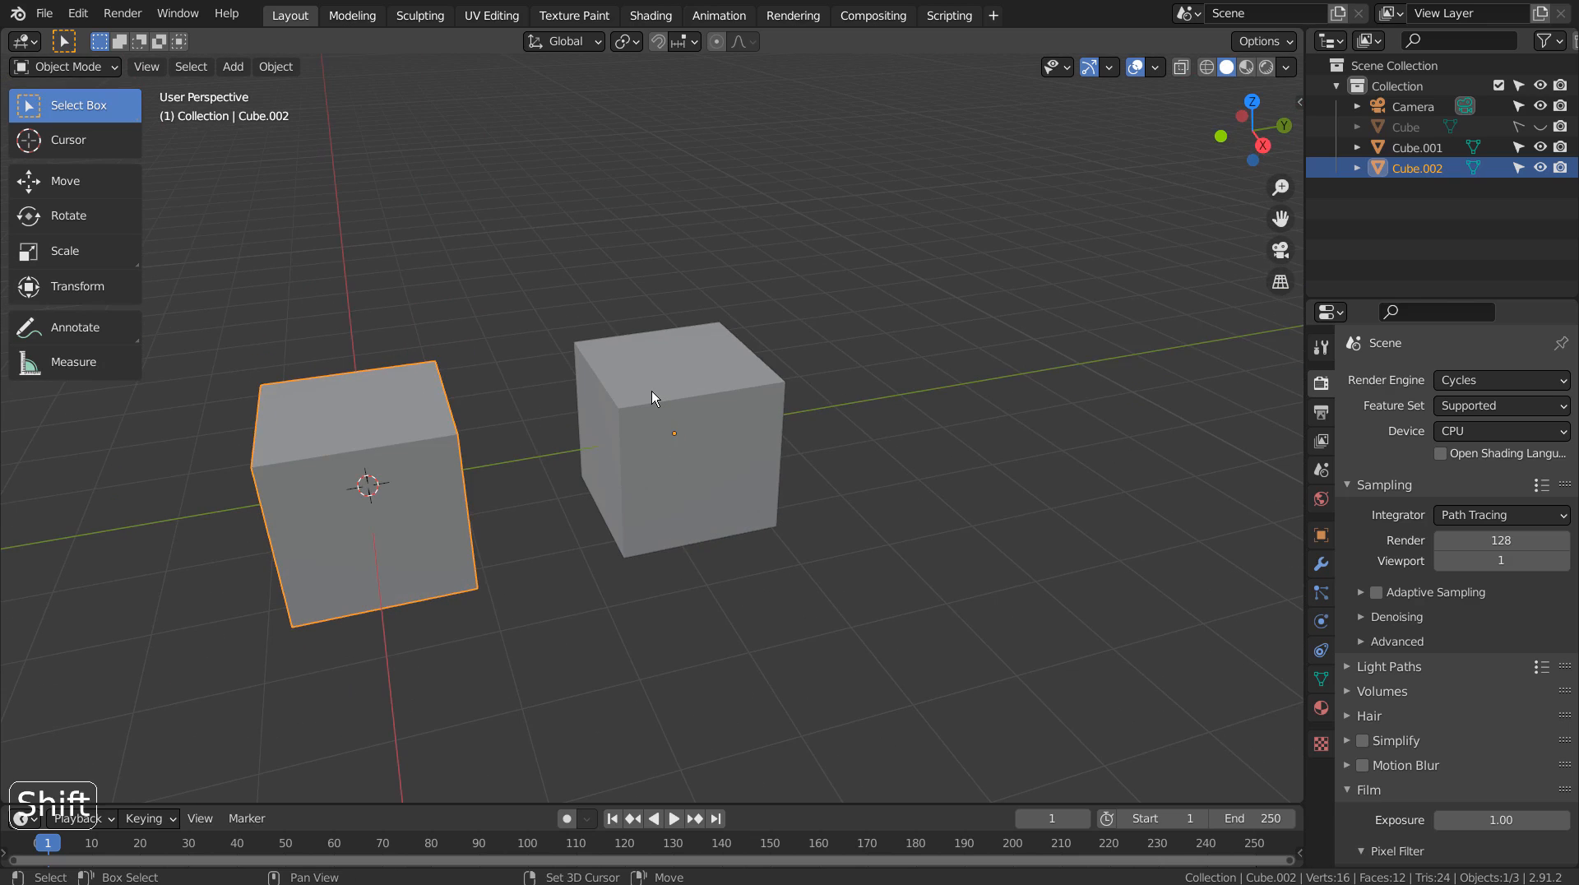
left_click(651, 398, "shift")
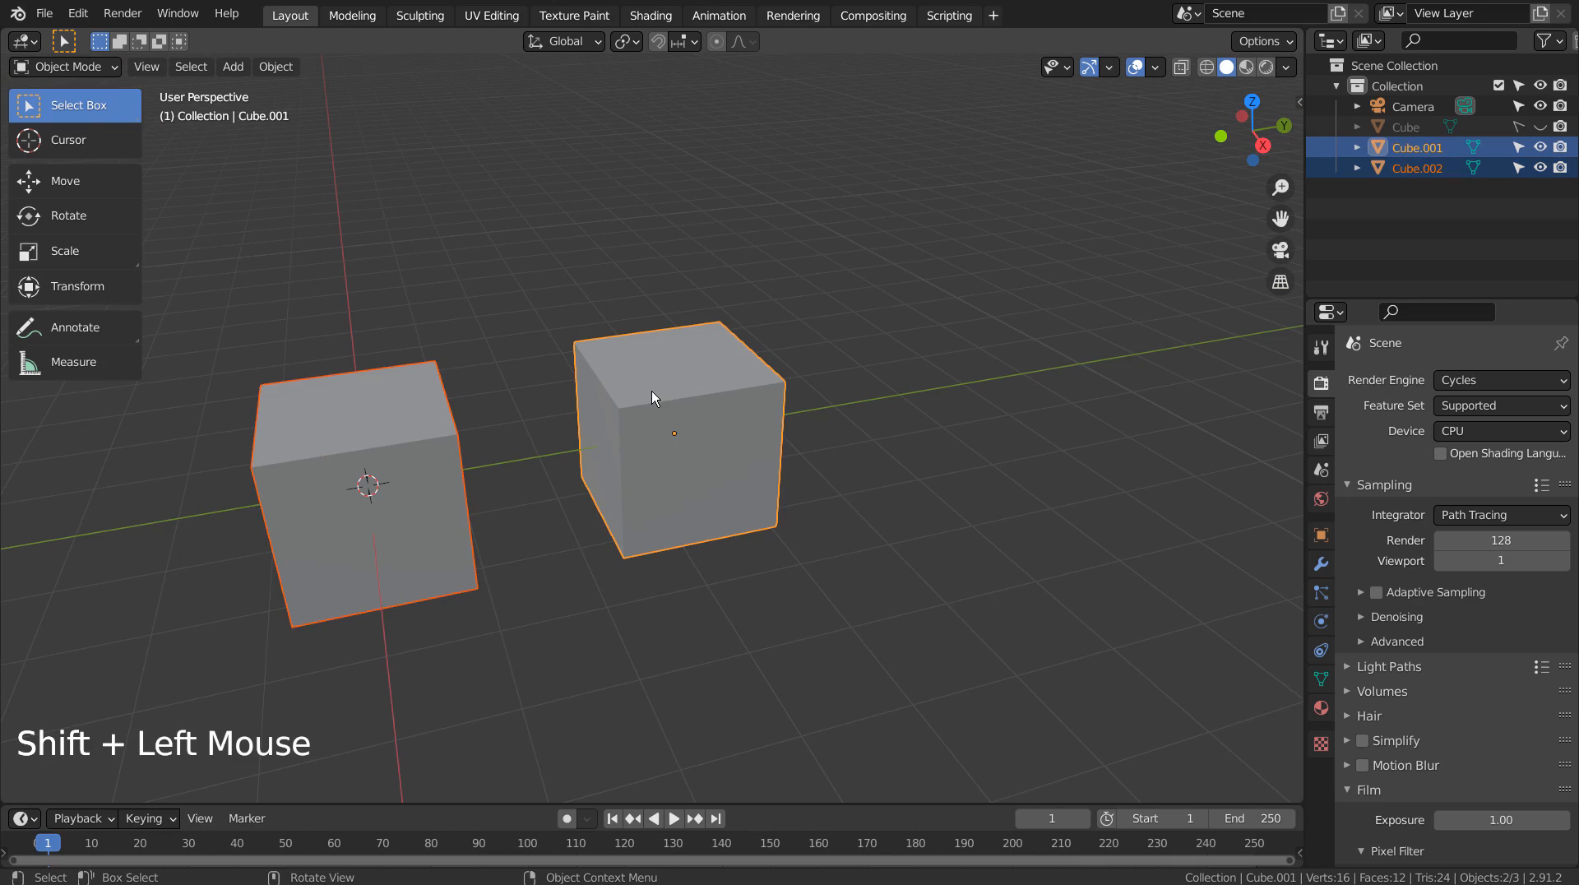
key("m")
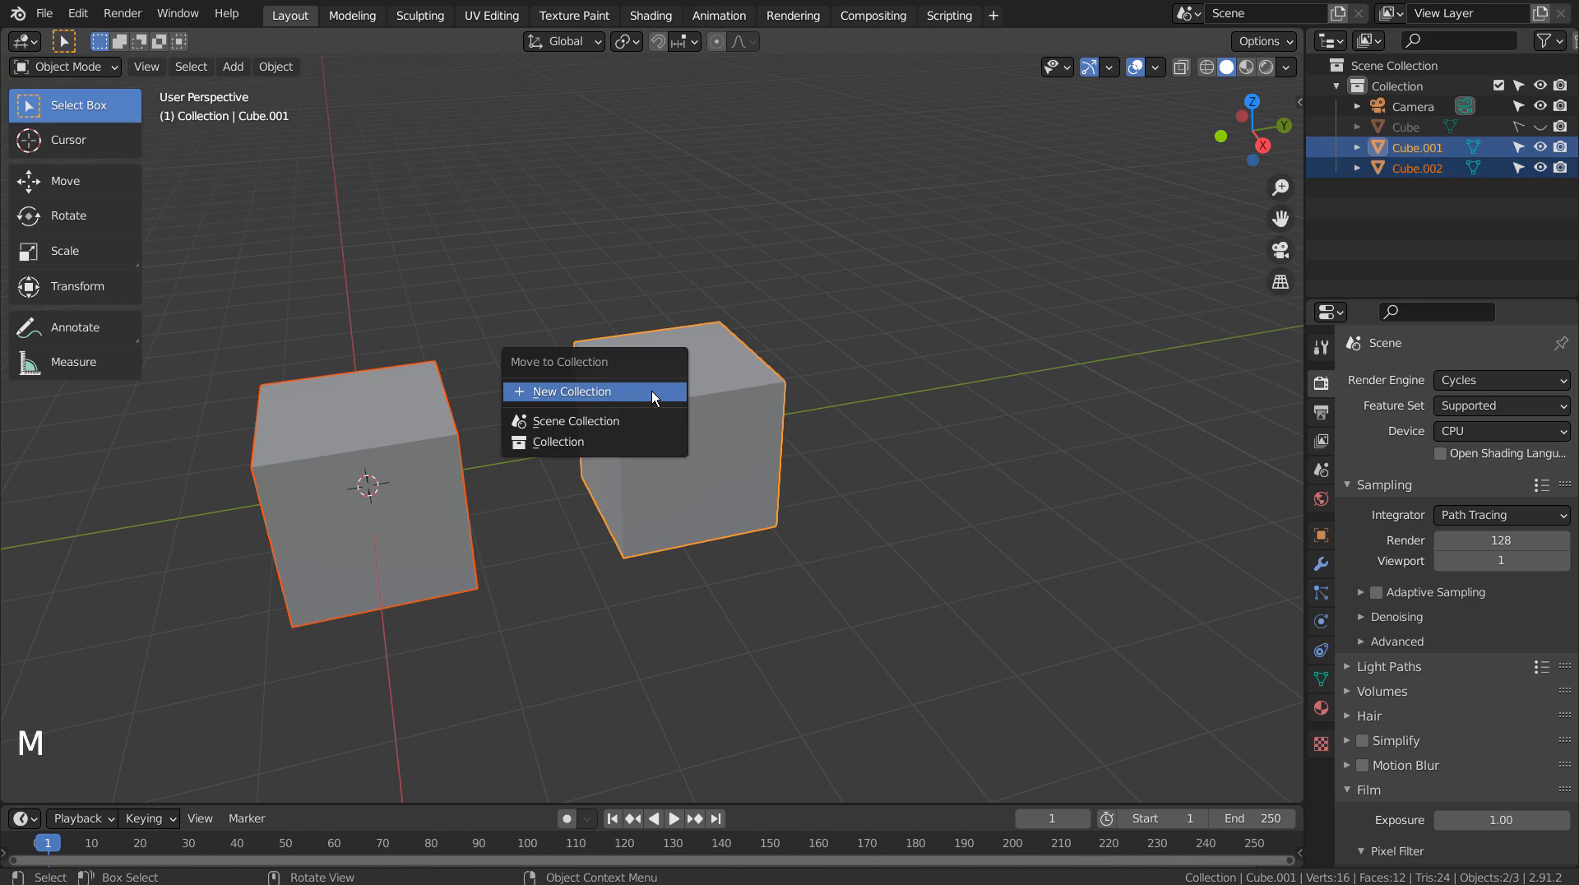
left_click(585, 389)
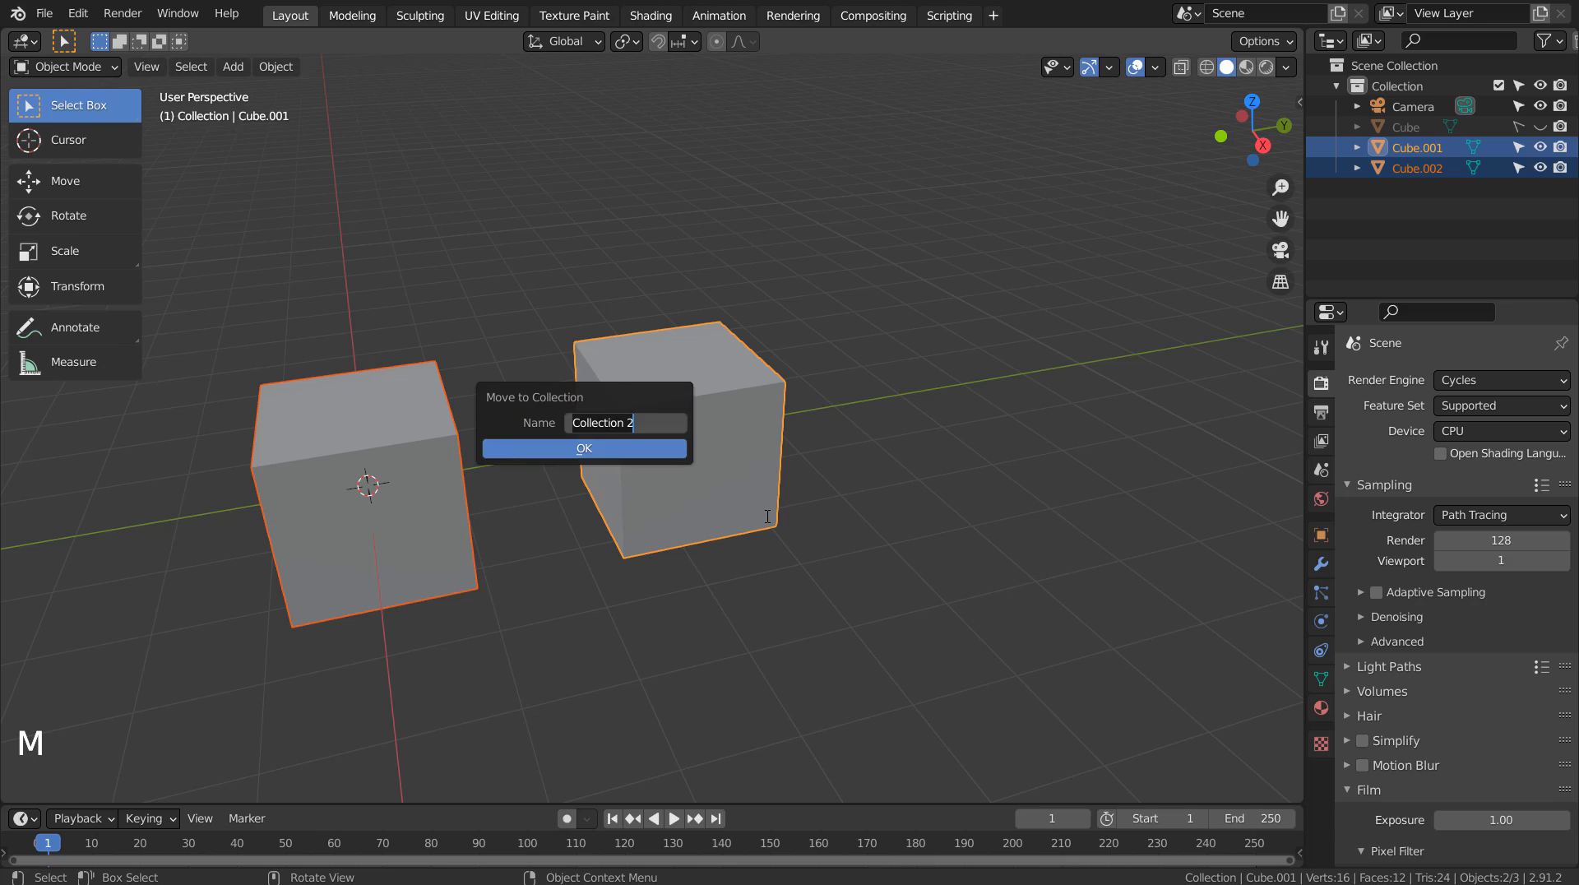
left_click(619, 451)
left_click(1071, 462)
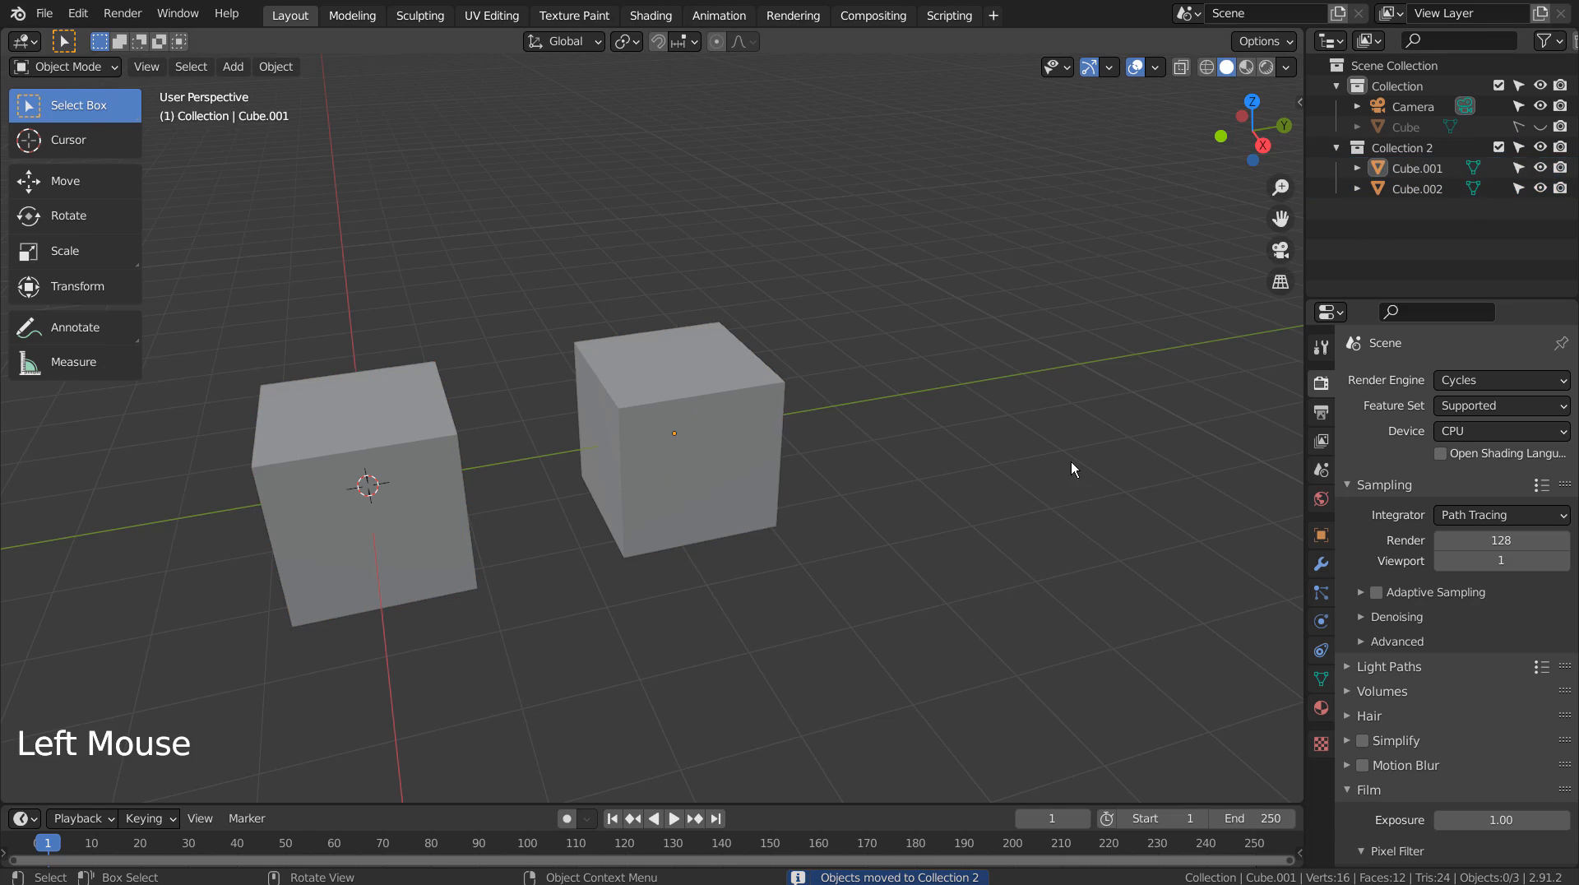
Select all objects in Collection 2, try moving them together, then undo the move and deselect them.
middle_click_drag(798, 510, 912, 569)
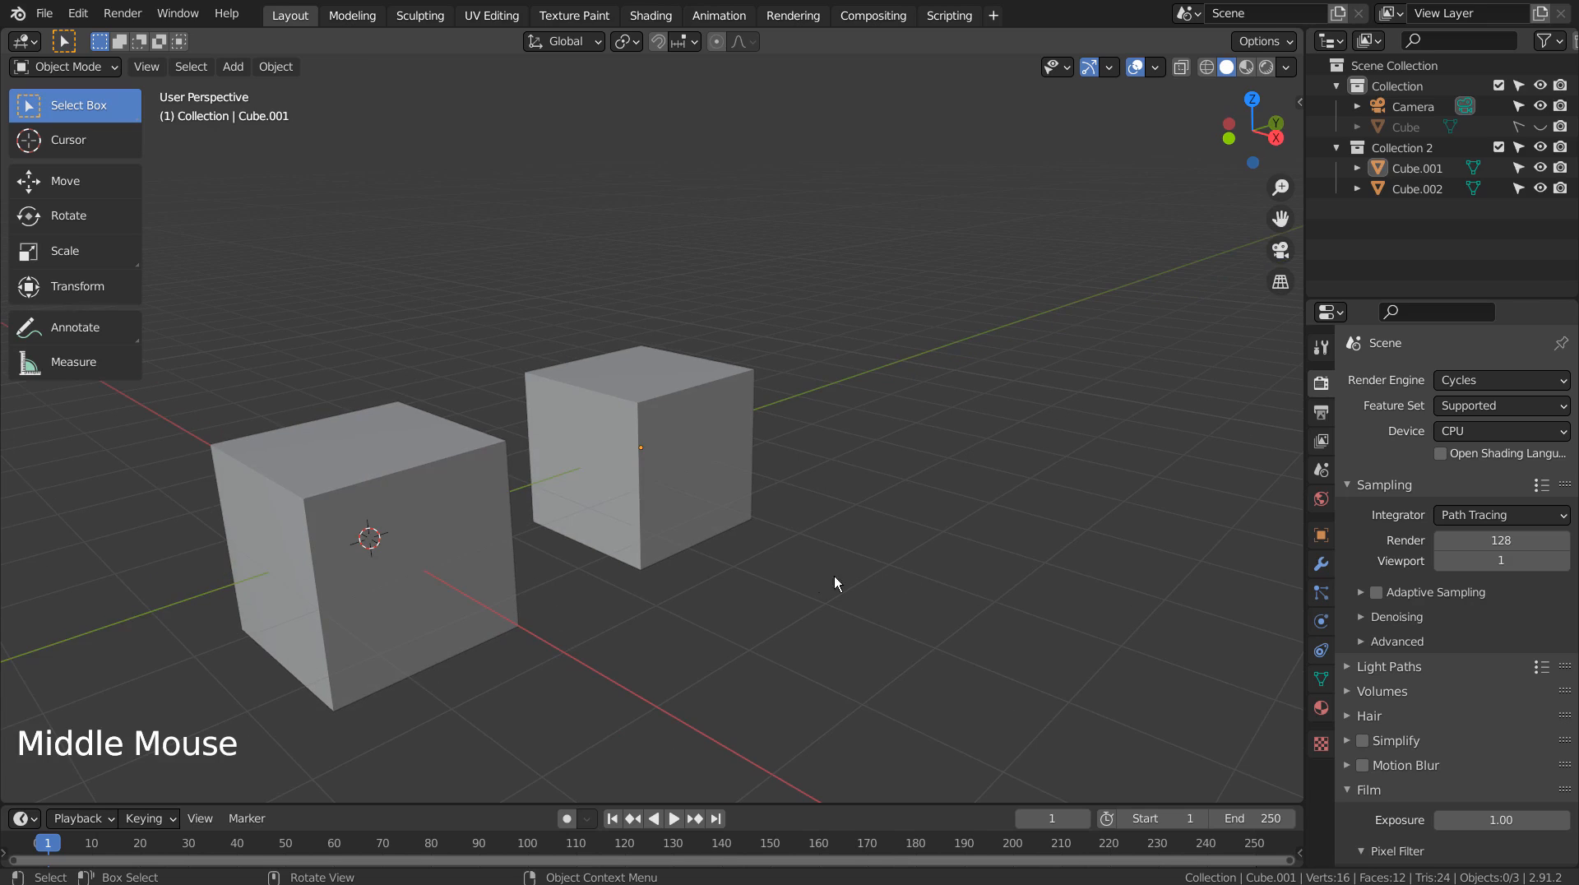
left_click(1420, 150)
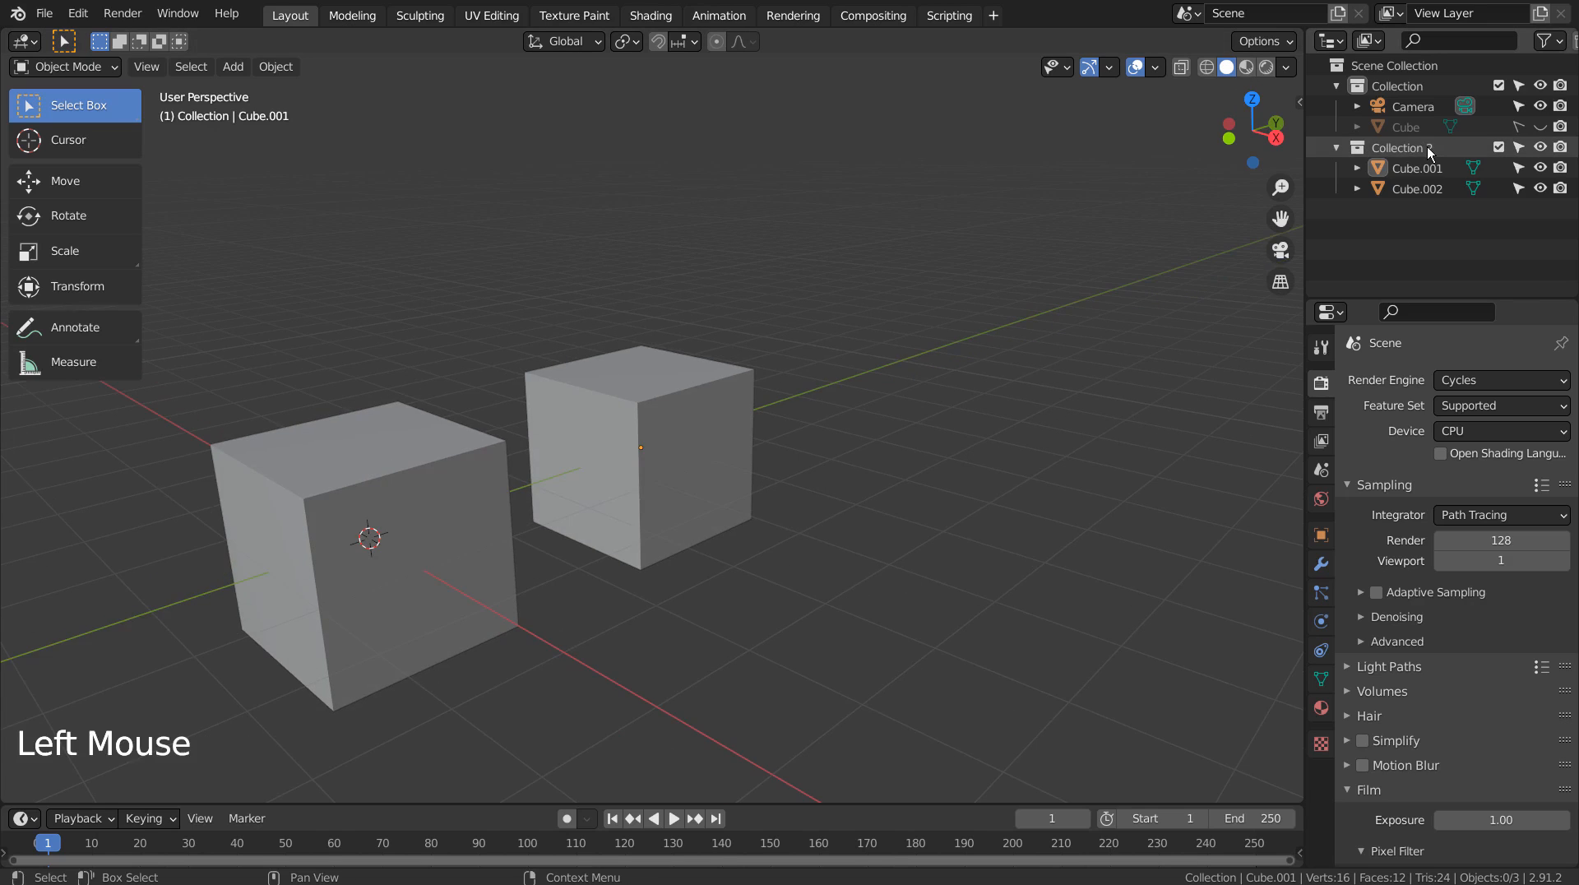
right_click(1403, 146)
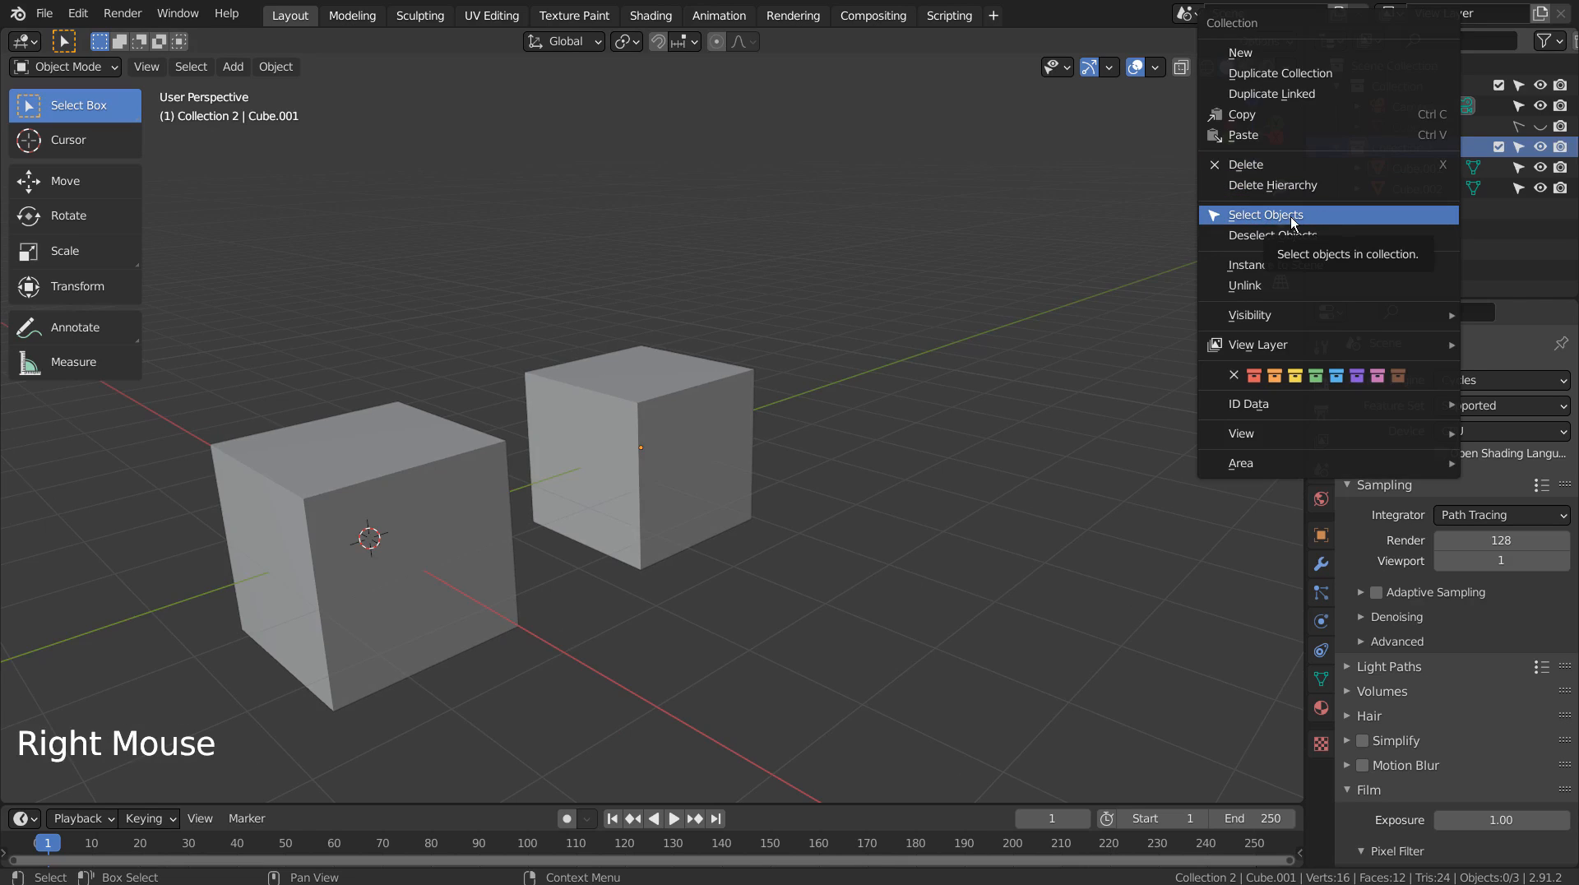
left_click(1355, 215)
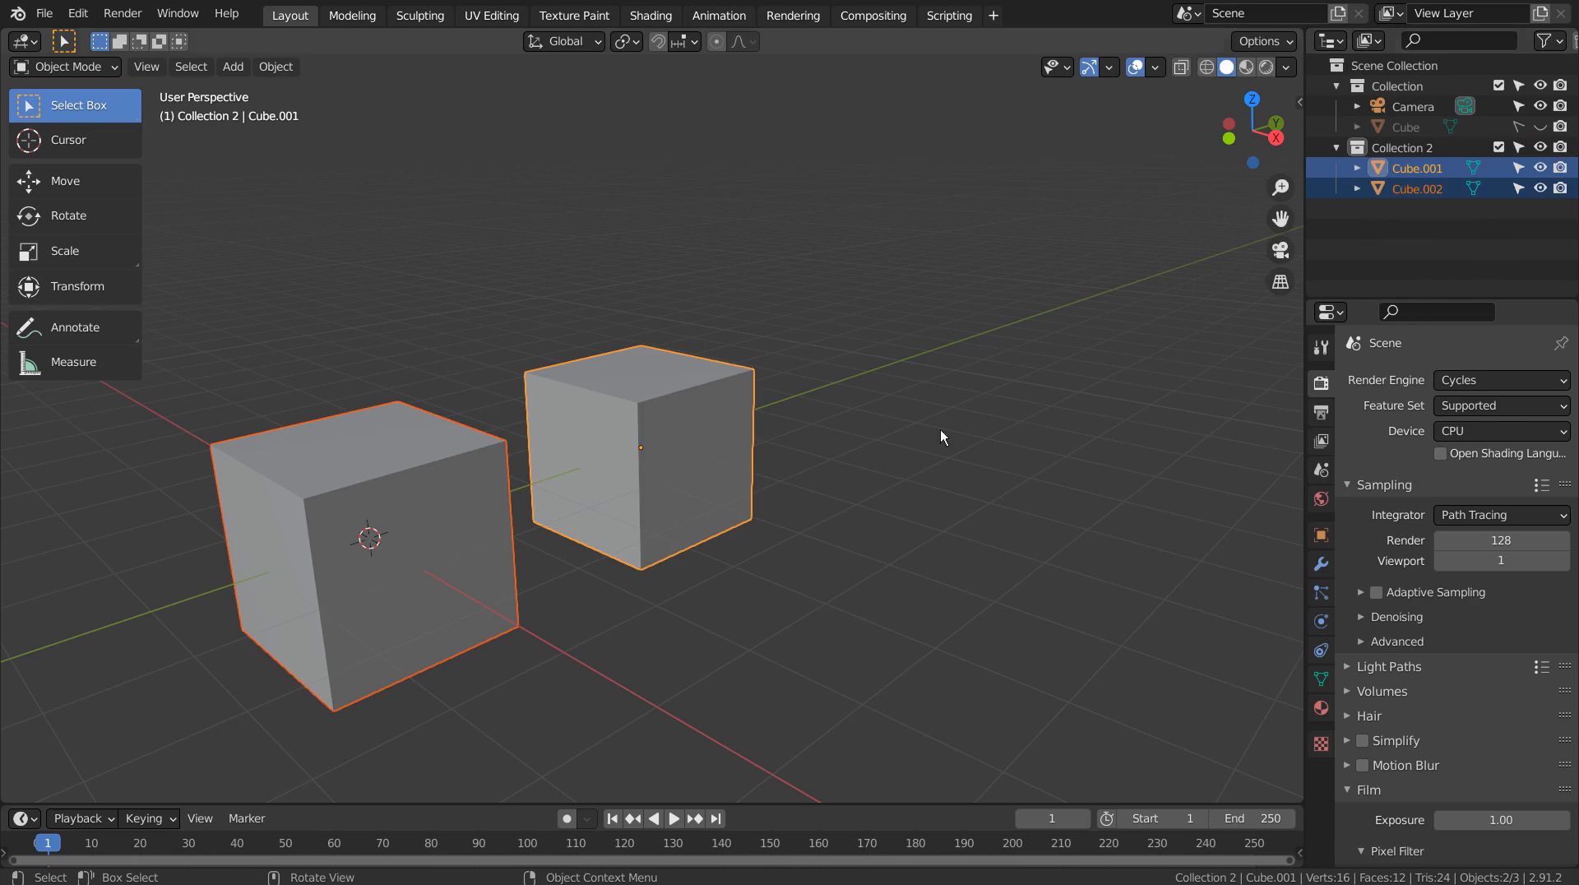
key("g")
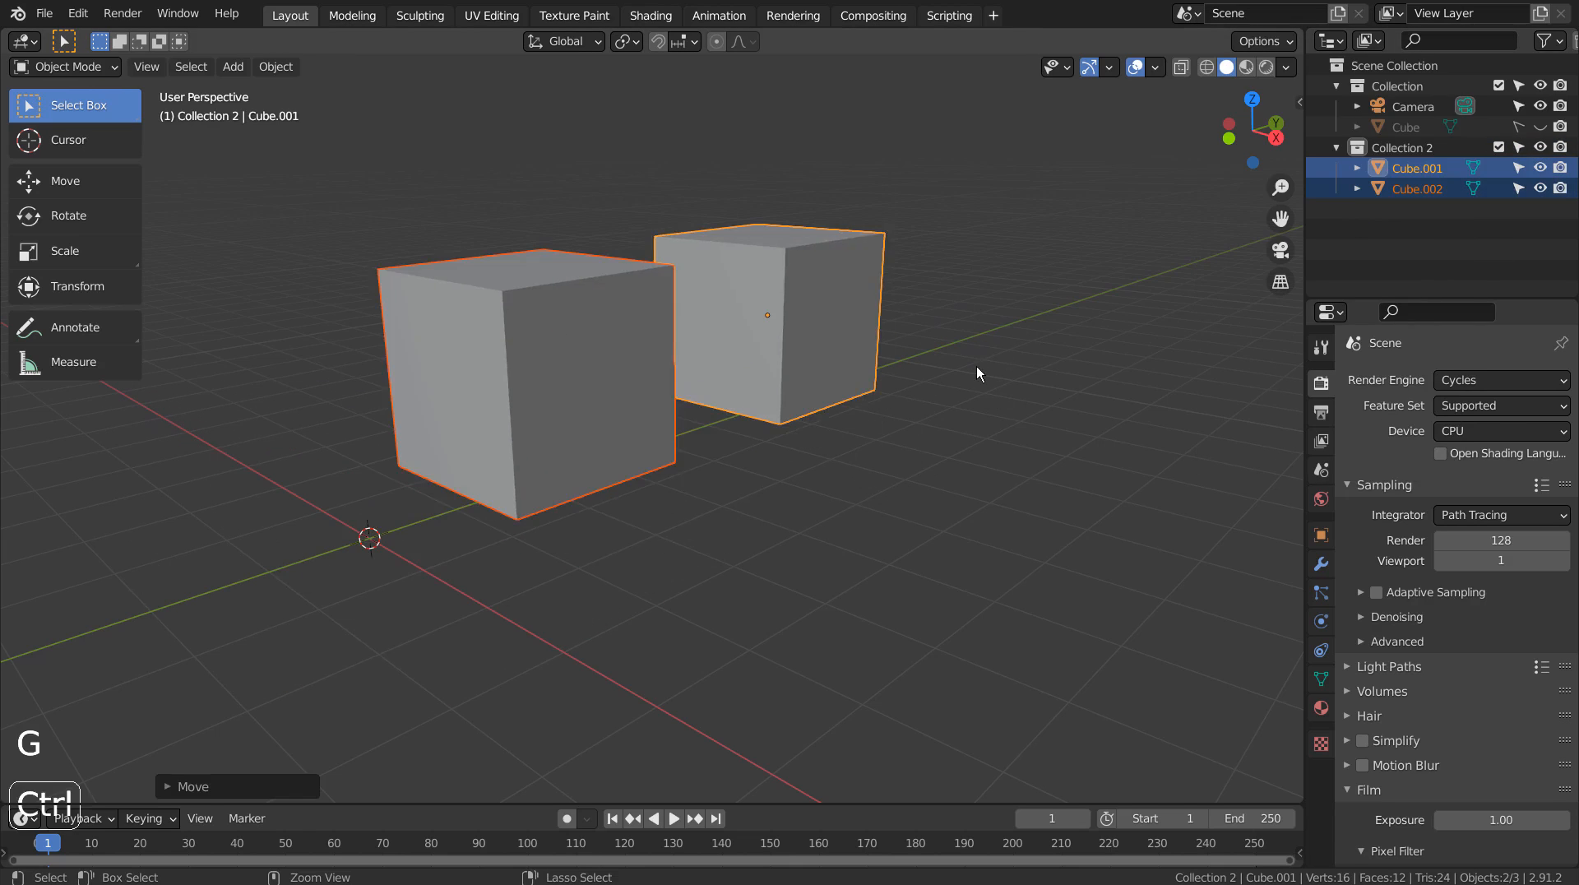
key("ctrl+z")
left_click(980, 531)
Delete both cubes in Collection 2.
middle_click_drag(980, 531, 842, 586)
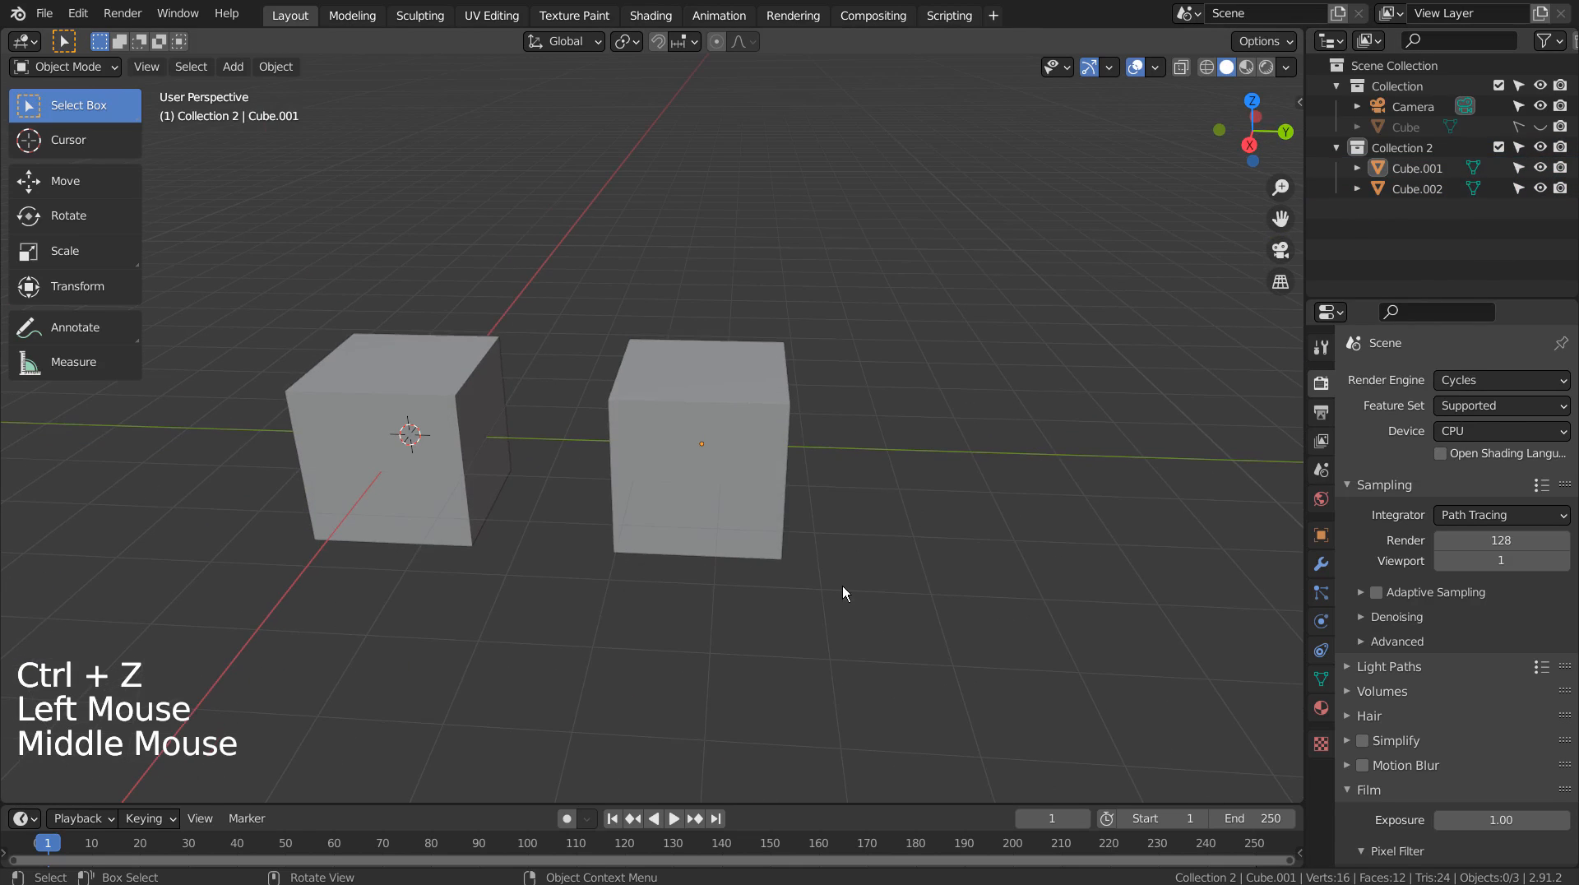
left_click(368, 323)
key("b")
left_click_drag(367, 323, 694, 466)
key("x")
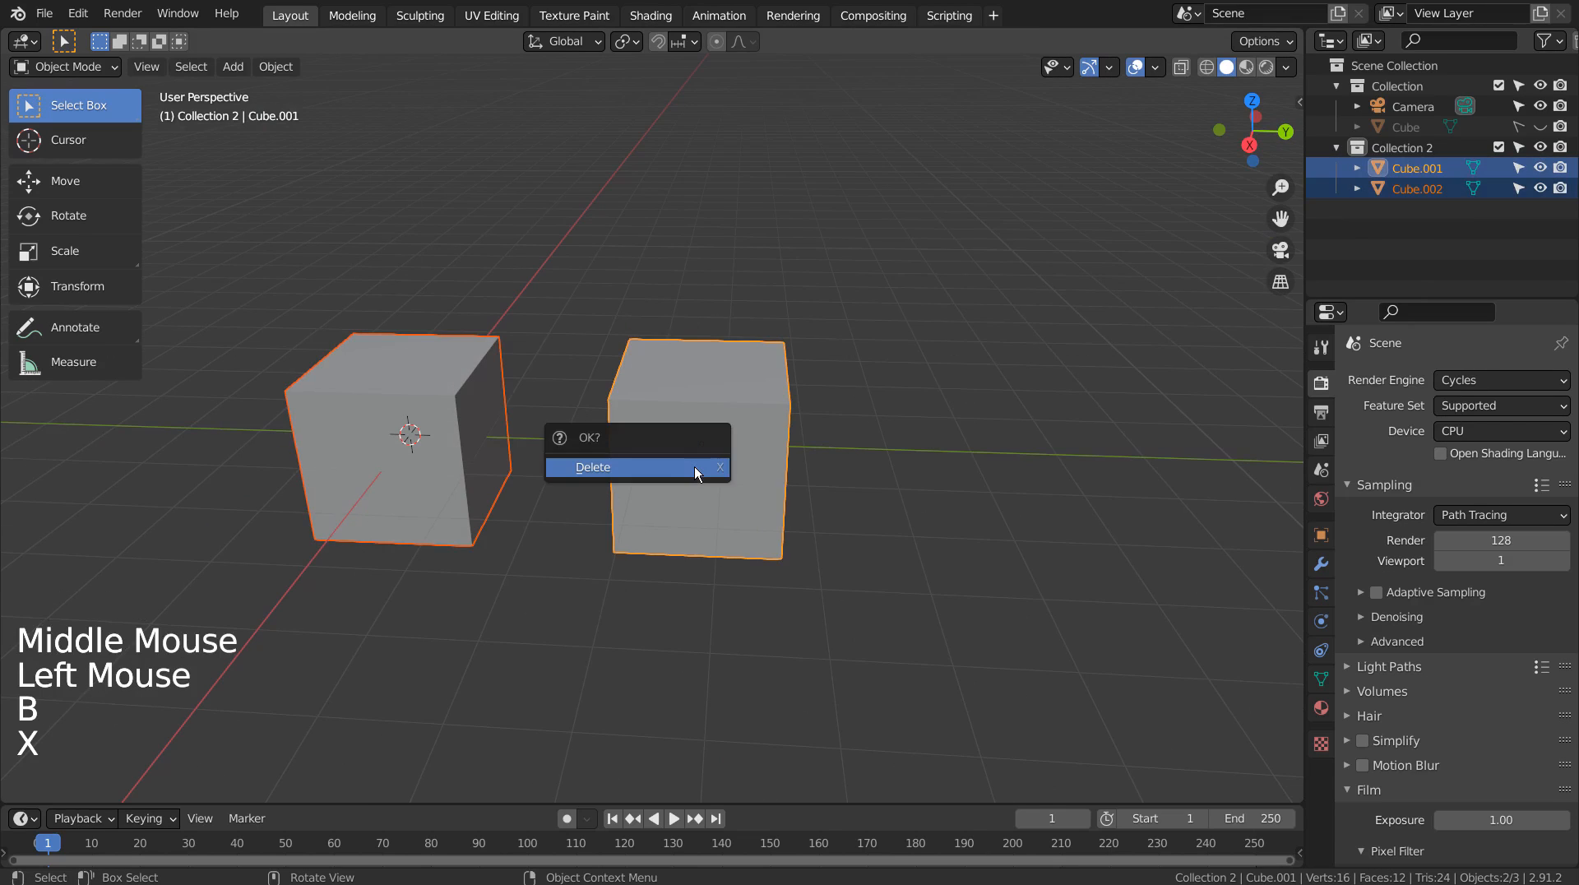
left_click(699, 466)
Unhide the original Cube in Collection and make it selectable in the viewport.
left_click(1538, 127)
left_click(1520, 125)
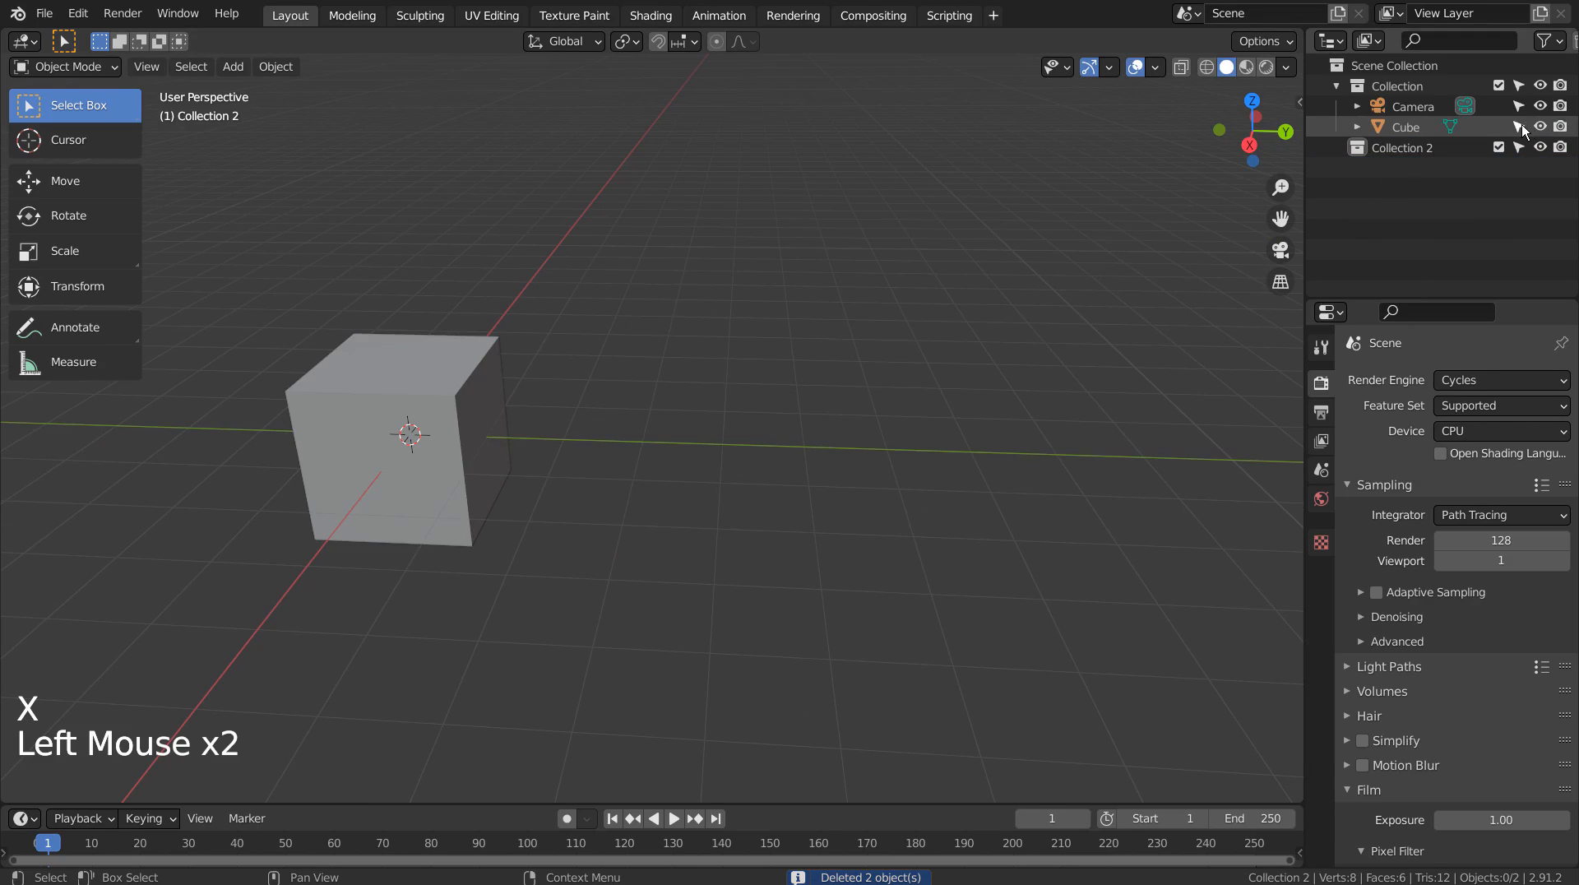
left_click(589, 513)
Enter Edit Mode on the Cube and select only its top face using face selection.
middle_click_drag(589, 513, 867, 541, "shift")
scroll(831, 544, "up", 3)
left_click(578, 332)
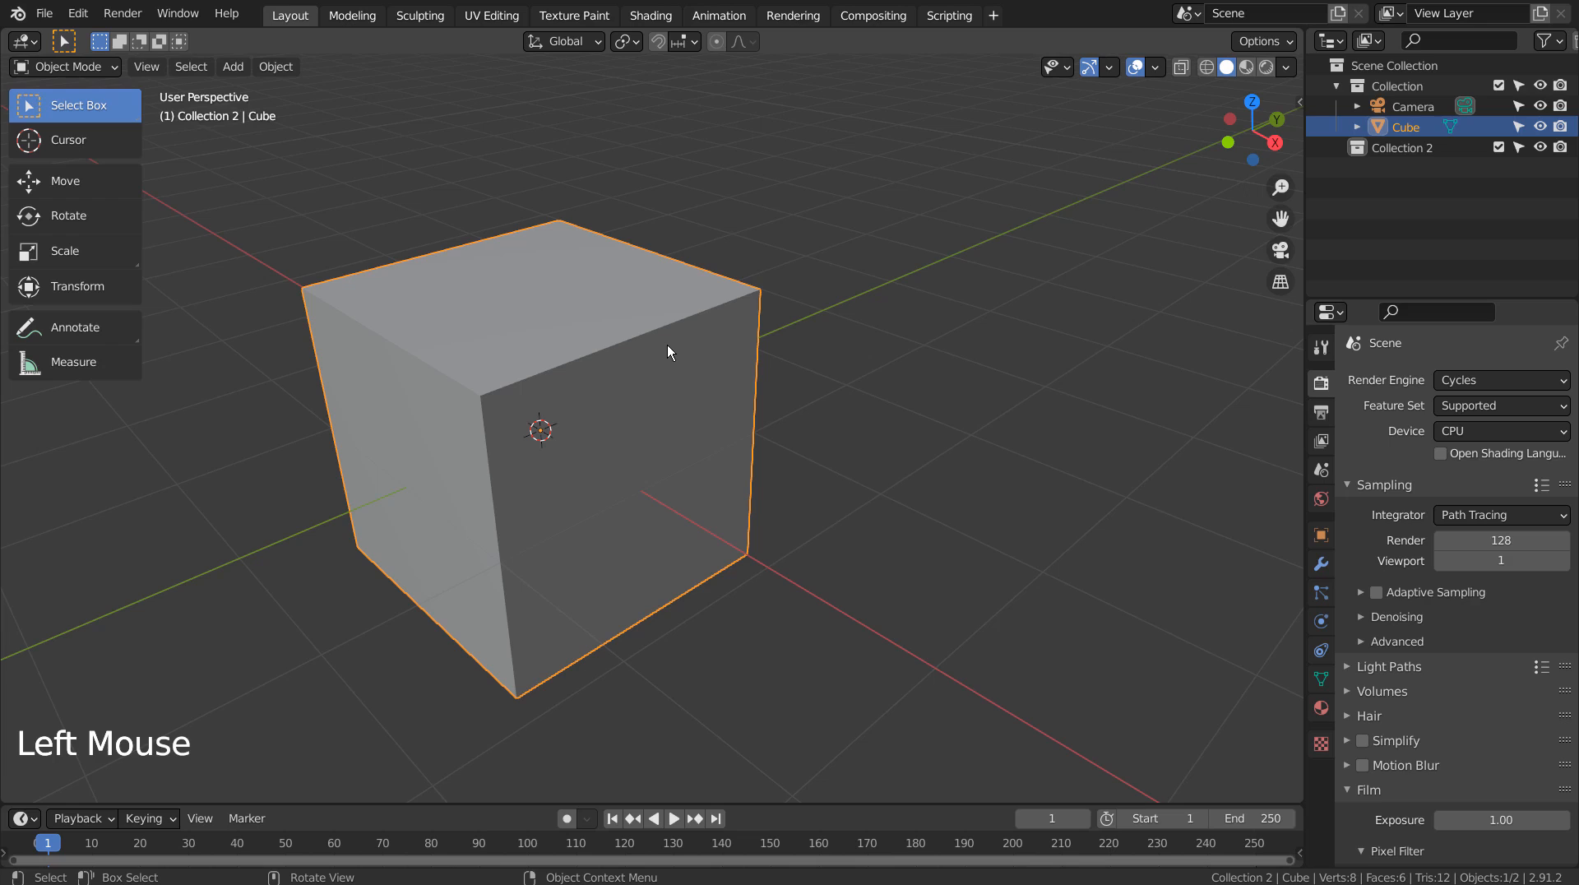
key("Tab")
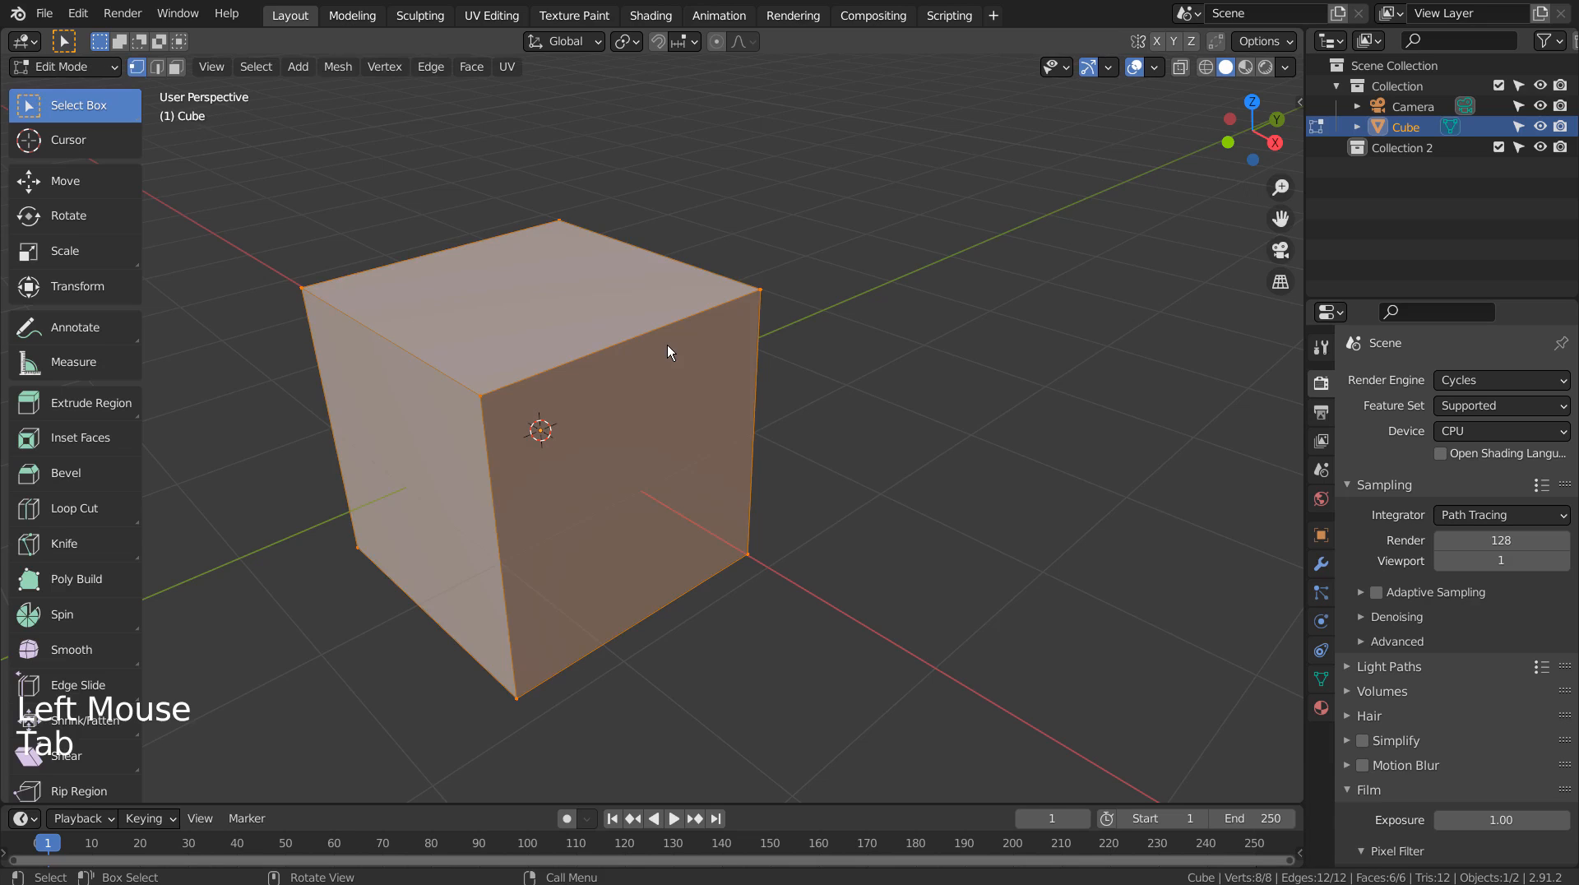
key("3")
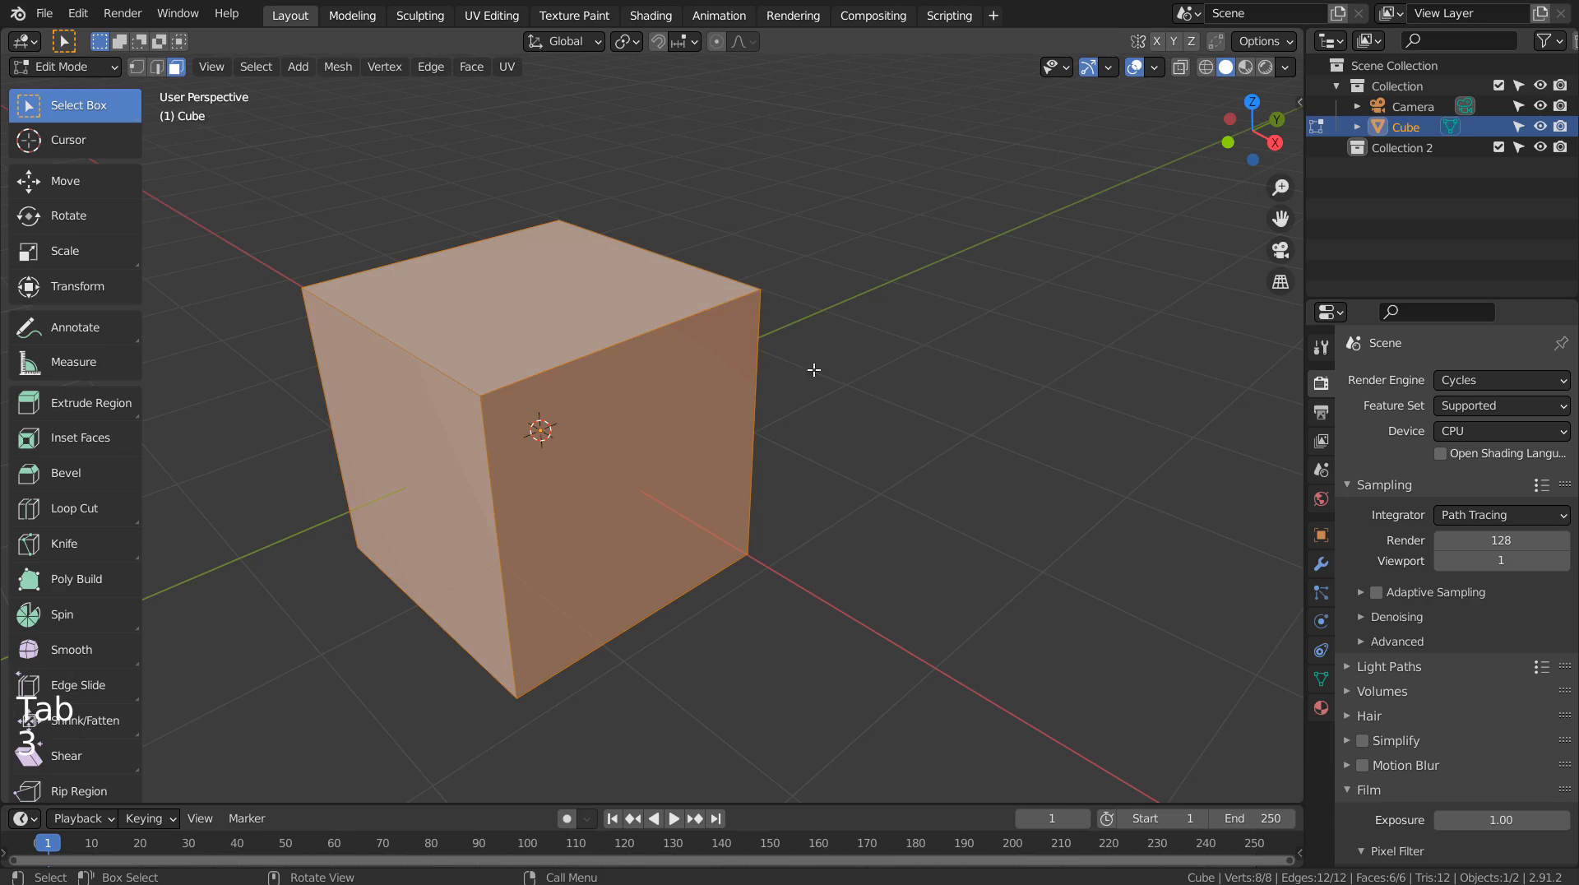
left_click(881, 370)
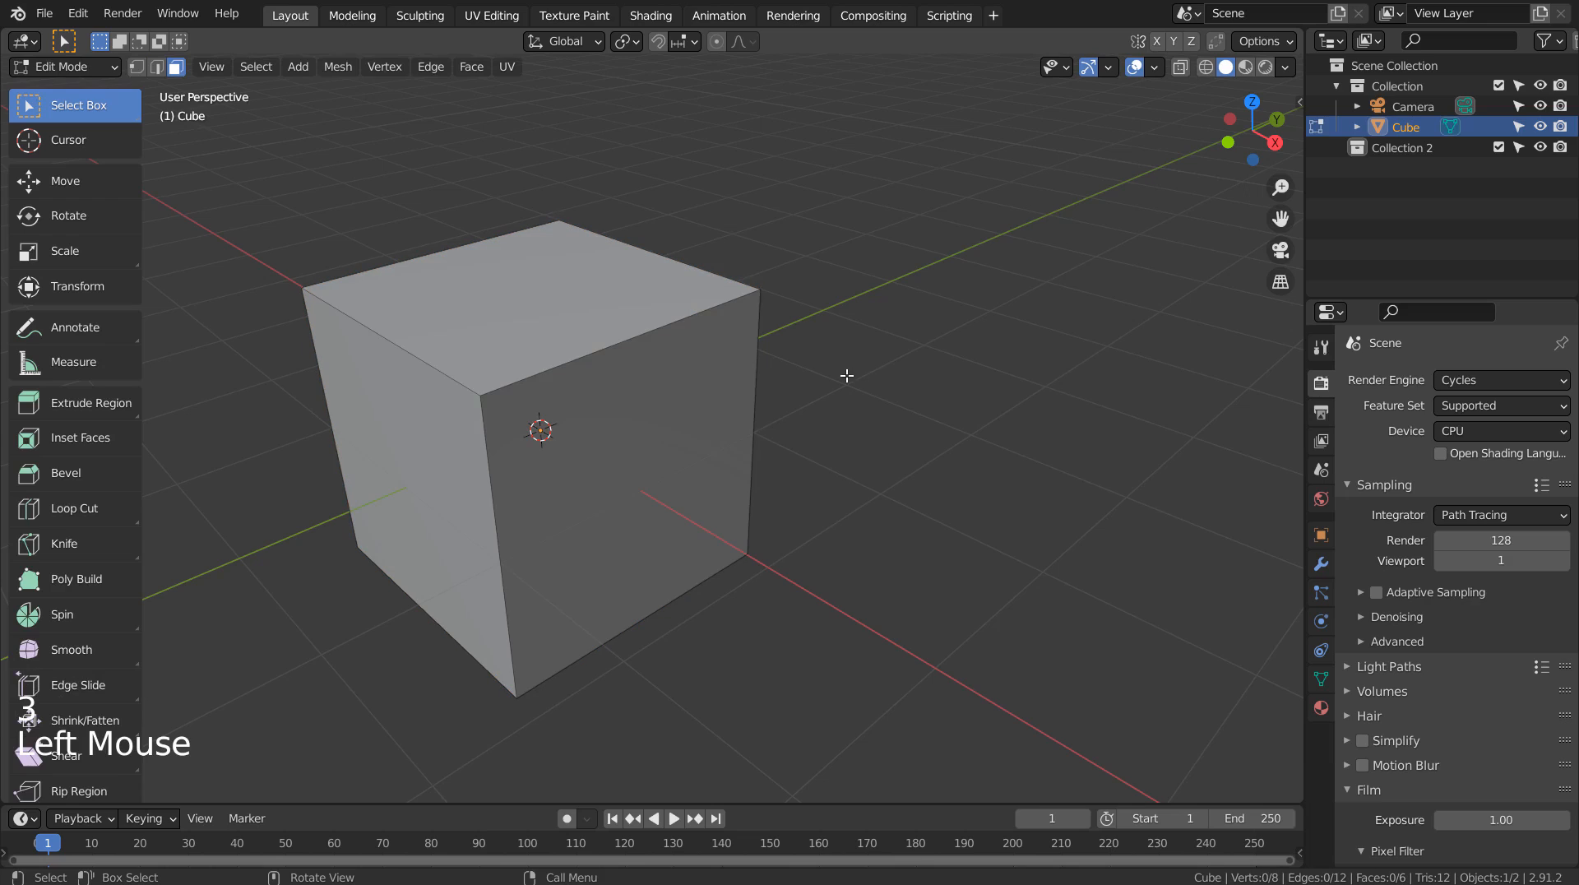
left_click(642, 404)
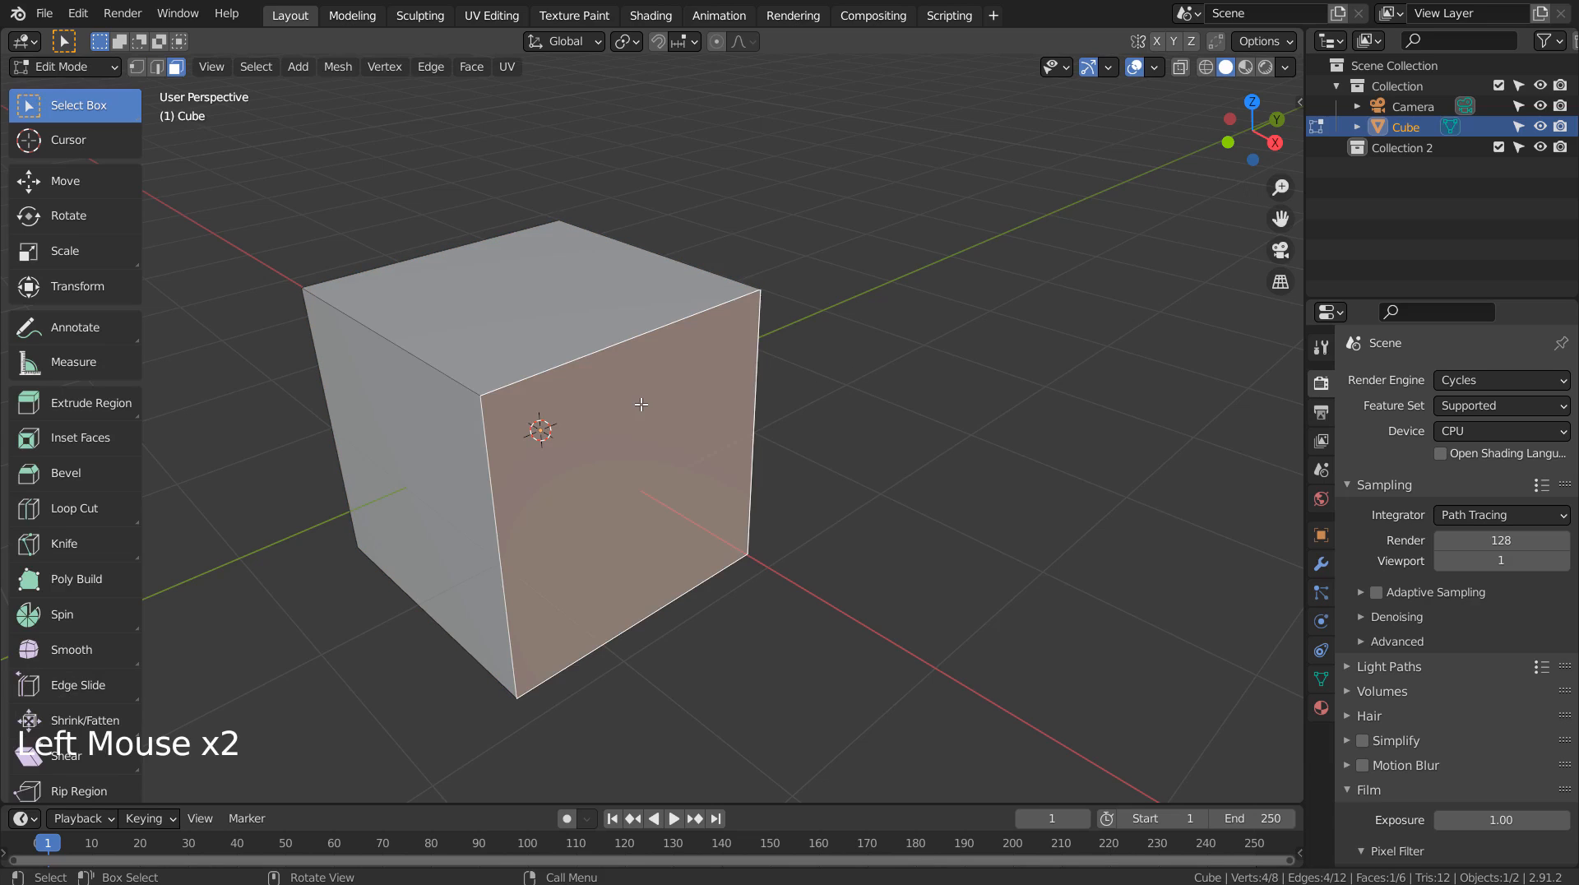
left_click(506, 321)
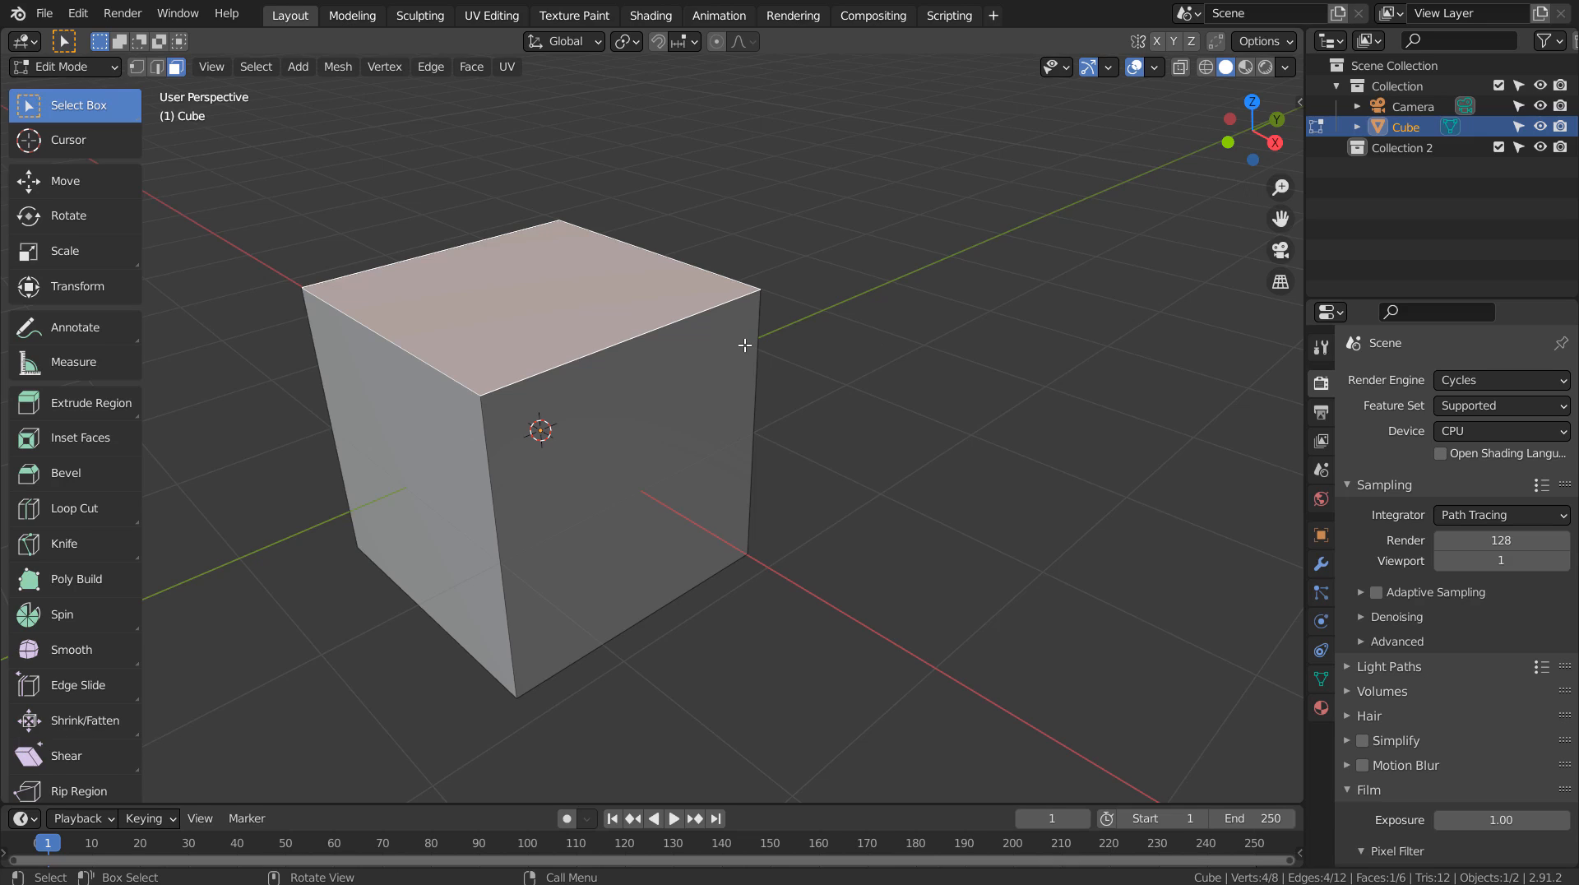
Switch to vertex selection and assign the top face's vertices to a new vertex group.
key("1")
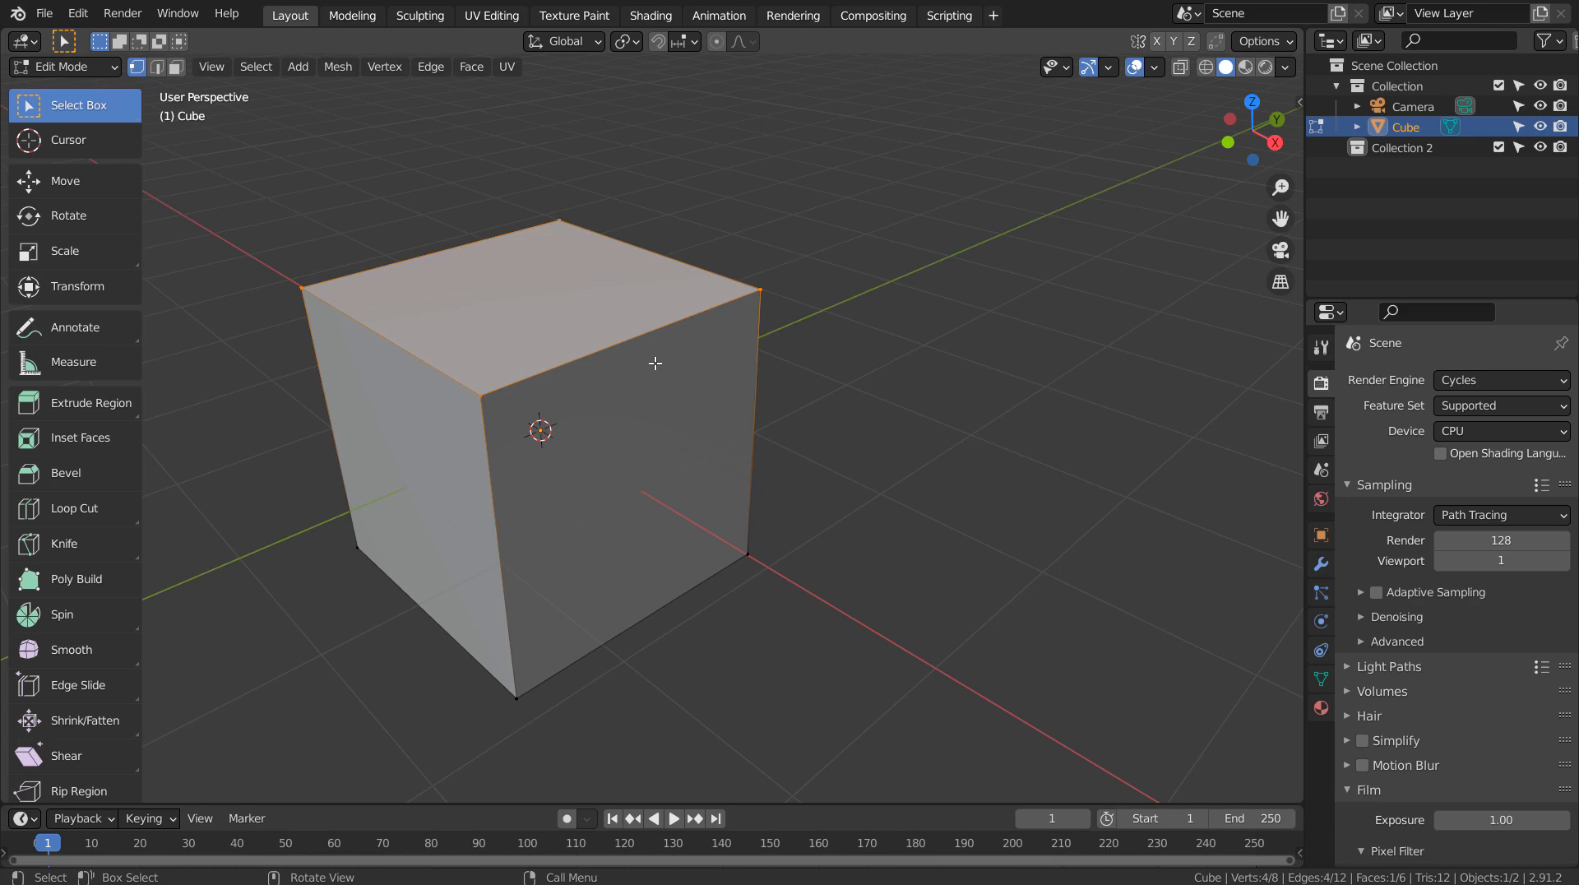
key("ctrl+g")
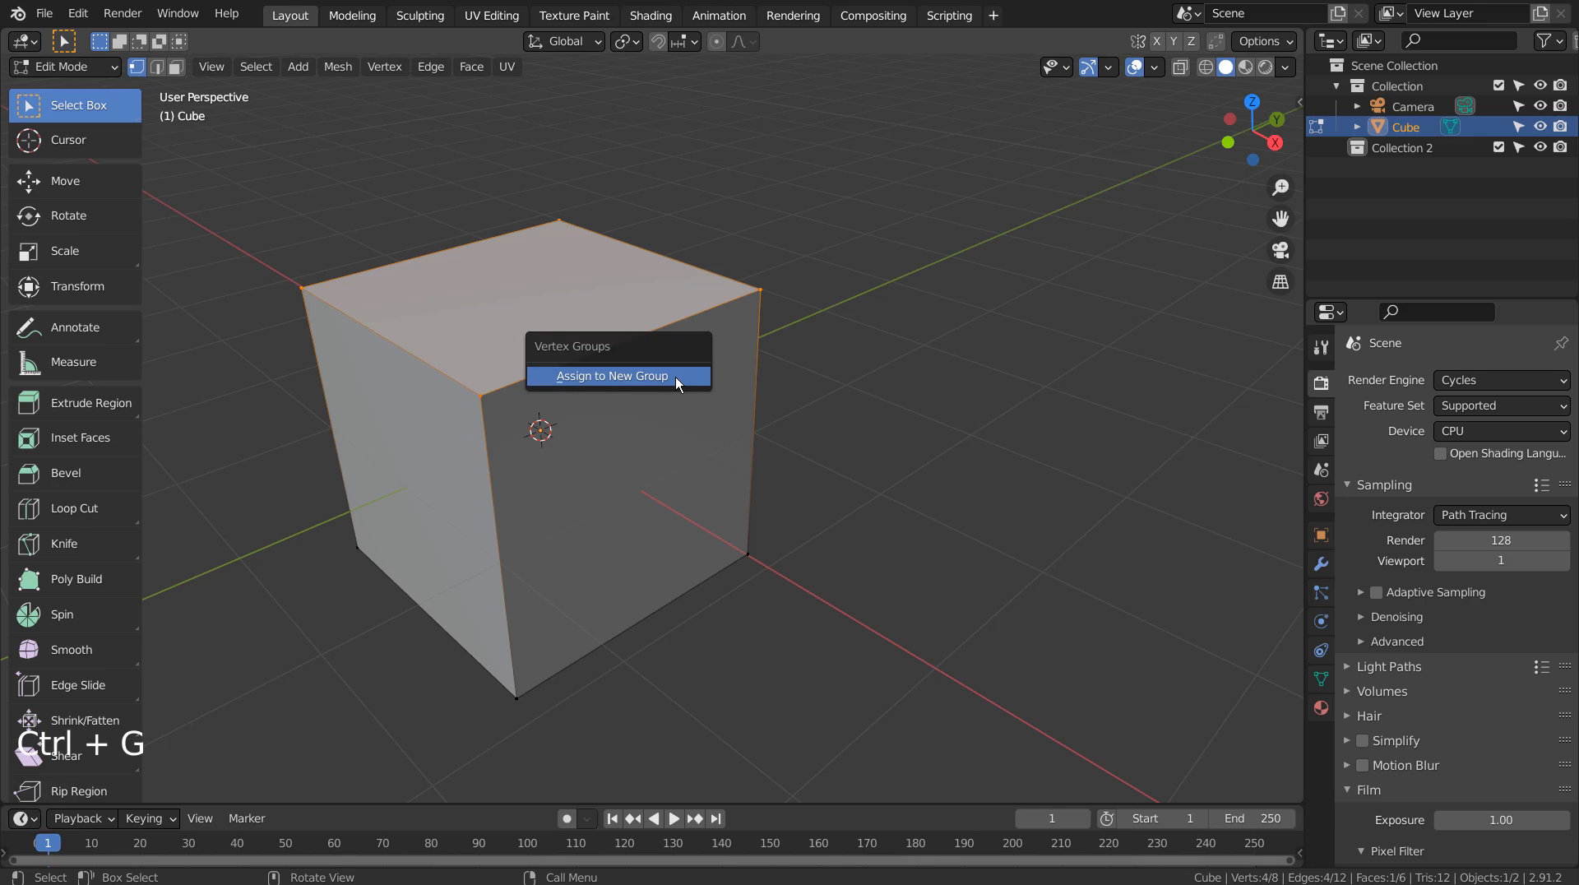
left_click(676, 378)
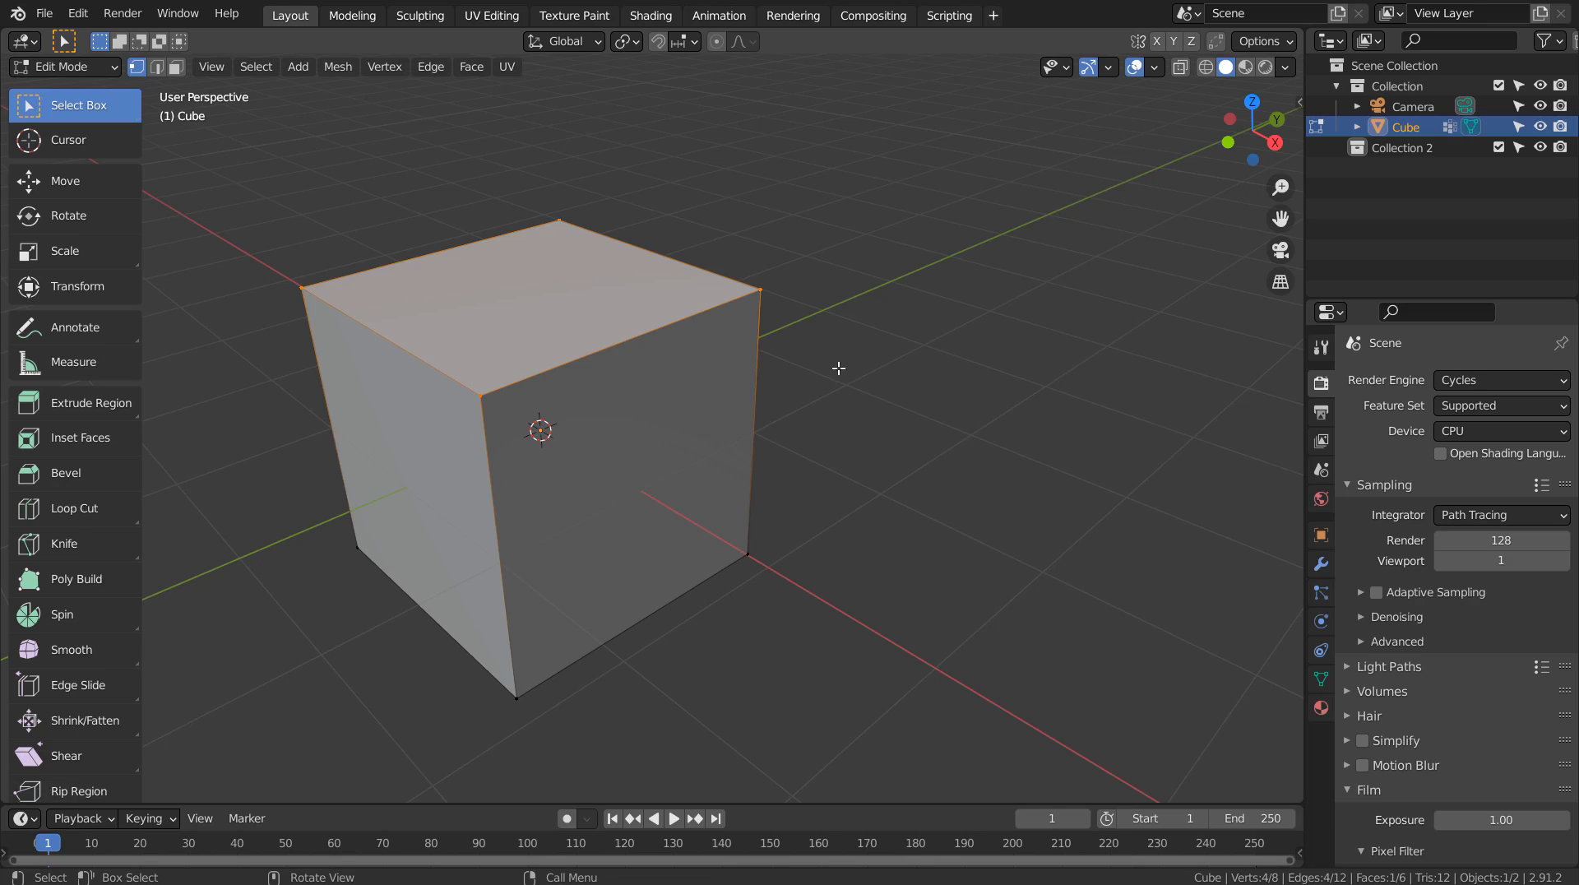
Deselect the whole mesh and reselect the top vertices through the vertex group in the Cube's mesh data properties.
key("alt+a")
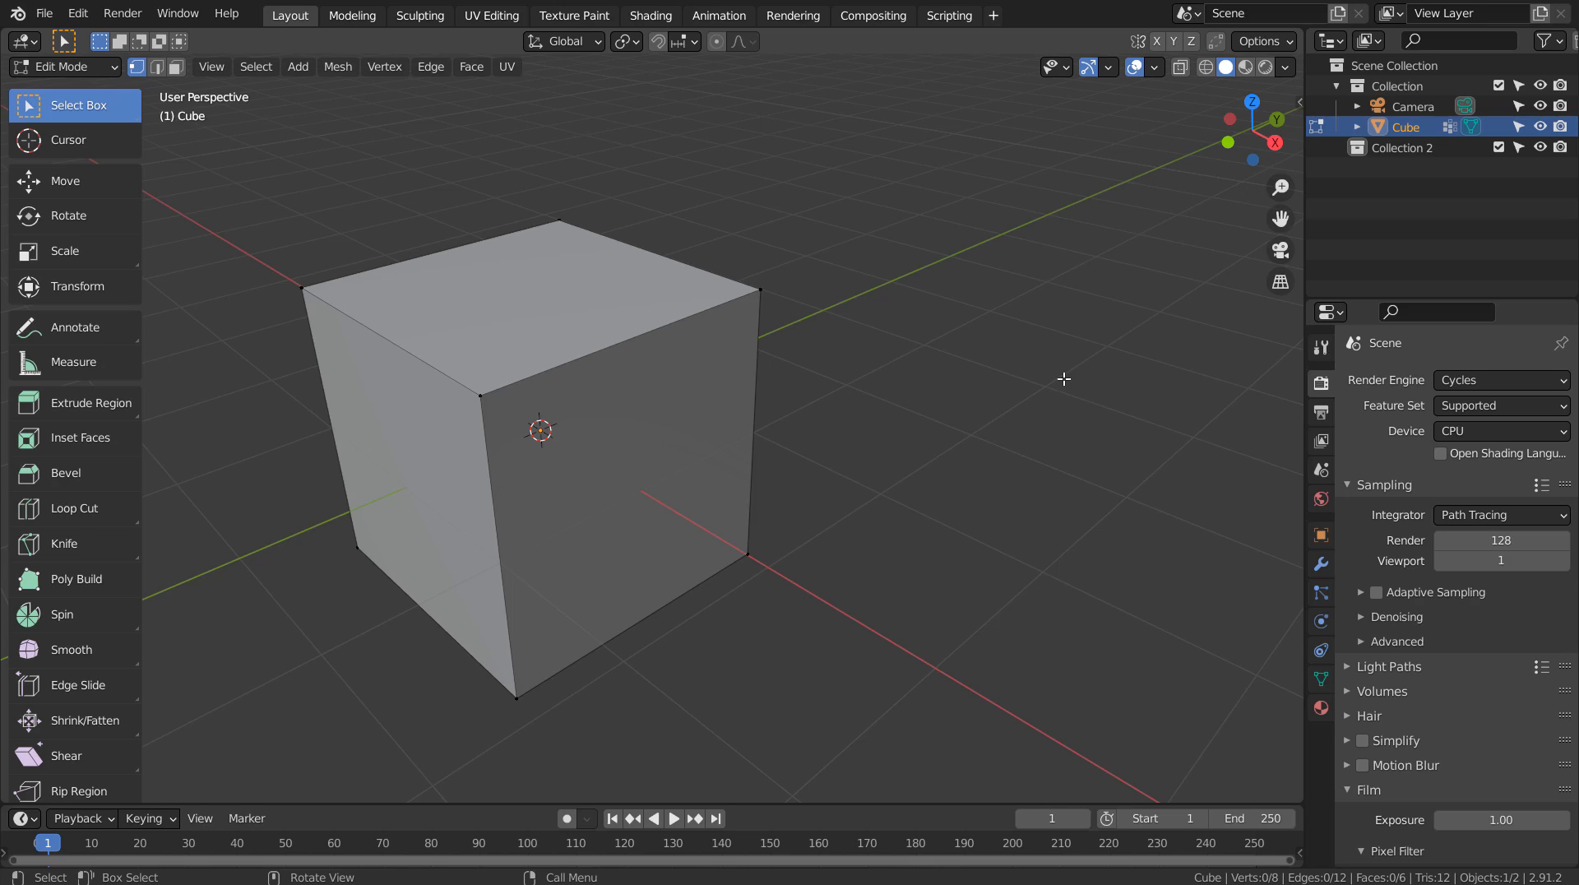
left_click(1322, 650)
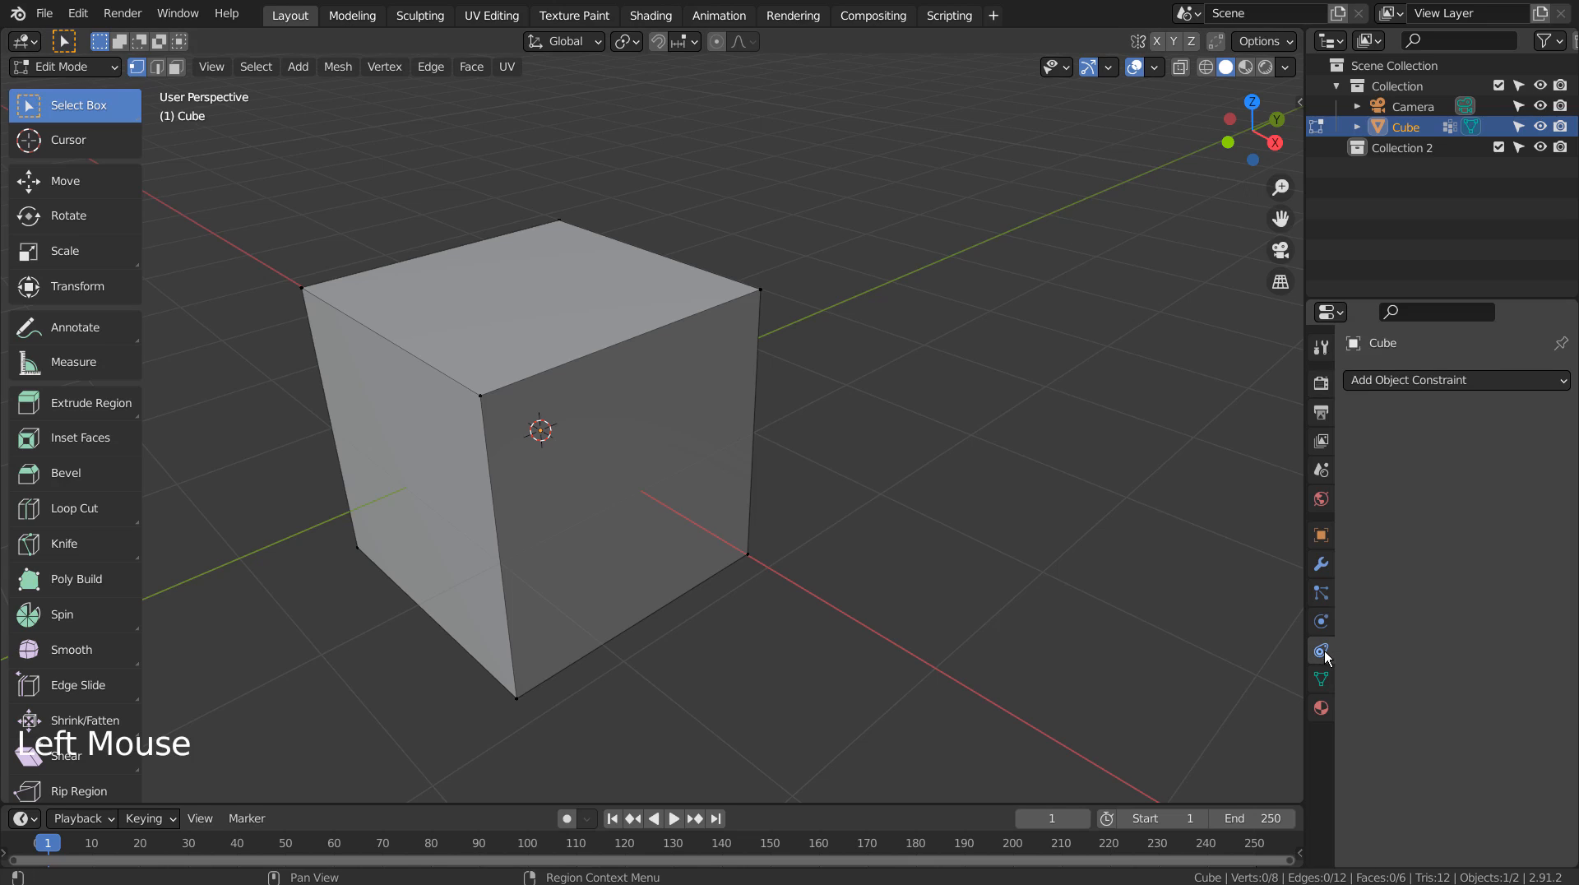
left_click(1320, 630)
left_click(1320, 622)
left_click(1320, 593)
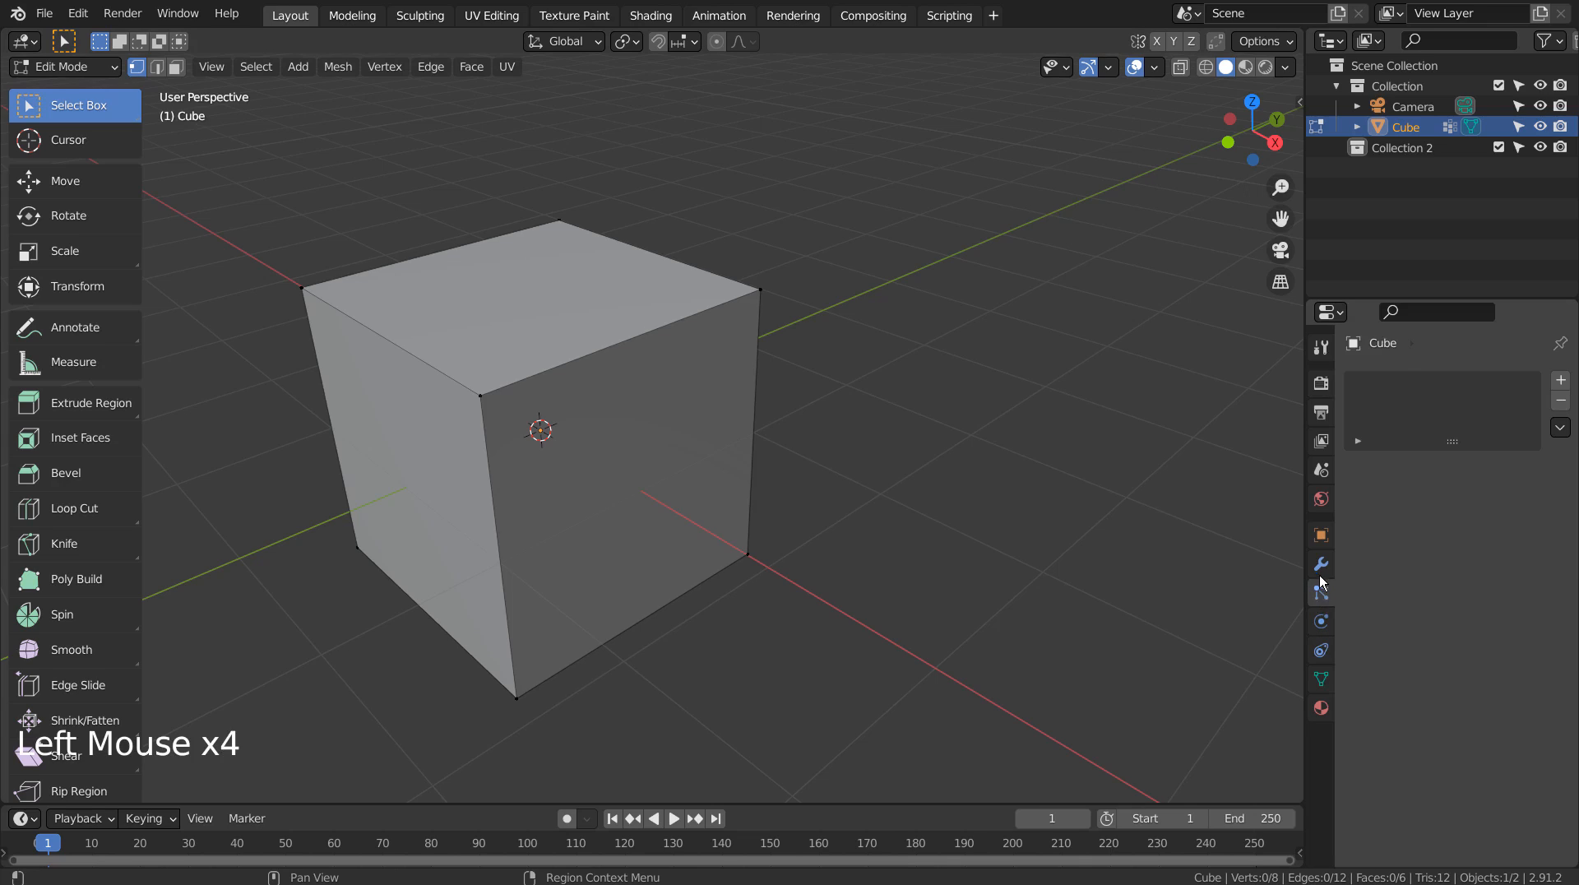
left_click(1321, 565)
left_click(1322, 680)
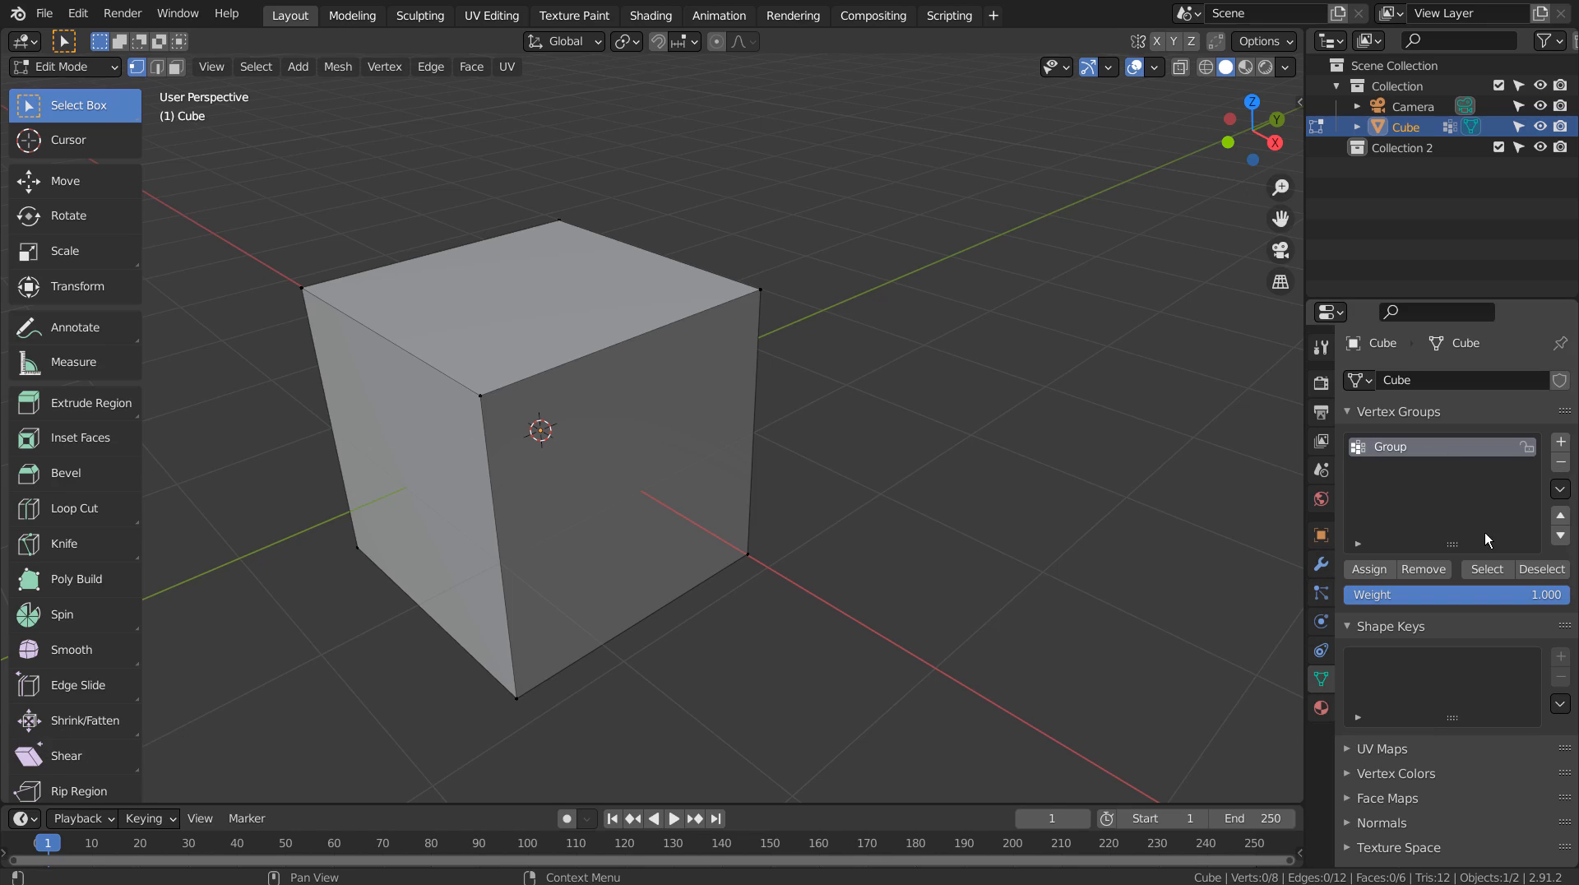
left_click(1487, 569)
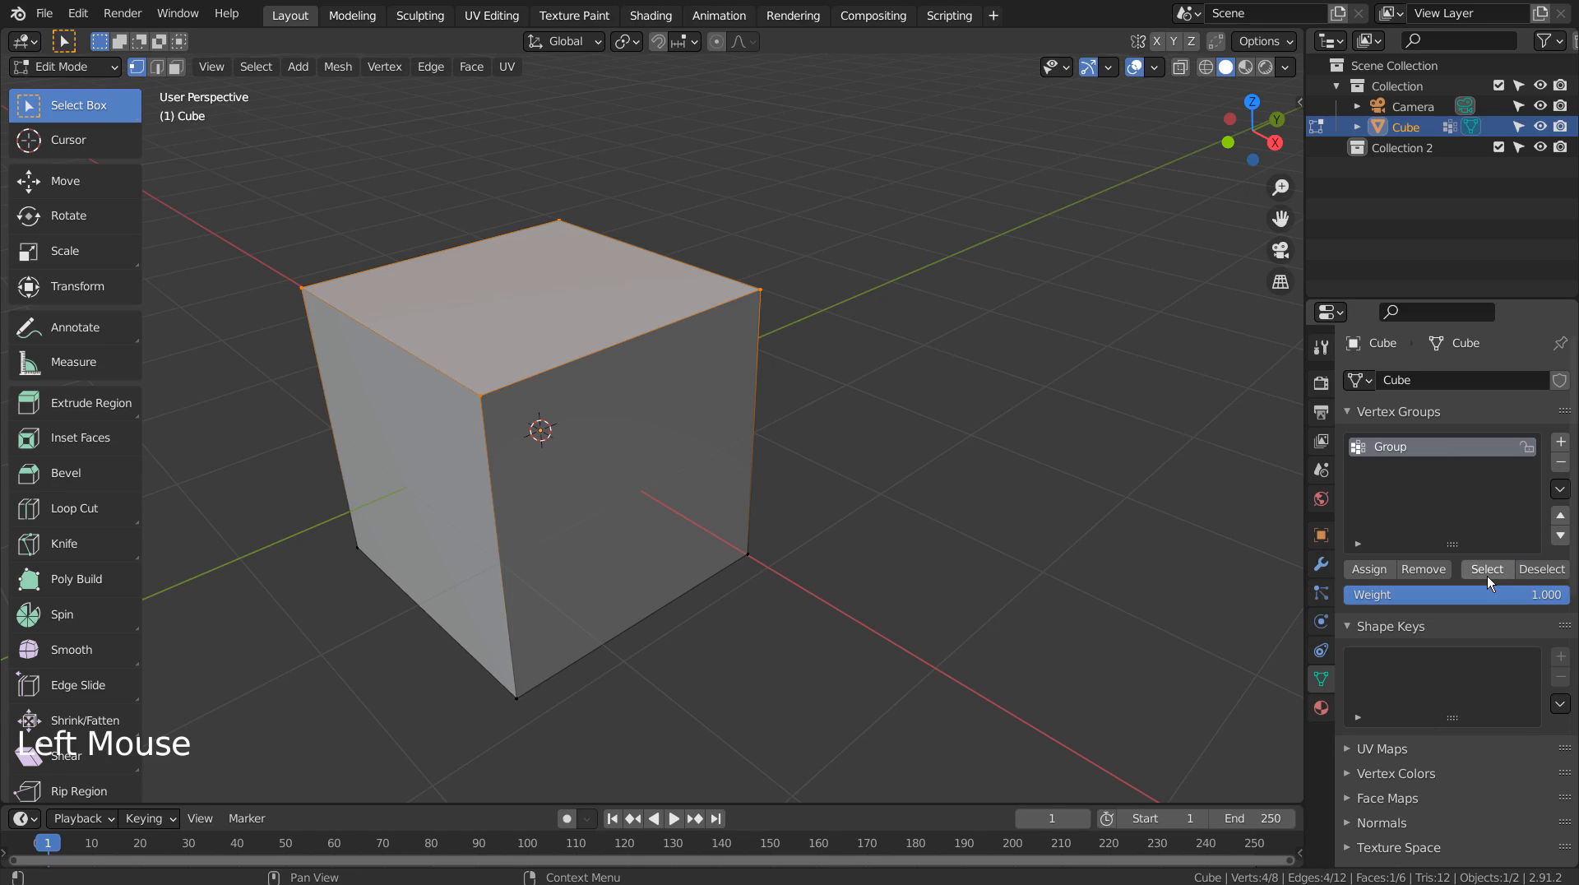
Try moving the vertex group's vertices at the top of the cube, and undo the move.
key("g")
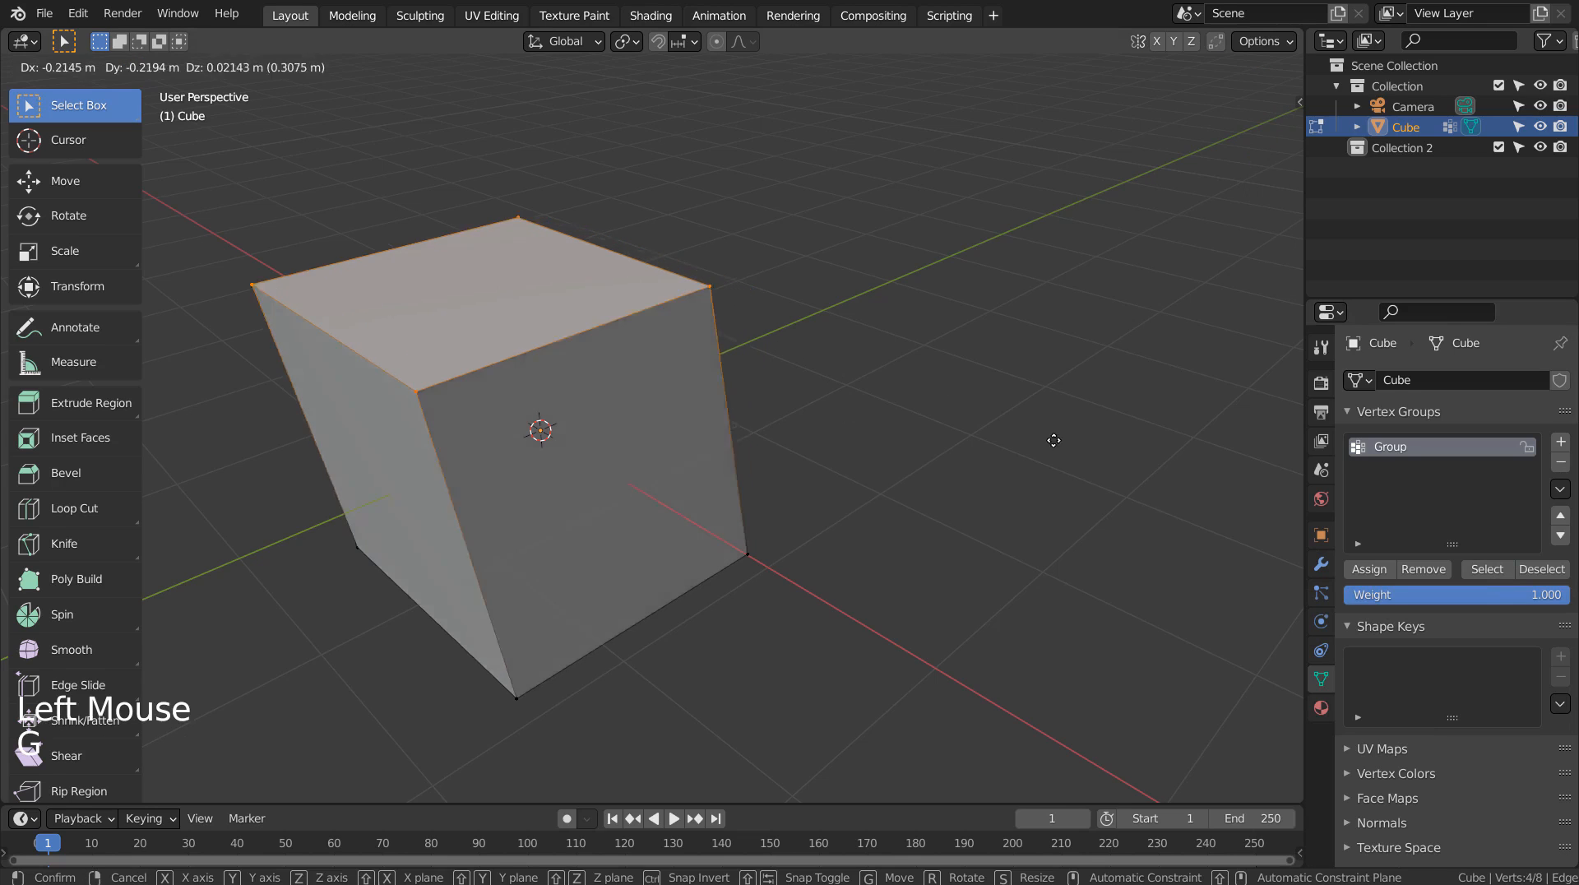
key("ctrl+z")
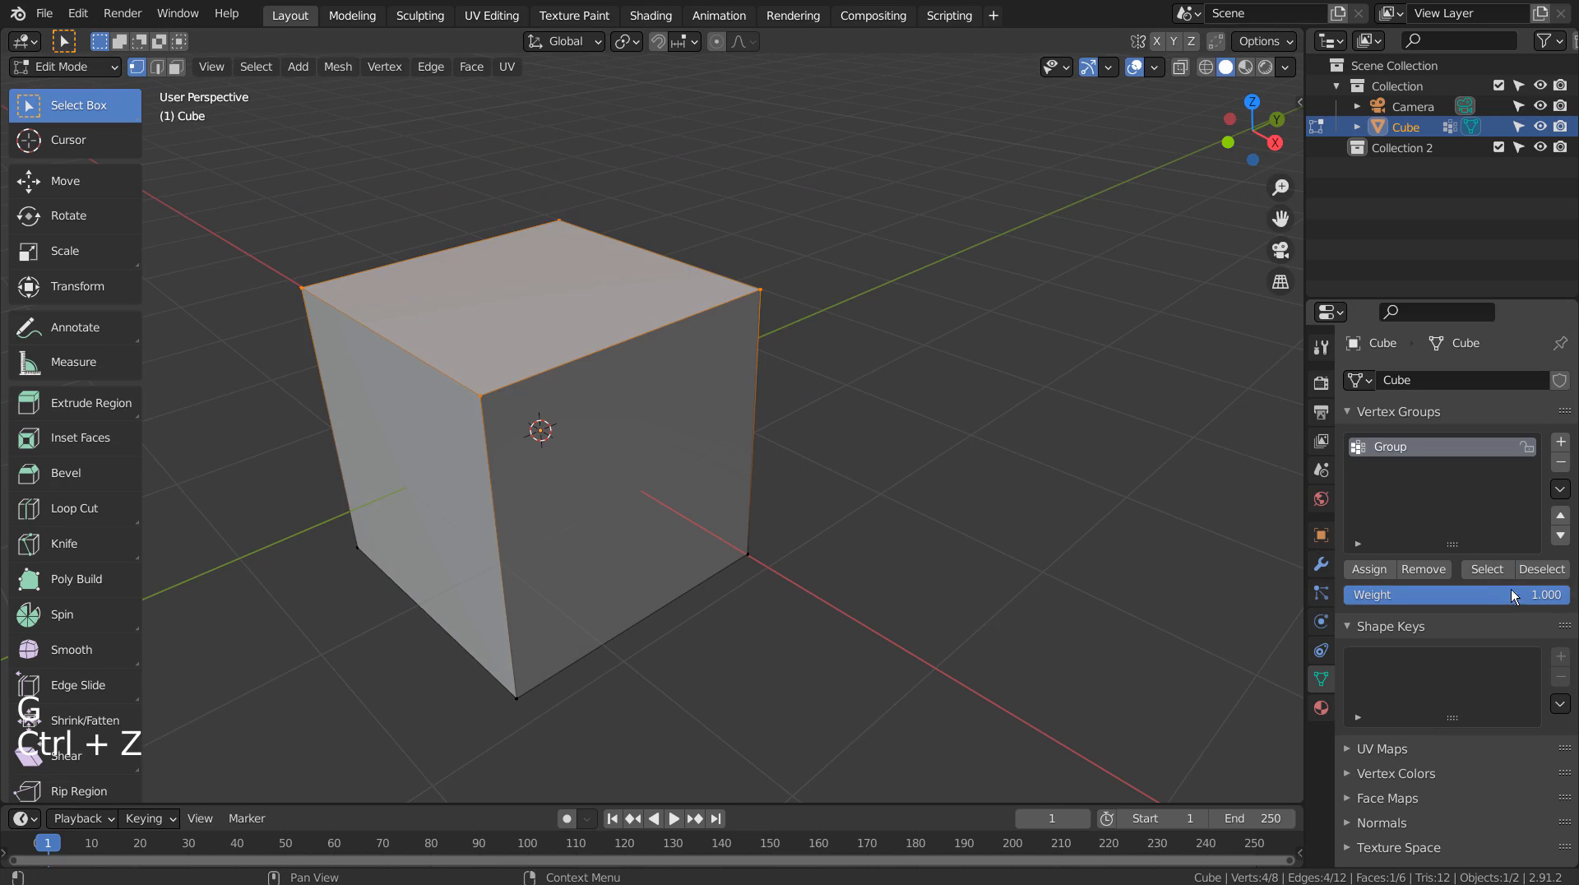
Deselect and reselect the top vertex group, and assign one of the Cube's side faces to a second new vertex group.
left_click(1538, 571)
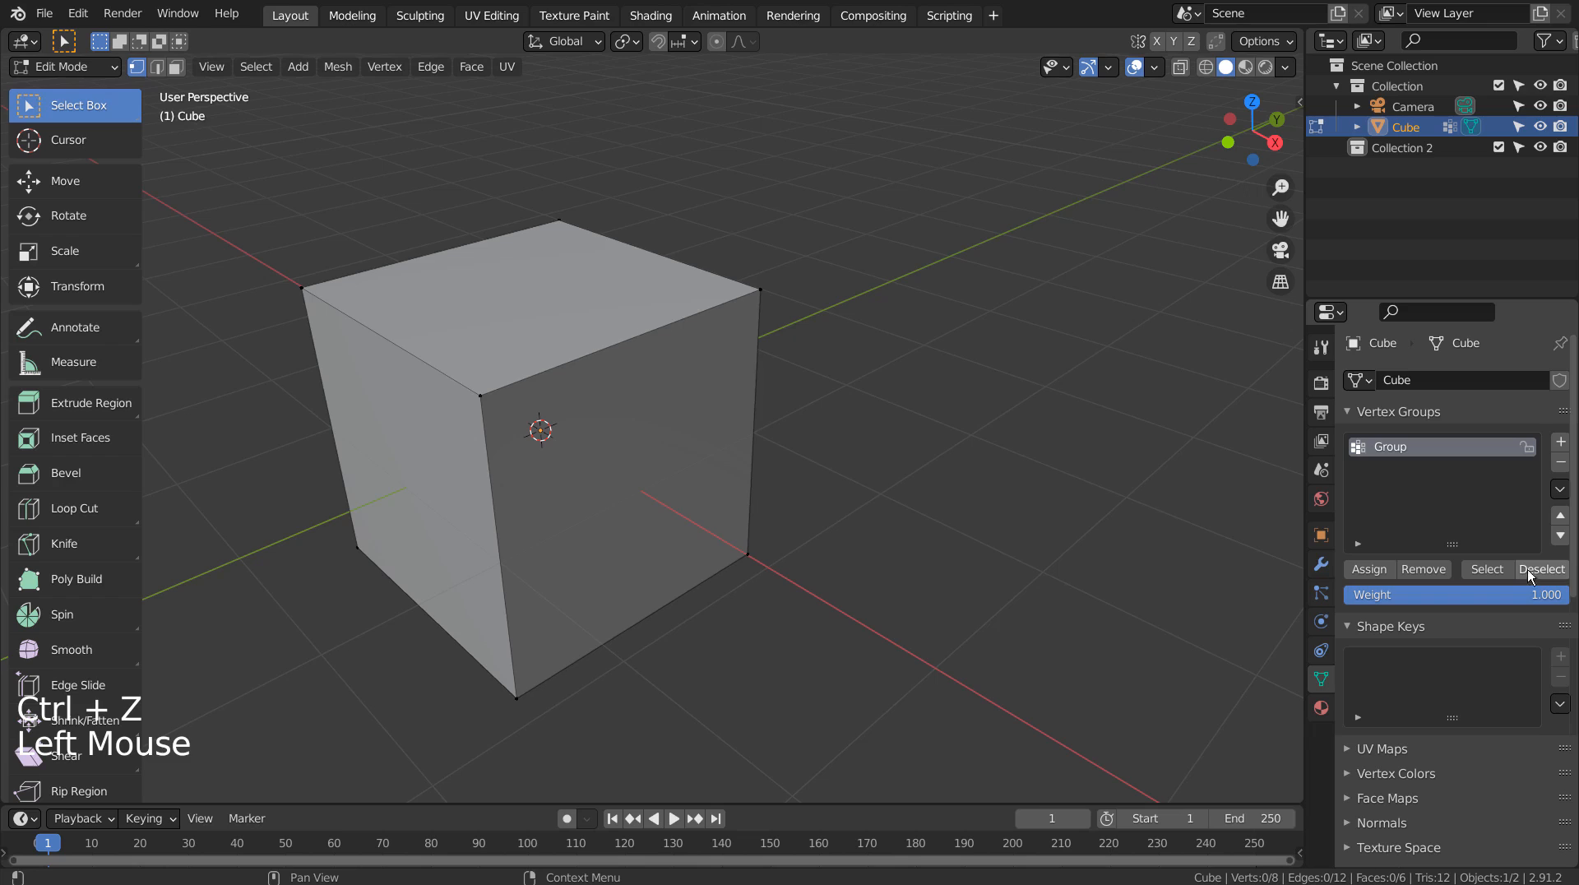
left_click(1495, 569)
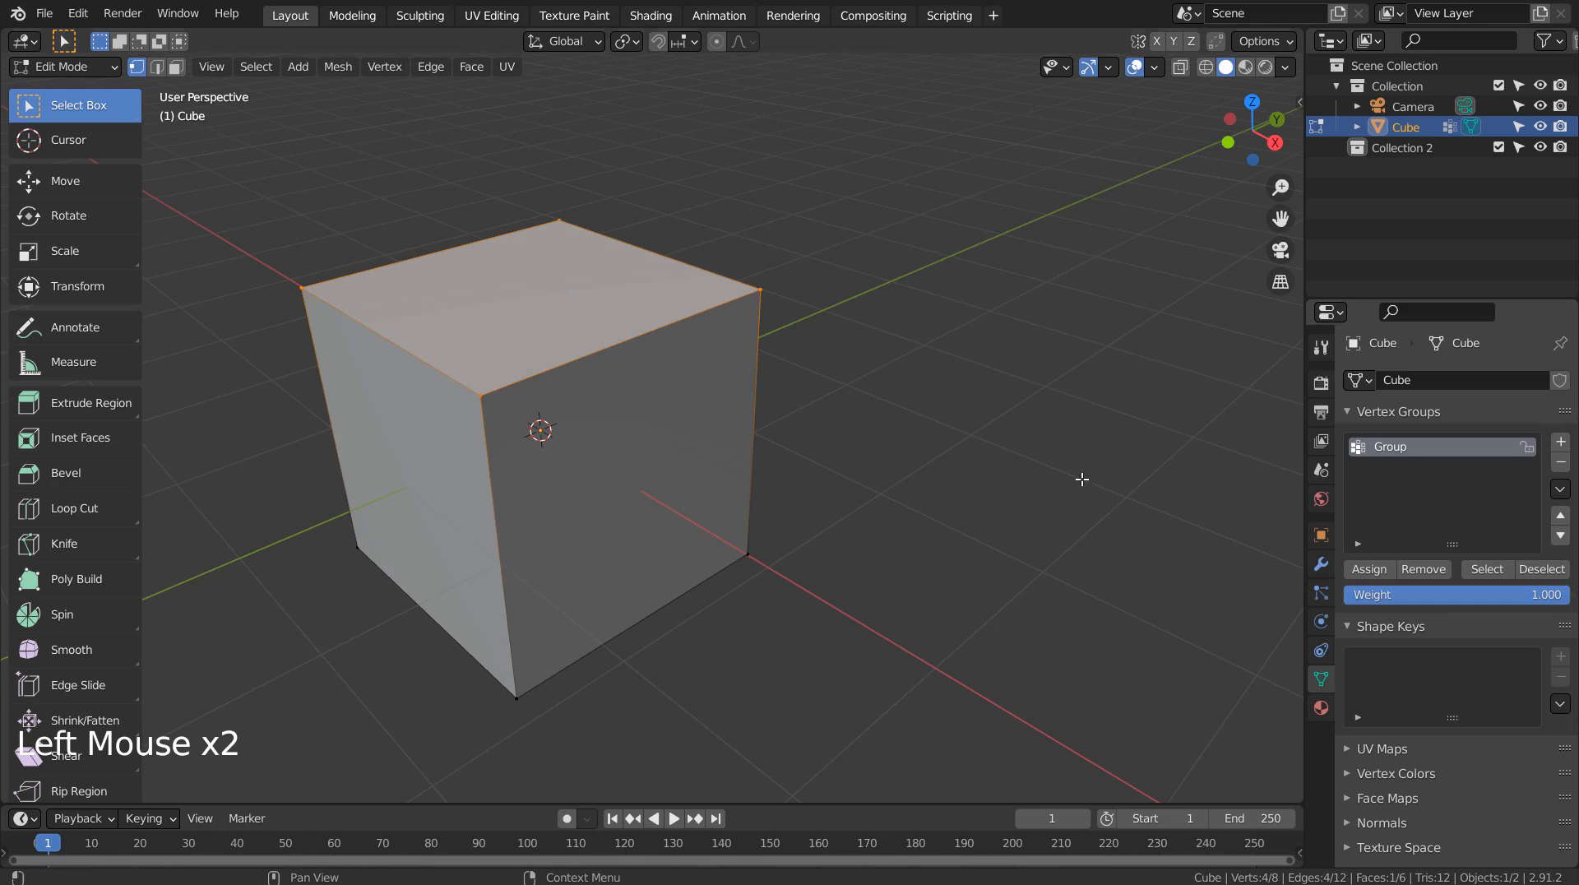
key("3")
left_click(649, 417)
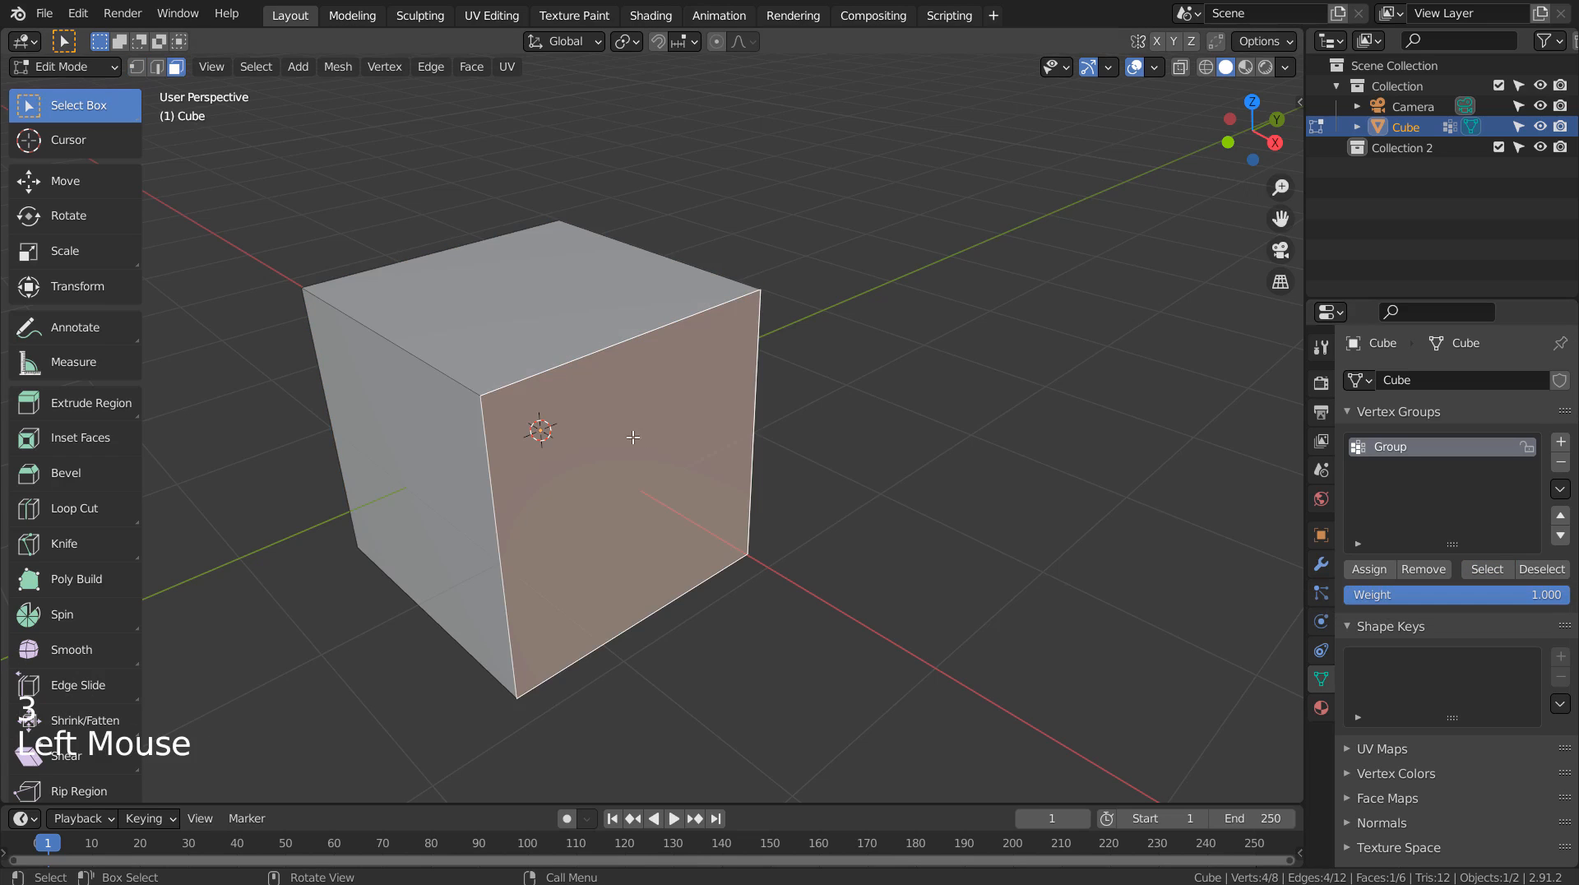
key("ctrl+g")
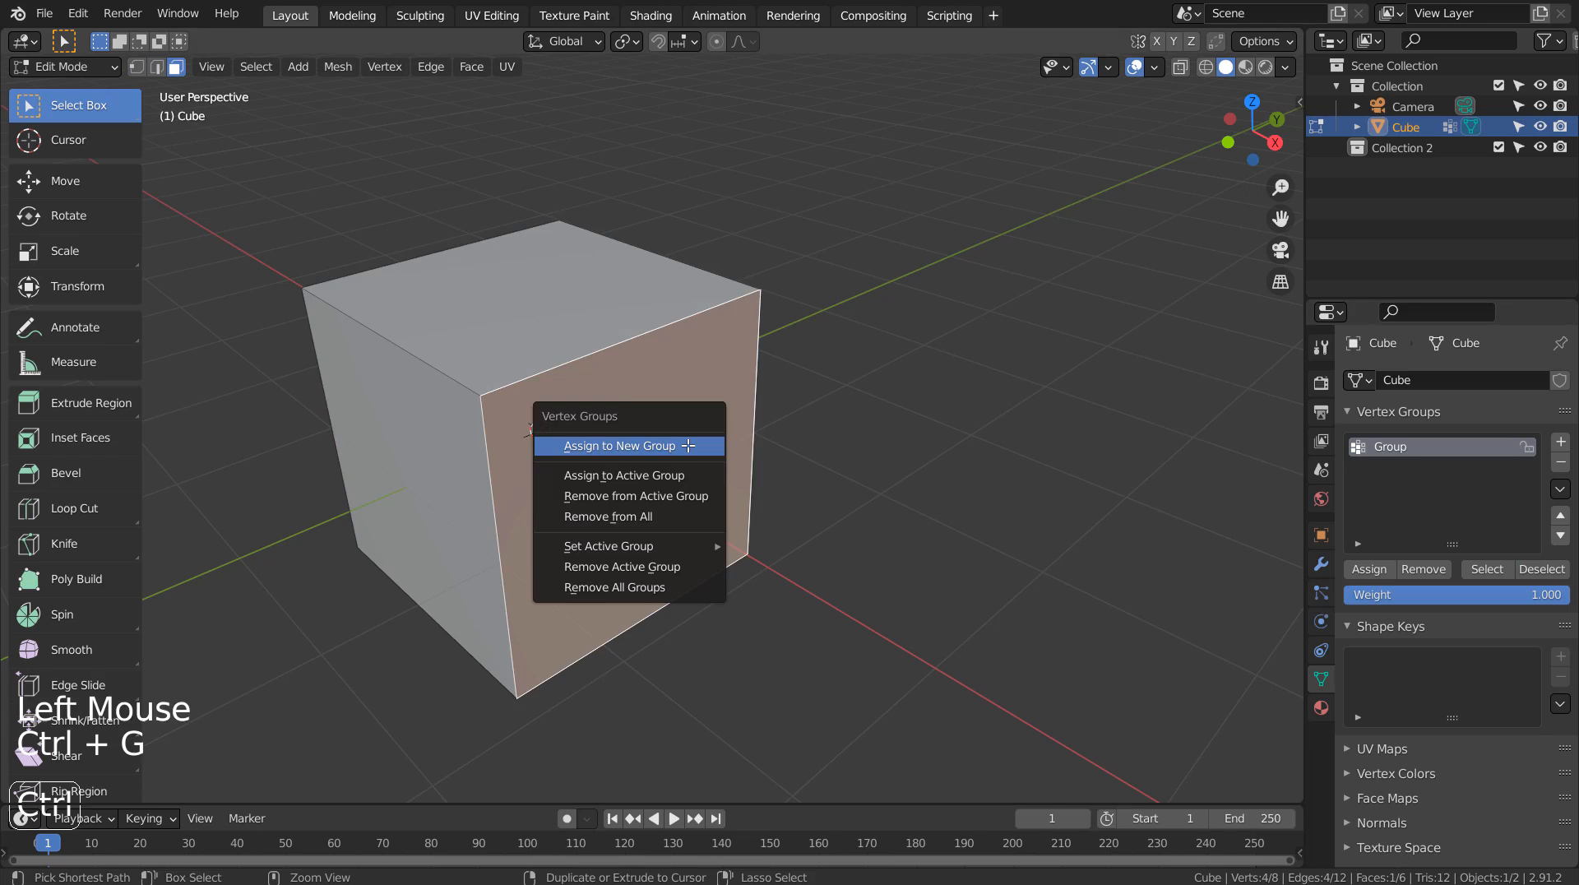
left_click(688, 445)
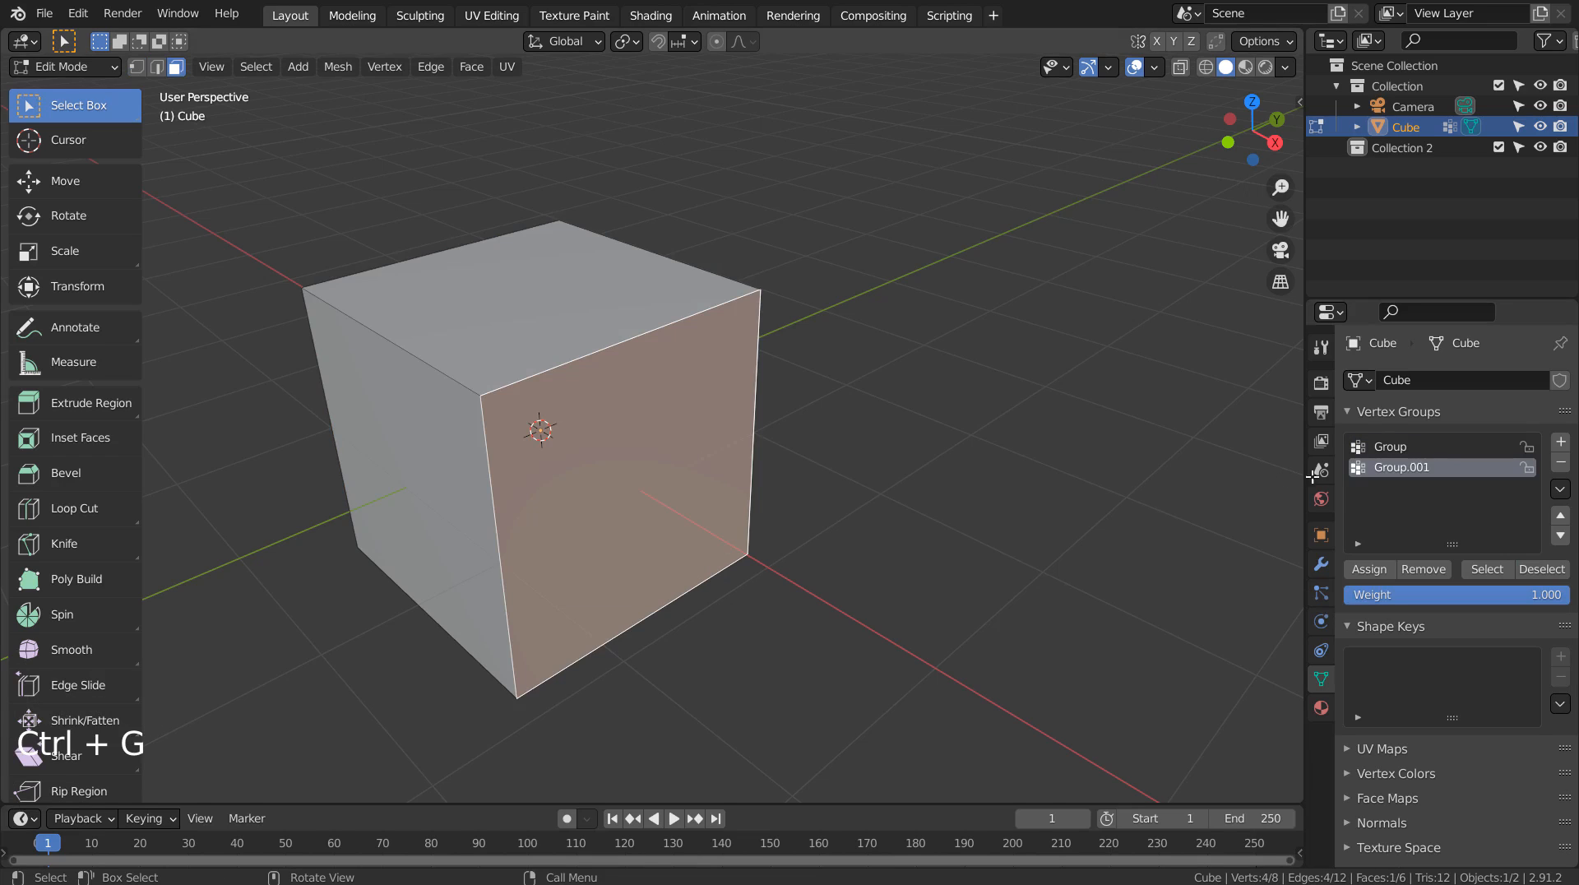
Compare the two vertex groups by selecting and deselecting the top face with Group and the side face with Group.001.
left_click(1541, 569)
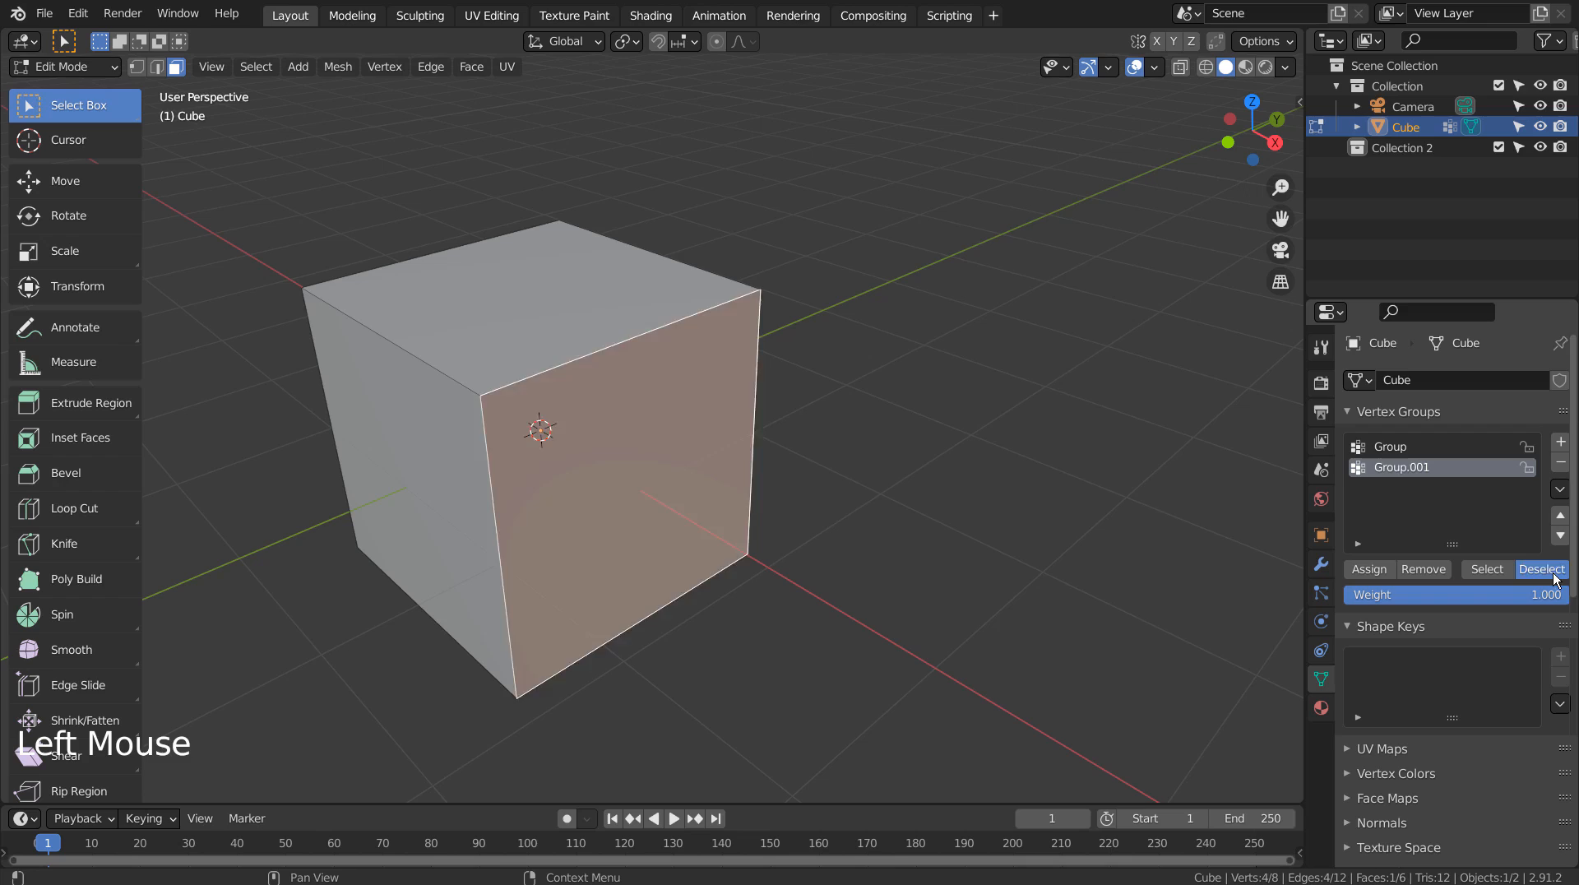
left_click(1392, 451)
left_click(1498, 574)
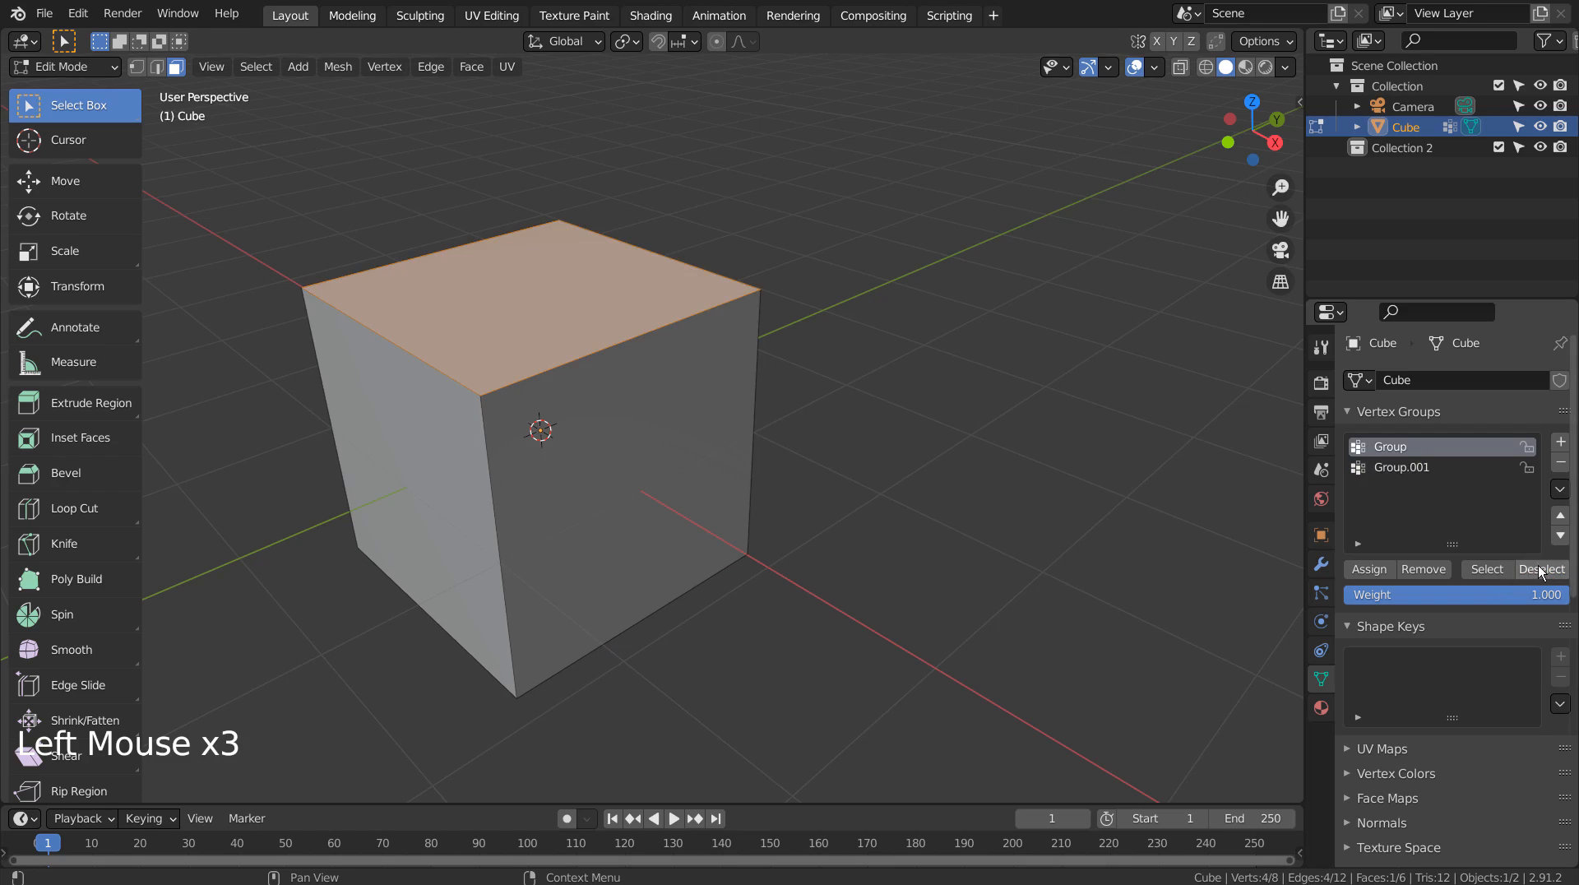
left_click(1542, 569)
left_click(1414, 469)
left_click(1507, 571)
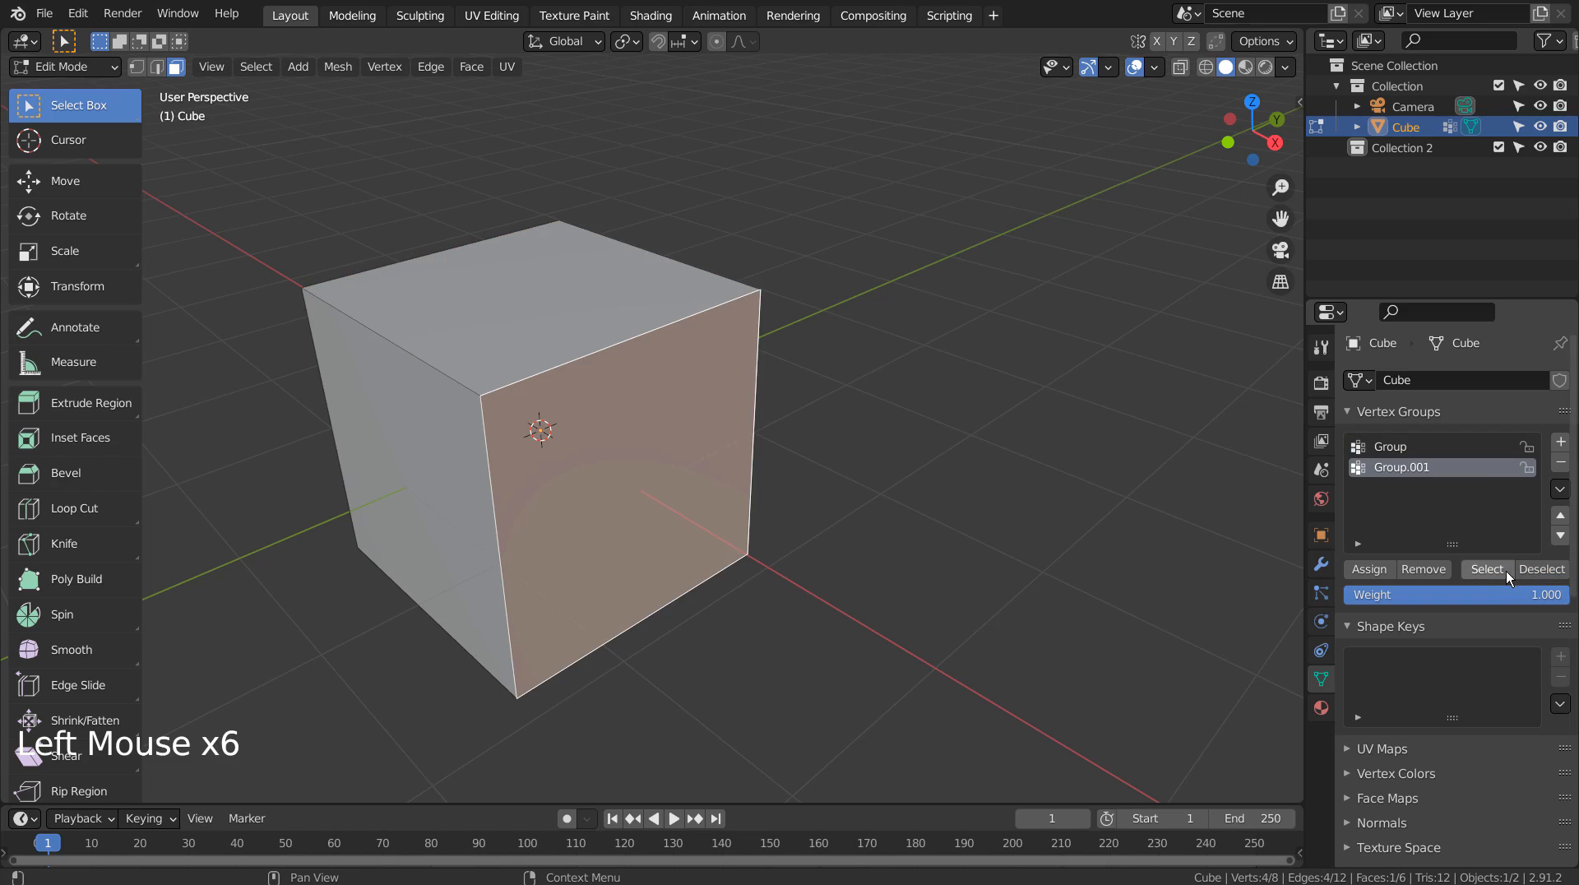
left_click(1539, 570)
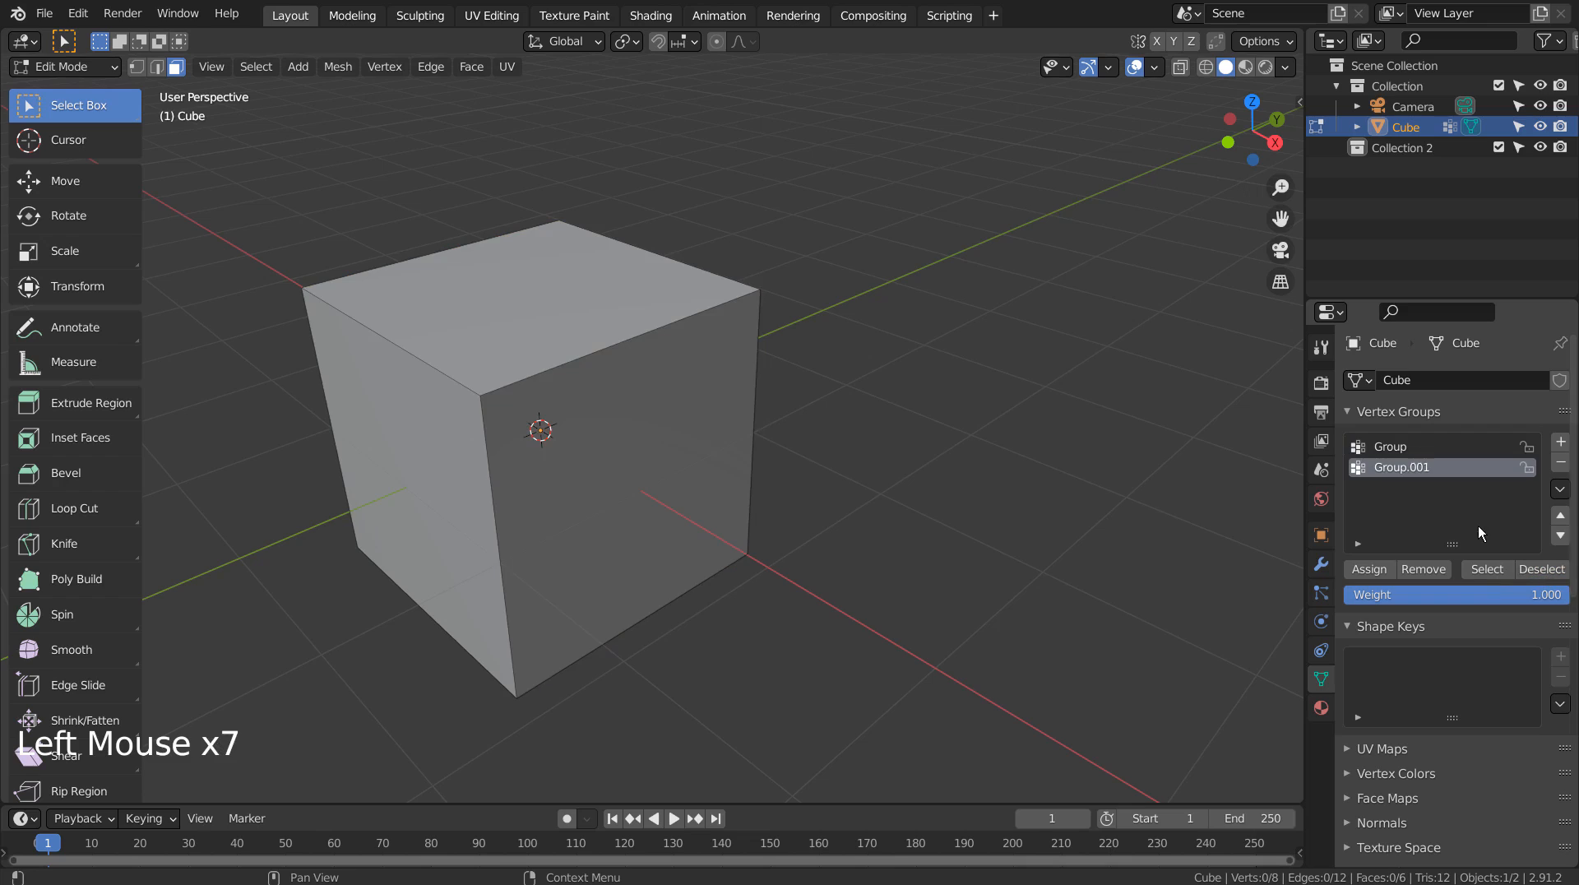
Remove both vertex groups from the Cube and return to Object Mode.
left_click(1562, 464)
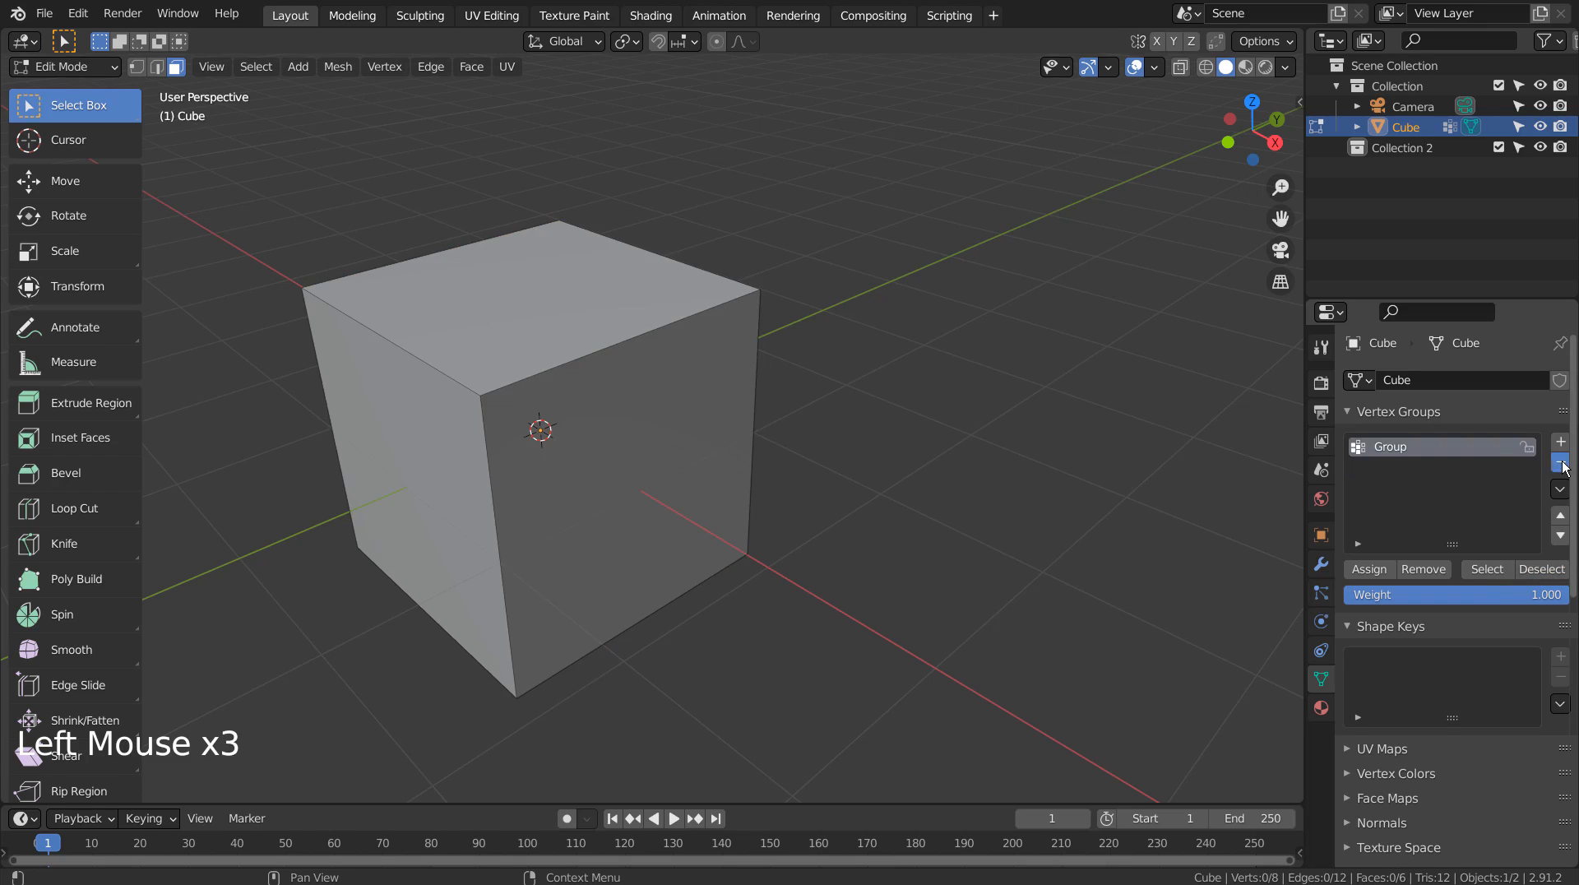
left_click(1562, 464)
key("Tab")
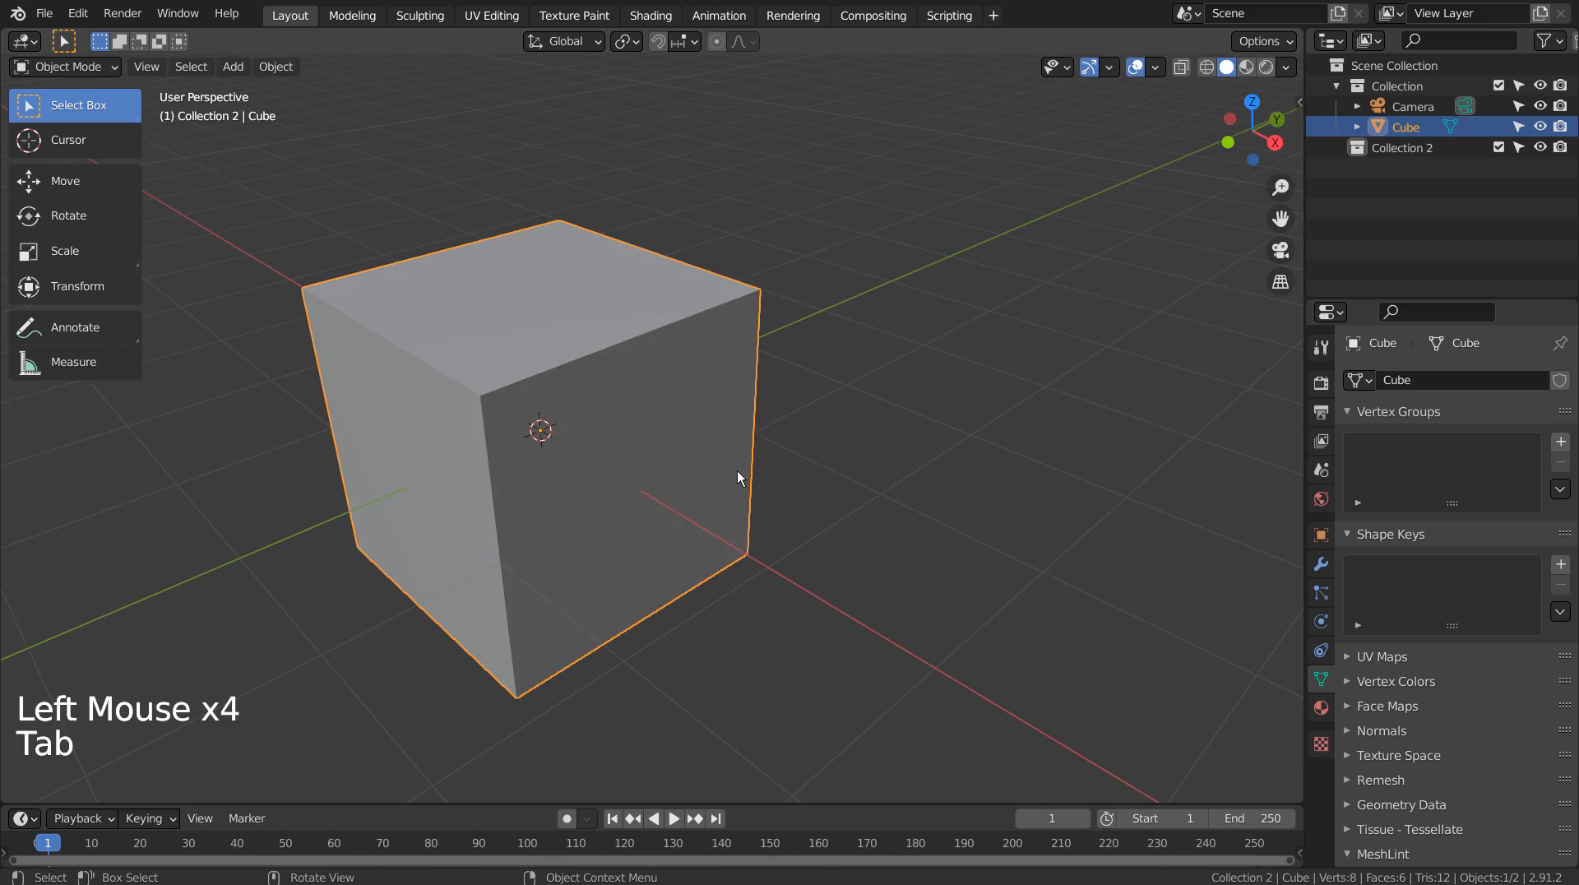
Make the Cube's shared material a single-user copy in its material properties.
mouse_move(889, 544)
middle_mouse_down()
mouse_move(703, 559)
mouse_move(639, 514)
mouse_move(838, 487)
mouse_move(930, 545)
mouse_move(908, 562)
middle_mouse_up()
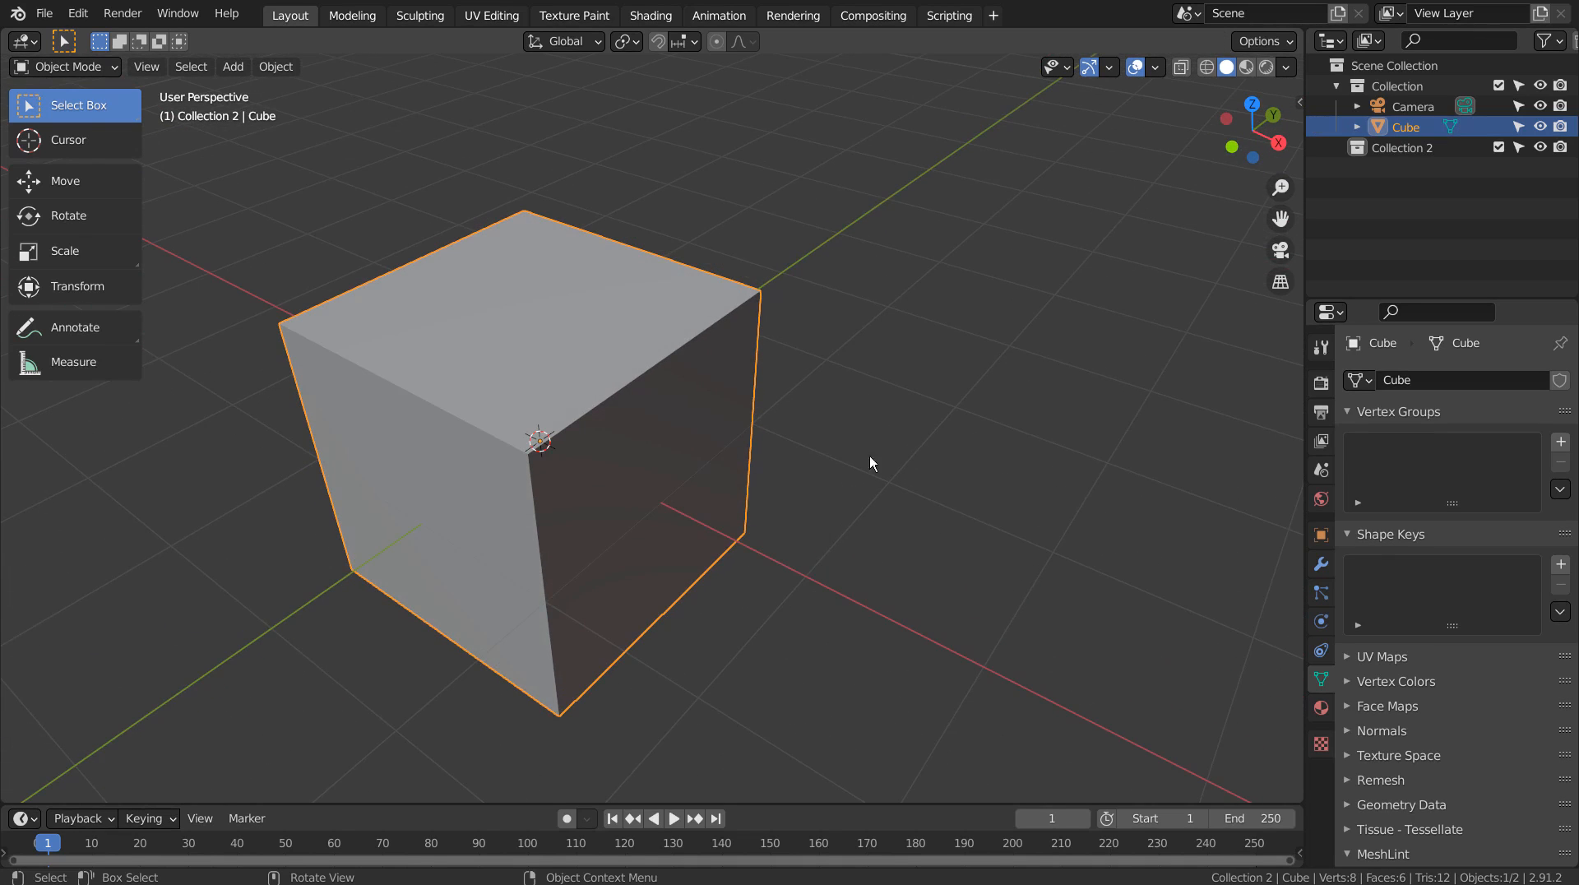
left_click(1321, 707)
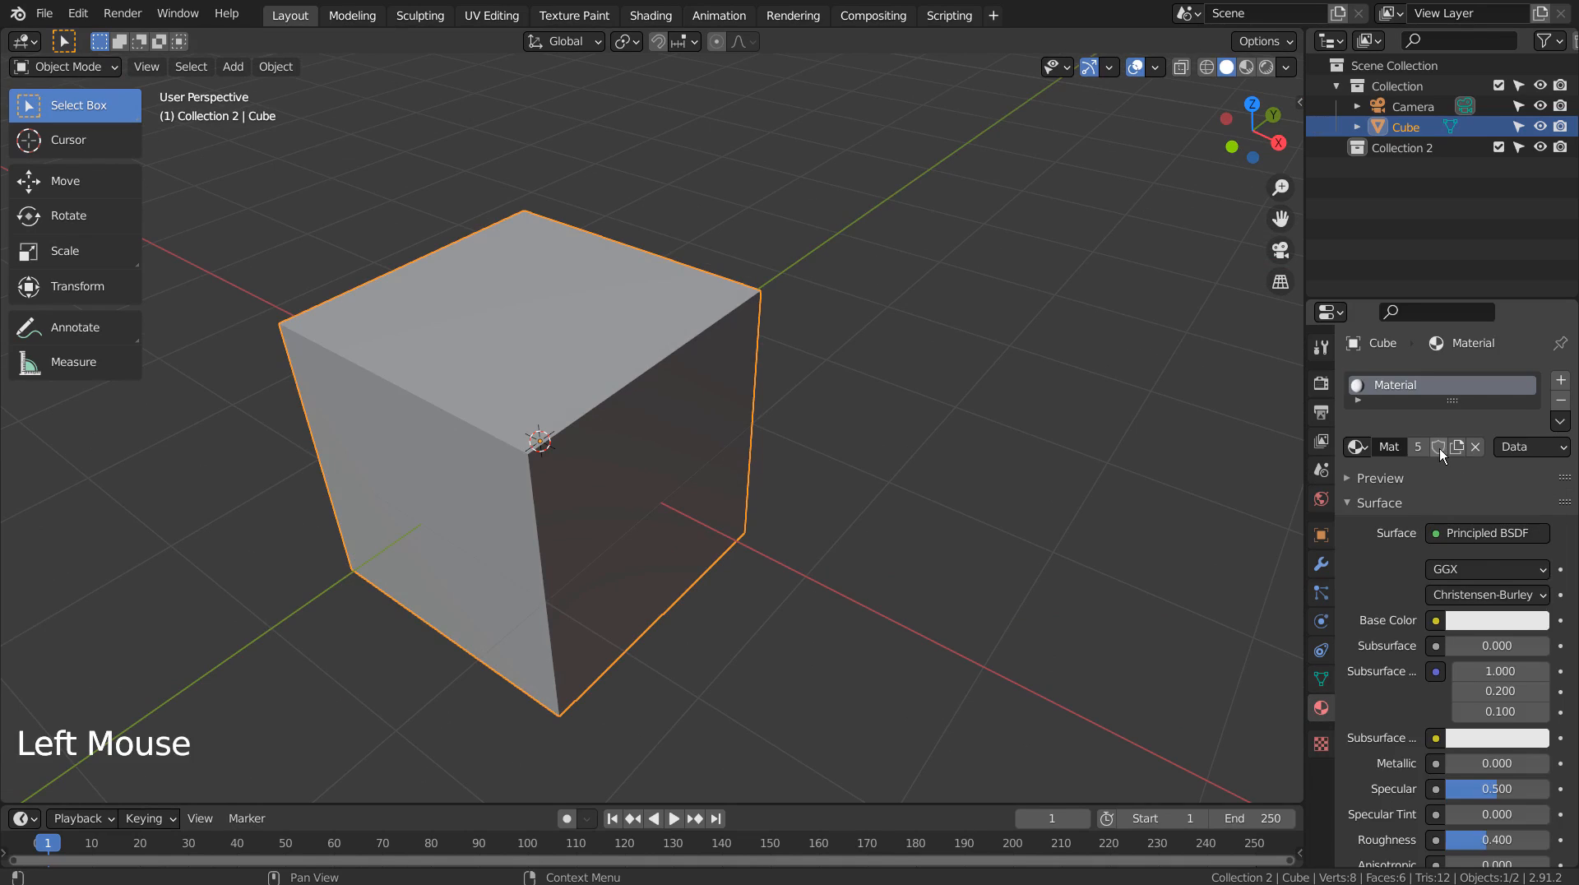
left_click(1418, 447)
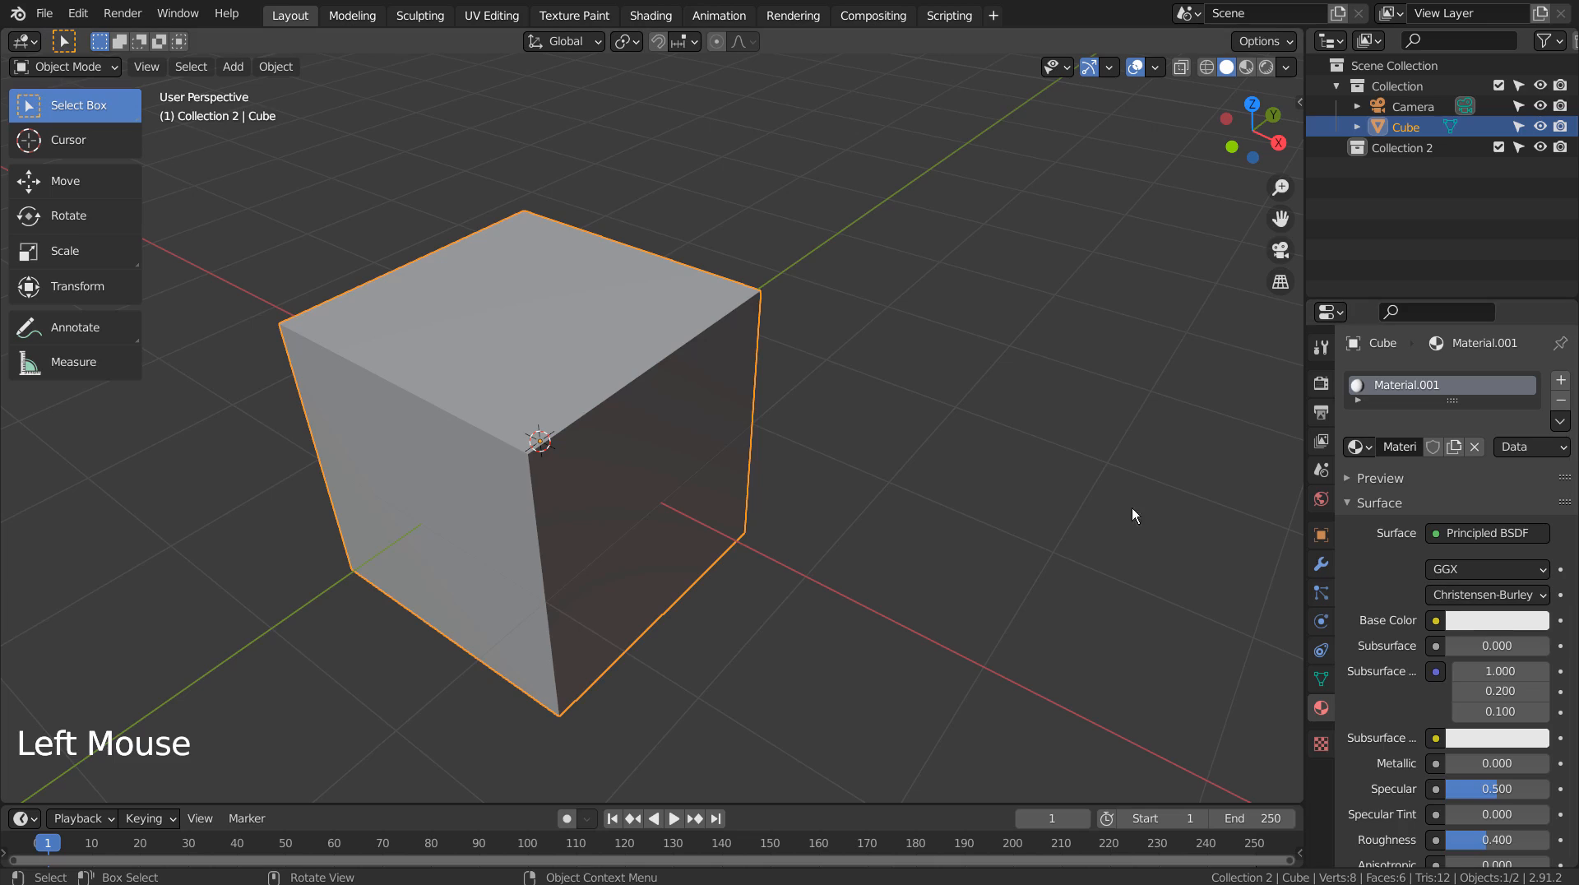
Select the Cube's top face in Edit Mode and add a second material slot with a new material.
key("Tab")
key("3")
left_click(641, 321)
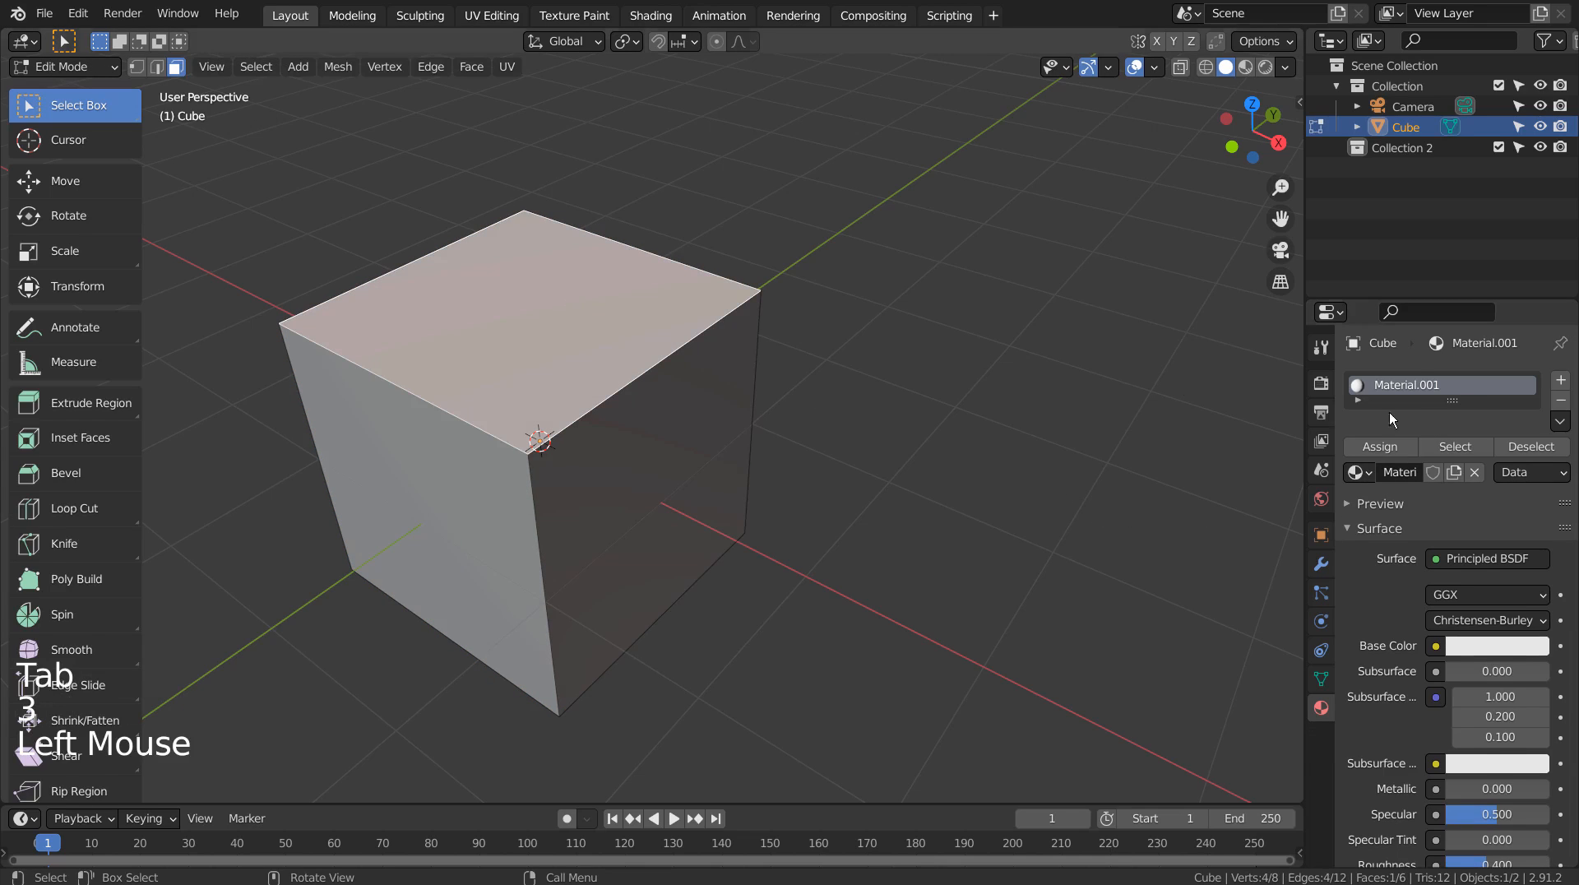
left_click(1561, 381)
left_click(1457, 522)
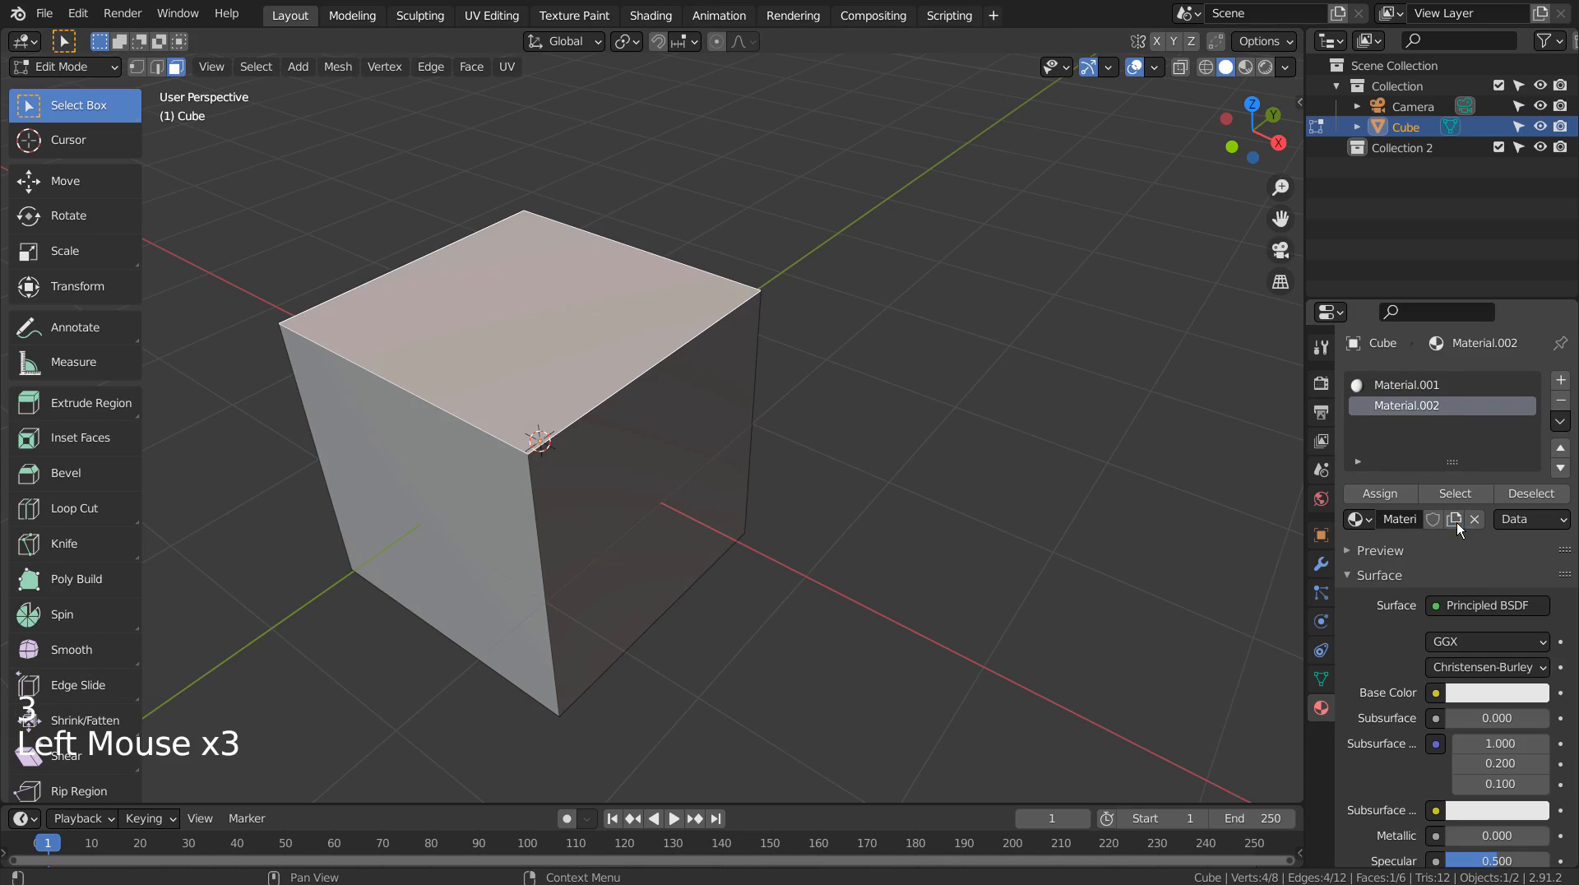
Give Material.002 a salmon-orange base color and assign it to the selected top face.
left_click(1480, 693)
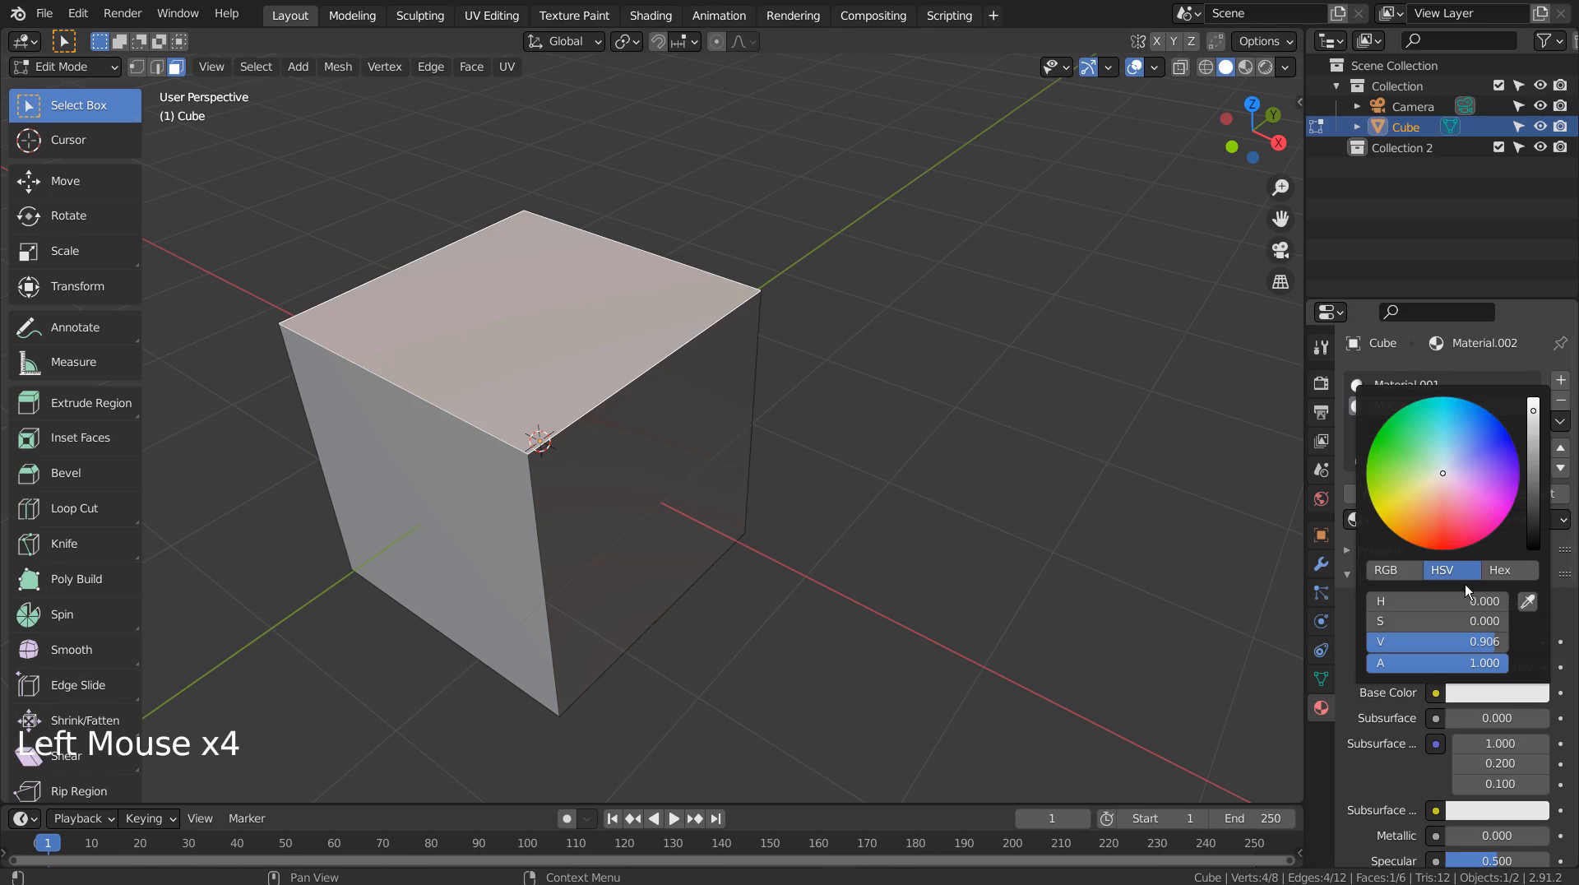
left_click(1434, 511)
left_click(1356, 491)
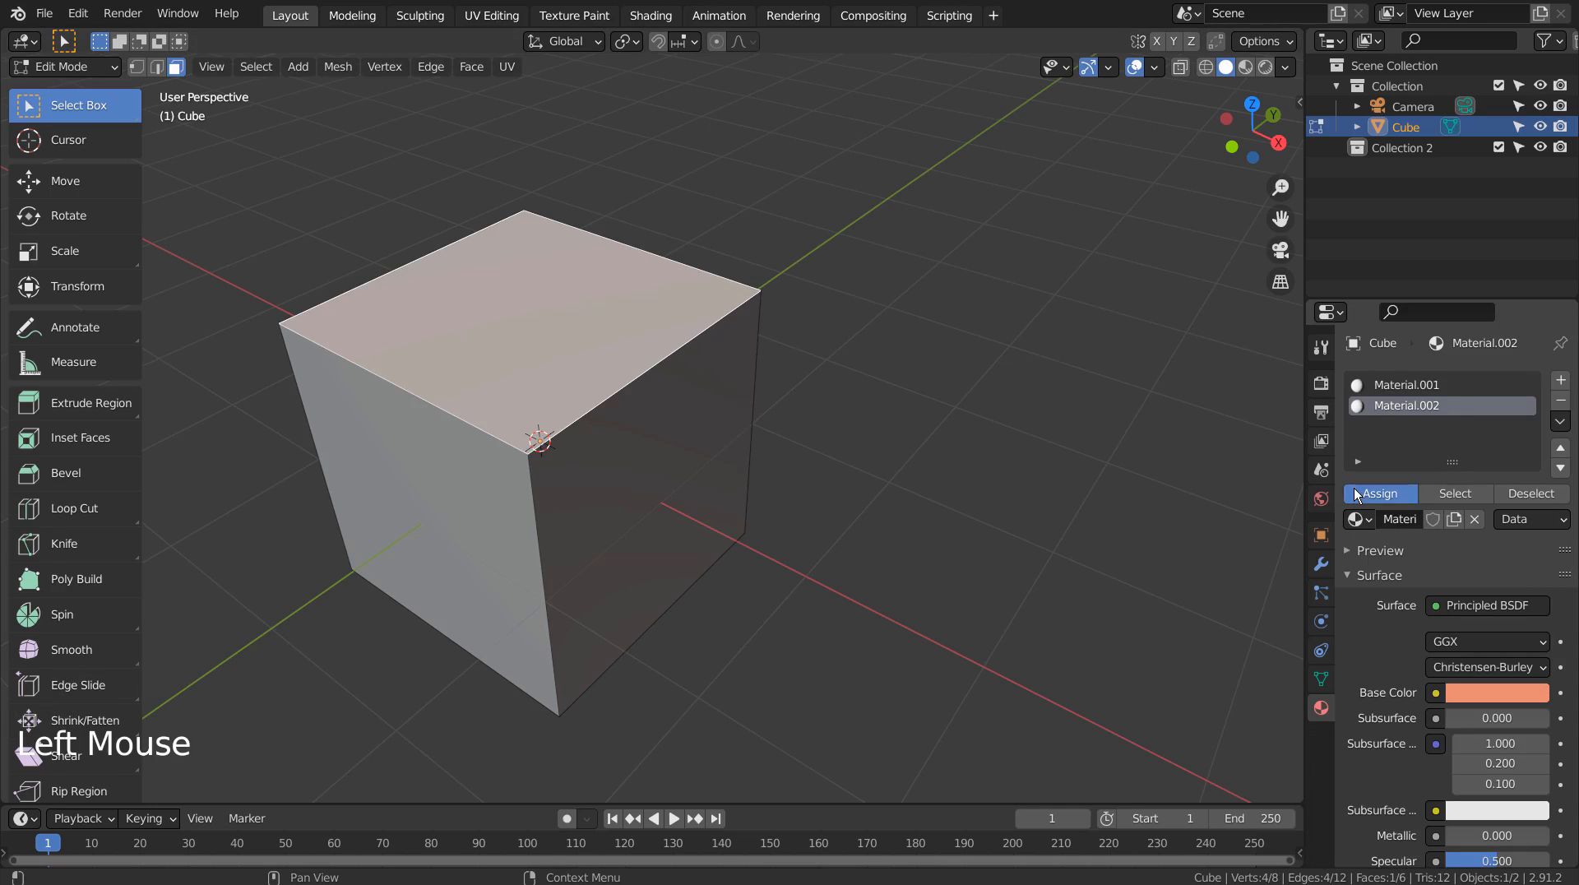
Clear the face selection, switch the viewport to Material Preview shading and return to Object Mode.
left_click(1211, 467)
left_click(1253, 73)
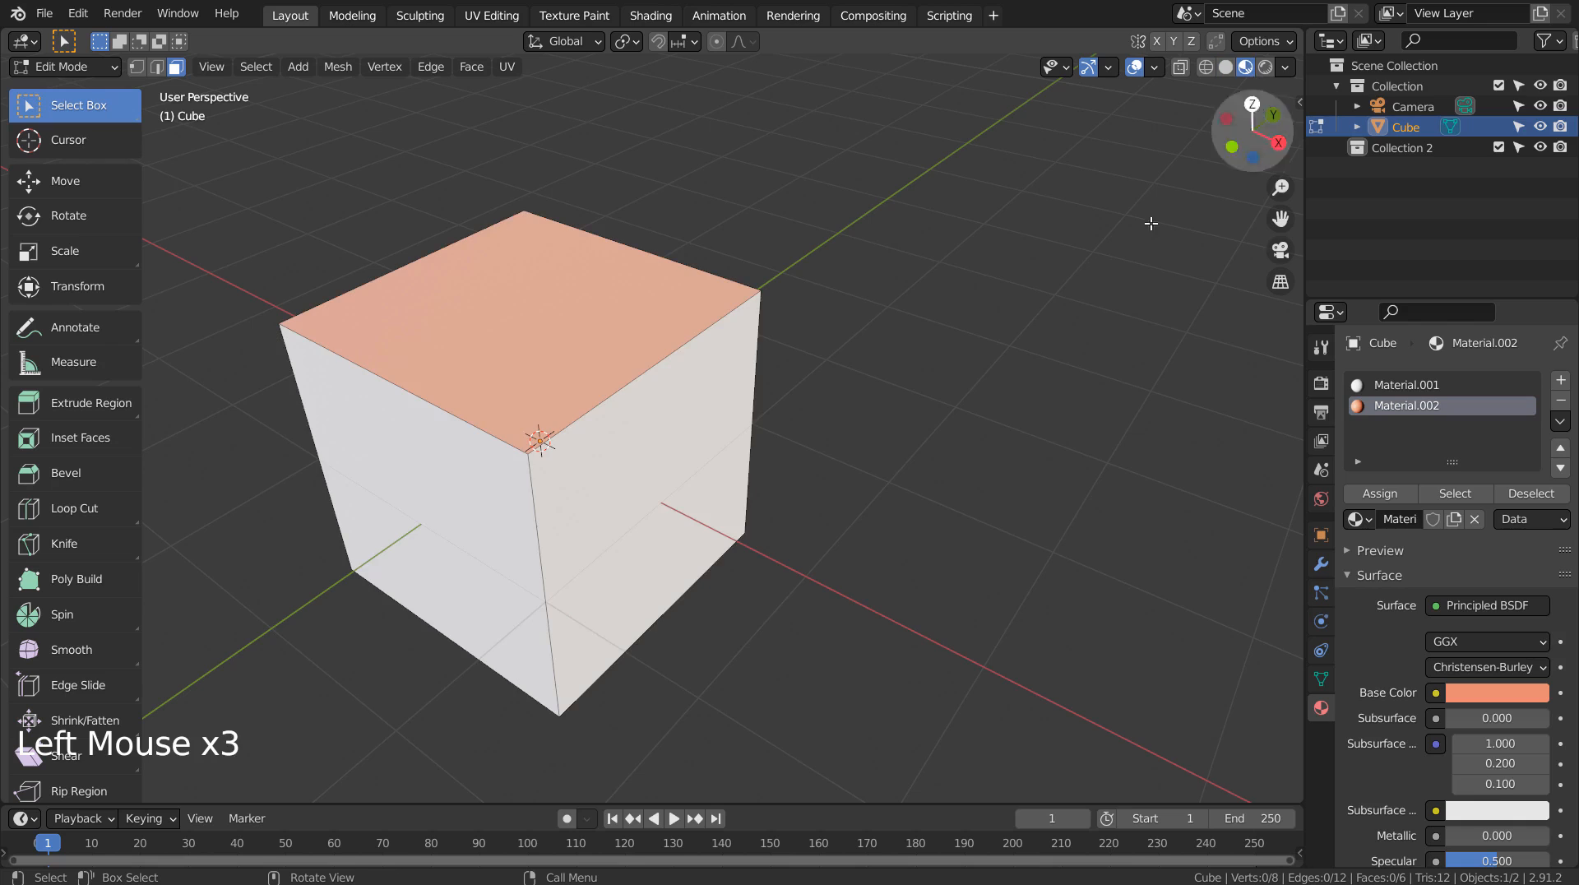
left_click(1043, 430)
key("Tab")
Assign the orange Material.002 to the Cube's bottom face as well, and return to Object Mode.
mouse_move(1012, 528)
middle_mouse_down()
mouse_move(875, 496)
mouse_move(910, 369)
mouse_move(1095, 431)
mouse_move(1048, 522)
mouse_move(817, 531)
mouse_move(740, 447)
mouse_move(796, 341)
middle_mouse_up()
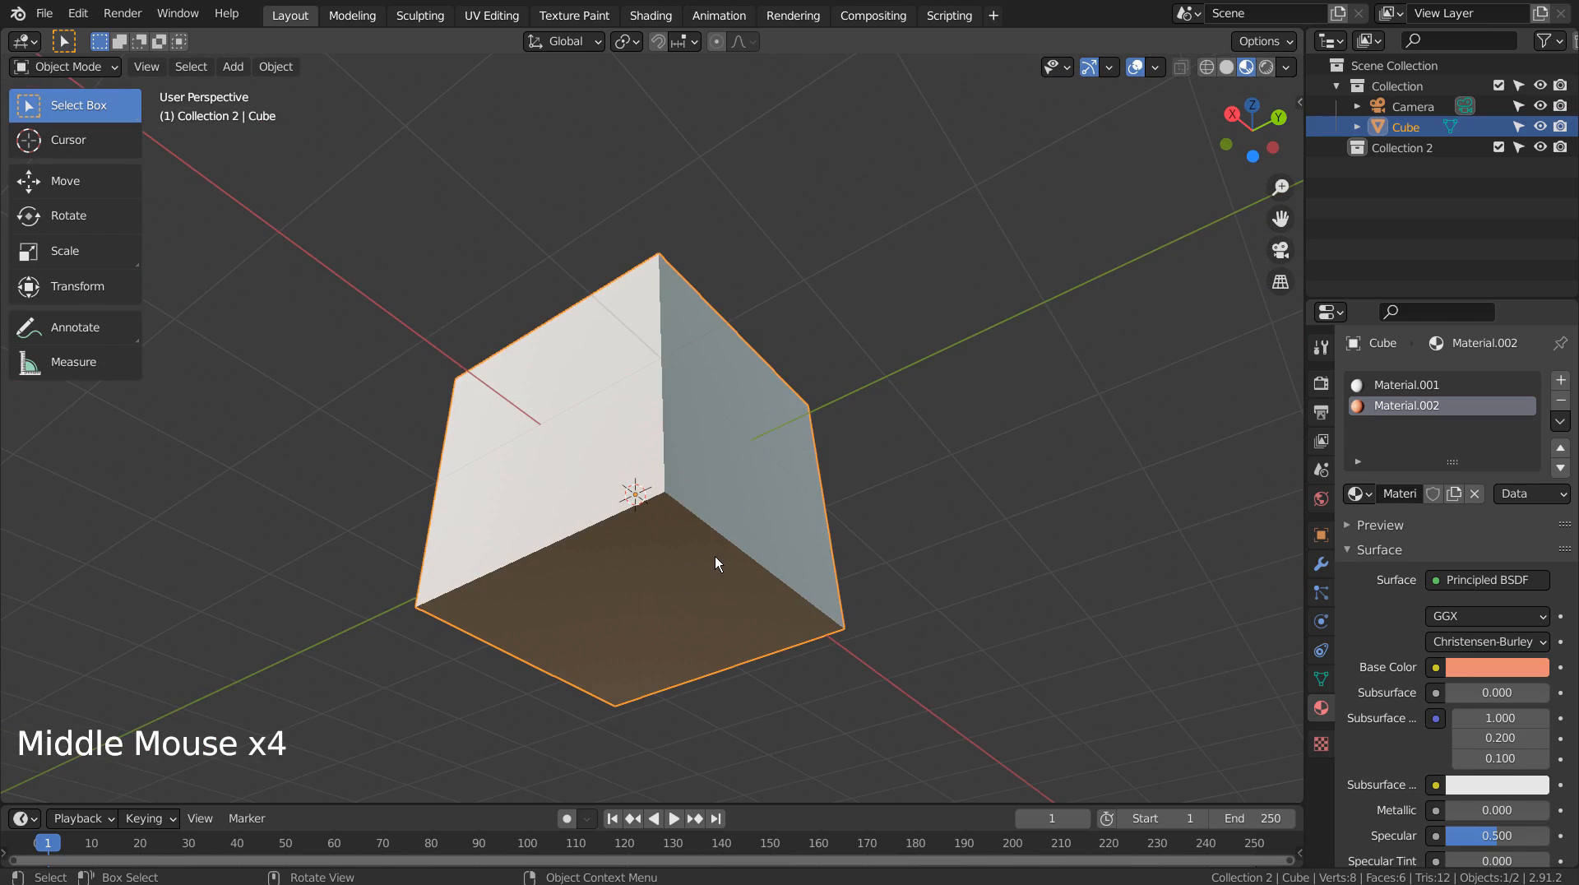
key("Tab")
key("3")
left_click(693, 586)
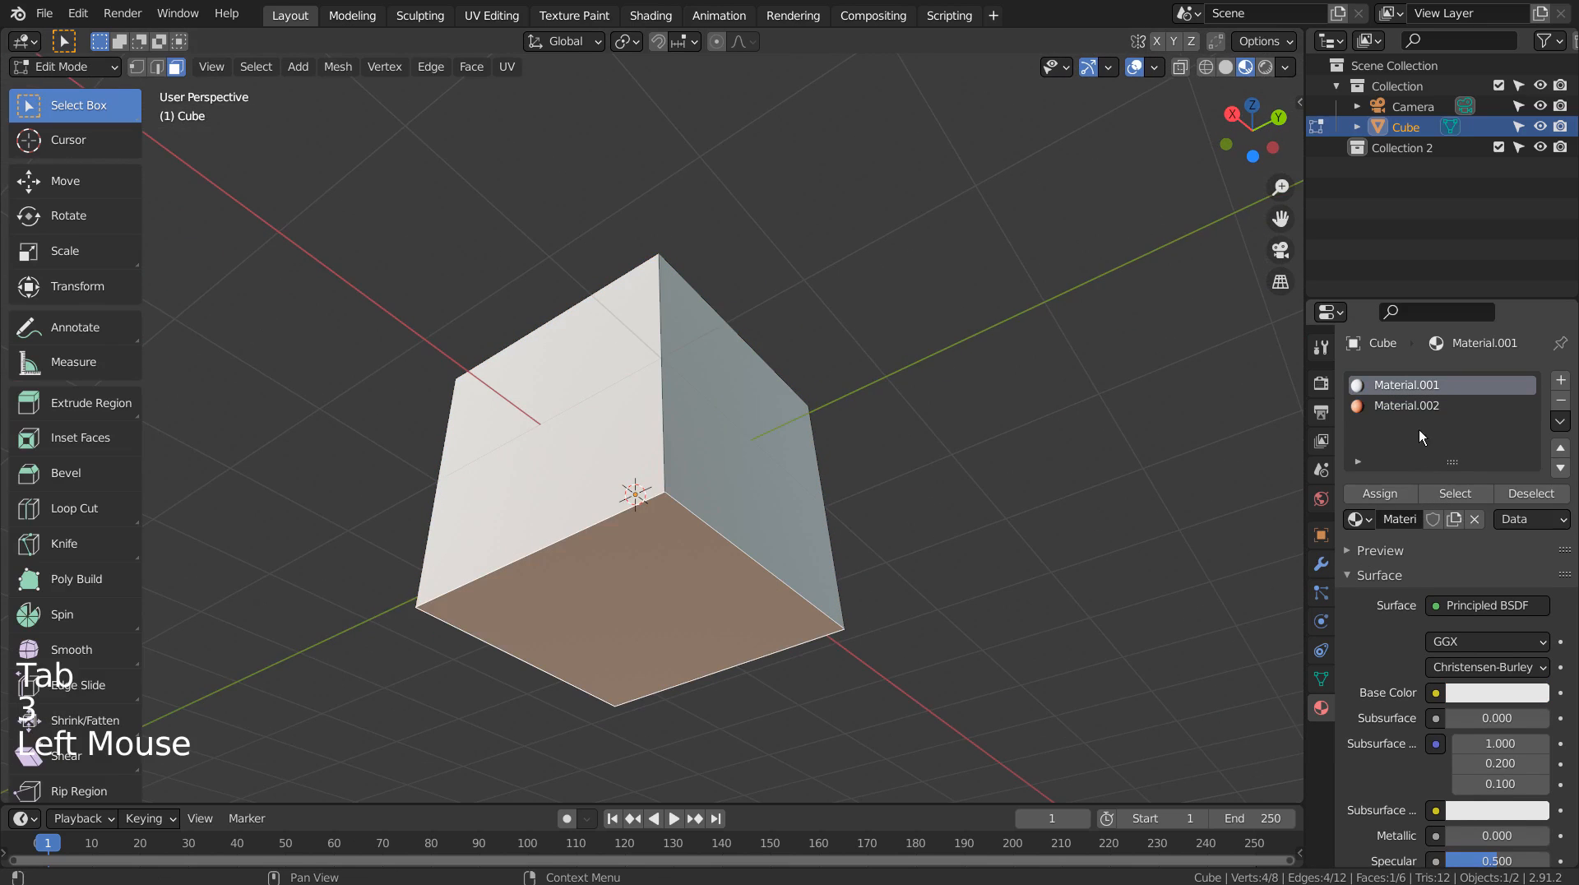
left_click(1416, 414)
left_click(1380, 492)
middle_click_drag(856, 486, 908, 486)
left_click(897, 546)
key("Tab")
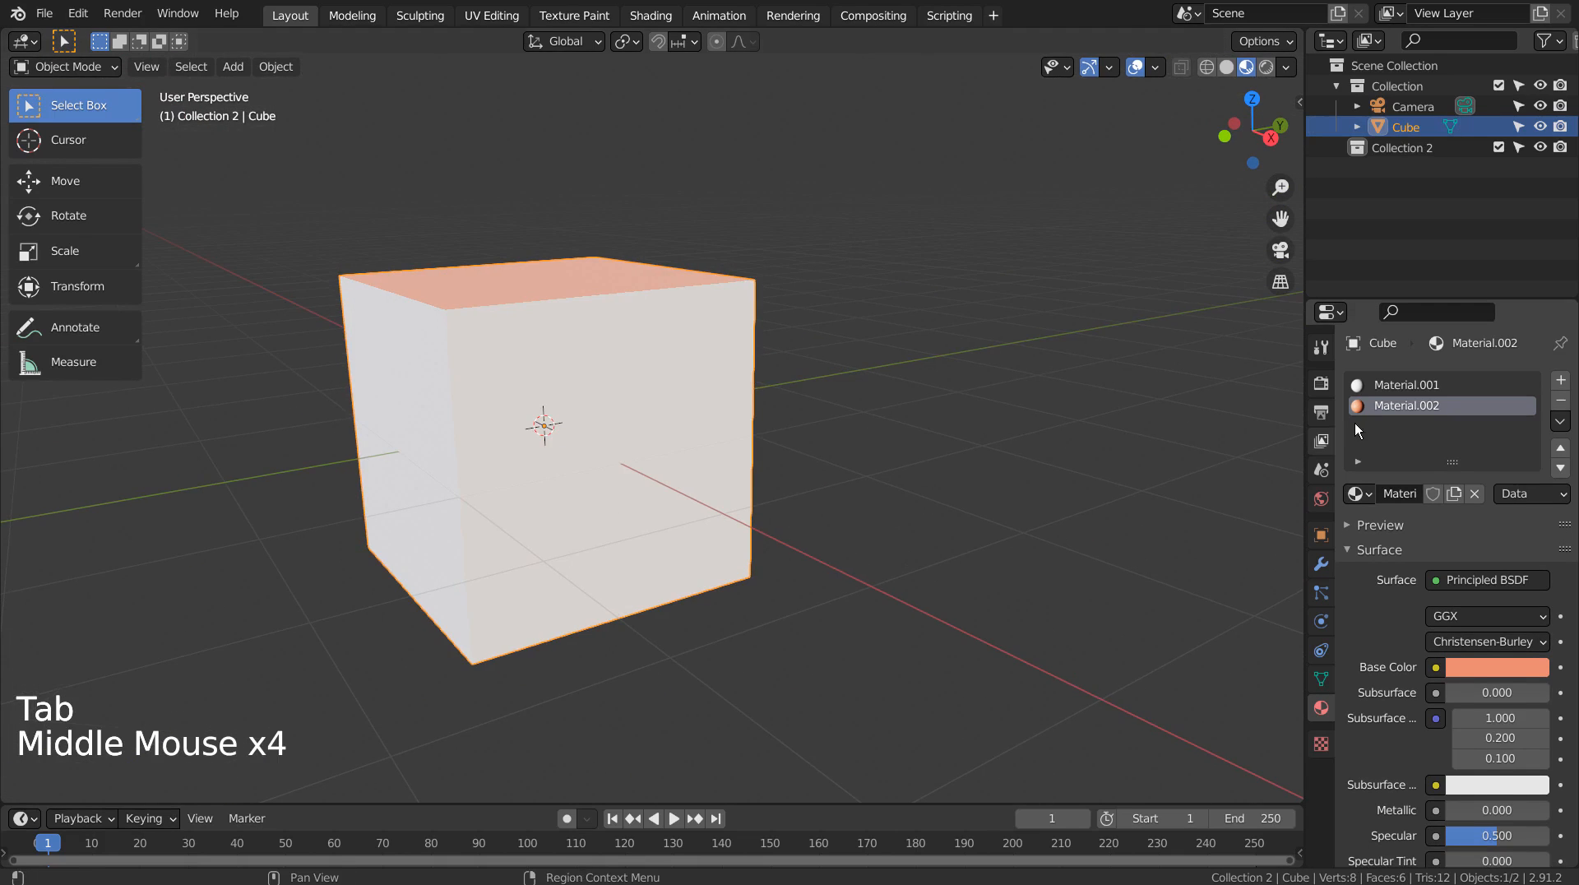
Select all faces that use Material.002 in Edit Mode through the material's slot.
left_click(1379, 392)
left_click(1379, 412)
left_click(1378, 385)
left_click(1378, 403)
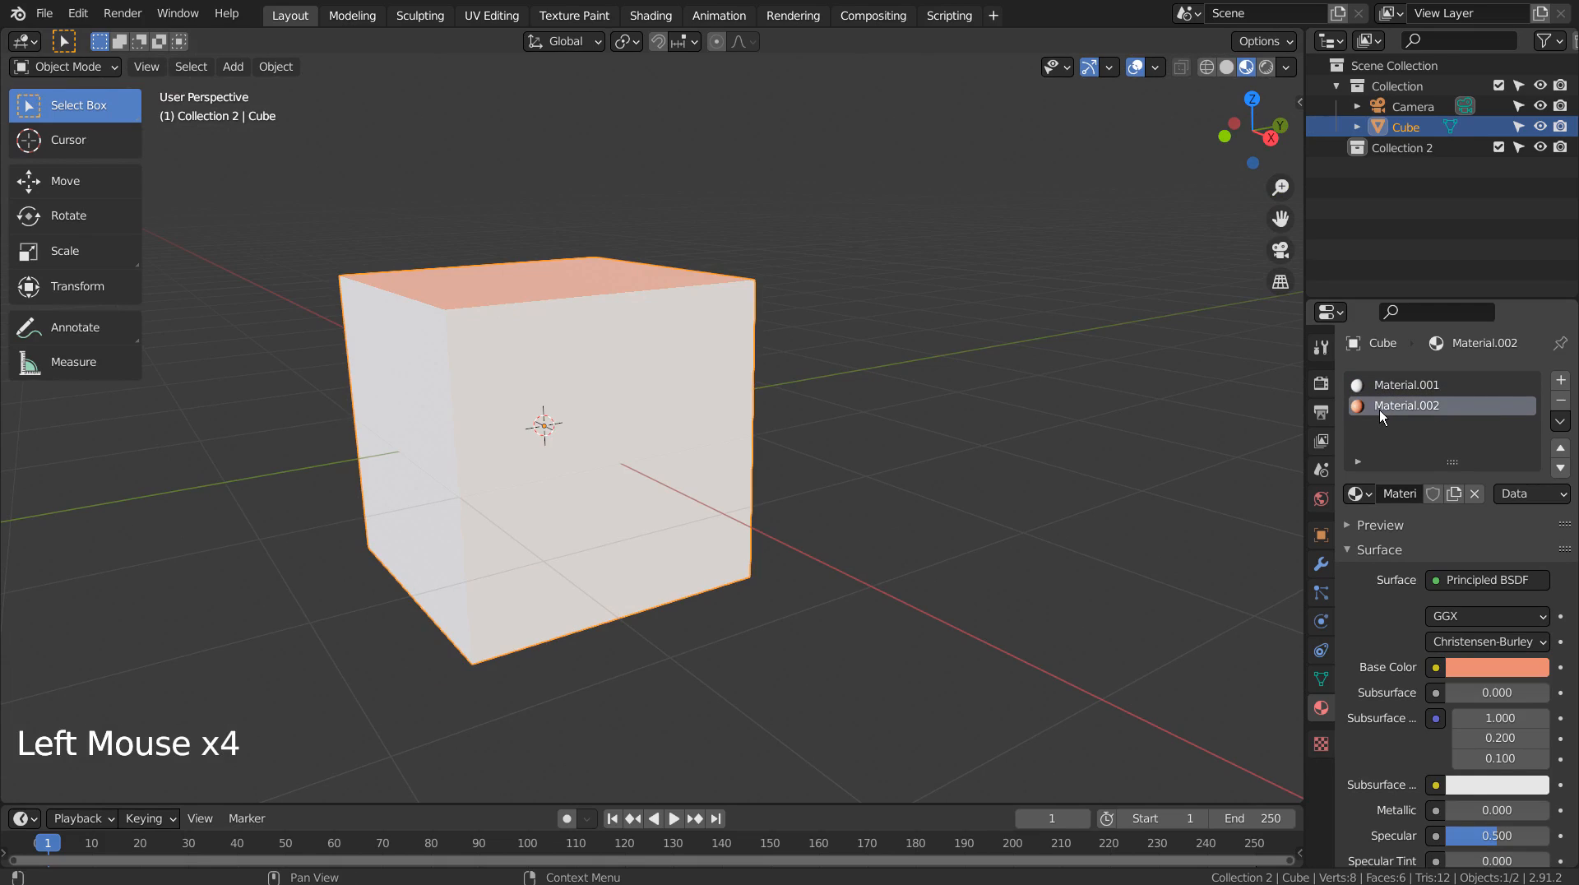
key("Tab")
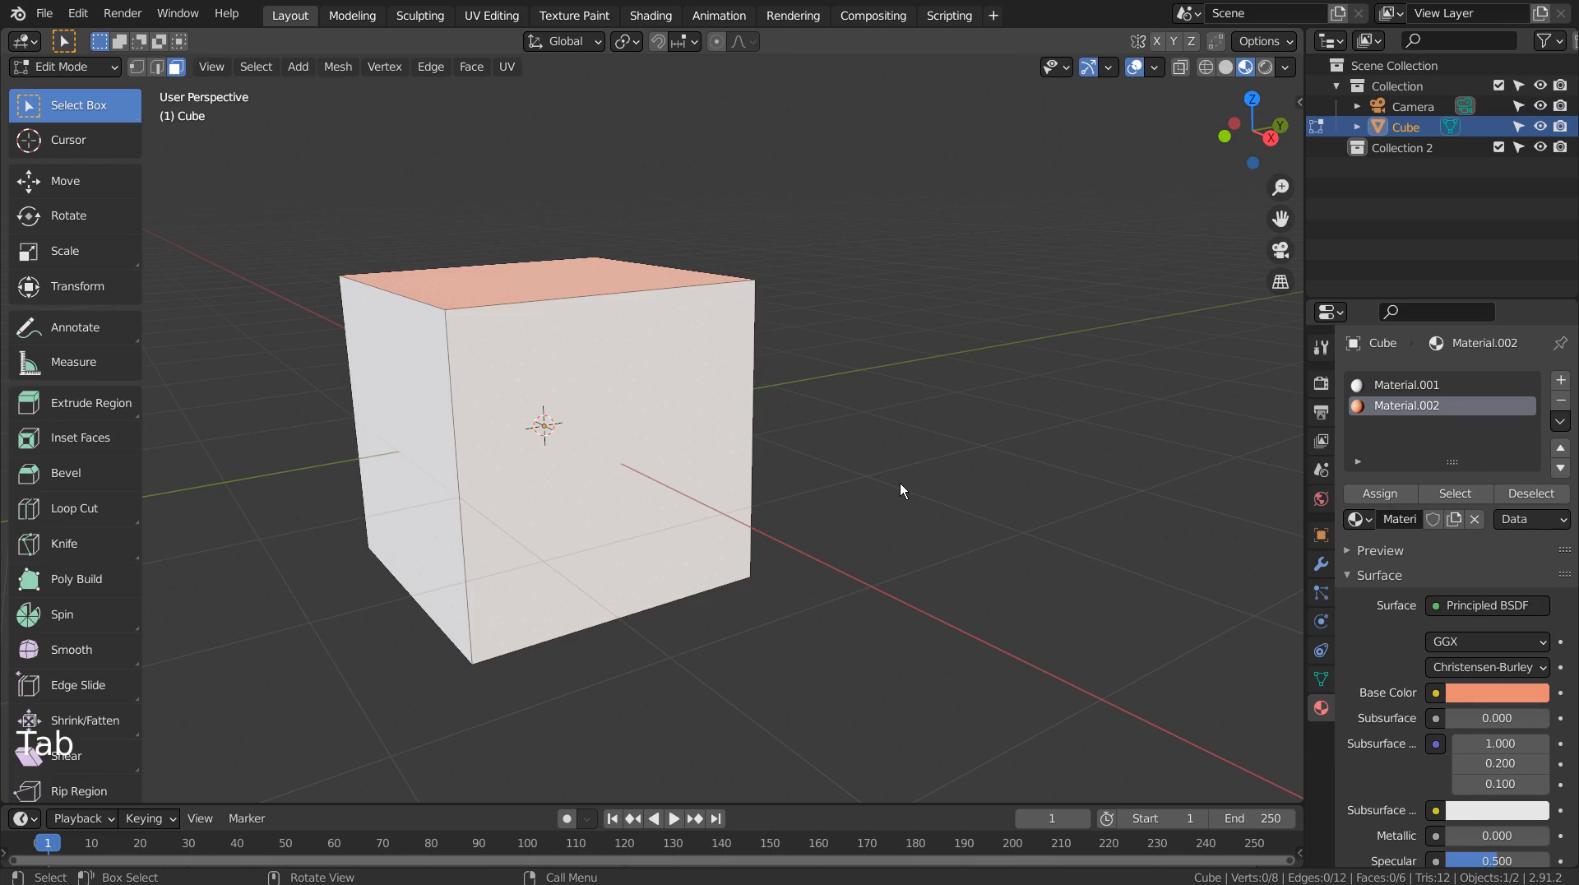
middle_click_drag(954, 532, 1012, 395)
left_click(1461, 496)
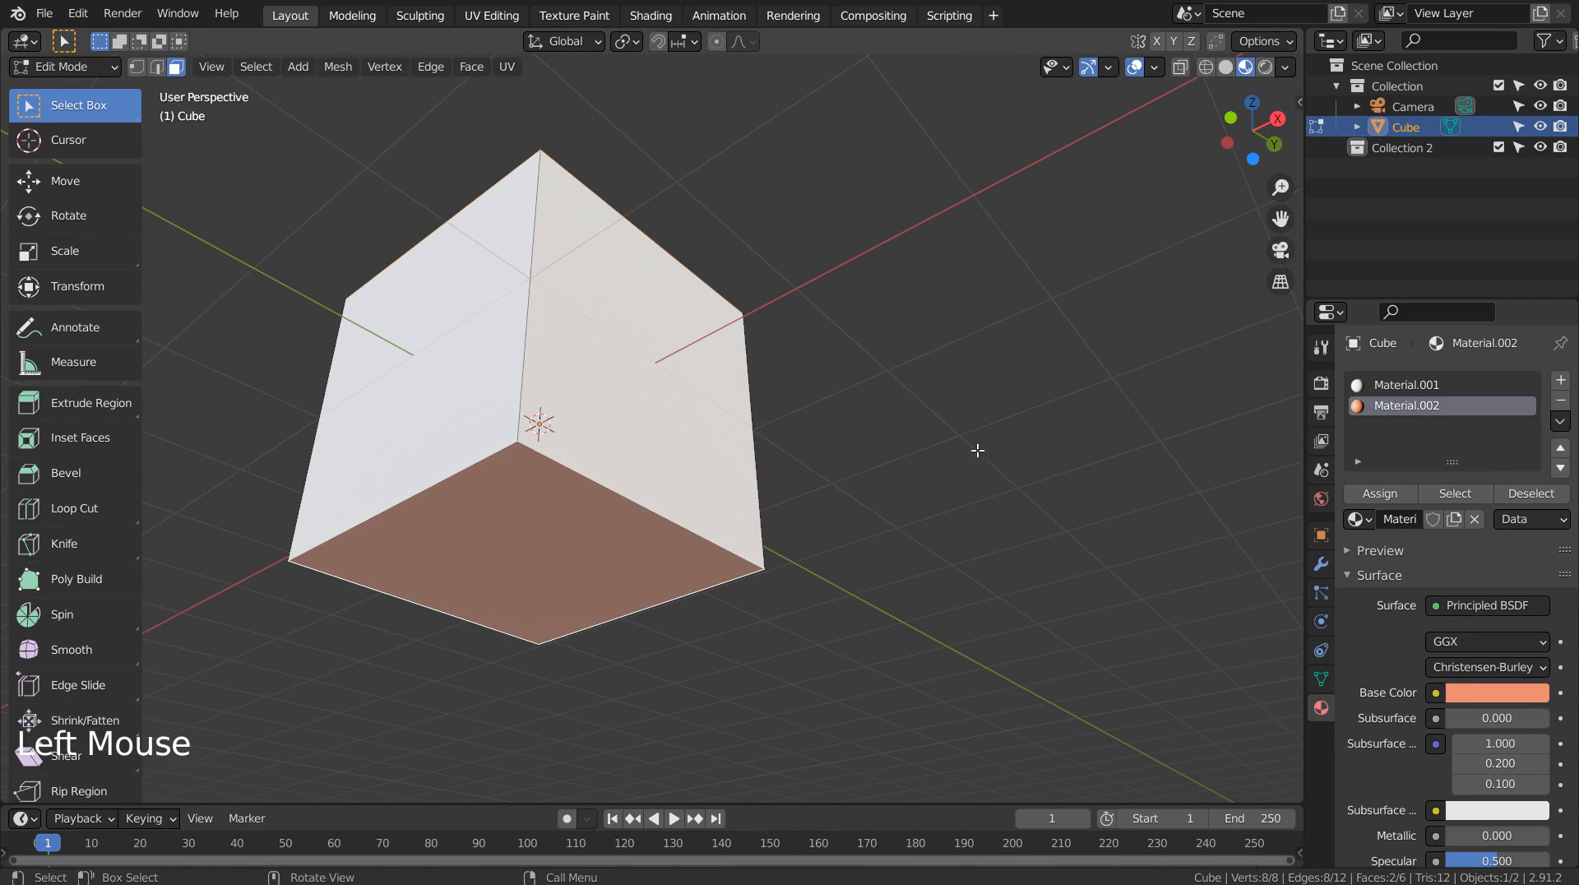
Try extruding the orange top and bottom faces along their normals, and undo the extrusion.
middle_click_drag(976, 447, 1039, 557)
key("alt+s")
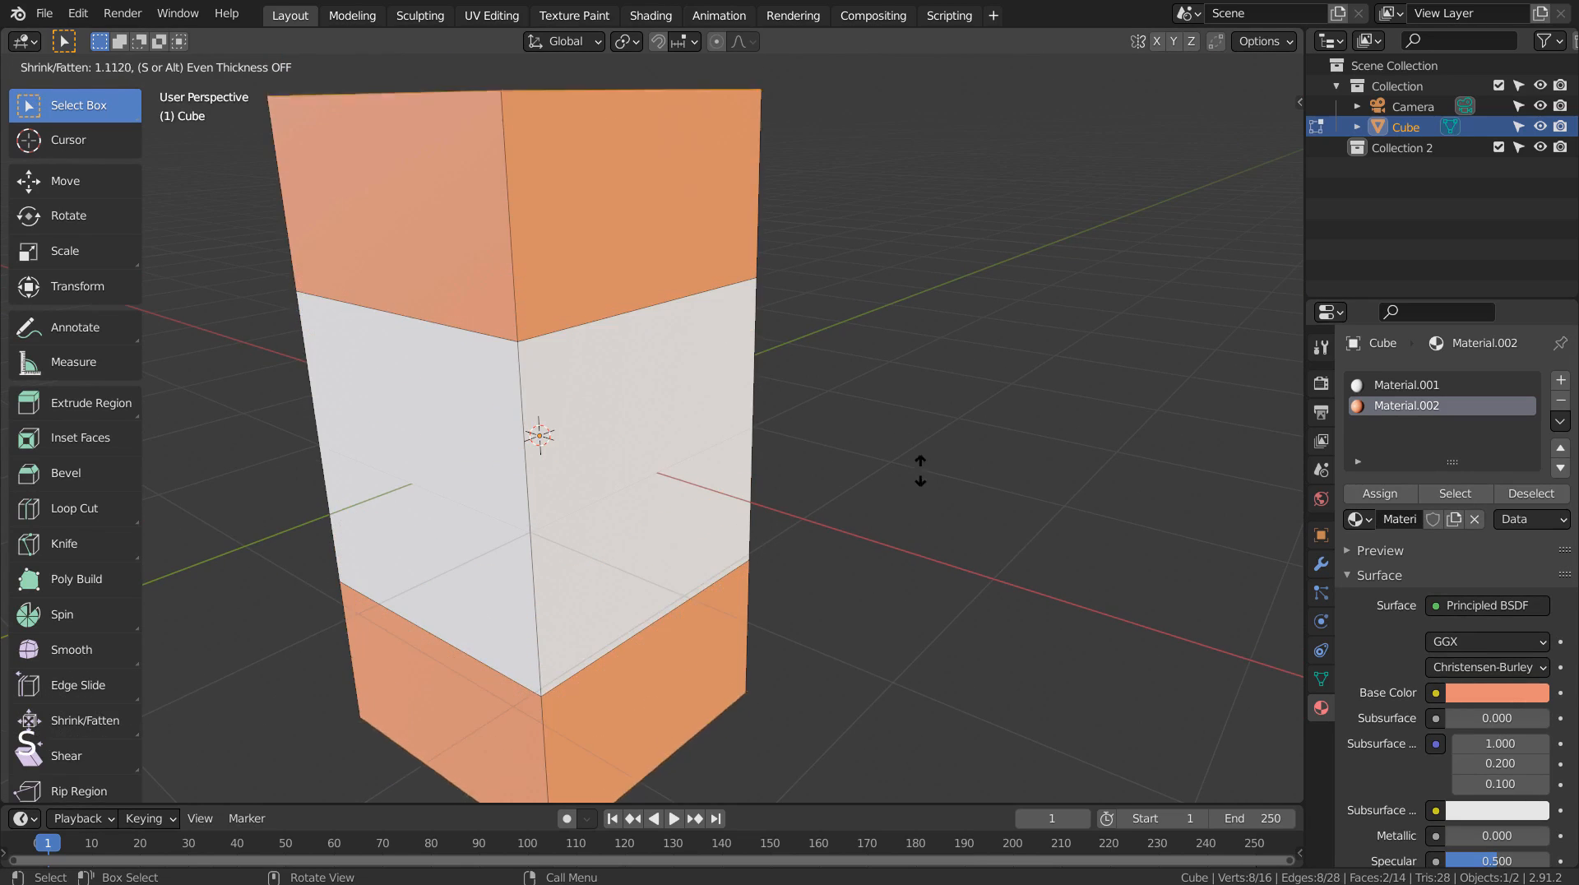
key("Escape")
key("ctrl+z")
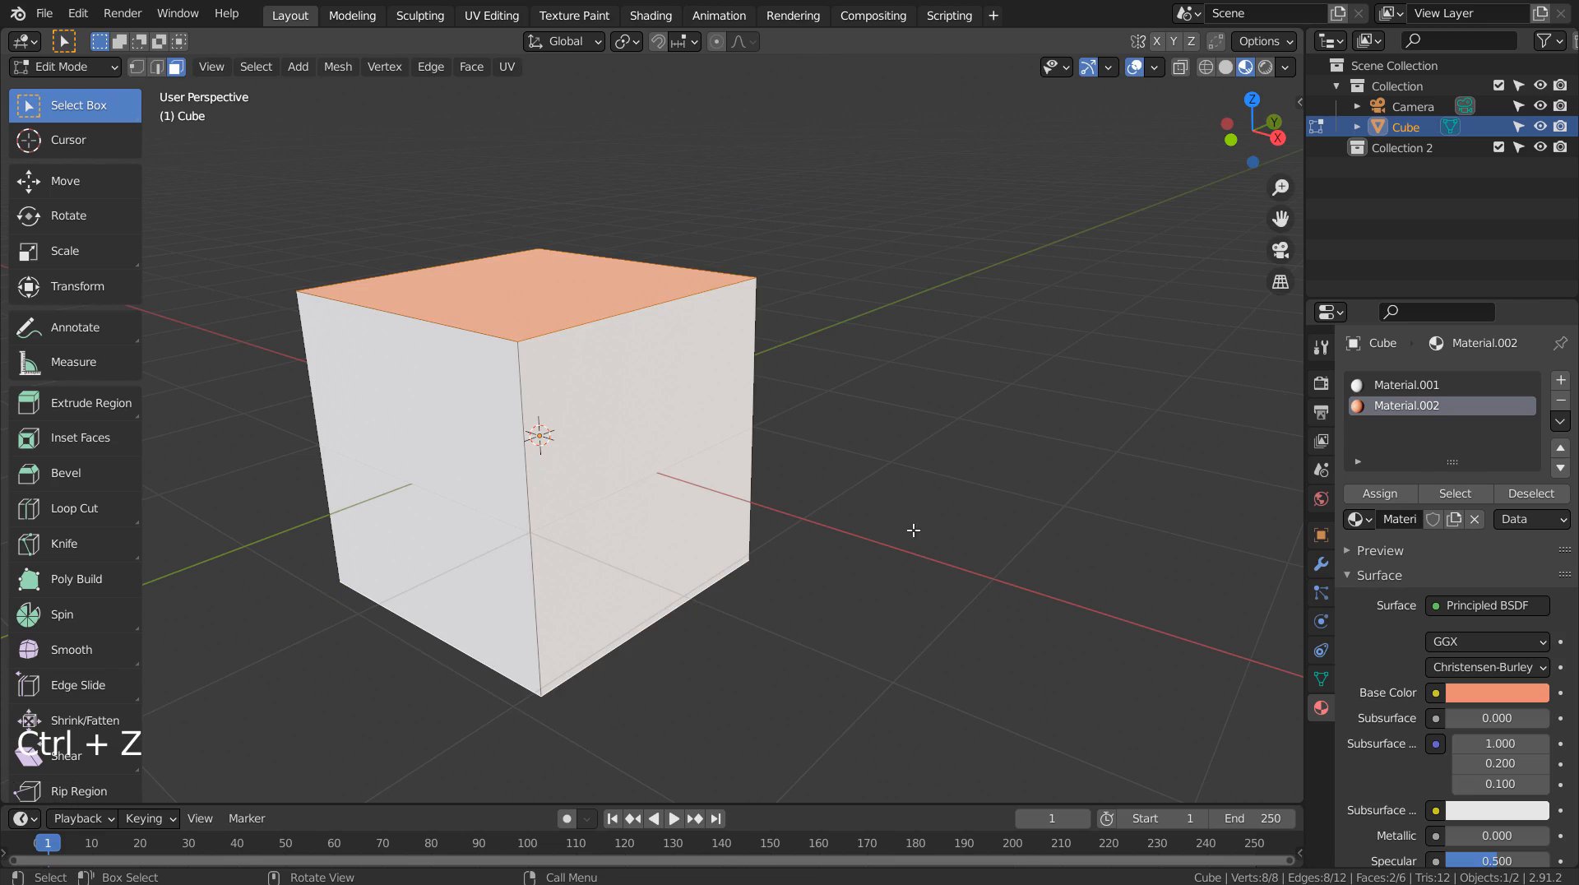
View the Cube in wireframe, and deselect and reselect the faces that use Material.002.
middle_click(922, 629)
key("shift+z")
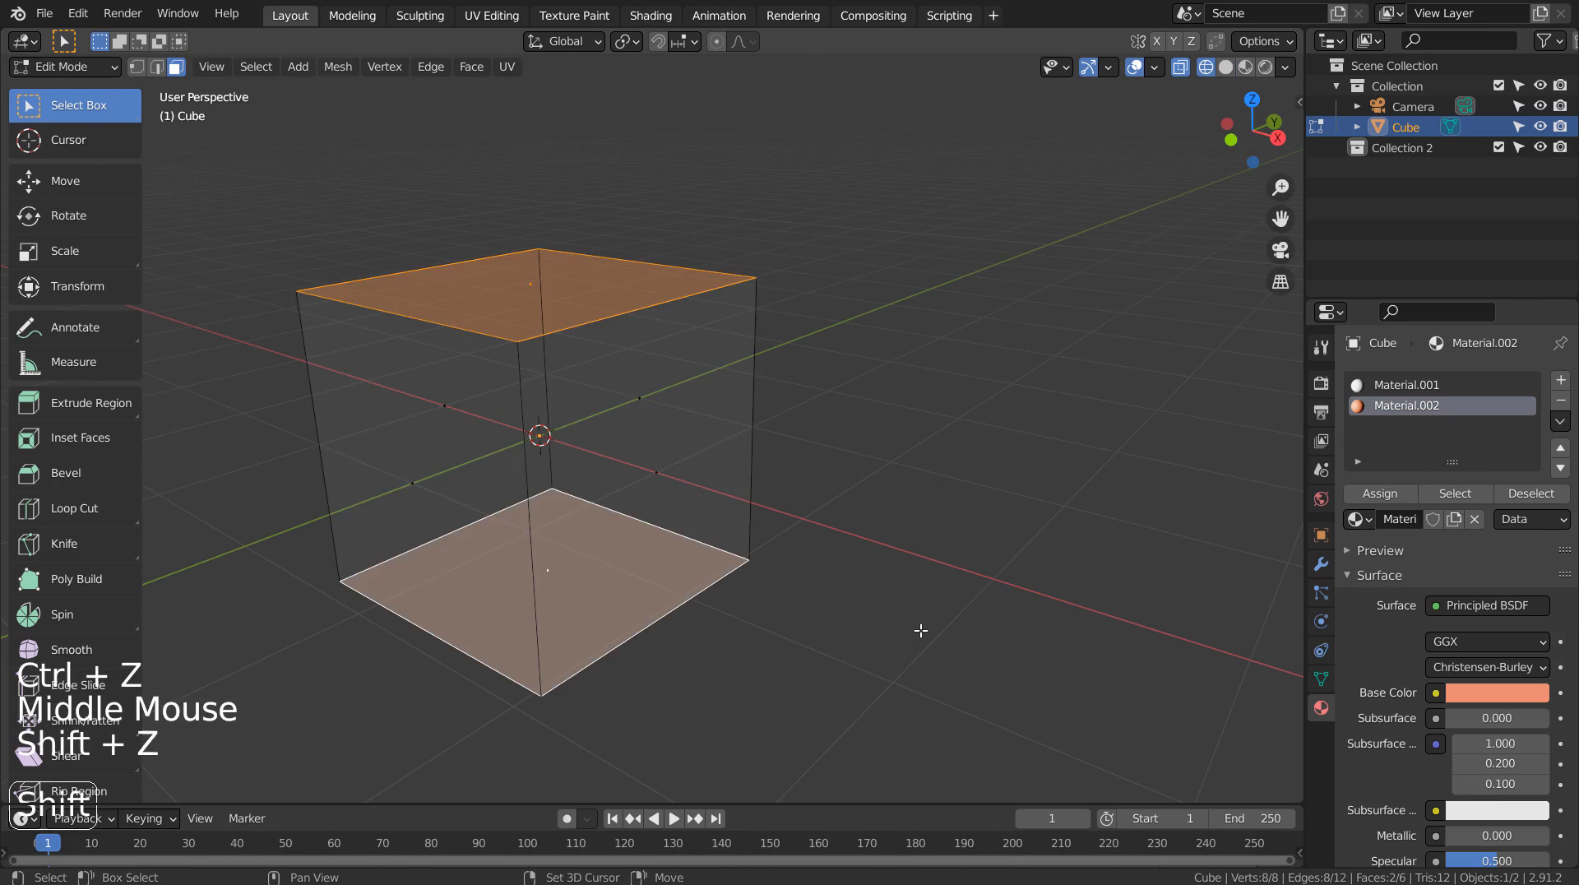
mouse_move(923, 628)
middle_mouse_down()
mouse_move(918, 441)
mouse_move(913, 617)
middle_mouse_up()
left_click(1520, 498)
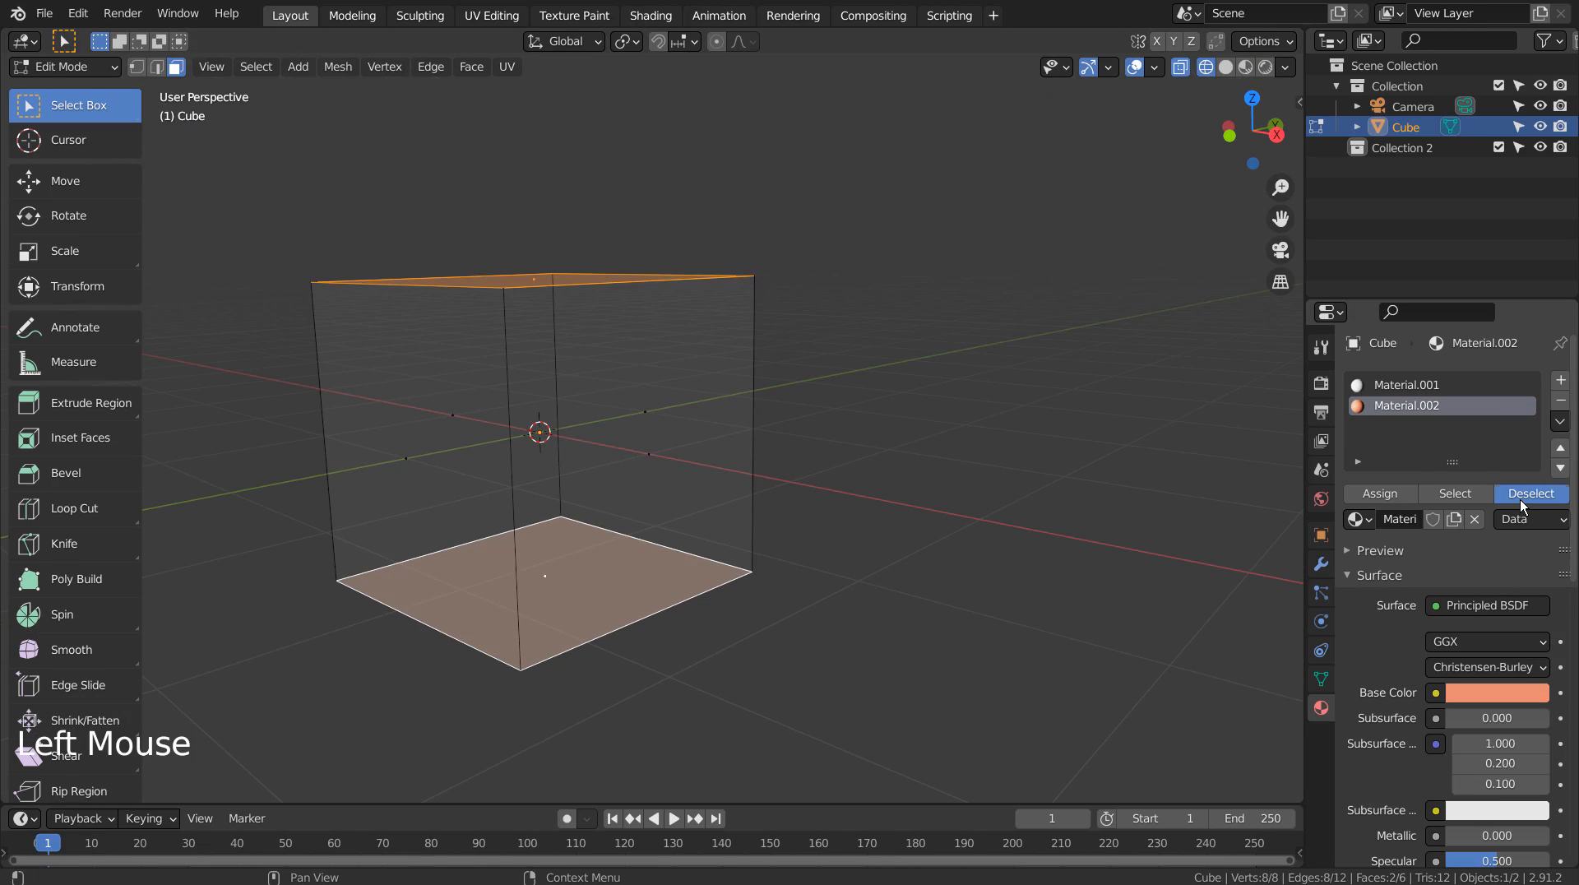
left_click(1455, 493)
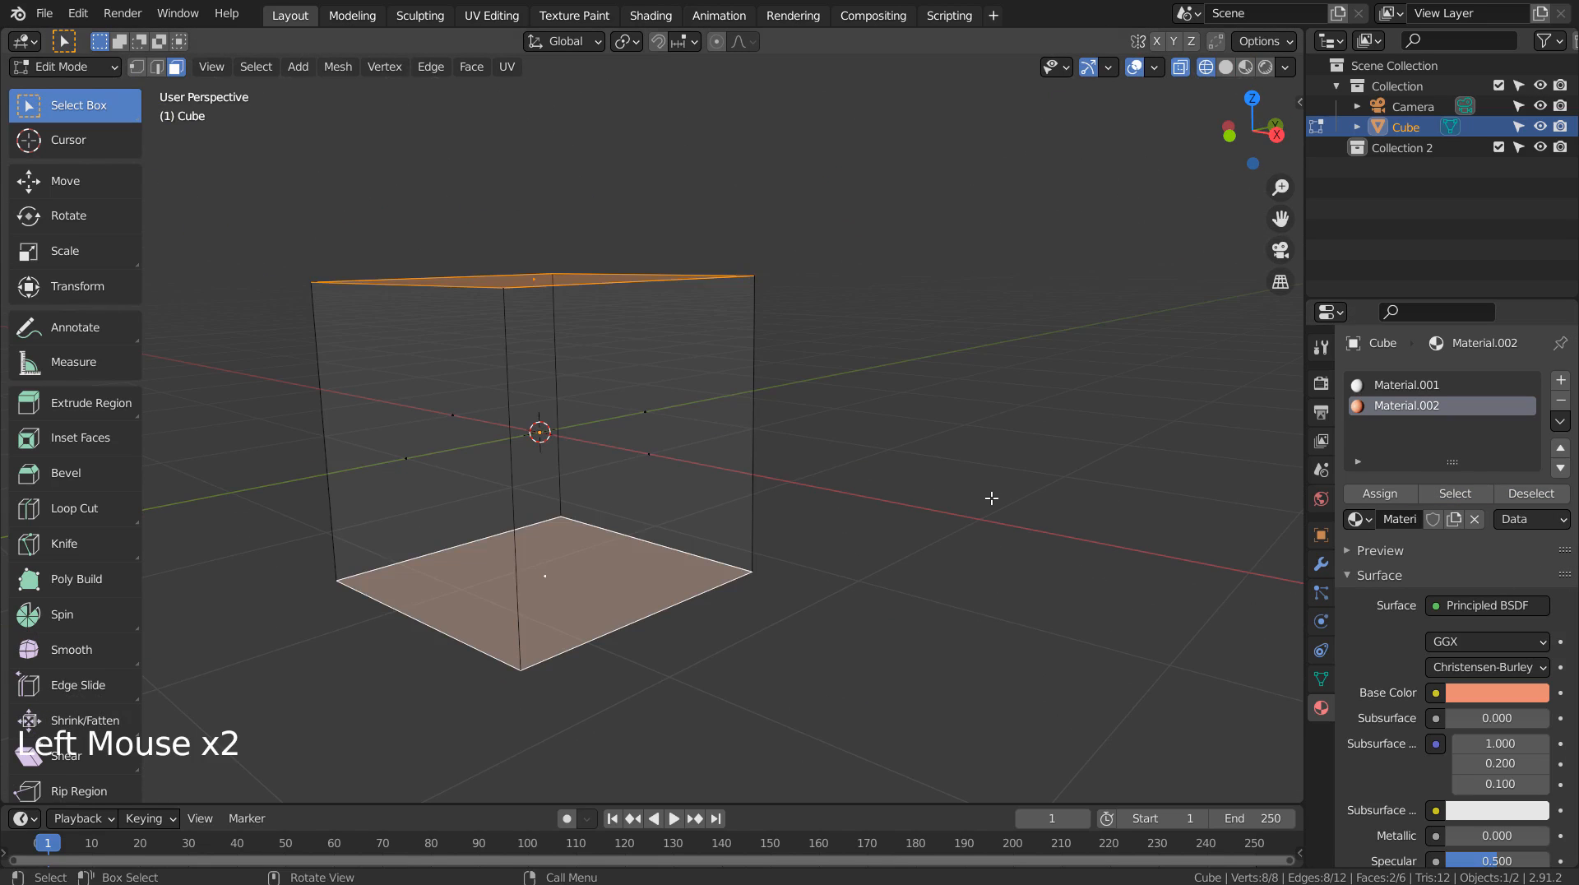
middle_click_drag(990, 496, 954, 552)
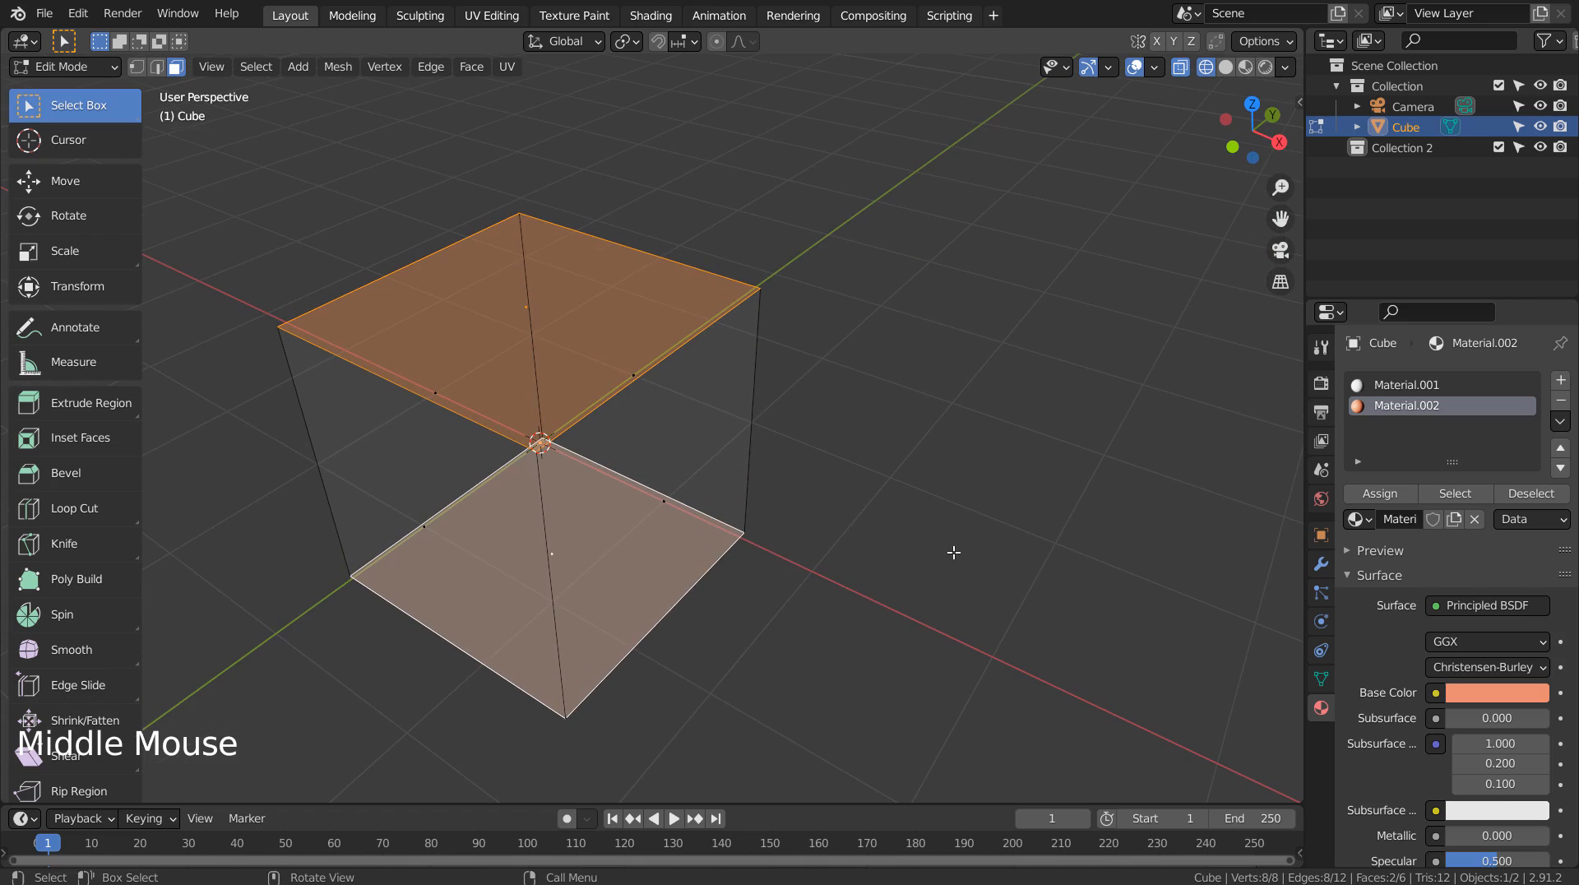
Deselect the Material.002 faces, and return to Object Mode with Material Preview shading.
left_click(1512, 493)
key("Tab")
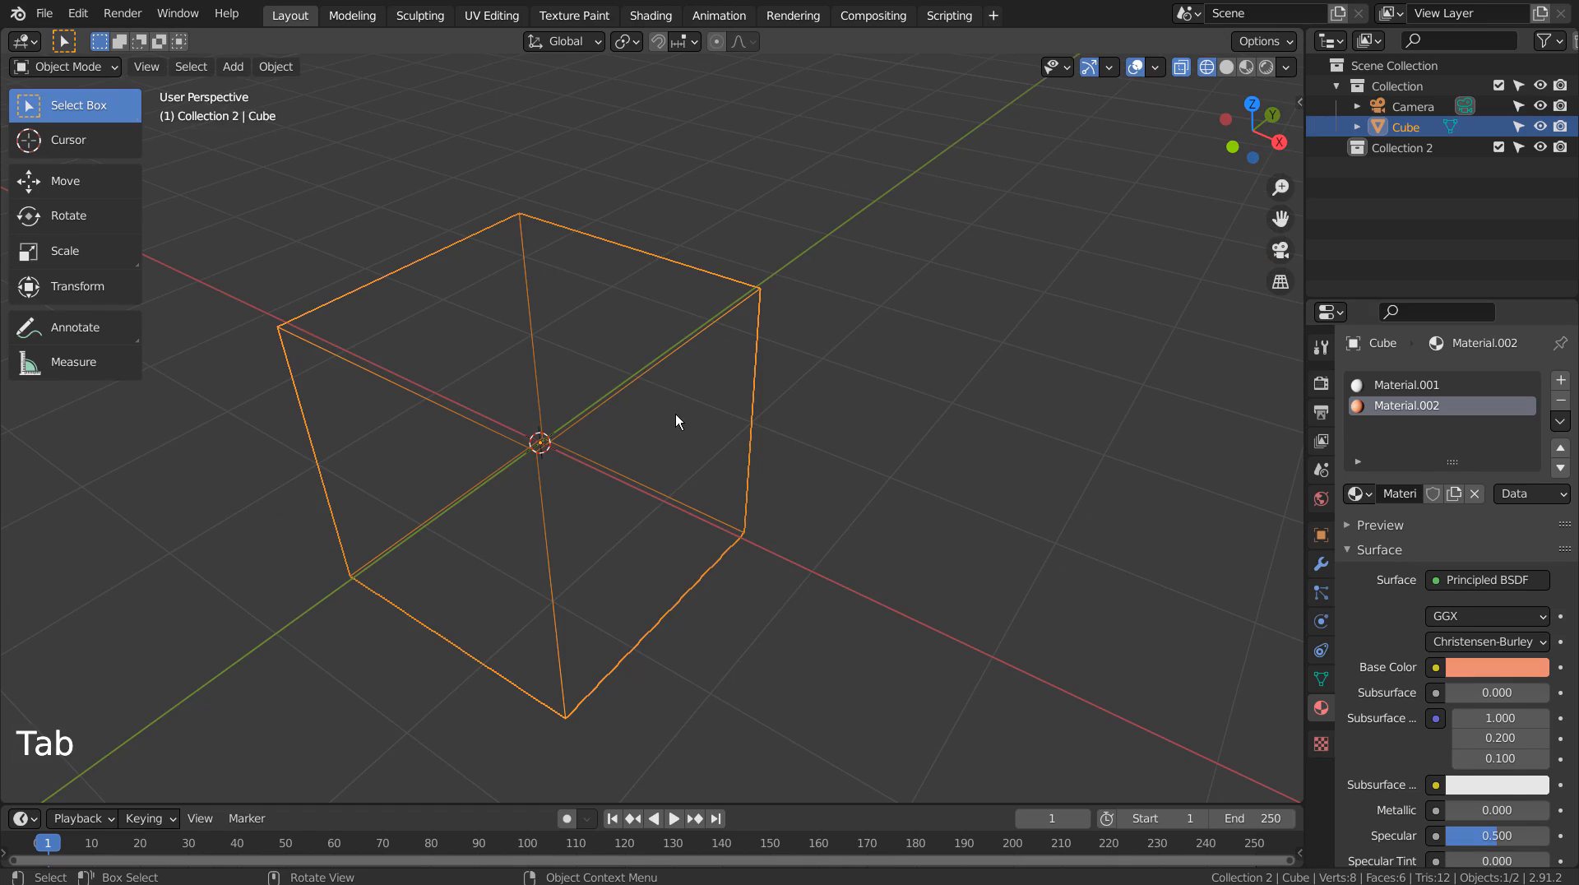
key("shift+z")
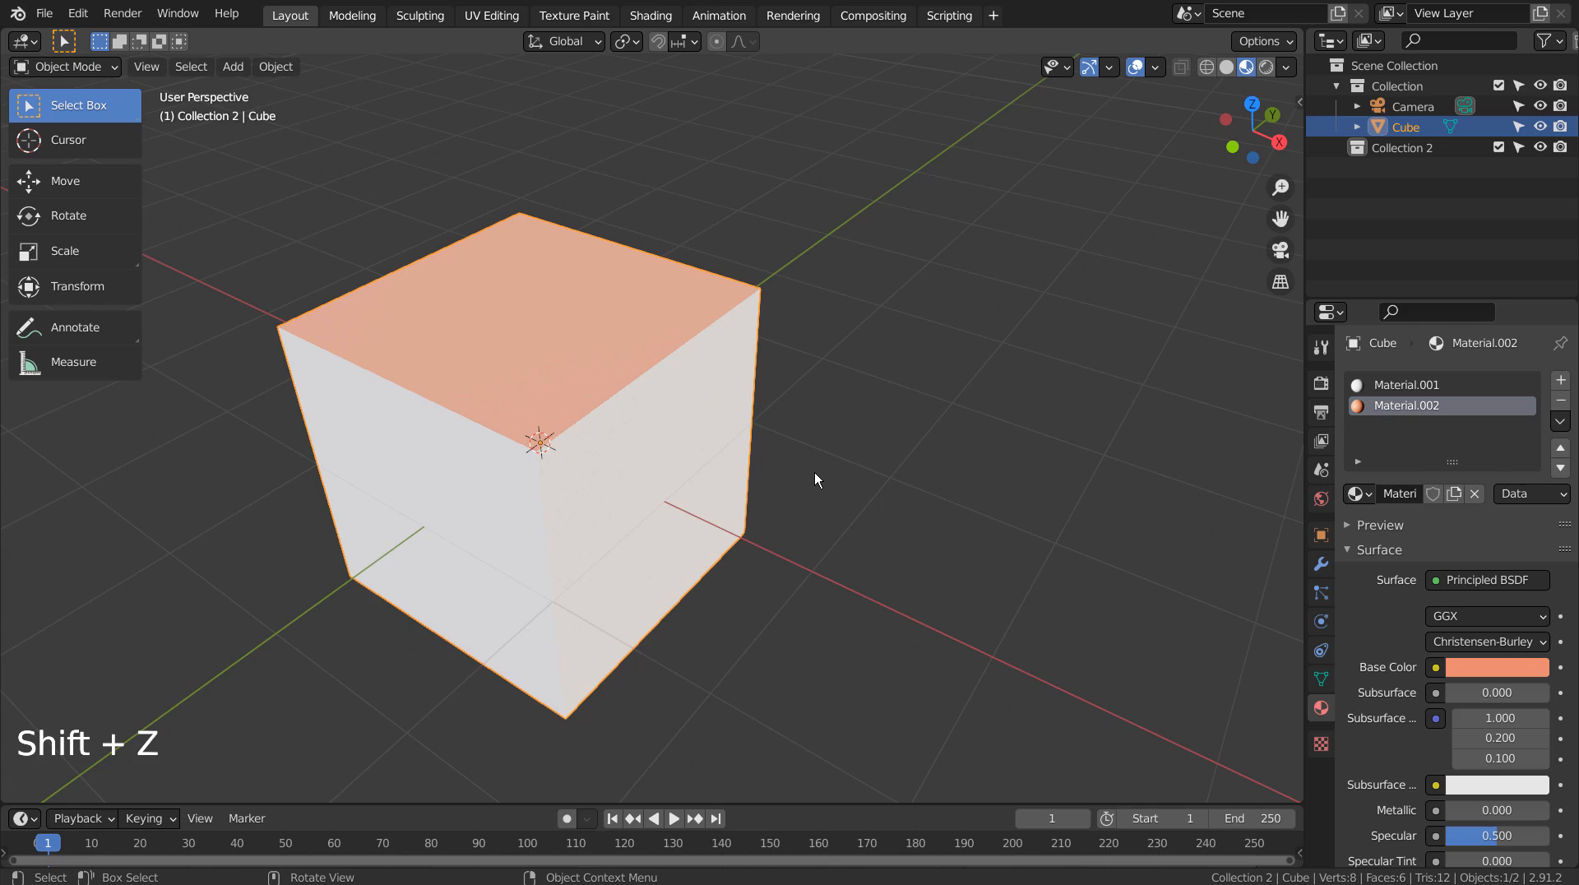
Delete the two-material Cube and add a new cube mesh in Collection 2.
key("x")
key("Return")
key("shift+a")
mouse_move(814, 472)
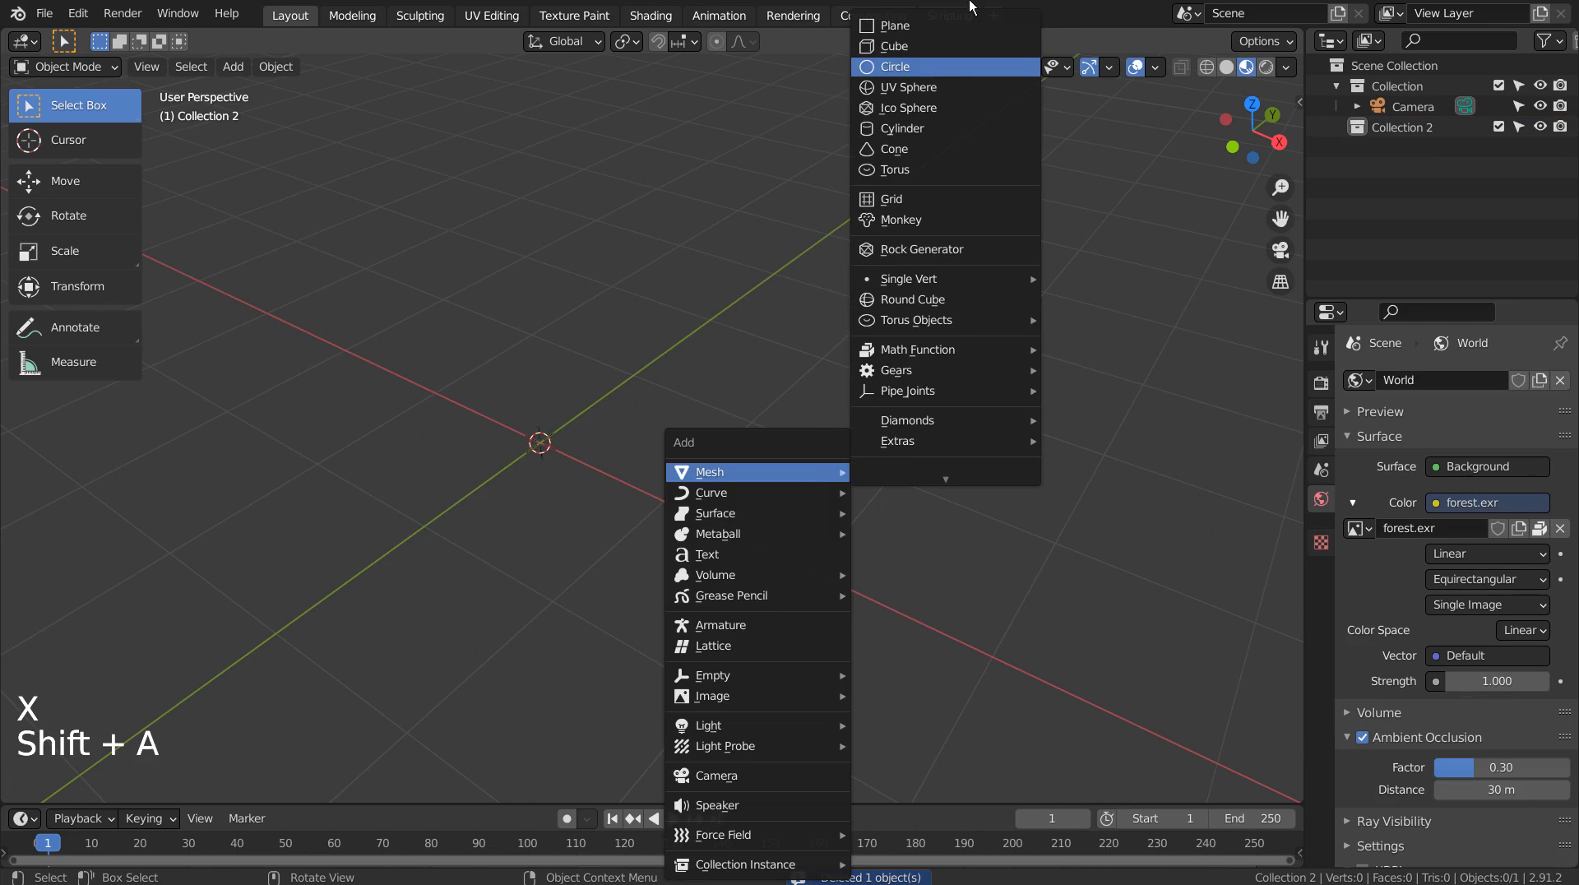
left_click(935, 46)
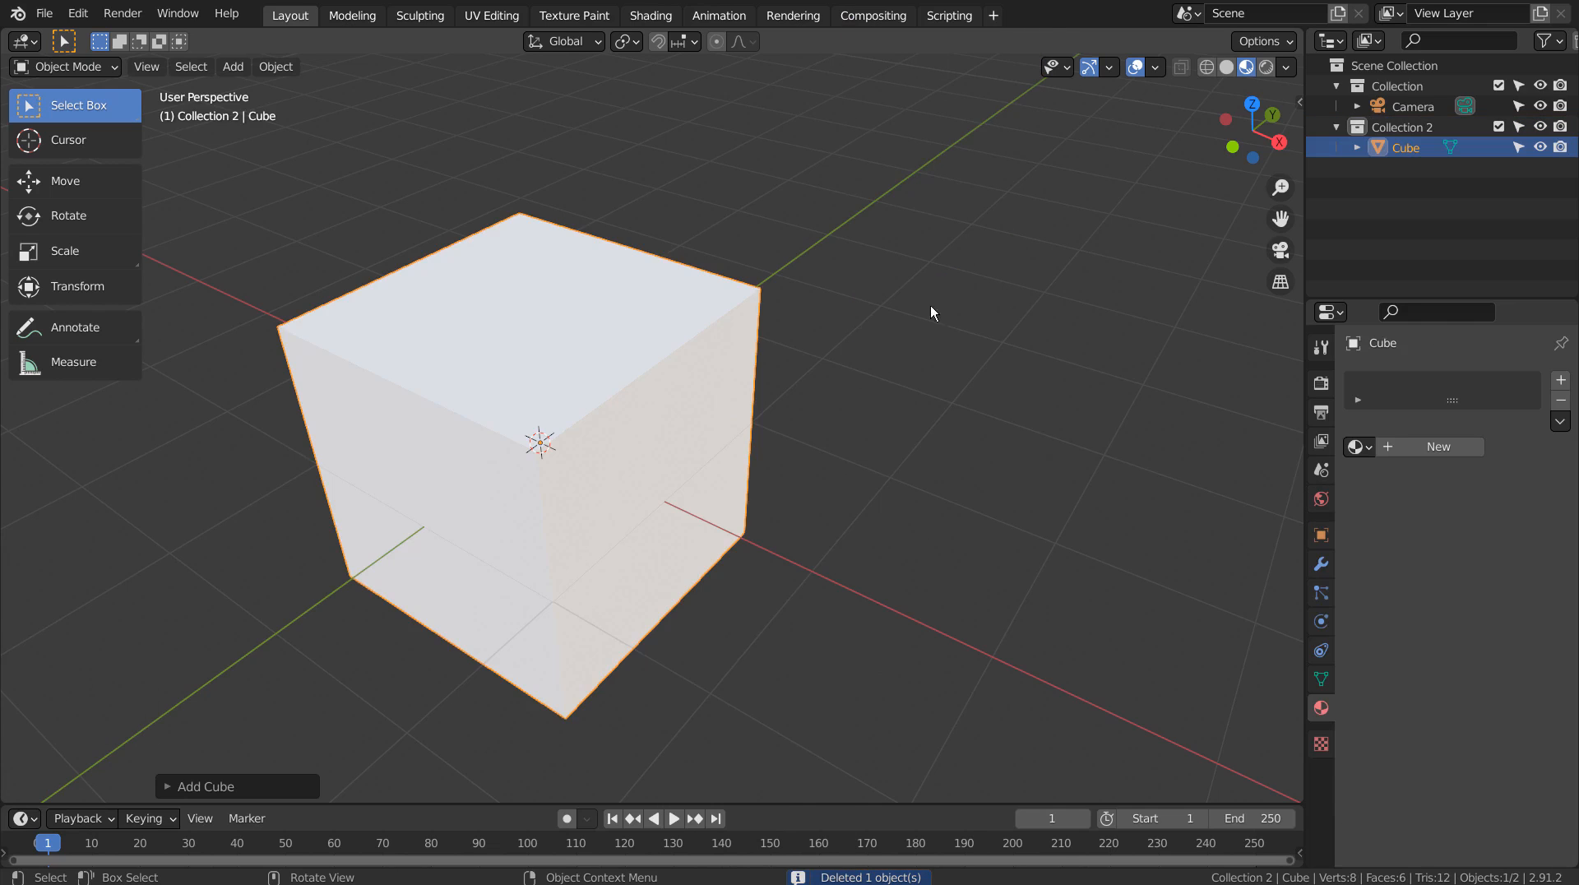
Give the new cube a new material and an Array modifier with a relative X offset of 2.
left_click(1441, 446)
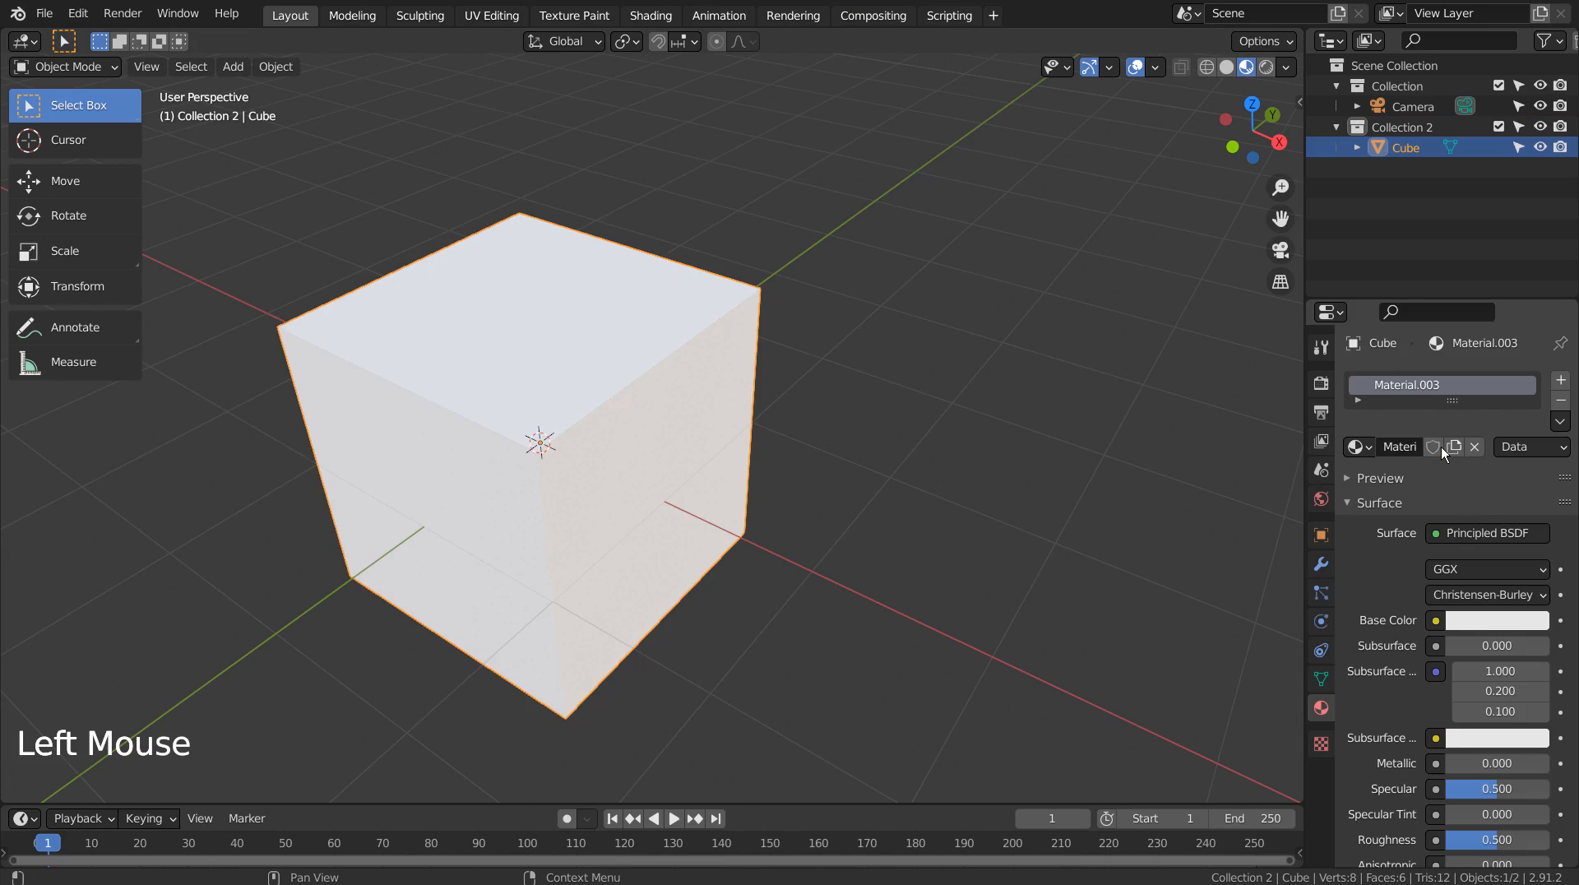
left_click(1321, 564)
left_click_drag(1446, 378, 1153, 439)
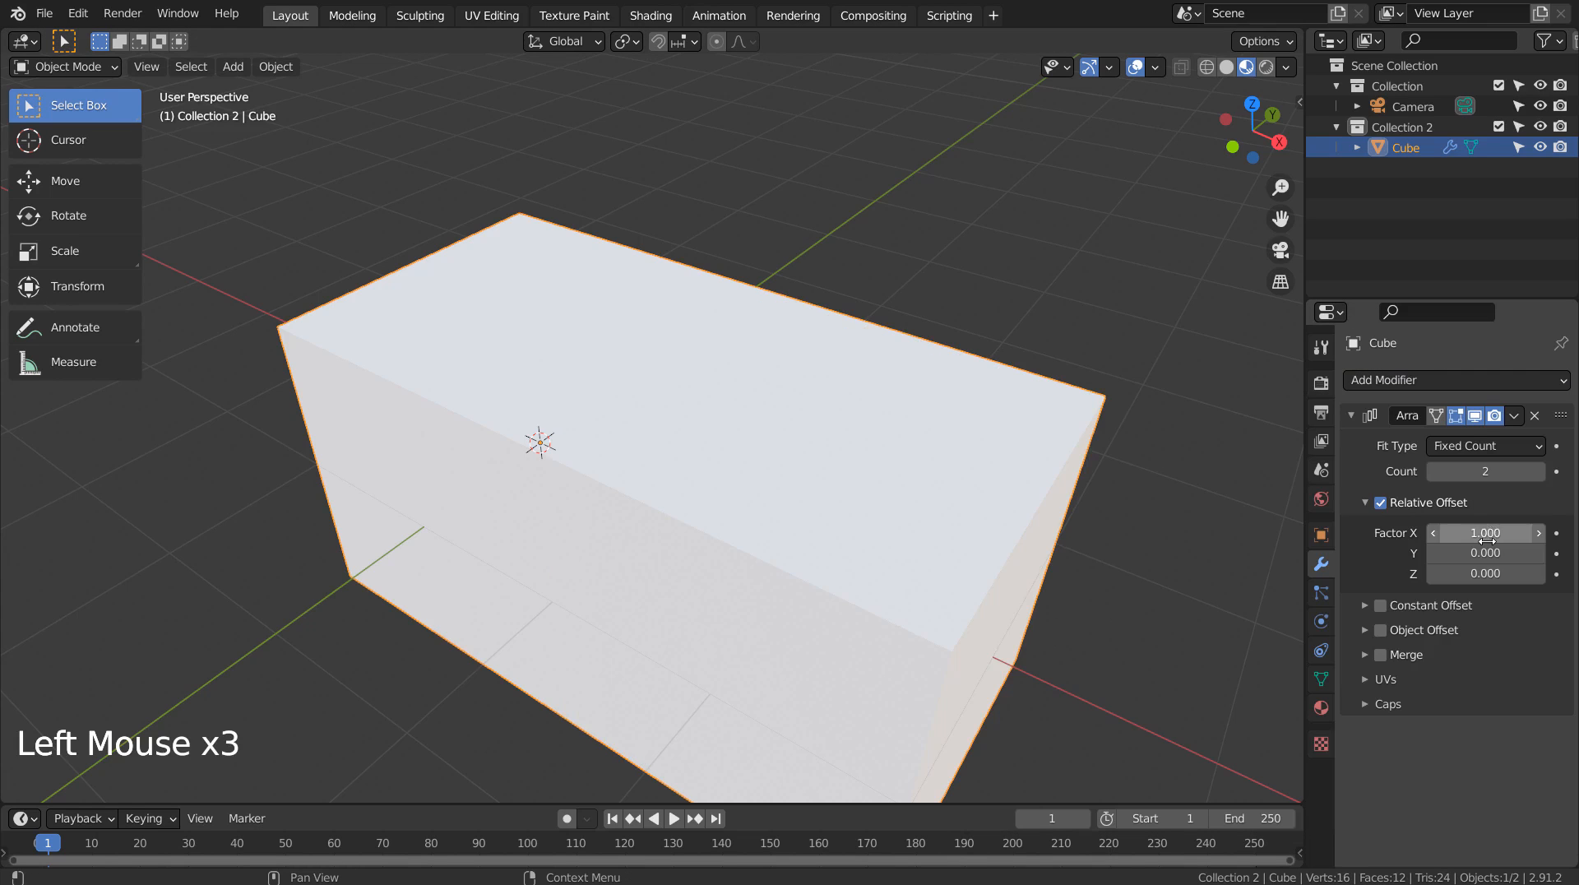
left_click(1439, 533)
type("2")
key("Return")
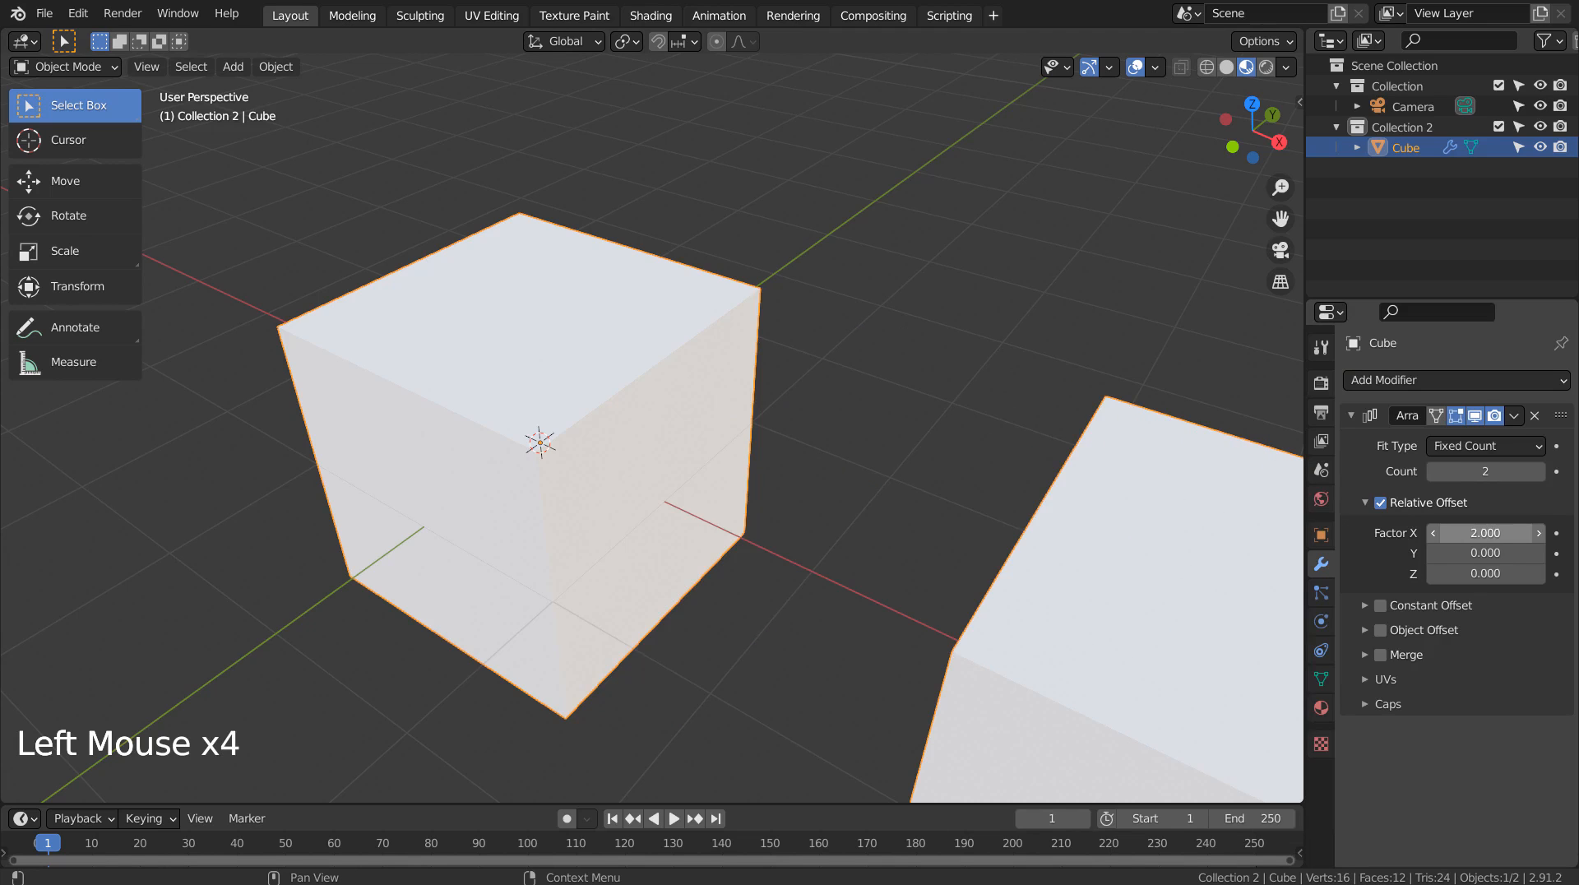
Set the Array modifier's count to 25 and its relative X offset to 1.2.
left_click(1473, 472)
type("25")
key("Return")
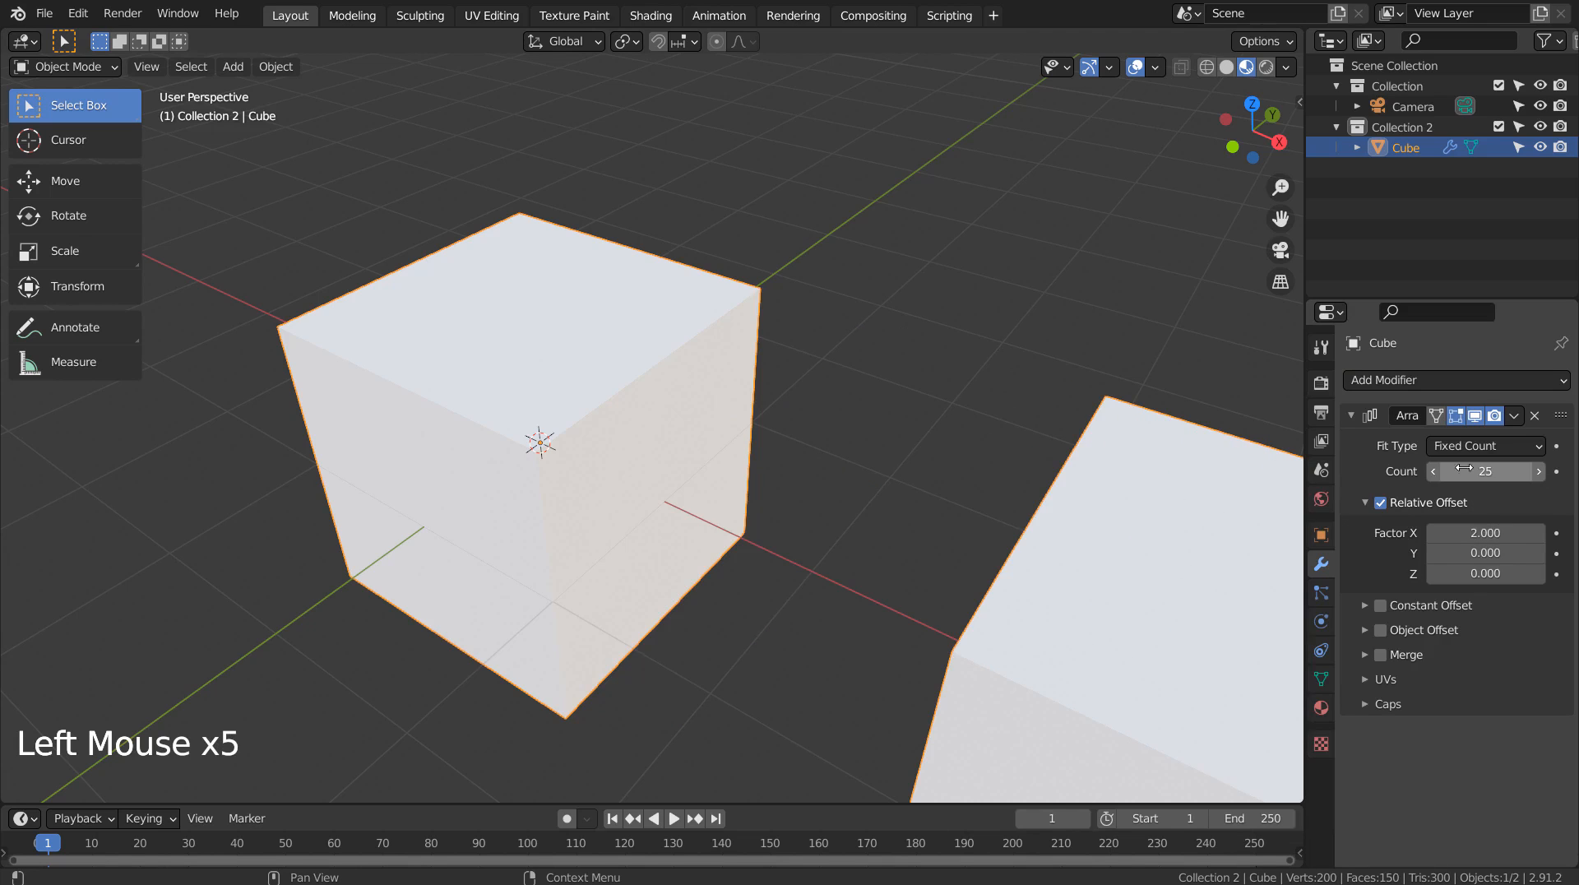
scroll(1123, 460, "down", 16)
scroll(1124, 461, "down", 4)
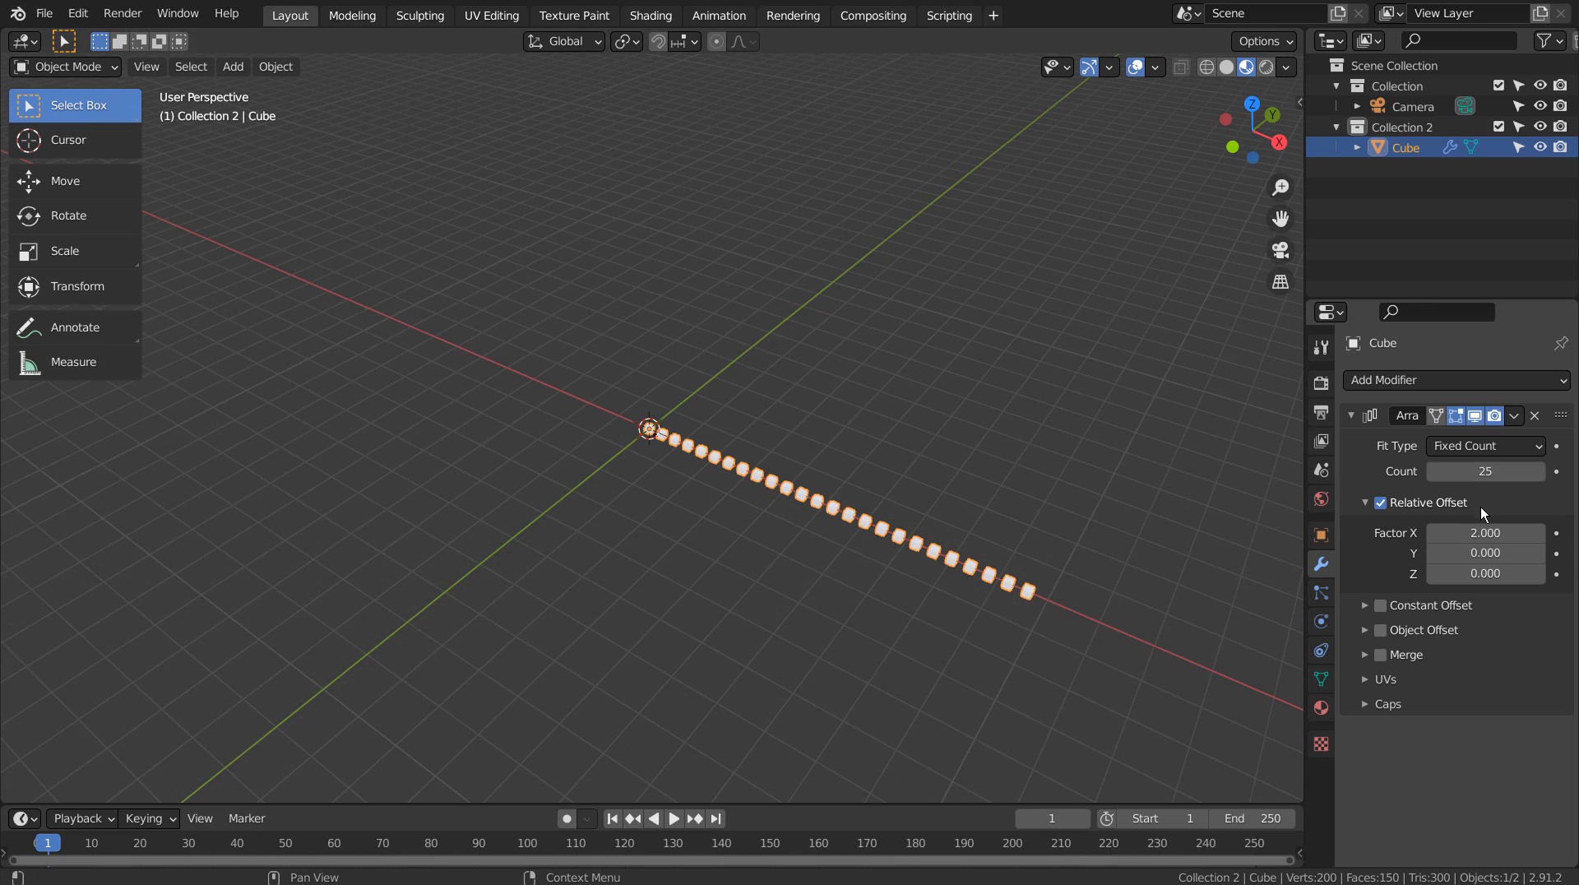
left_click(1480, 533)
type("1.2")
key("Return")
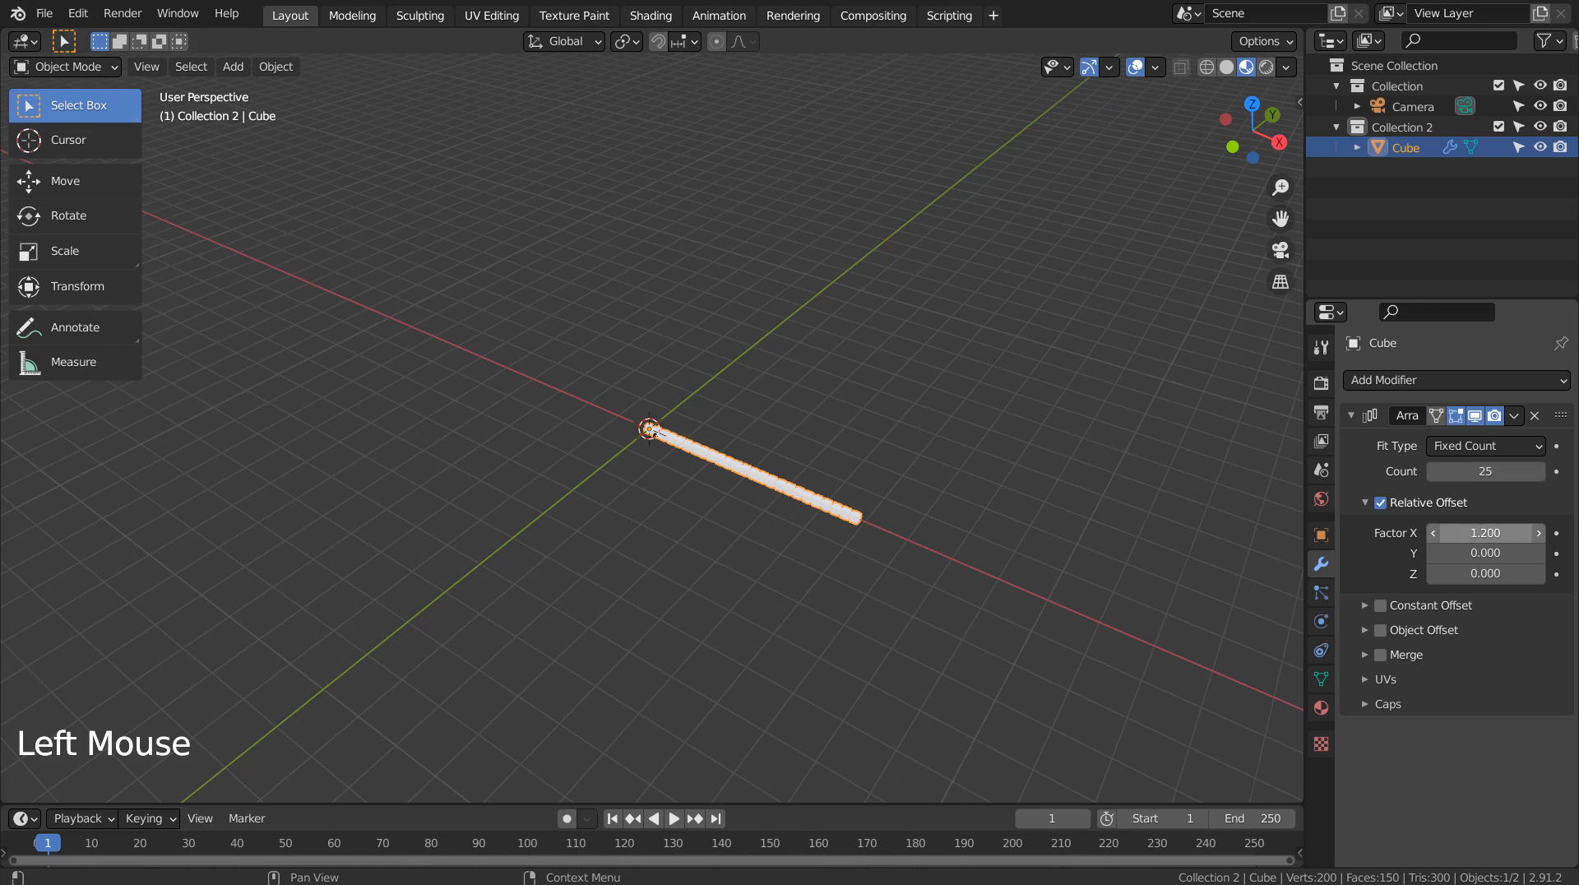
Add a second Array modifier to the cube with a count of 25.
left_click(1401, 382)
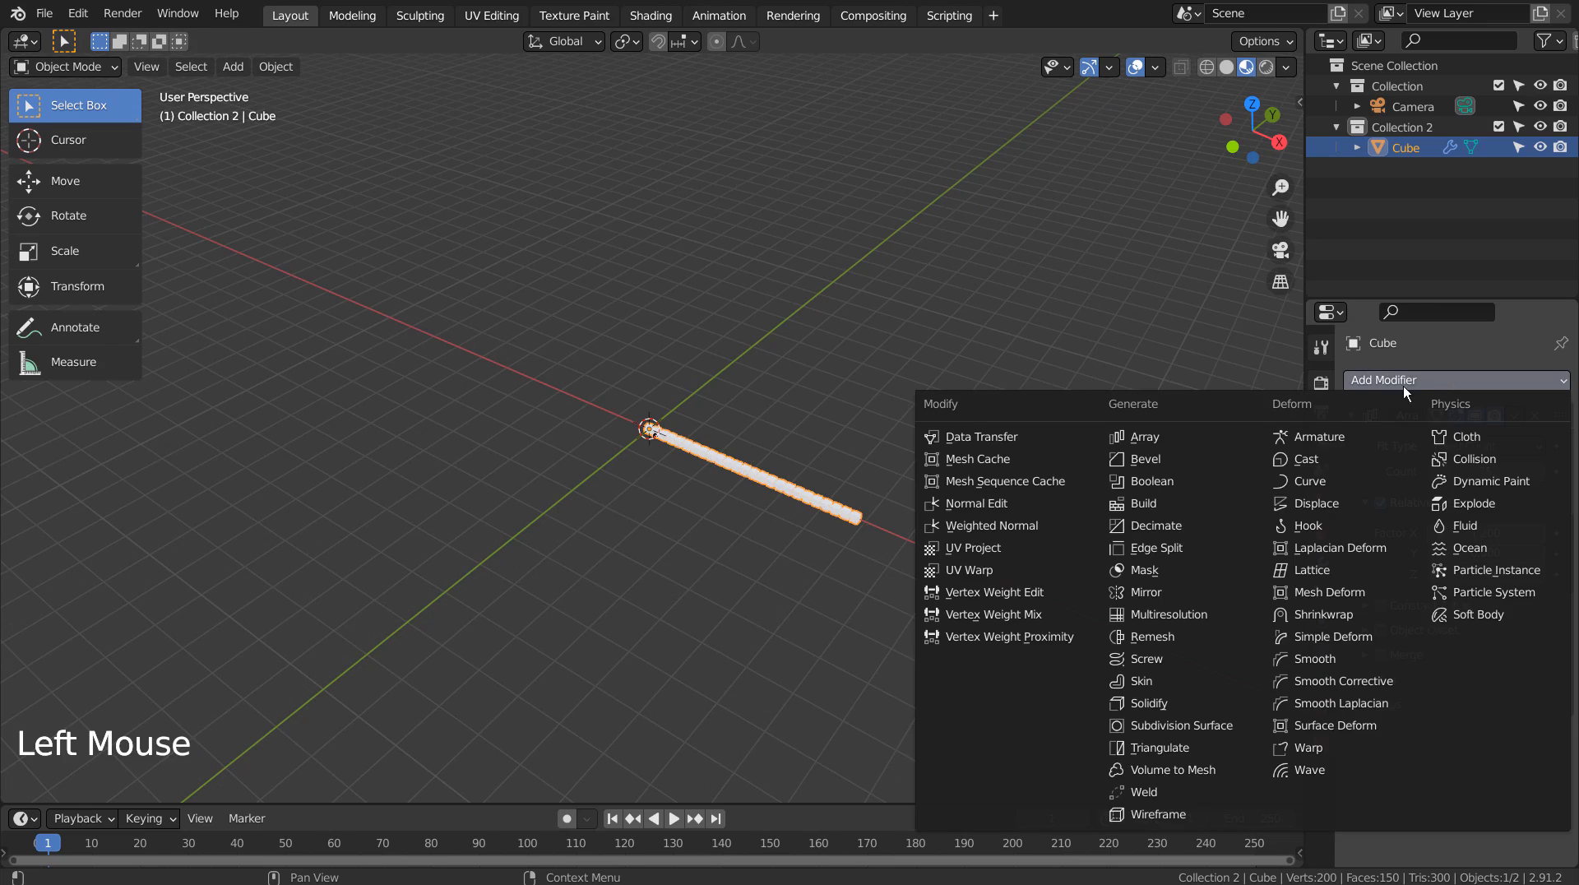
left_click(1184, 431)
scroll(1487, 538, "down", 5)
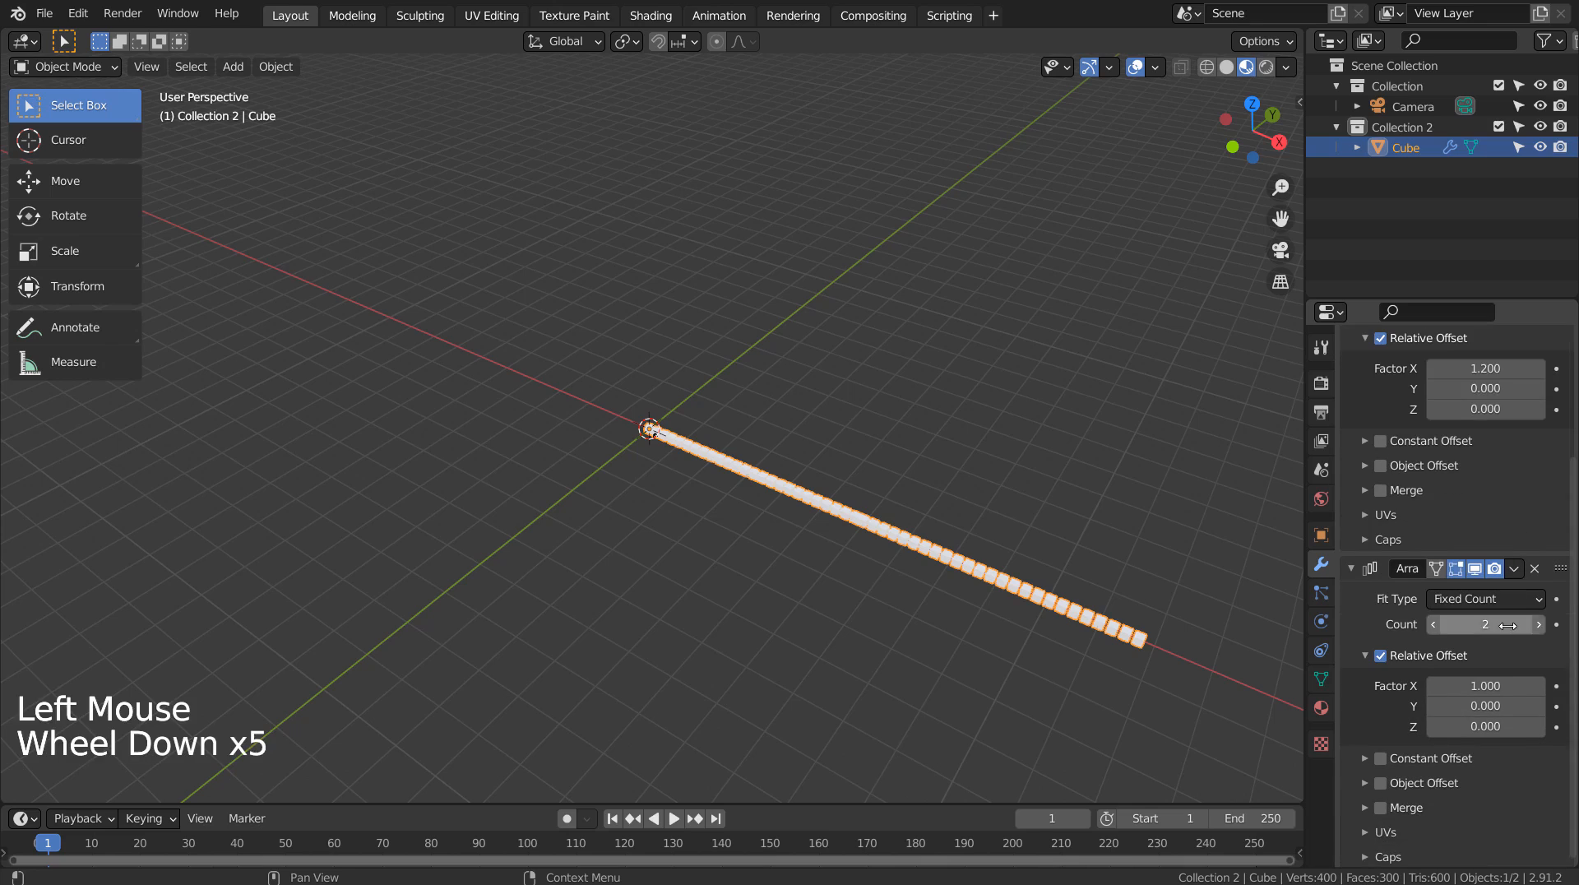
left_click(1499, 625)
type("25")
key("Return")
Set the second array's relative offset to 0 in X and 1.2 in Y.
double_click(1503, 682)
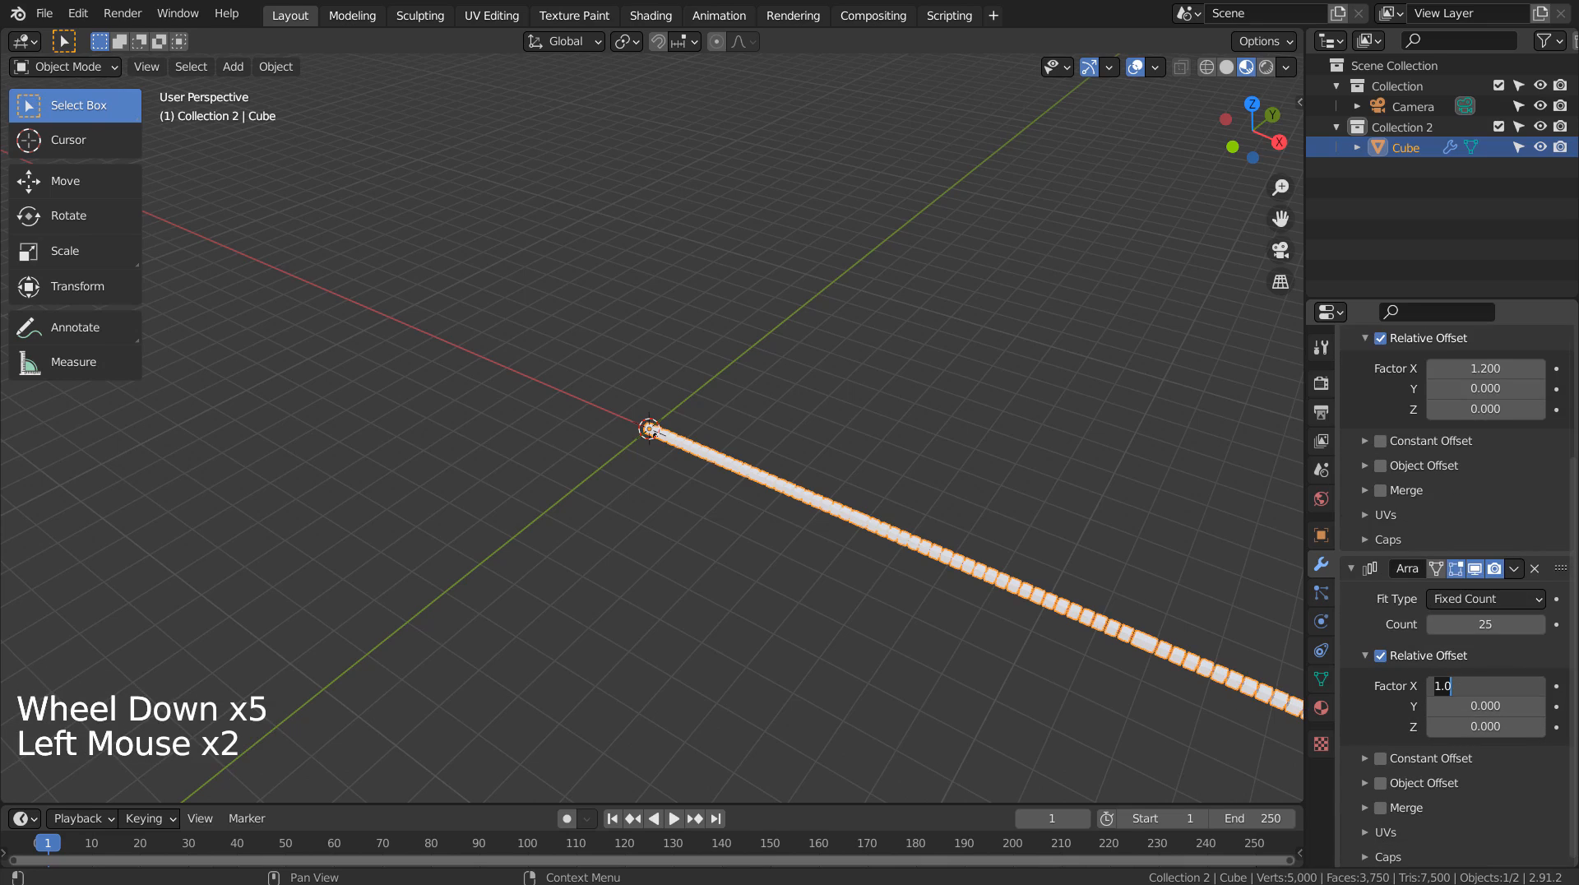
type("9")
key("BackSpace")
type("0")
key("Tab")
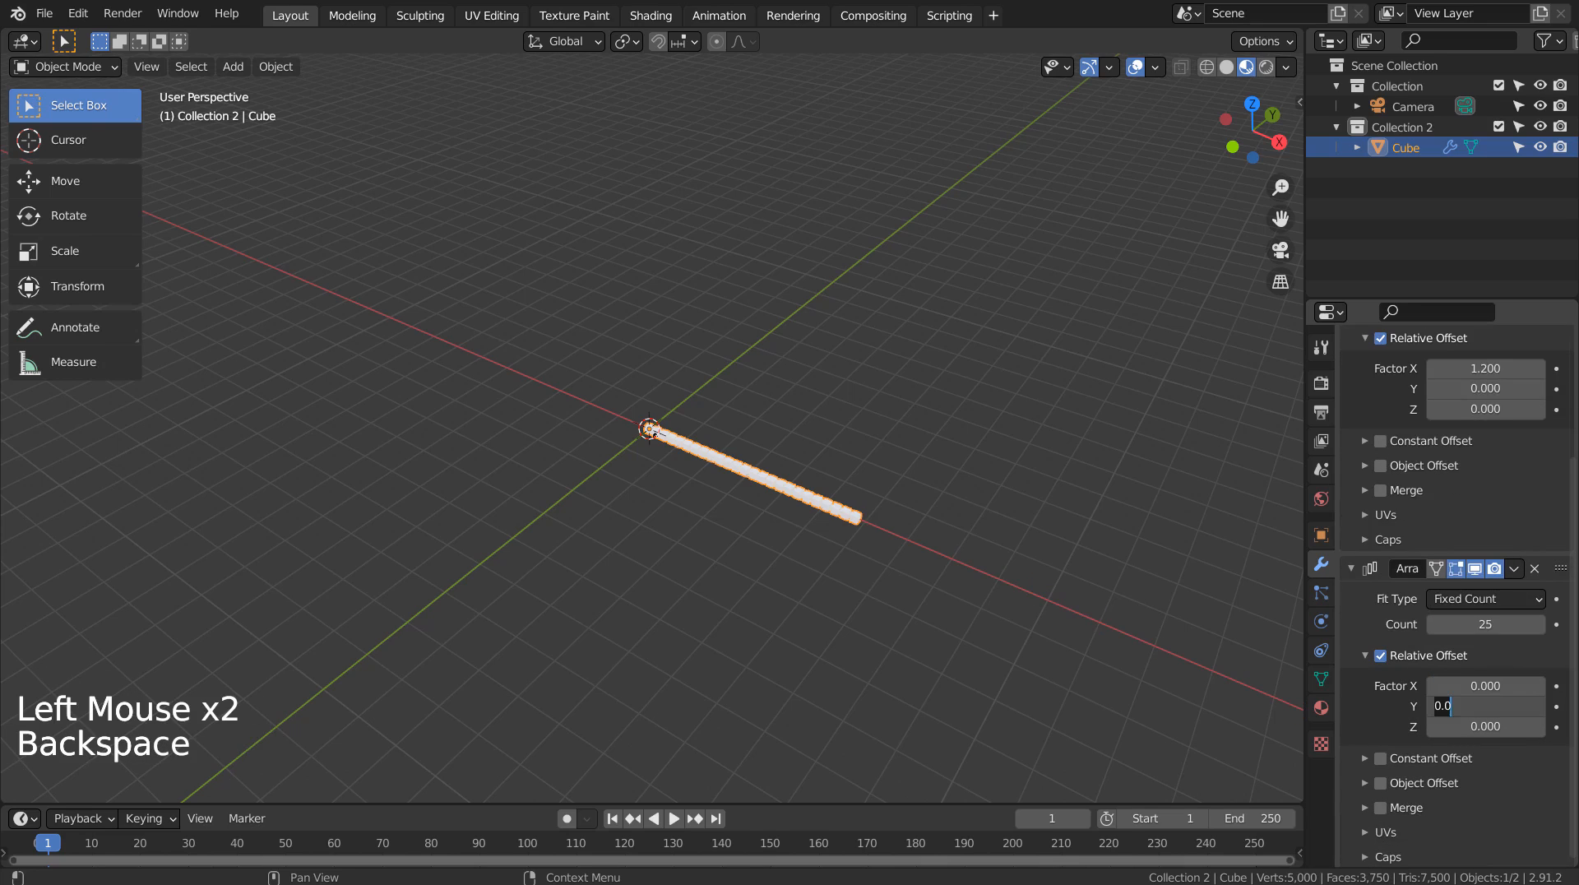
type("1.2")
key("Return")
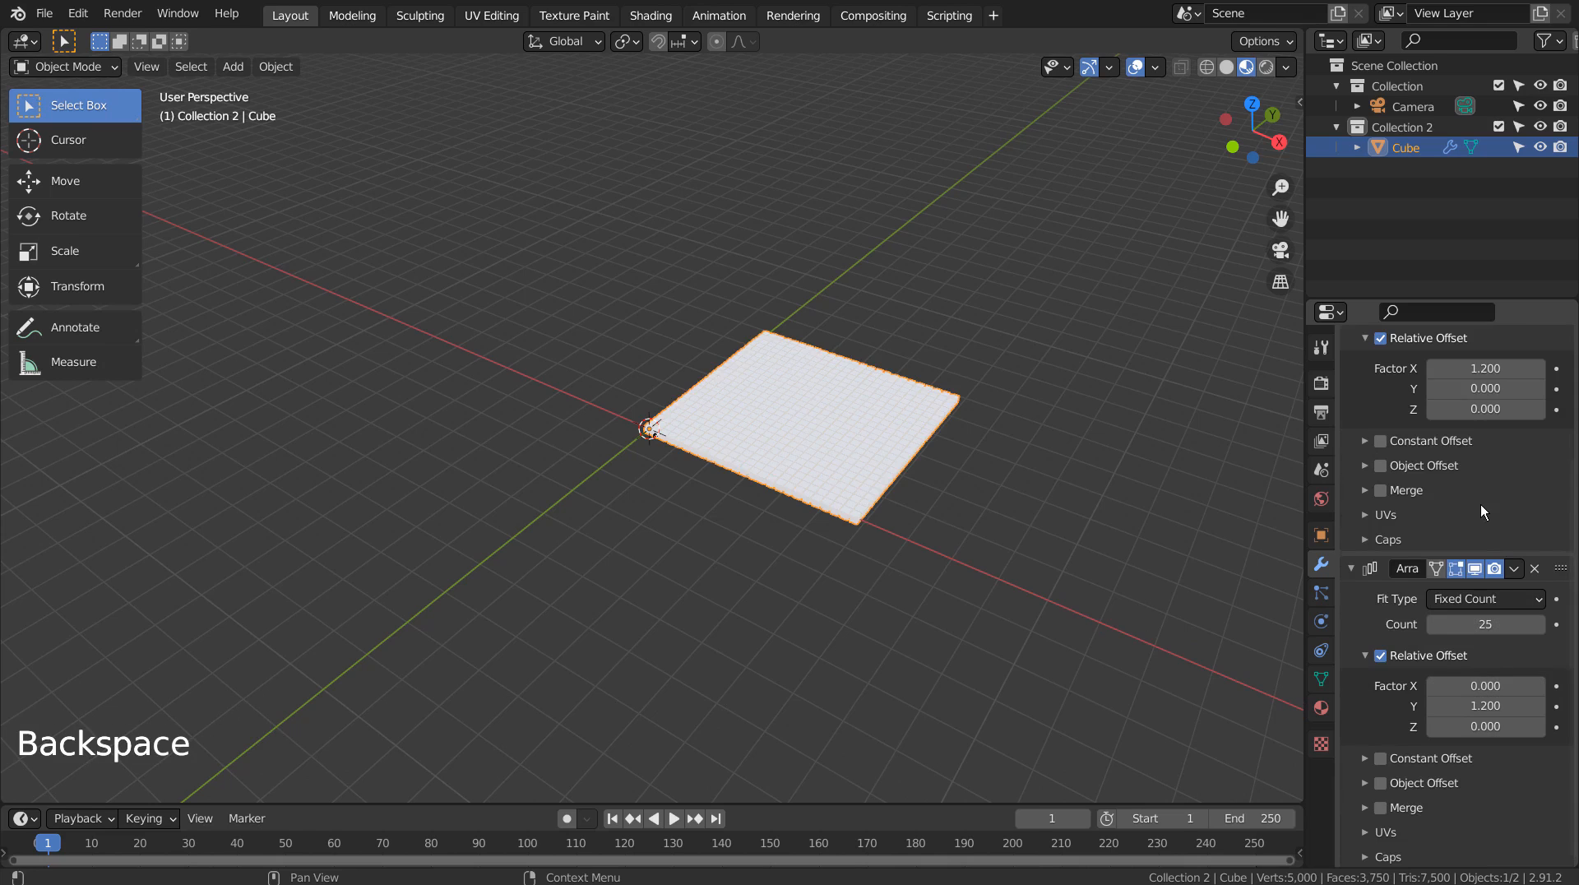
Add a third Array modifier to the cube with a count of 25.
scroll(1486, 511, "up", 11)
left_click(1448, 380)
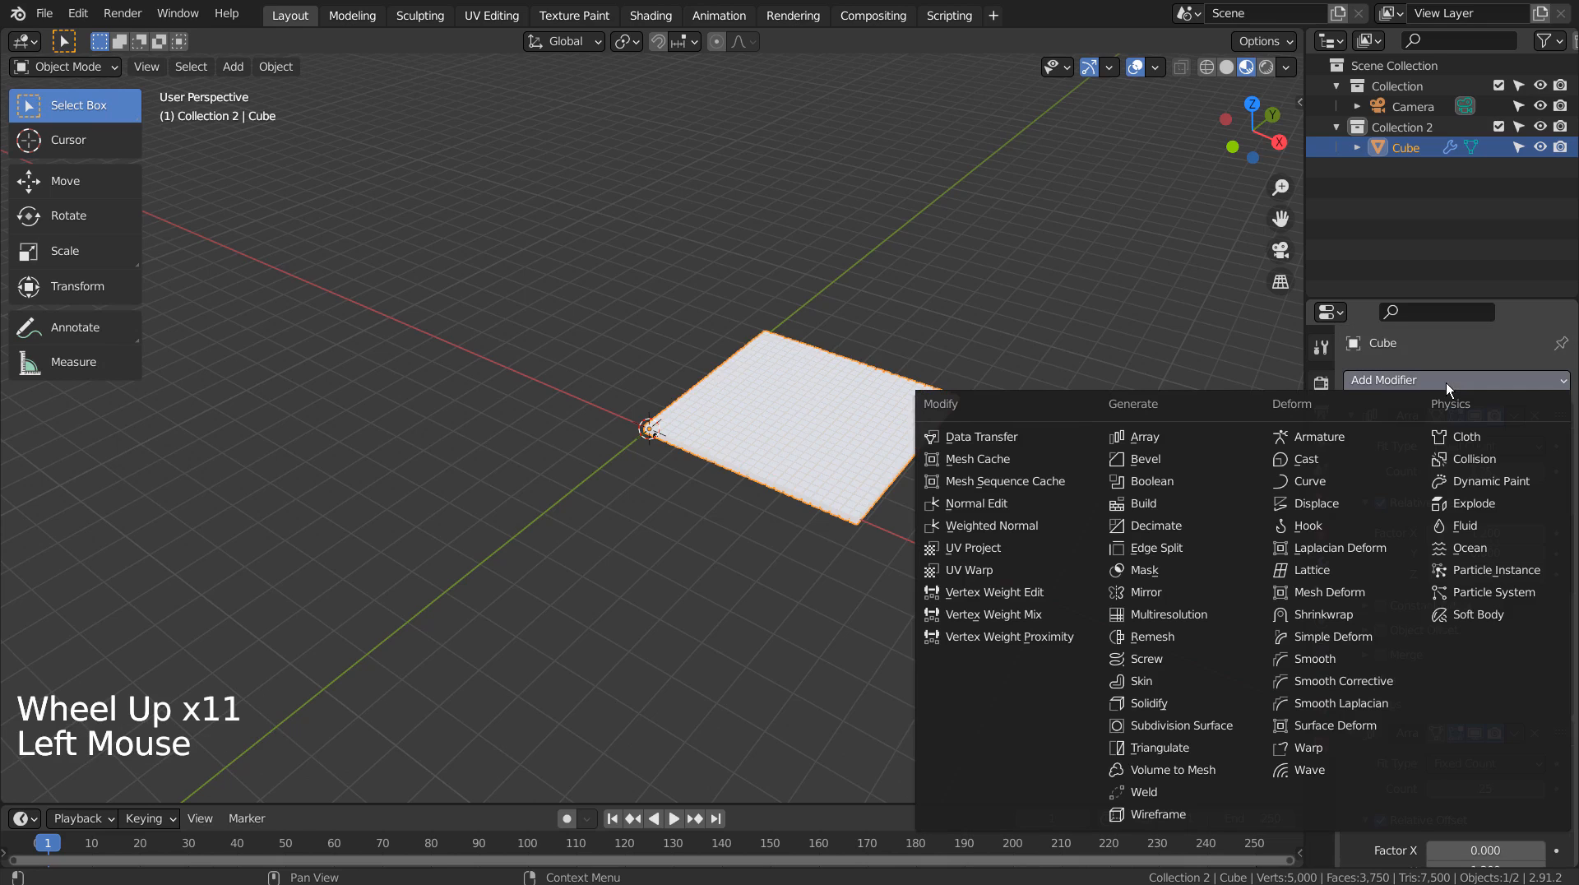
left_click(1191, 437)
scroll(1422, 475, "down", 16)
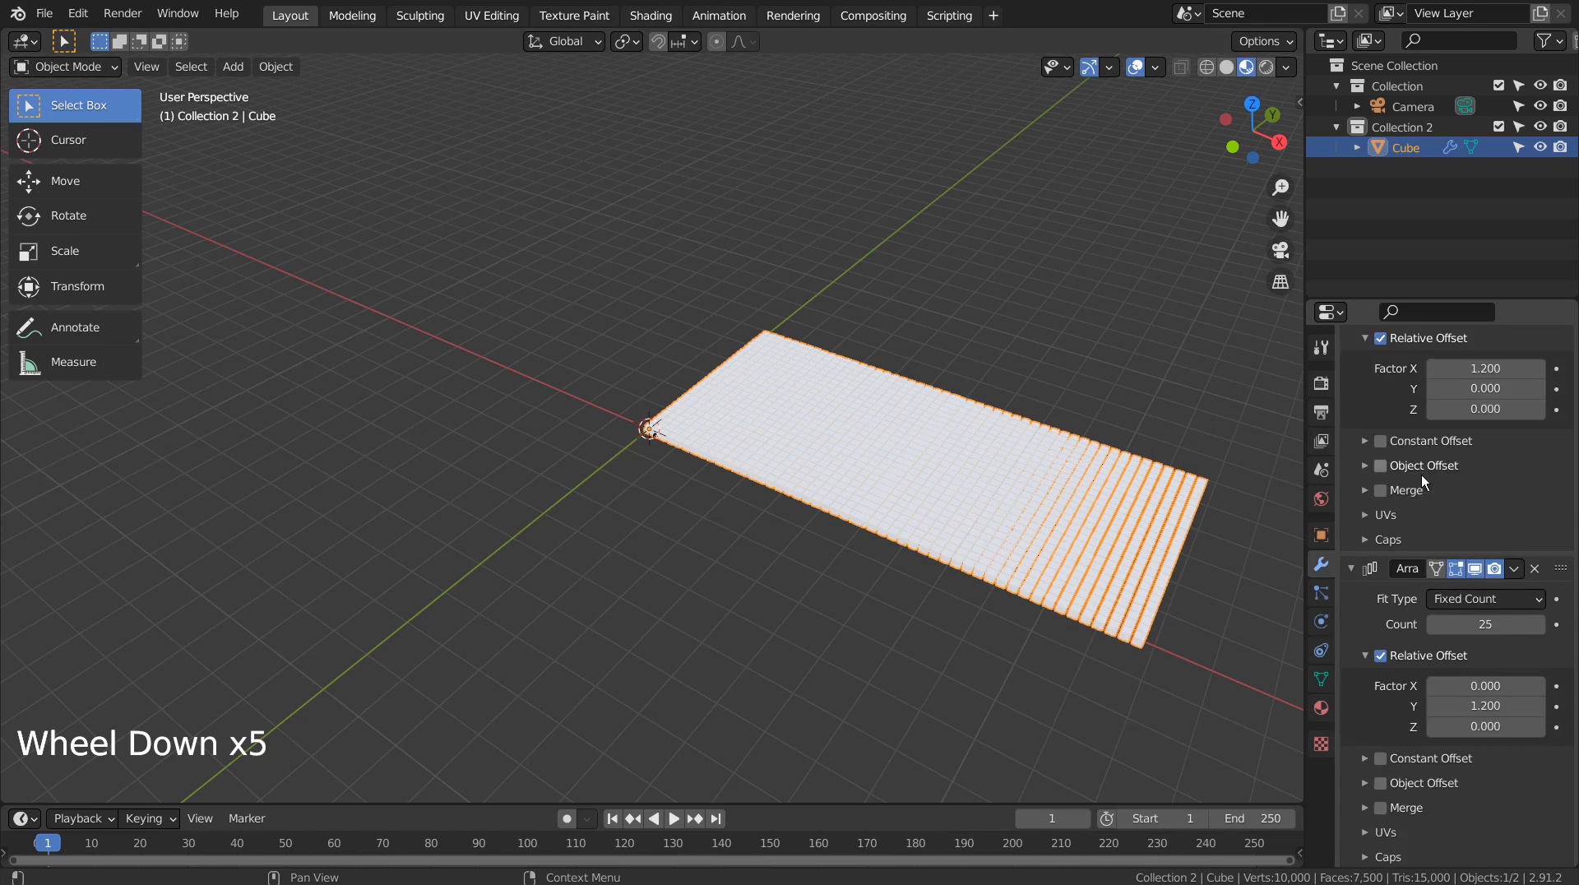
left_click(1471, 607)
left_click(1471, 619)
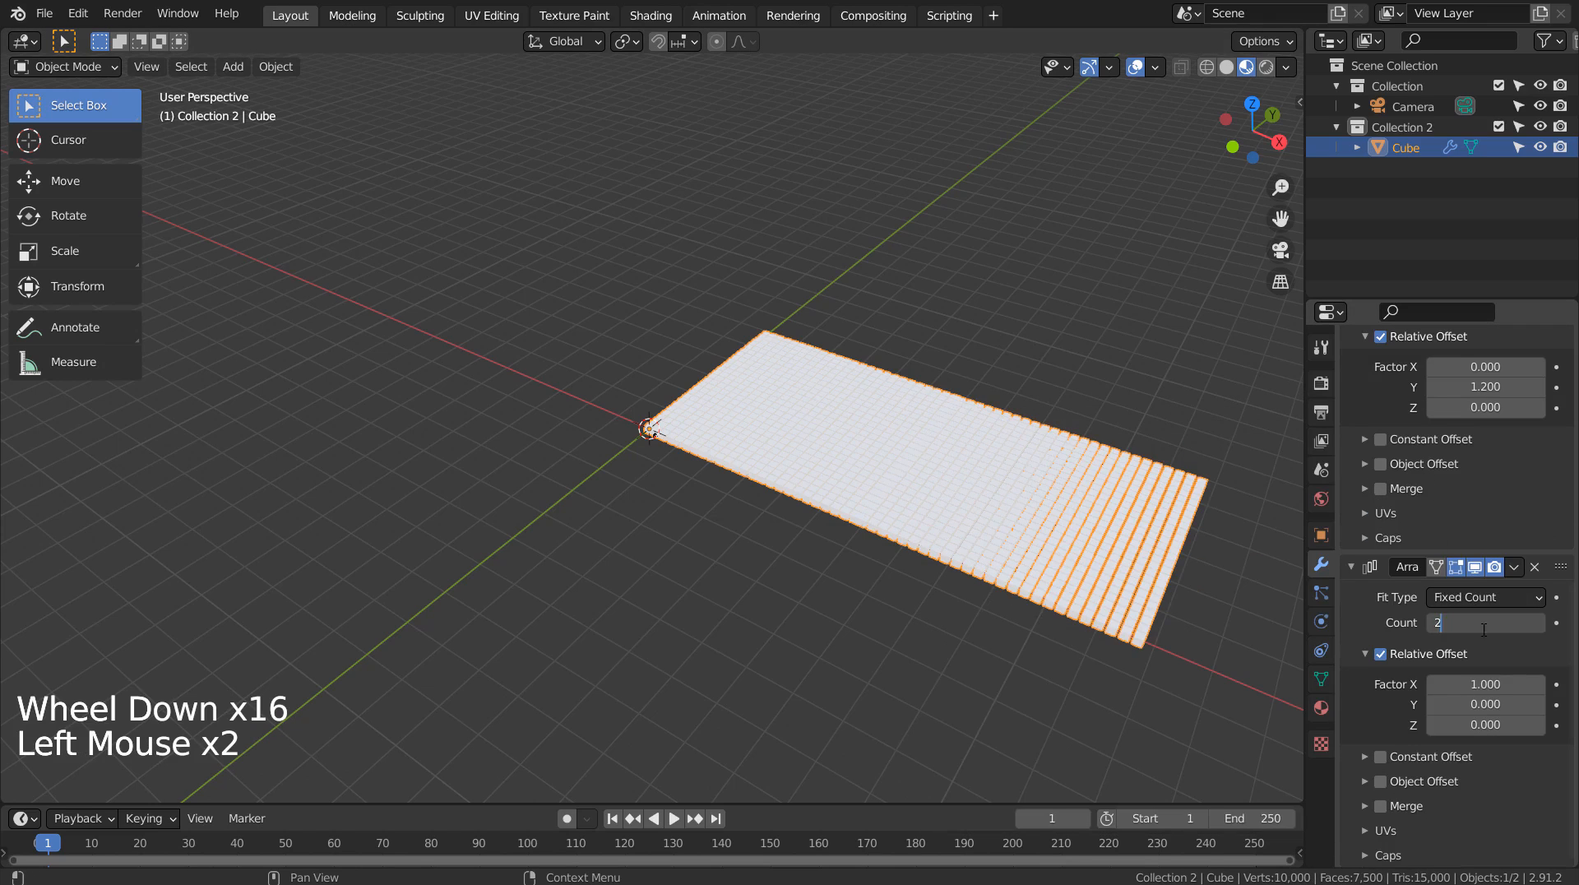
type("25")
Set the third array's relative offset to 0 in X and 1.2 in Z, leaving Y at 0.
left_click(1491, 683)
type("0")
key("Tab")
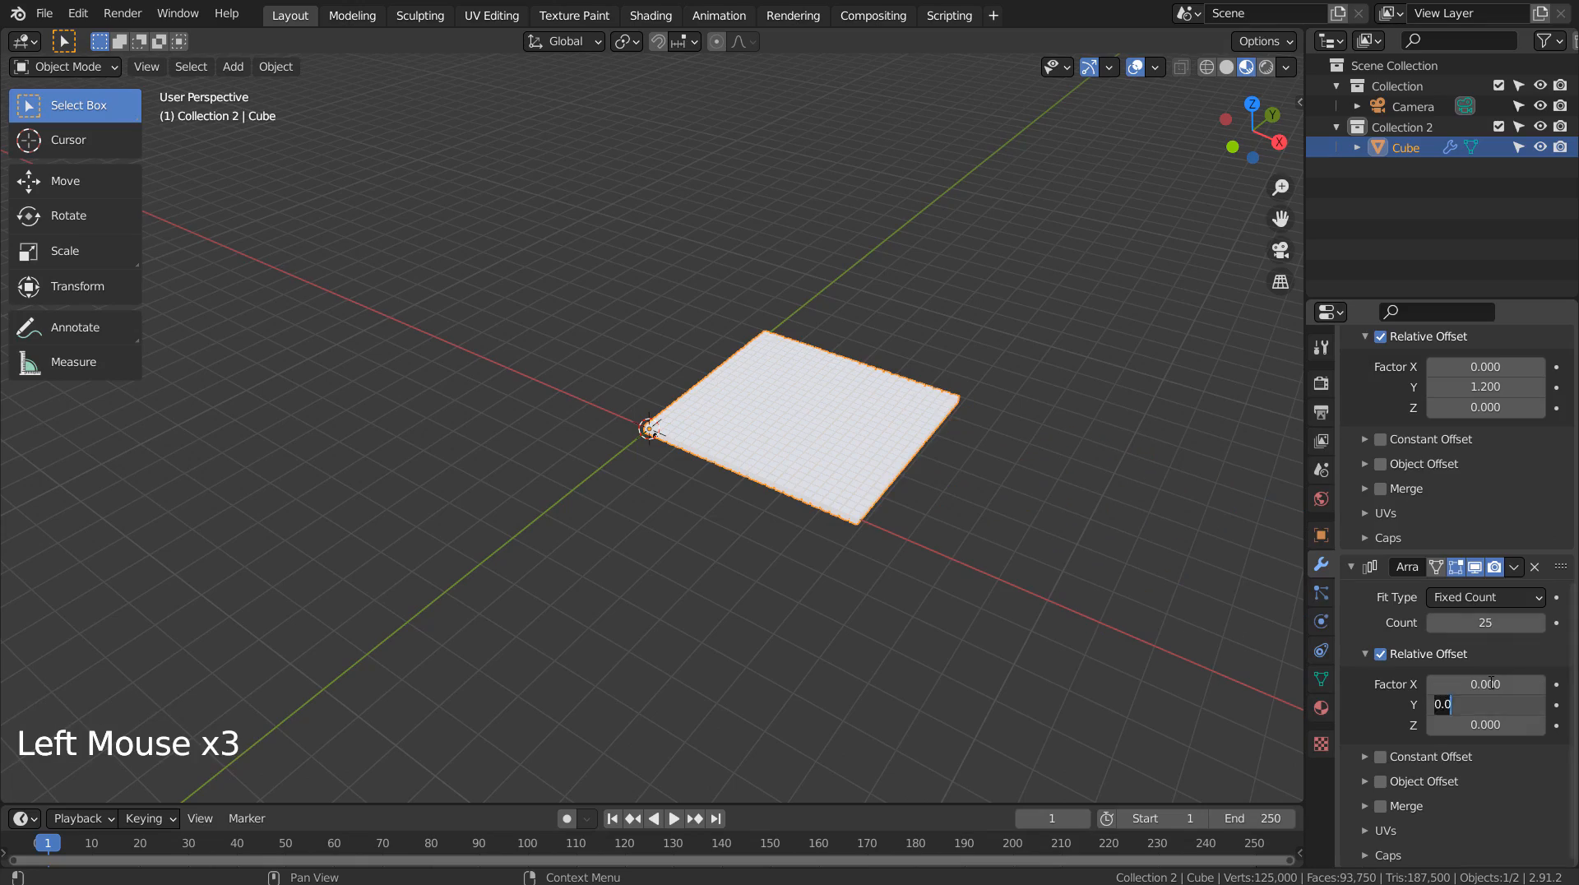
key("Tab")
type("1.2")
key("Return")
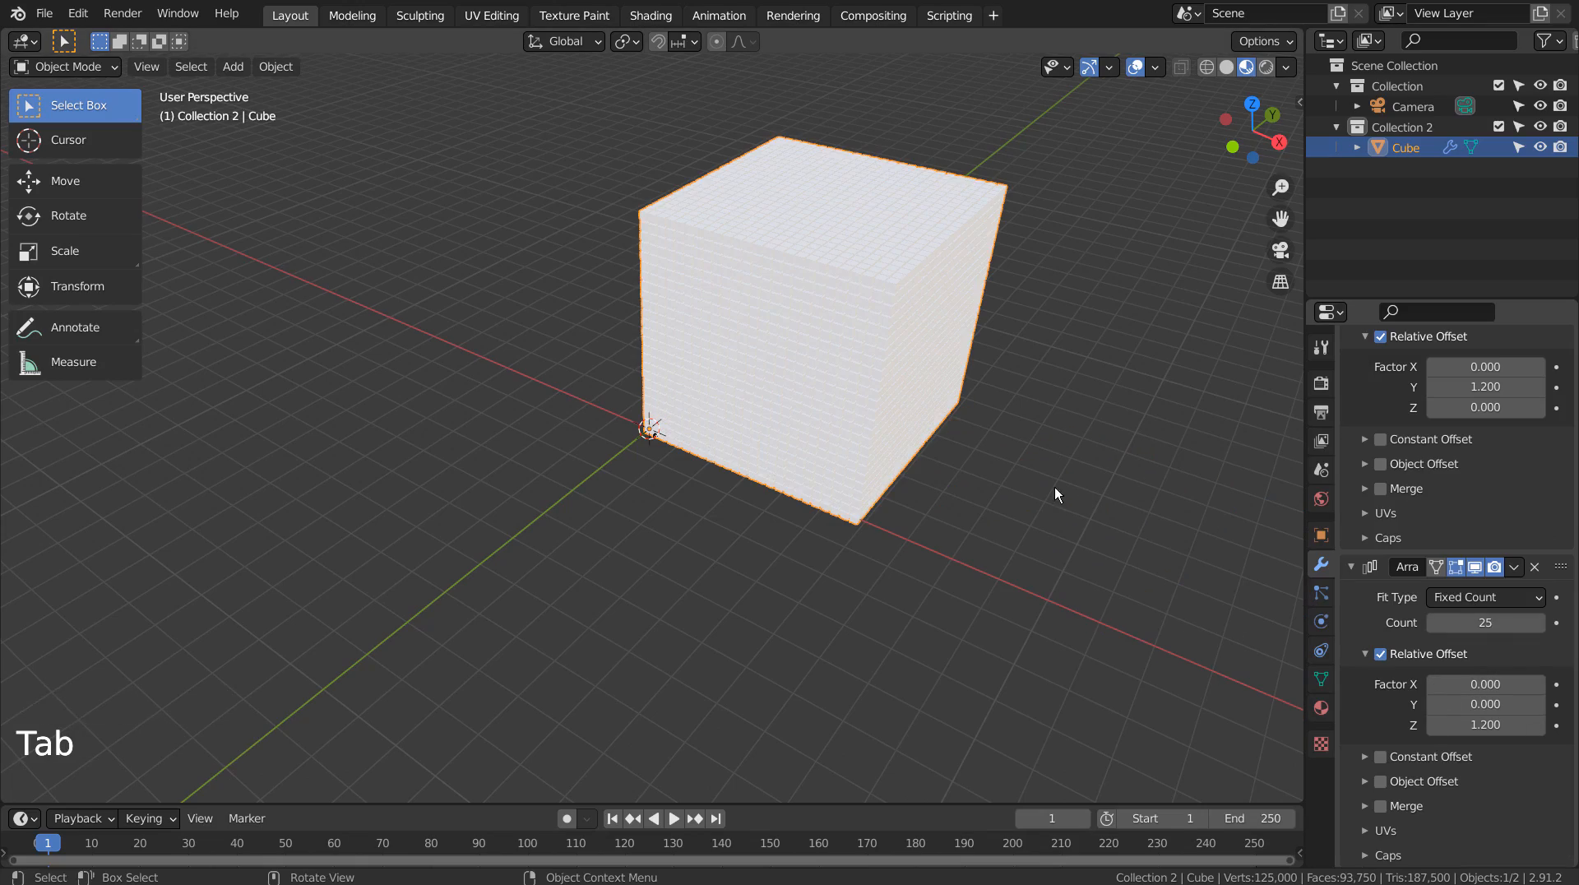
Rotate the arrayed cube block by about -49° in the front view and about -41° in the right view.
mouse_move(1058, 491)
middle_mouse_down()
mouse_move(856, 500)
mouse_move(778, 467)
mouse_move(1048, 460)
middle_mouse_up()
key("KP_1")
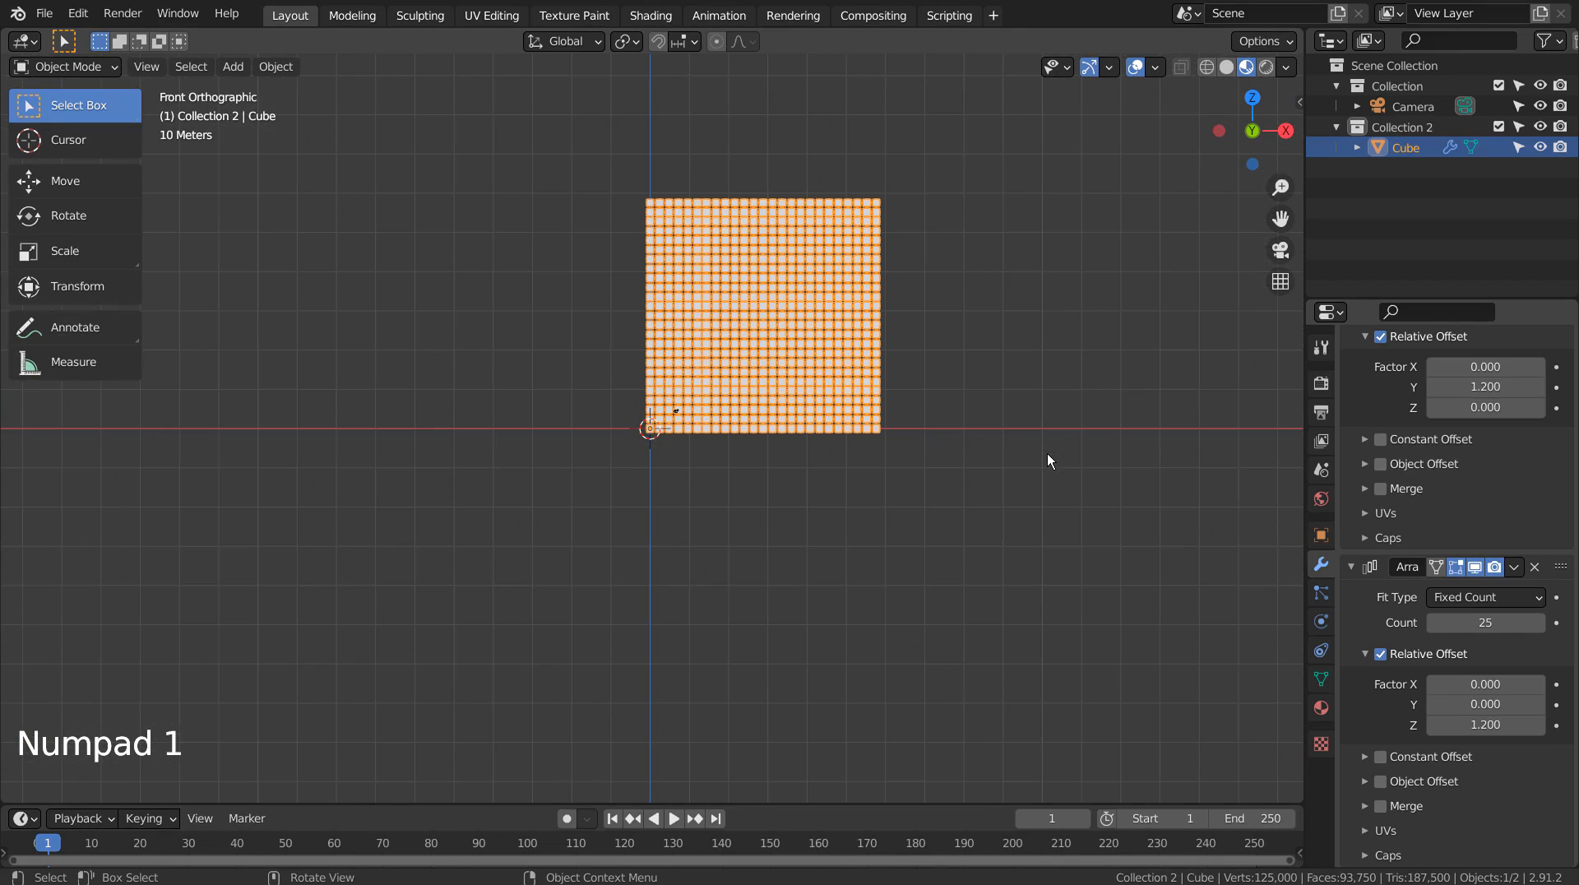
key("r")
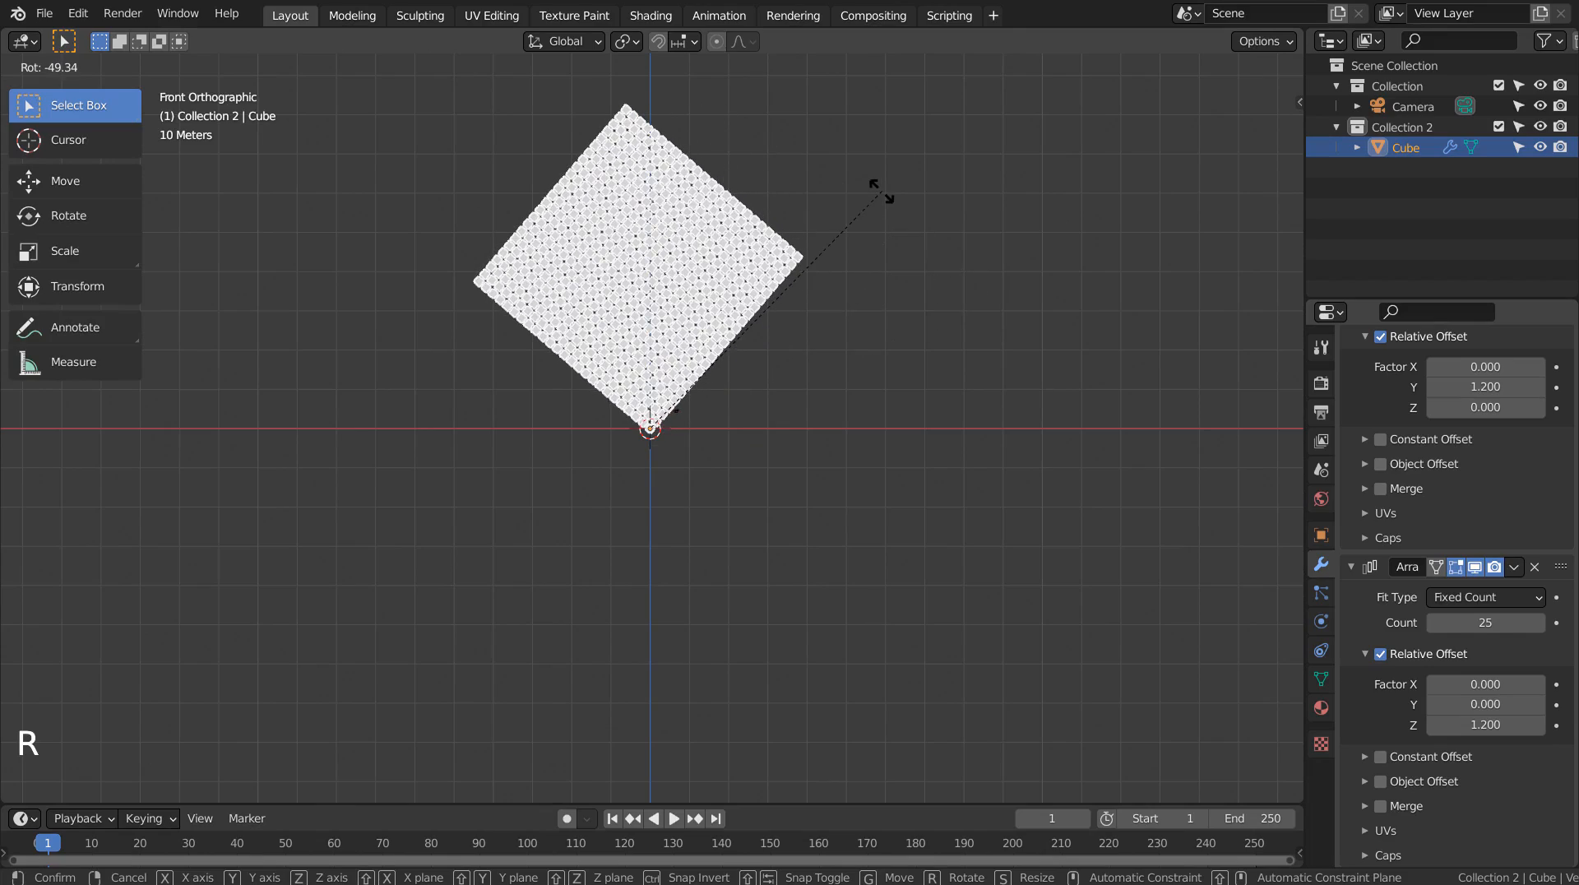
left_click(881, 189)
middle_click_drag(1074, 403, 840, 436)
key("KP_3")
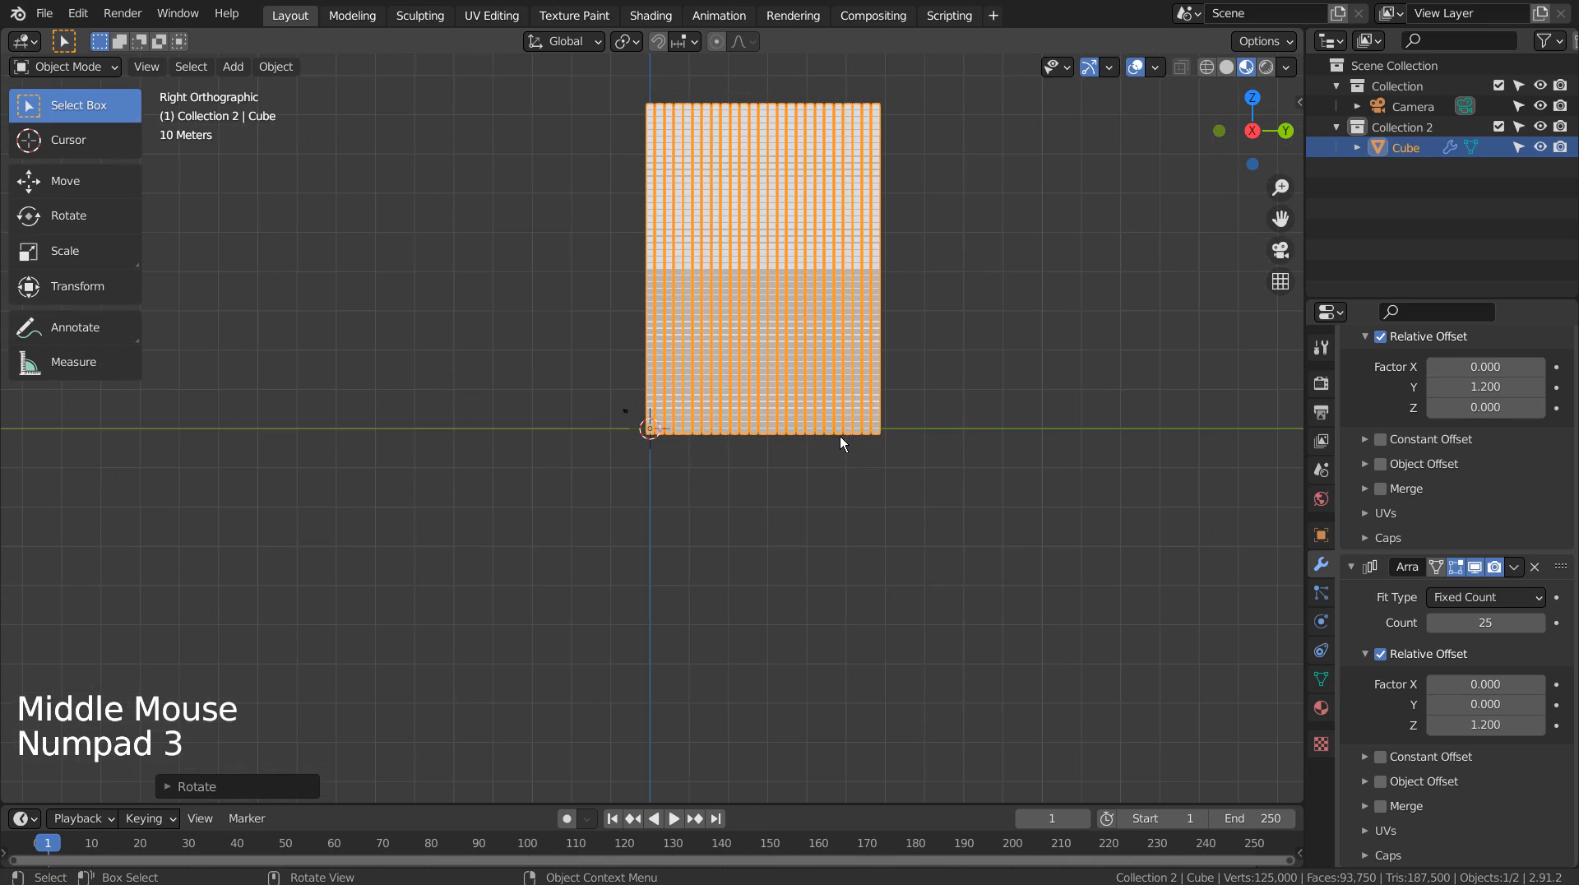
key("r")
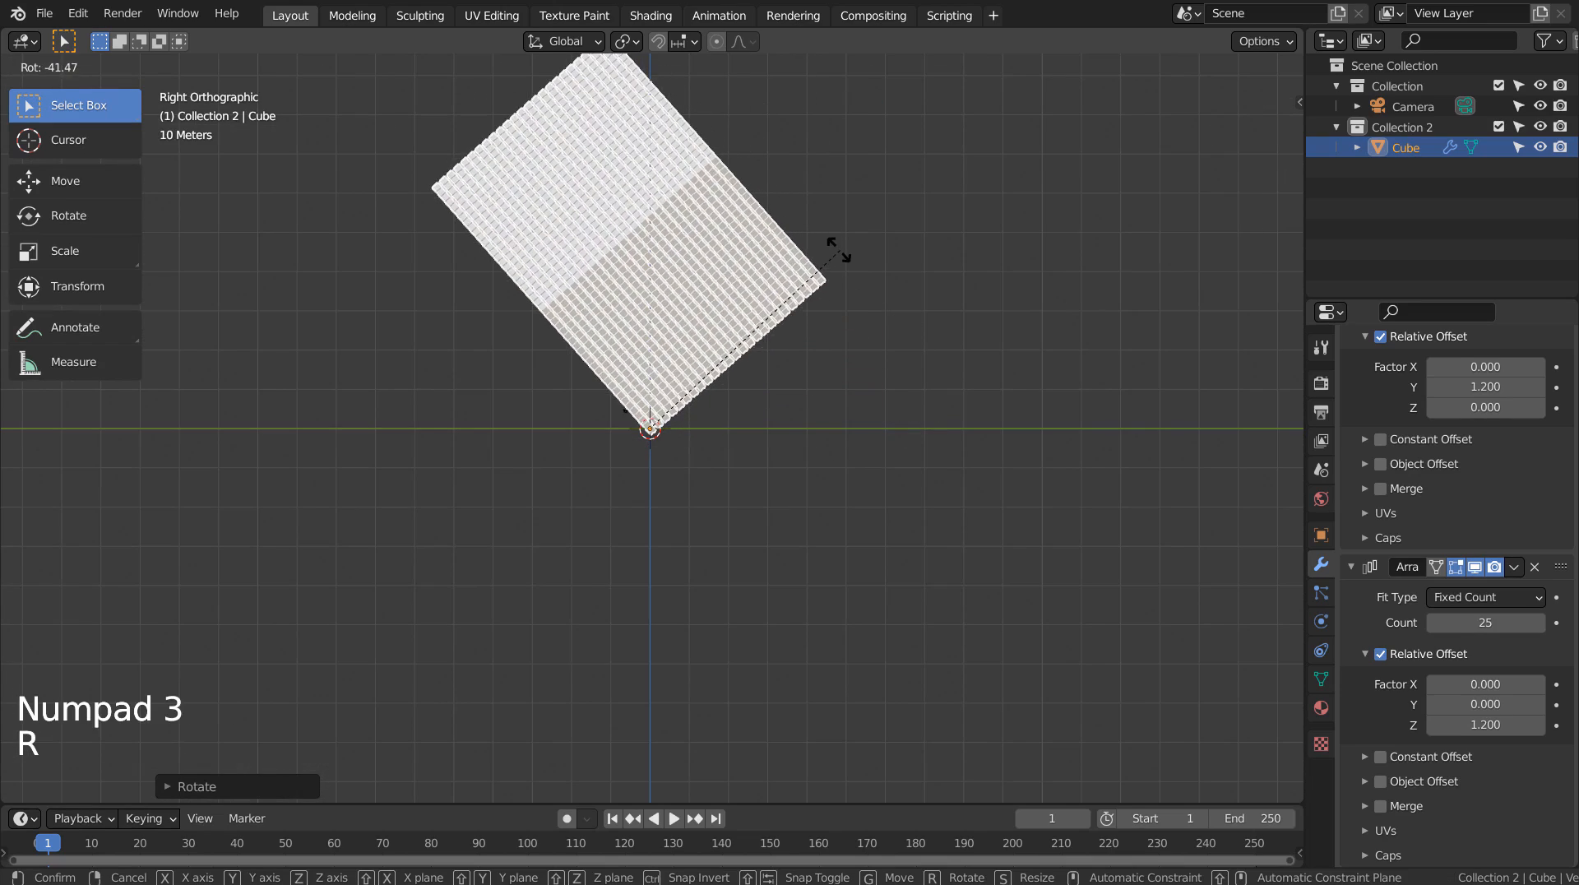
left_click(837, 253)
Raise the rotated cube block along the global Z axis, well above the grid floor.
middle_click_drag(836, 253, 637, 319)
scroll(817, 450, "down", 2)
key("g")
key("z")
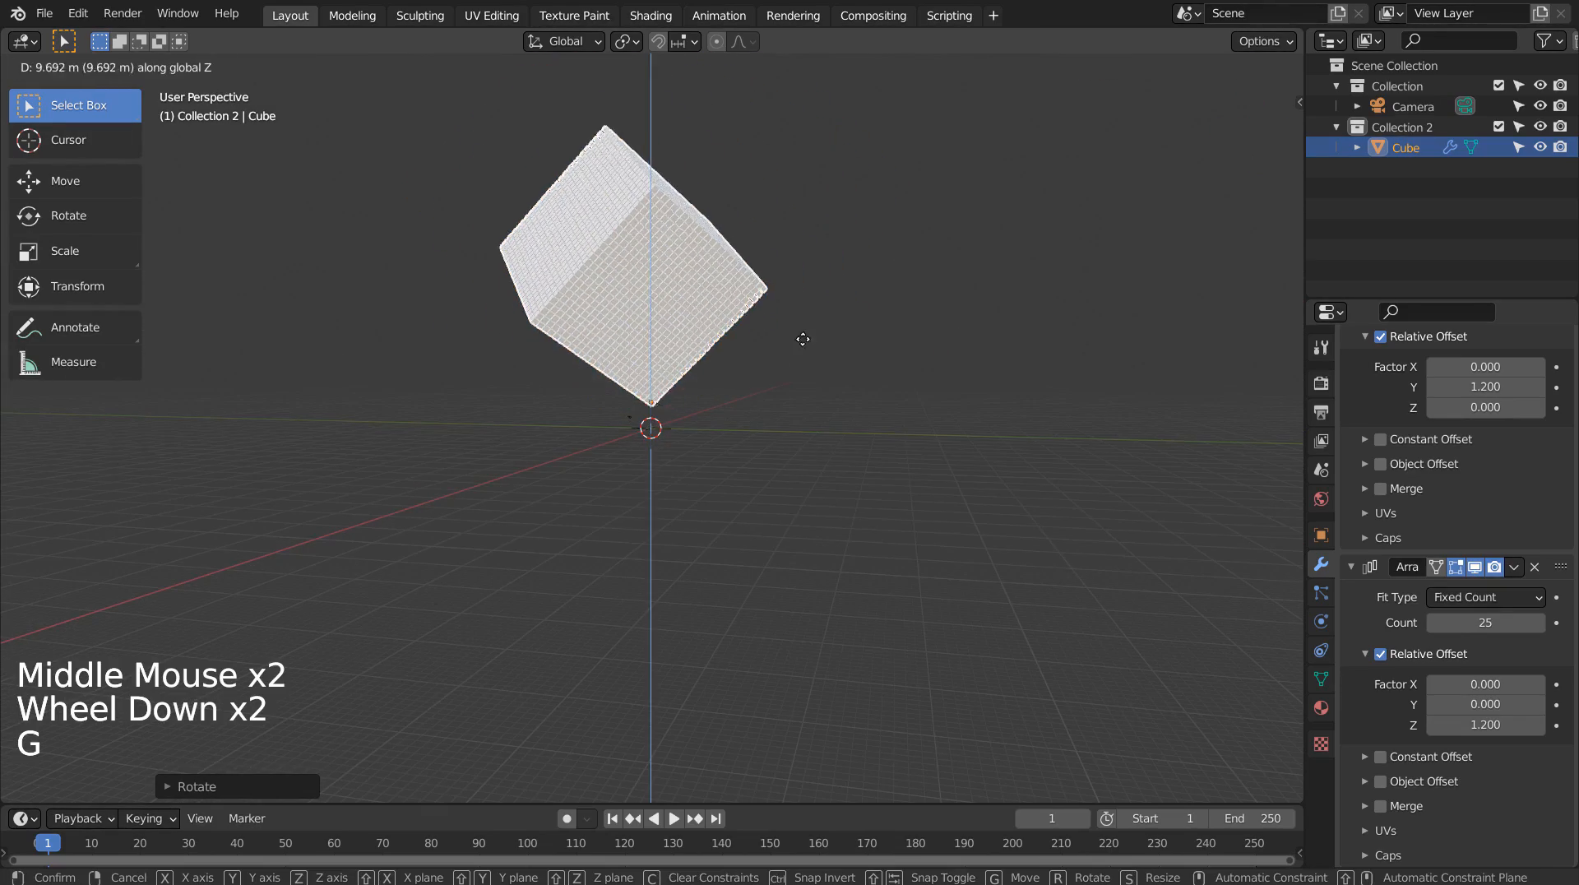
left_click(731, 244)
Deselect the cube block and add a plane mesh at the world origin beneath it.
middle_click_drag(731, 243, 880, 500)
scroll(861, 256, "down", 3)
left_click(875, 495)
key("shift+a")
mouse_move(842, 470)
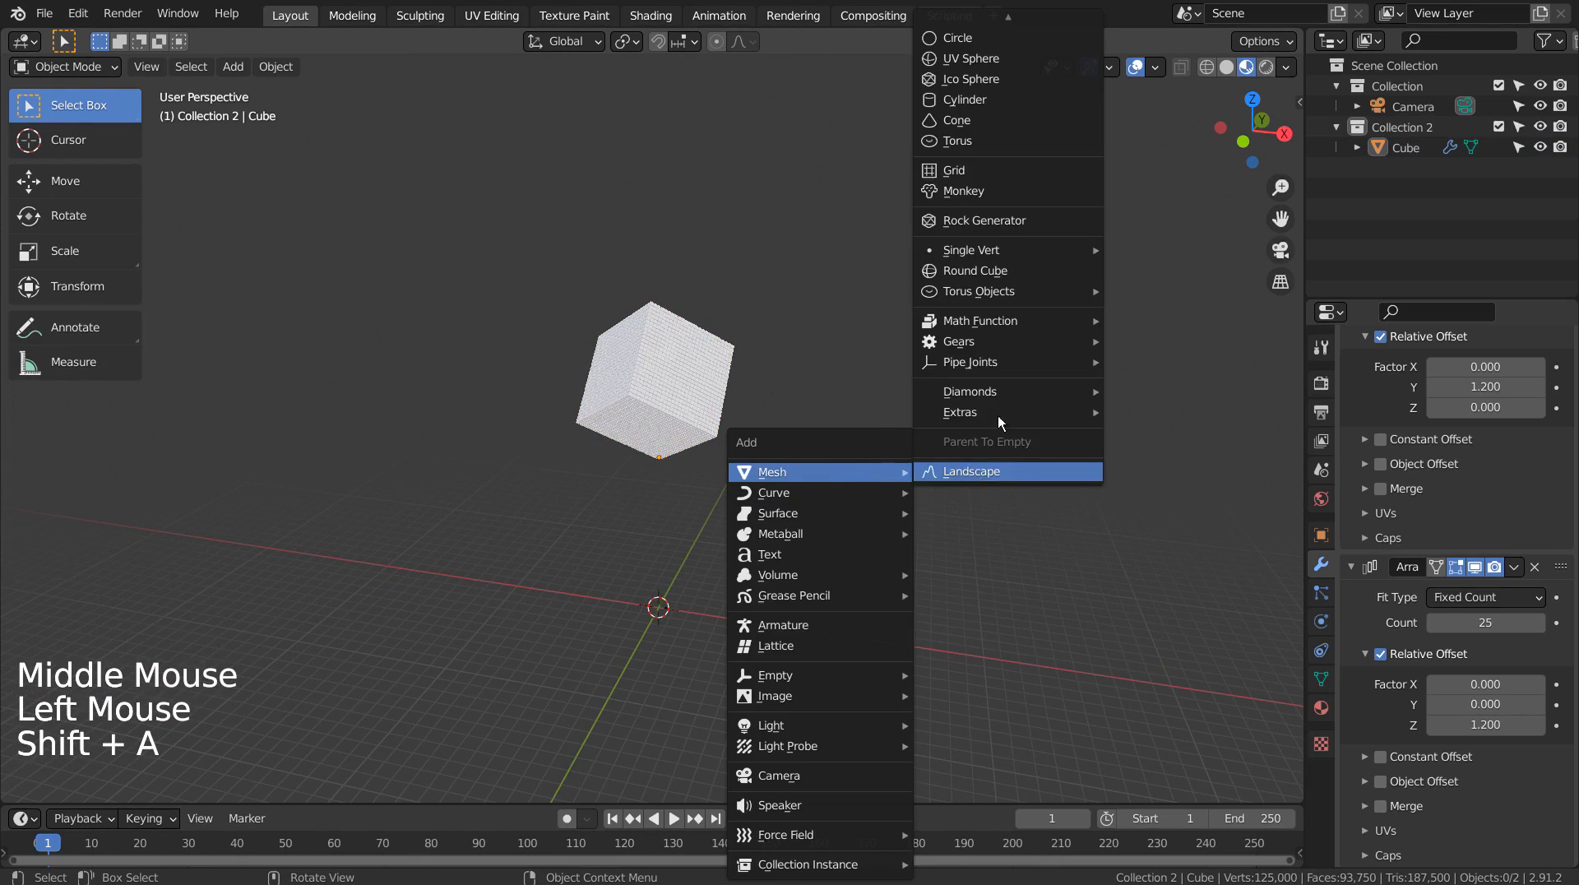
left_click(974, 26)
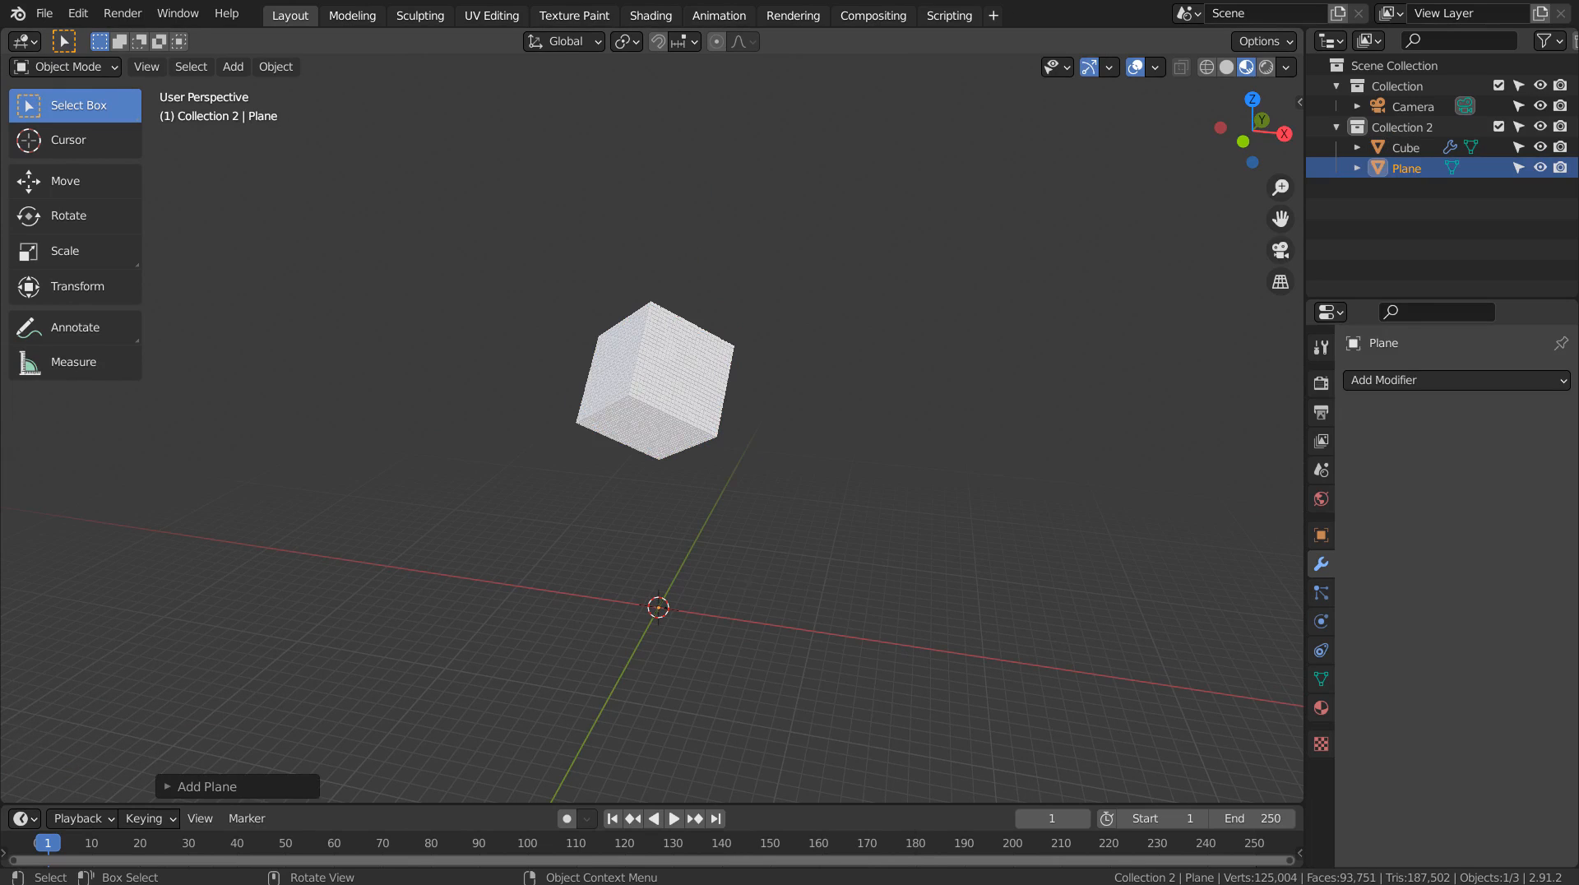
Scale the plane up by a factor of about 2878 to form a huge ground surface under the block.
key("s")
left_click(1232, 522)
key("s")
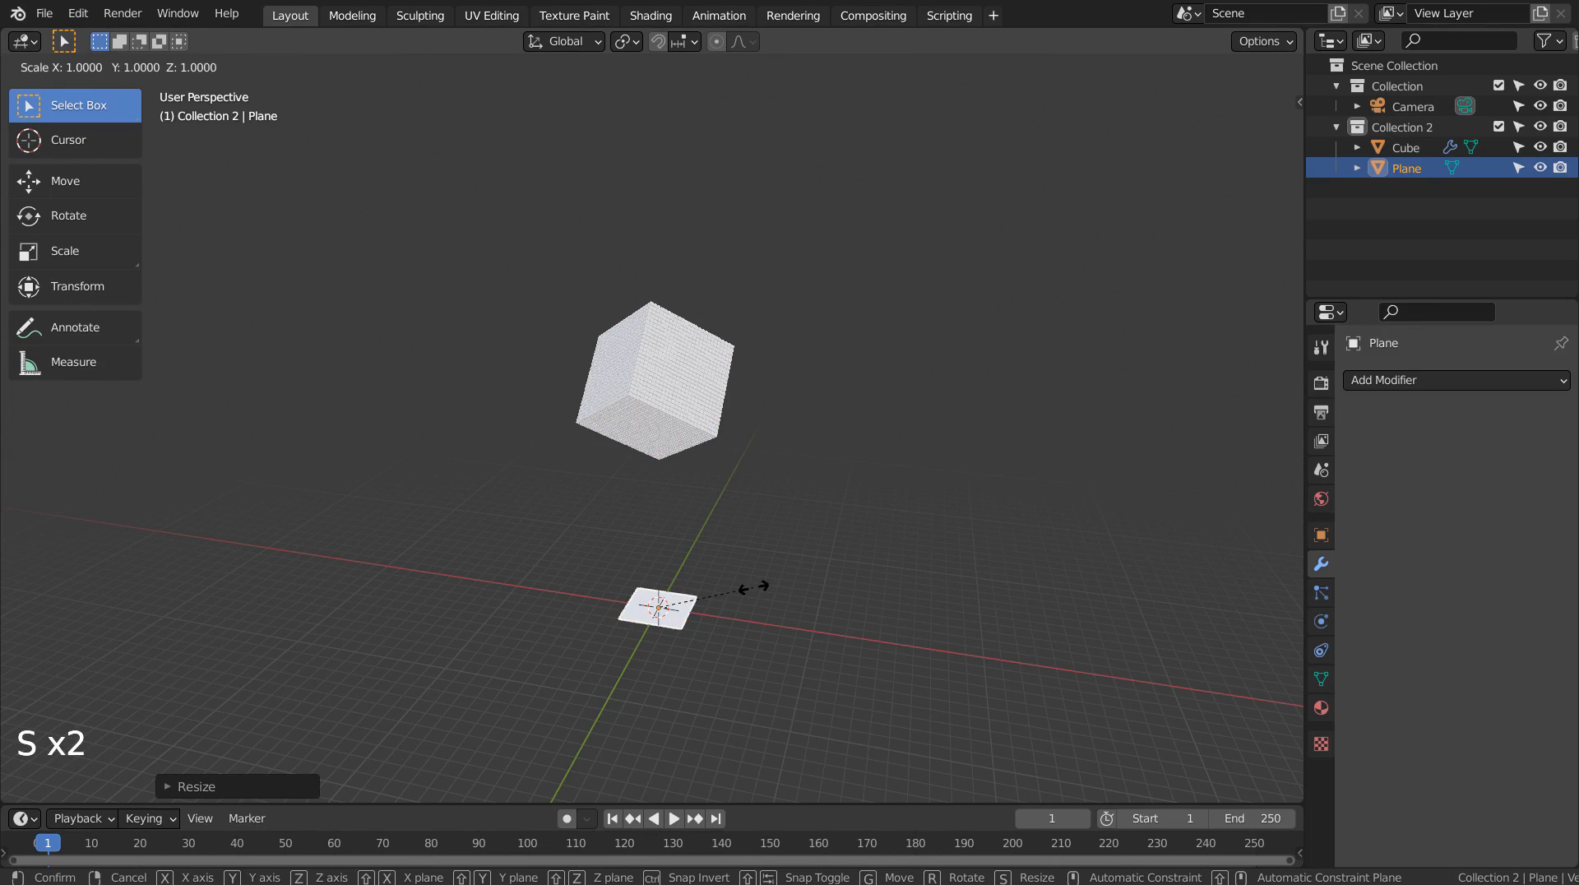
left_click(1223, 440)
key("s")
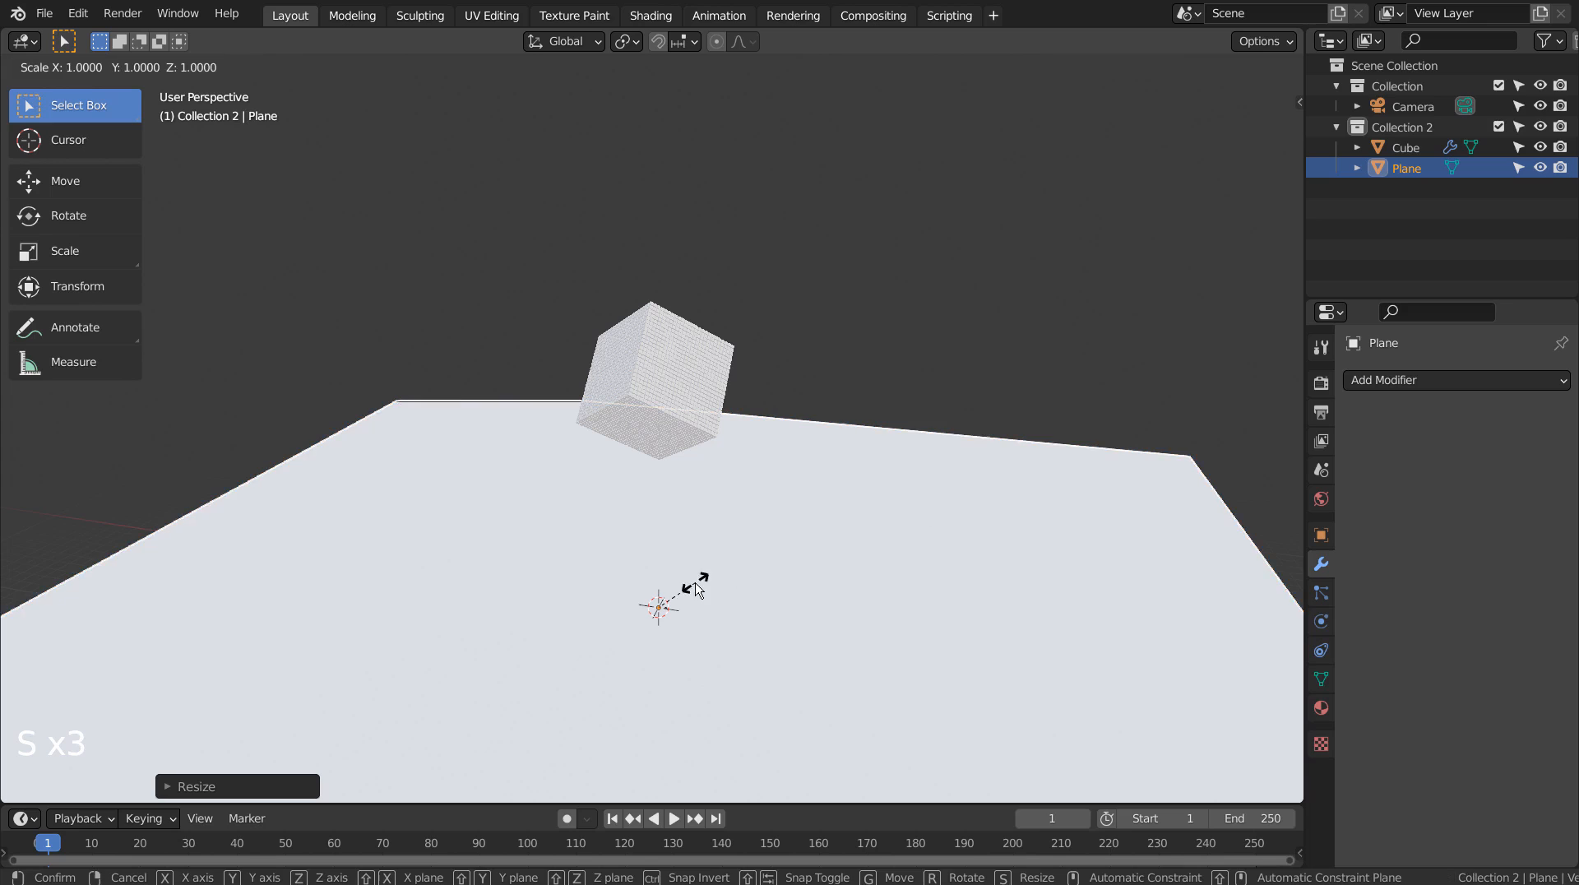
left_click(990, 542)
Set the viewport's clip end distance to 11111 m.
middle_click_drag(994, 546, 952, 574)
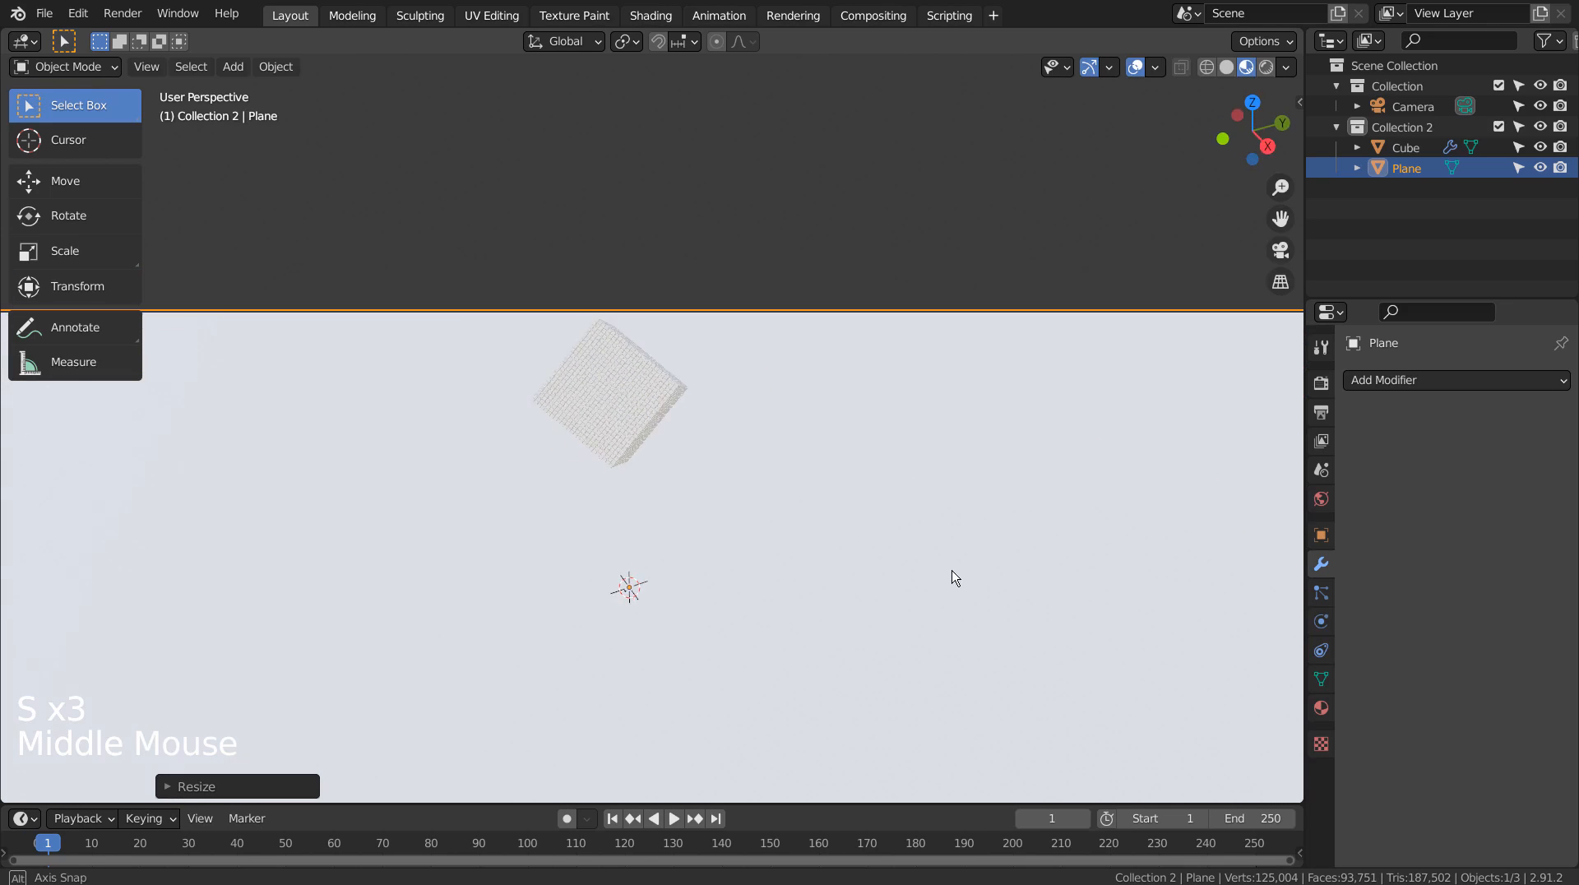
key("n")
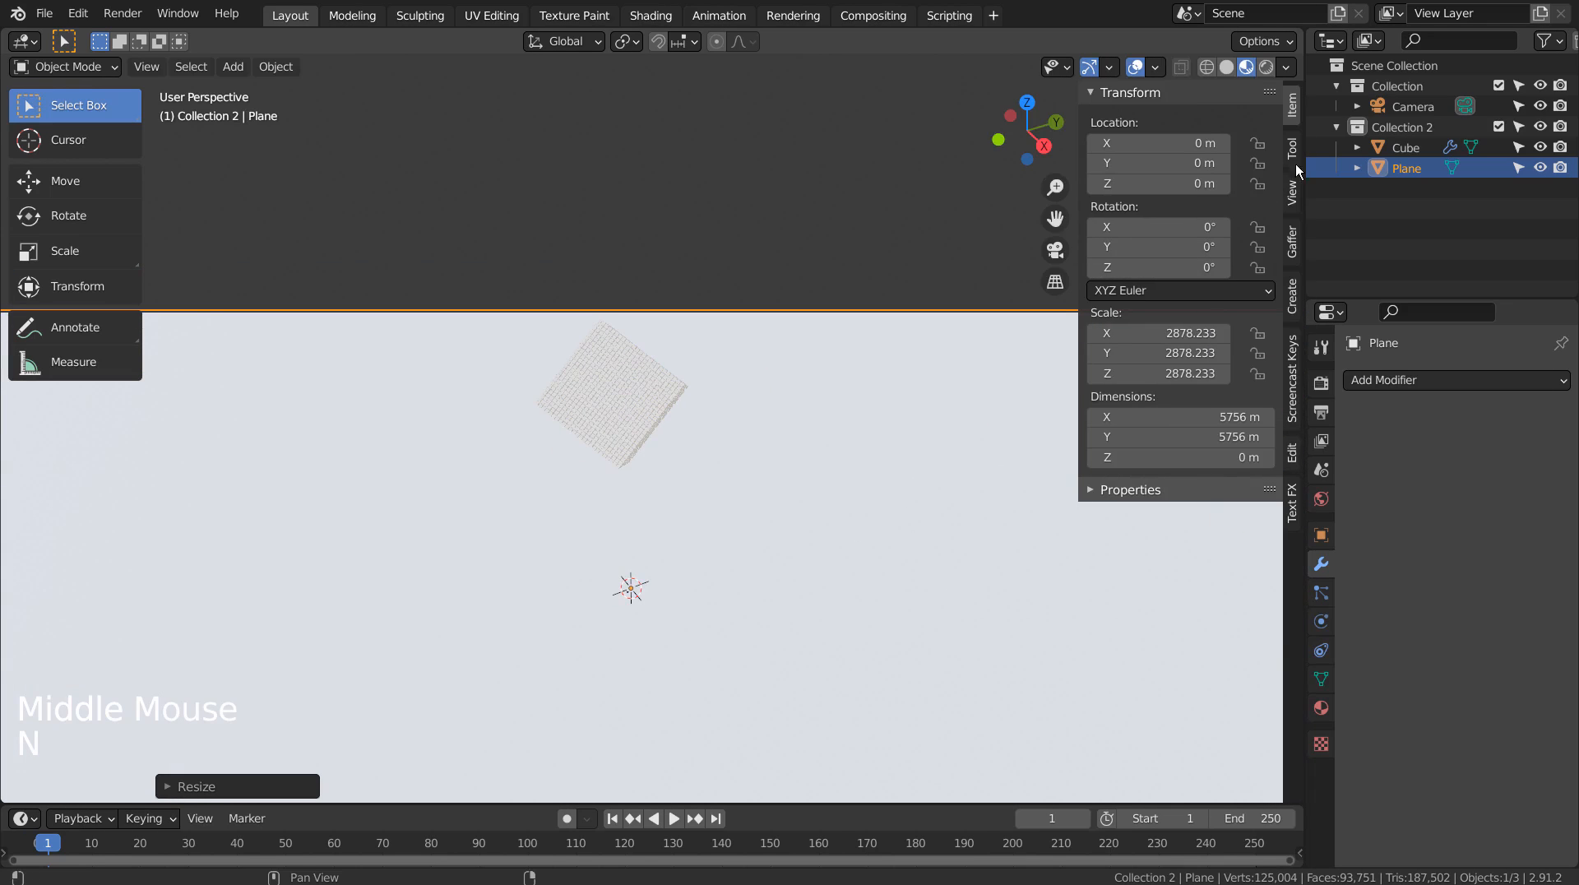
left_click(1293, 192)
double_click(1218, 164)
type("11111")
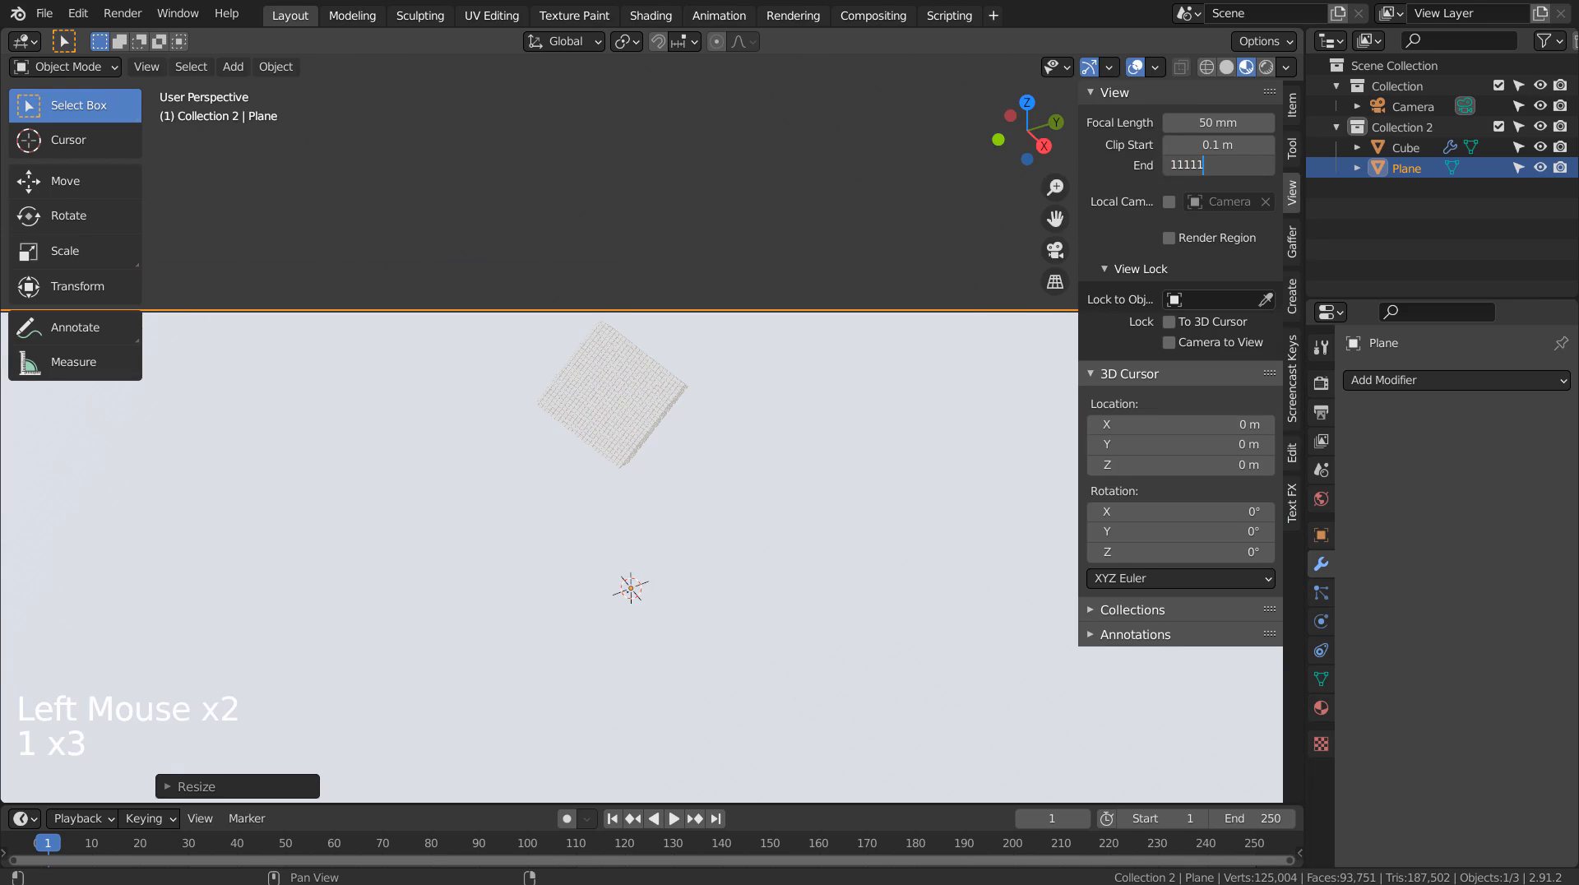
key("Return")
left_click(783, 414)
middle_click_drag(822, 529, 885, 452)
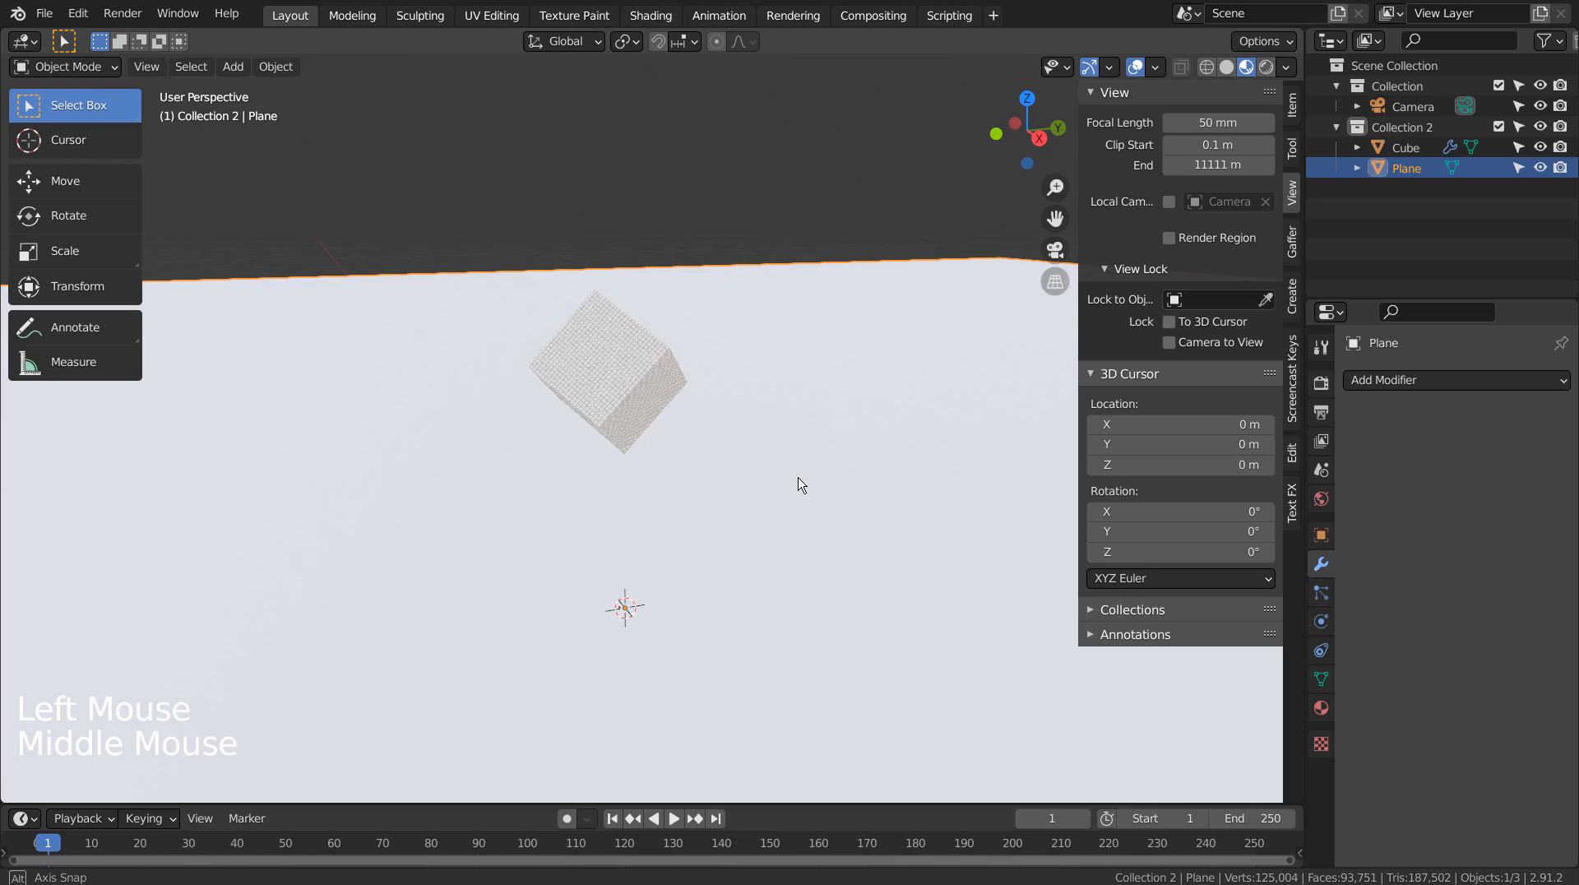
Select the cube block and apply all three of its Array modifiers.
left_click(642, 402)
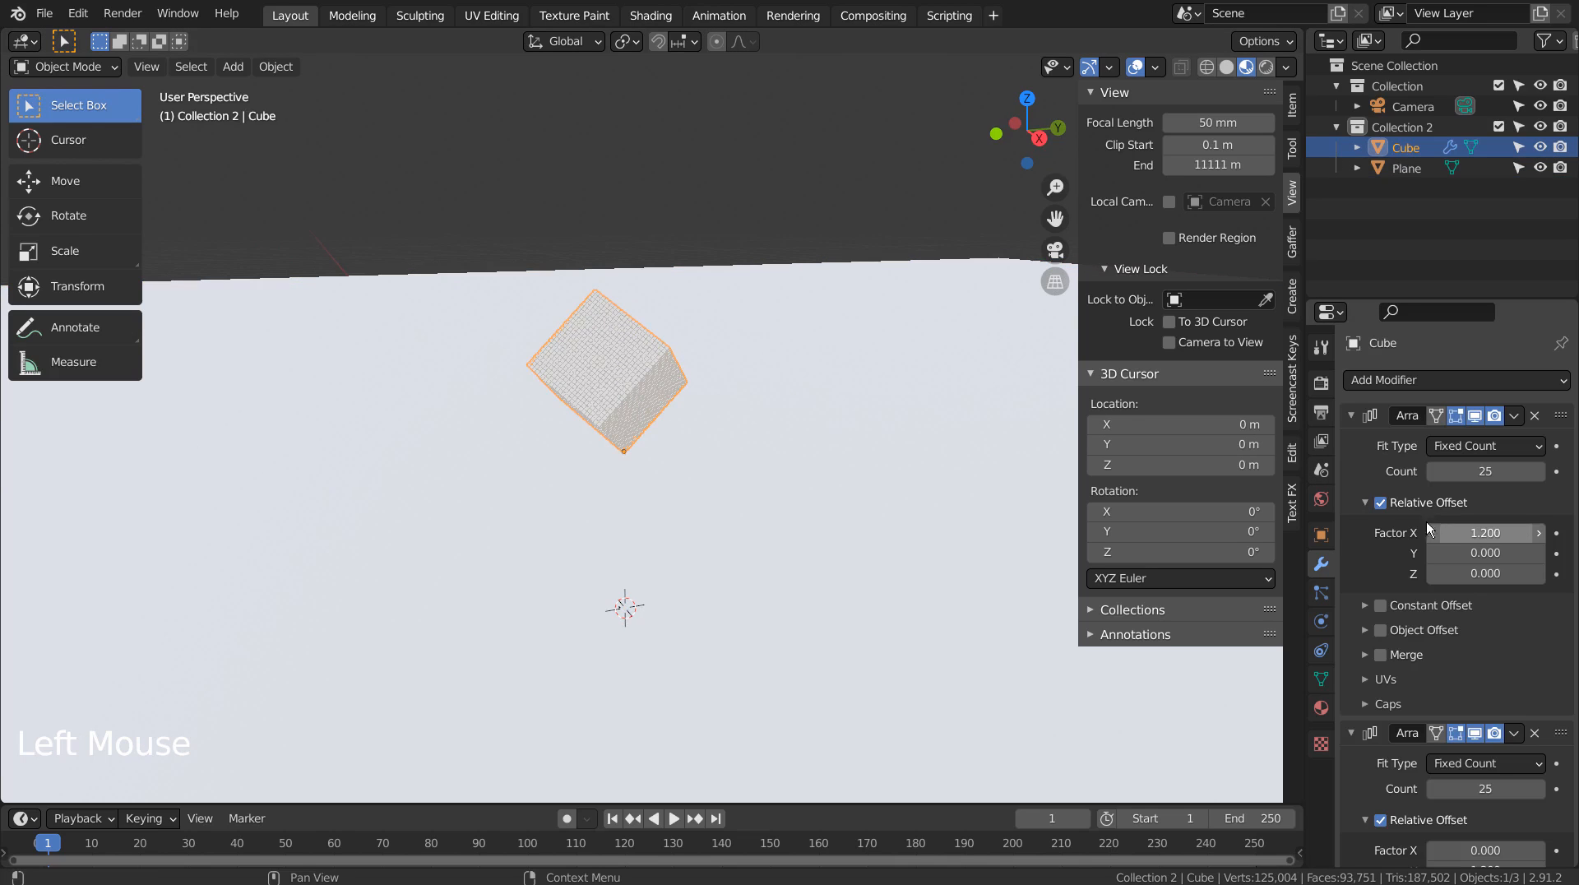
key("ctrl+a")
key("ctrl+a")
key("ctrl+a")
key("ctrl+a")
key("ctrl+a")
key("ctrl+a")
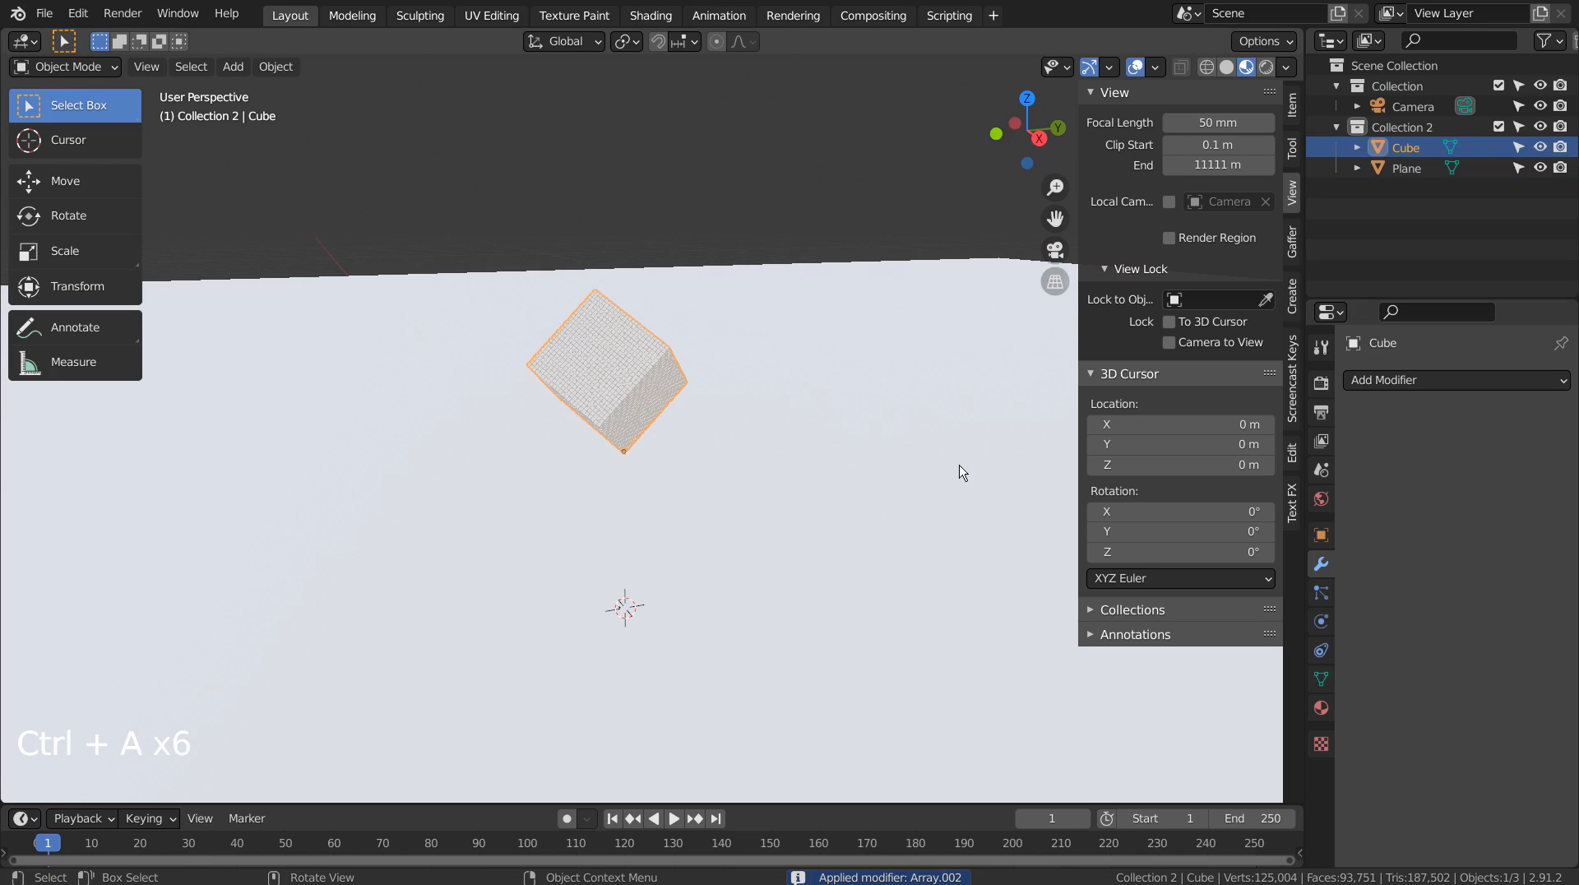
Hide the plane in the viewport and select the cube block.
left_click(1540, 168)
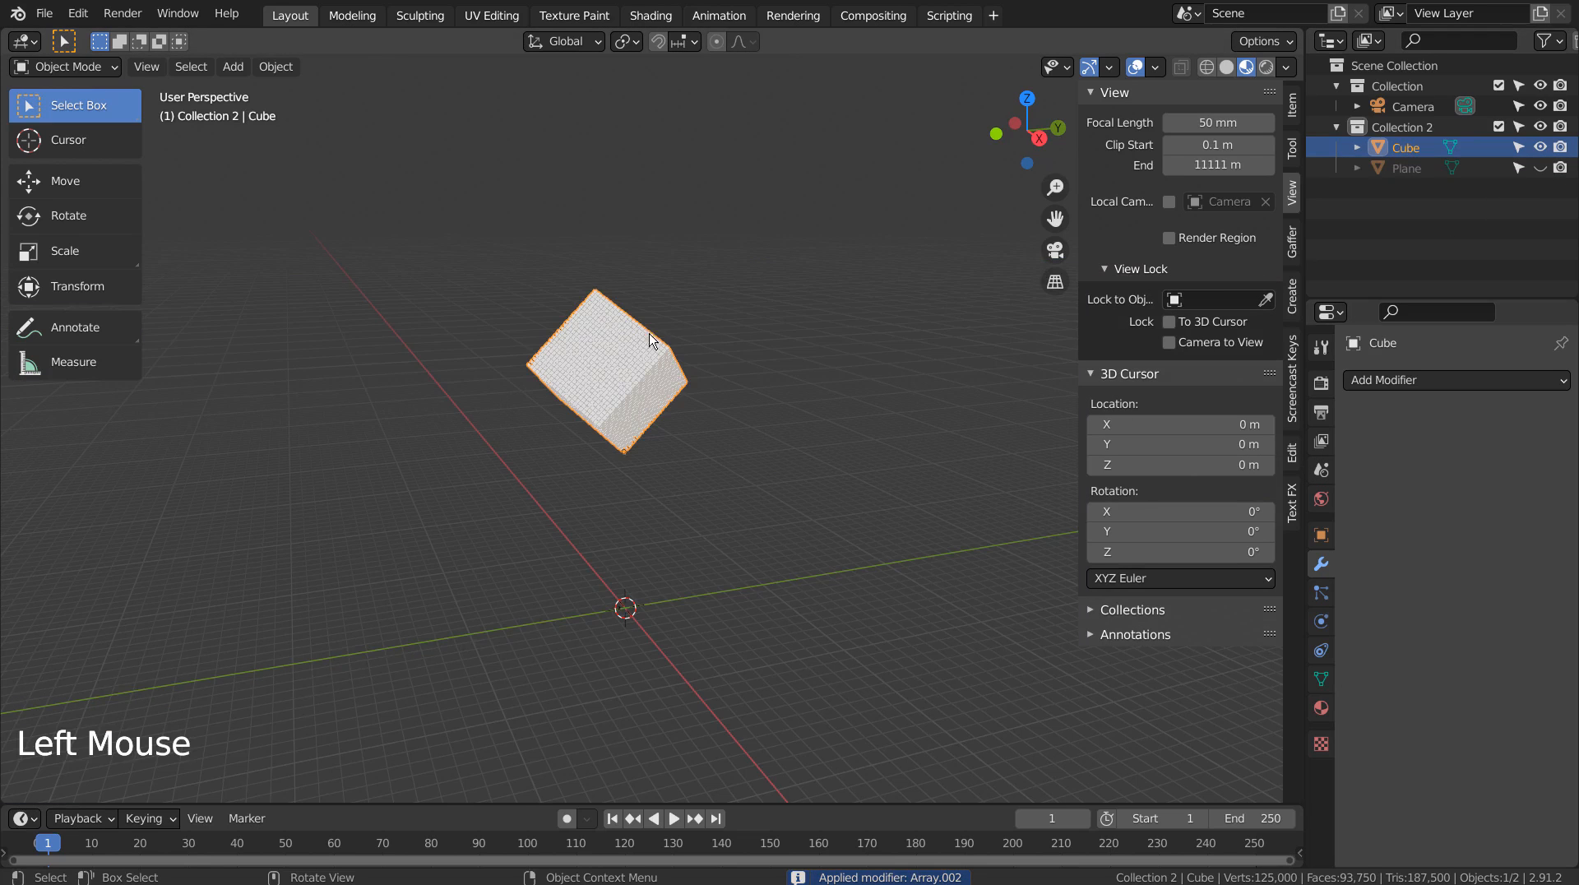
left_click(636, 350)
scroll(711, 415, "up", 4)
scroll(709, 411, "up", 1)
middle_click_drag(709, 411, 802, 408)
Examine the cube block's mesh in Edit Mode from several angles, and return to Object Mode.
key("Tab")
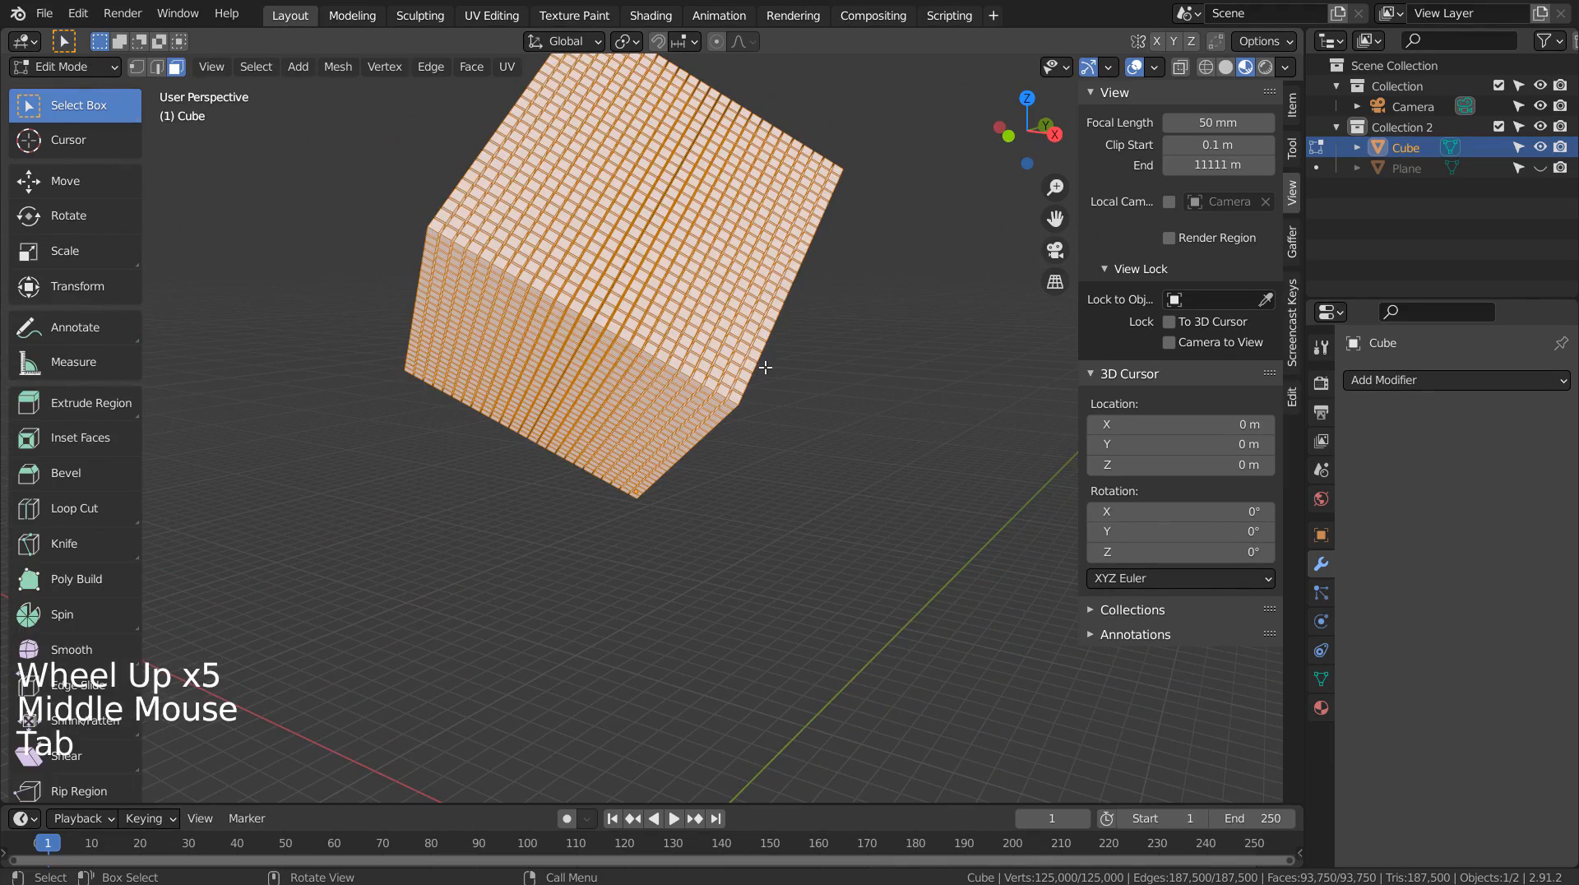
middle_click_drag(766, 368, 723, 437)
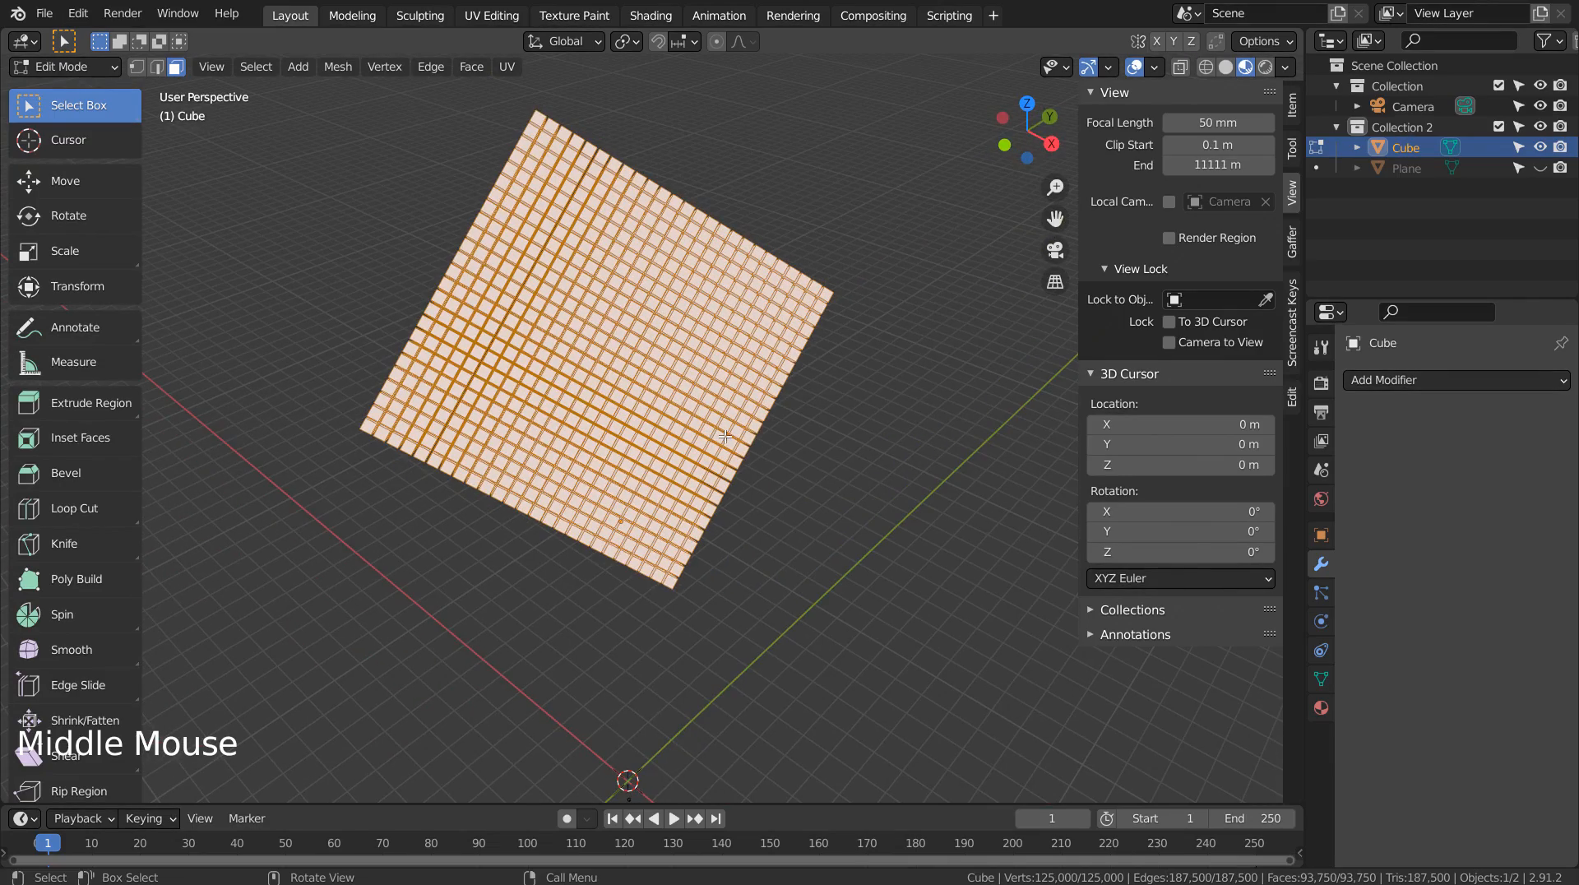
middle_click_drag(840, 438, 863, 396)
key("Tab")
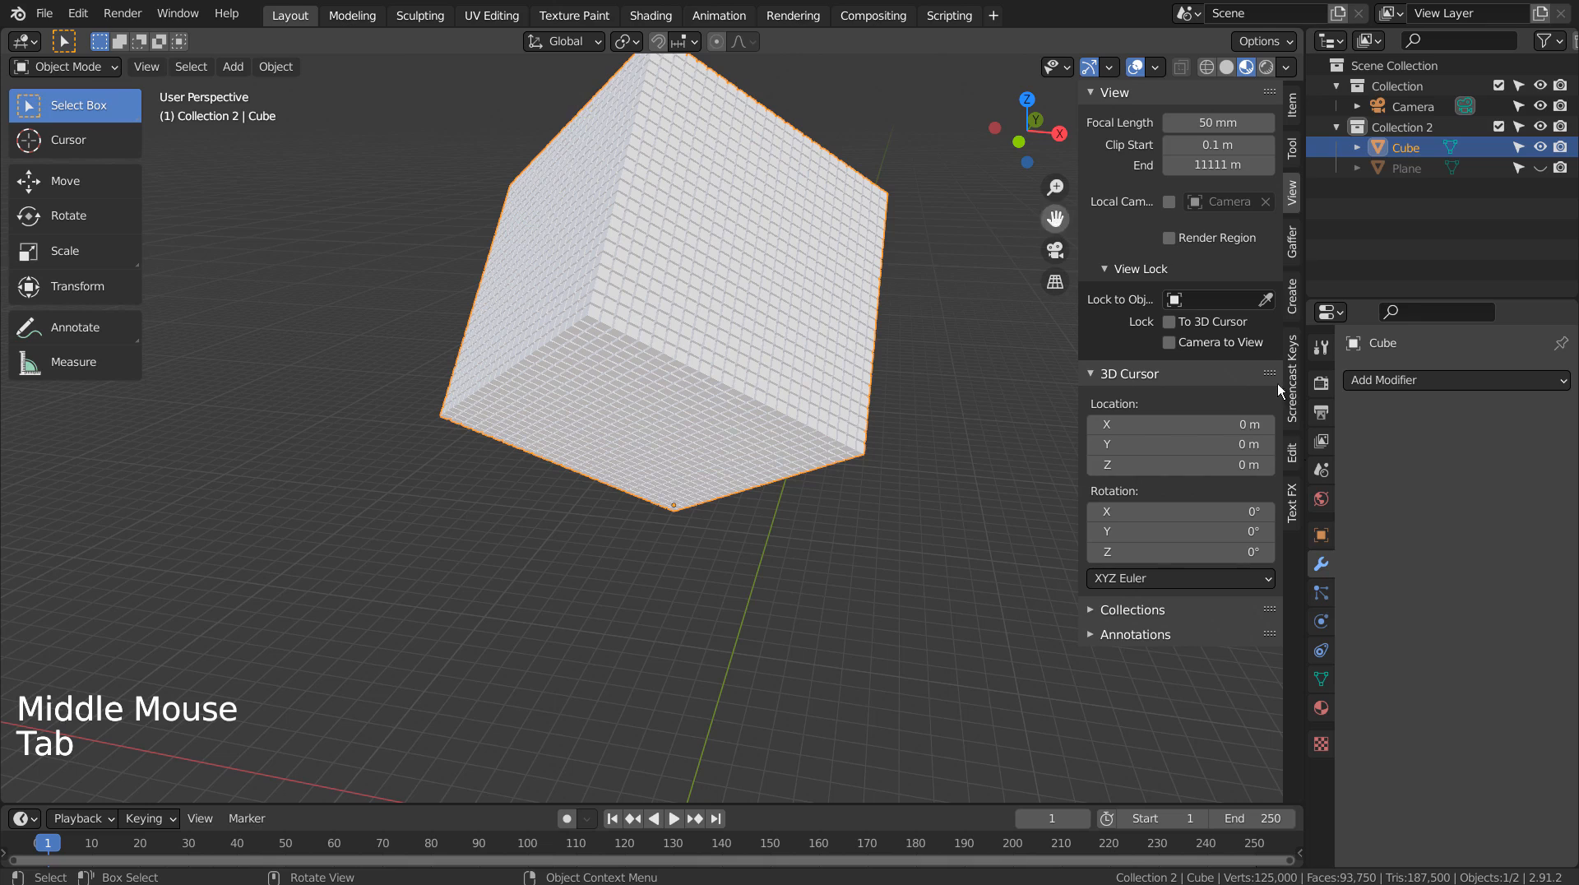
Add an active Rigid Body to the cube block and set its collision shape to Mesh.
left_click(1321, 622)
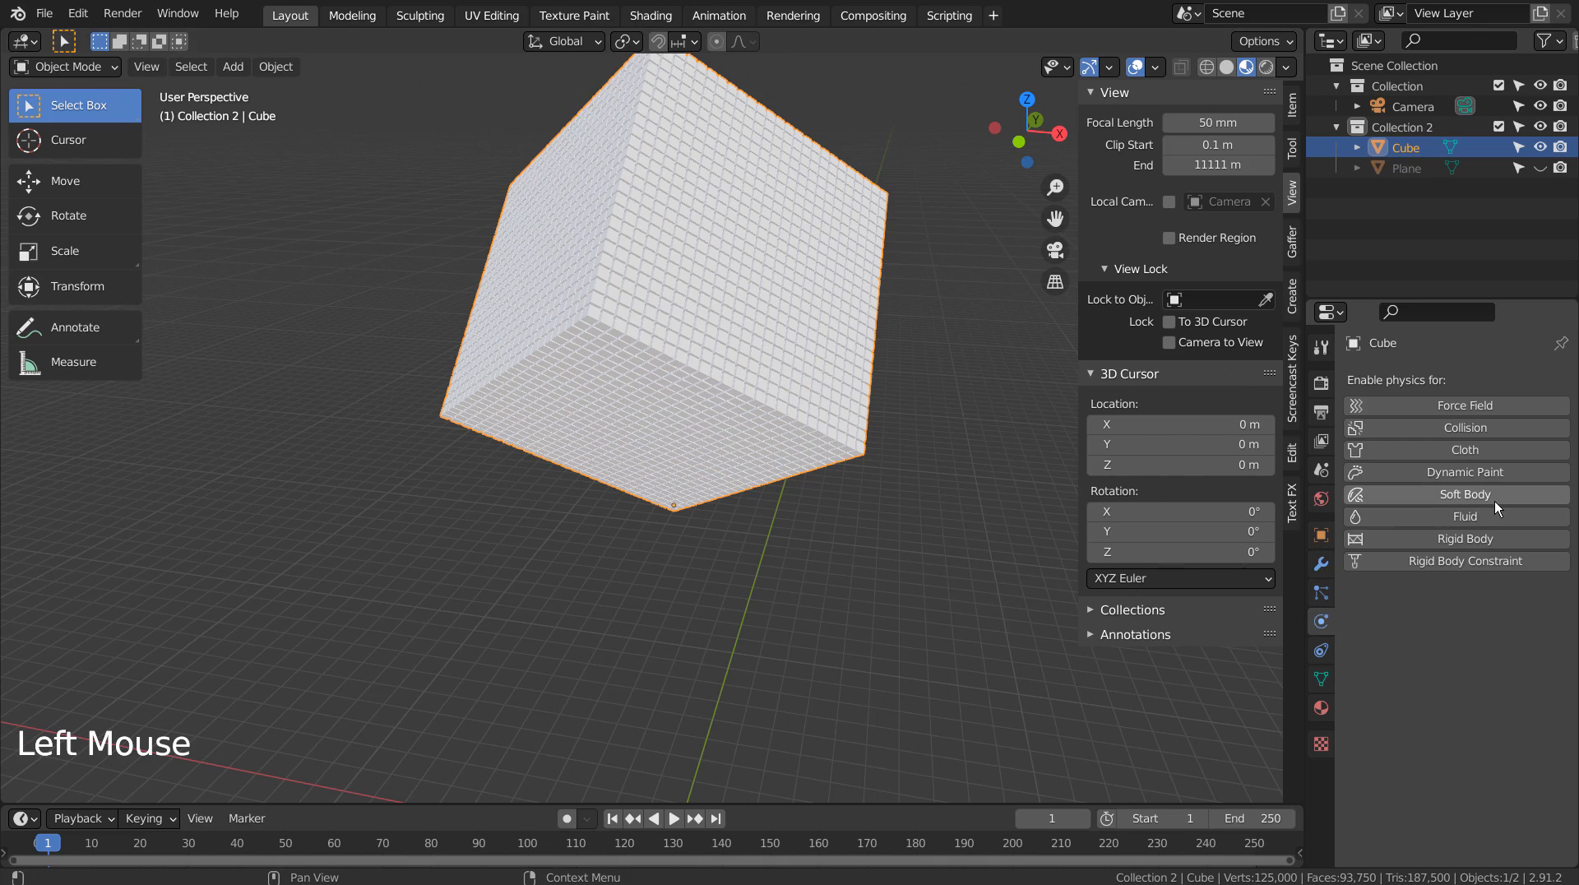
left_click(1457, 537)
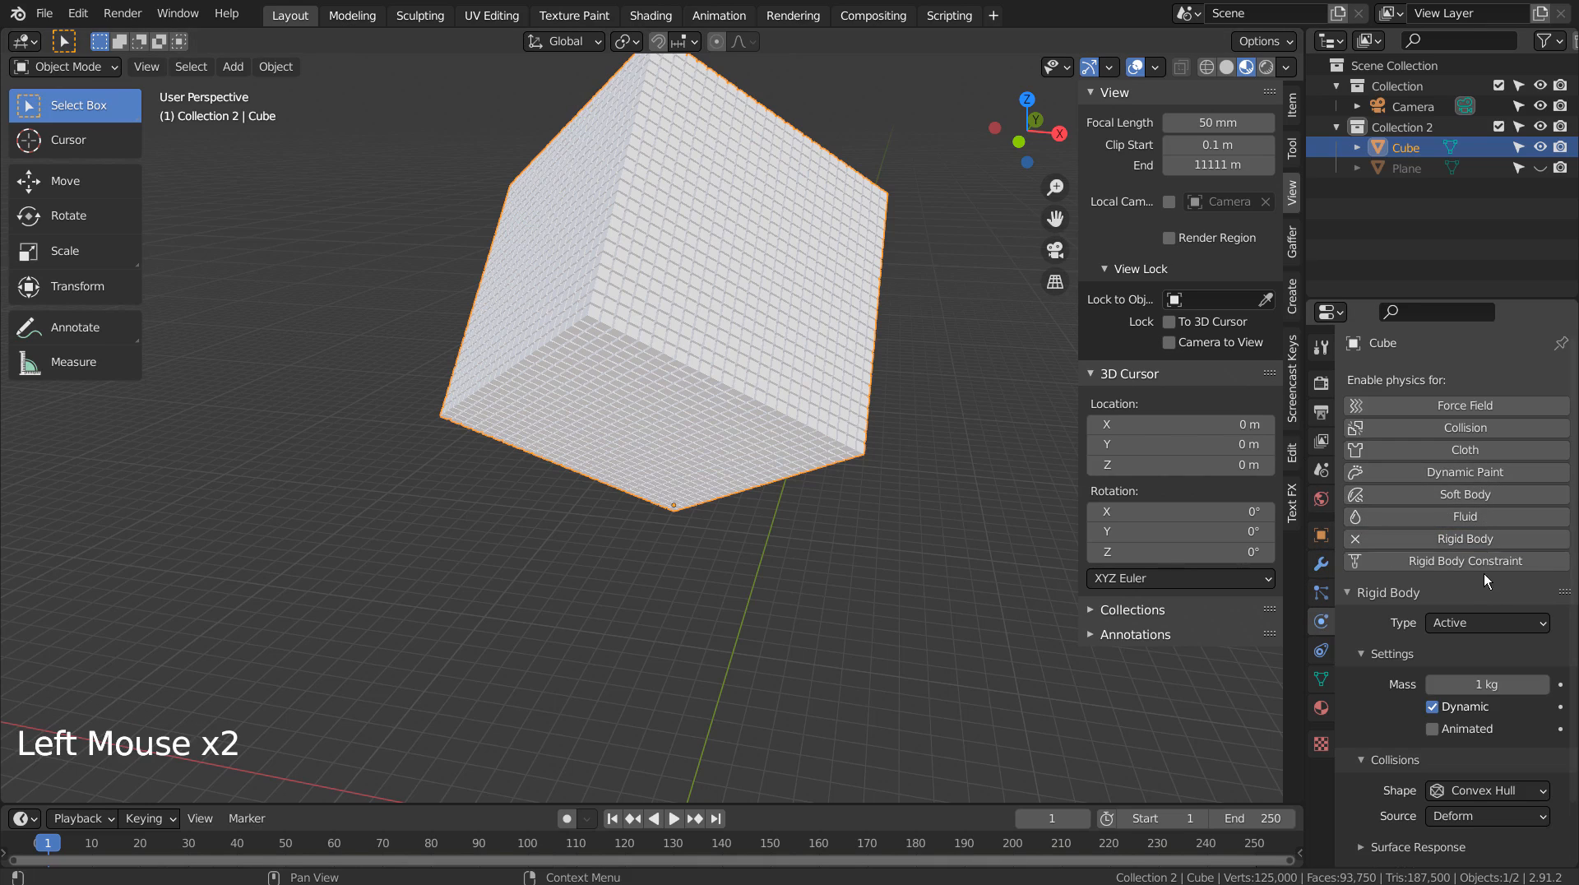
left_click(1482, 790)
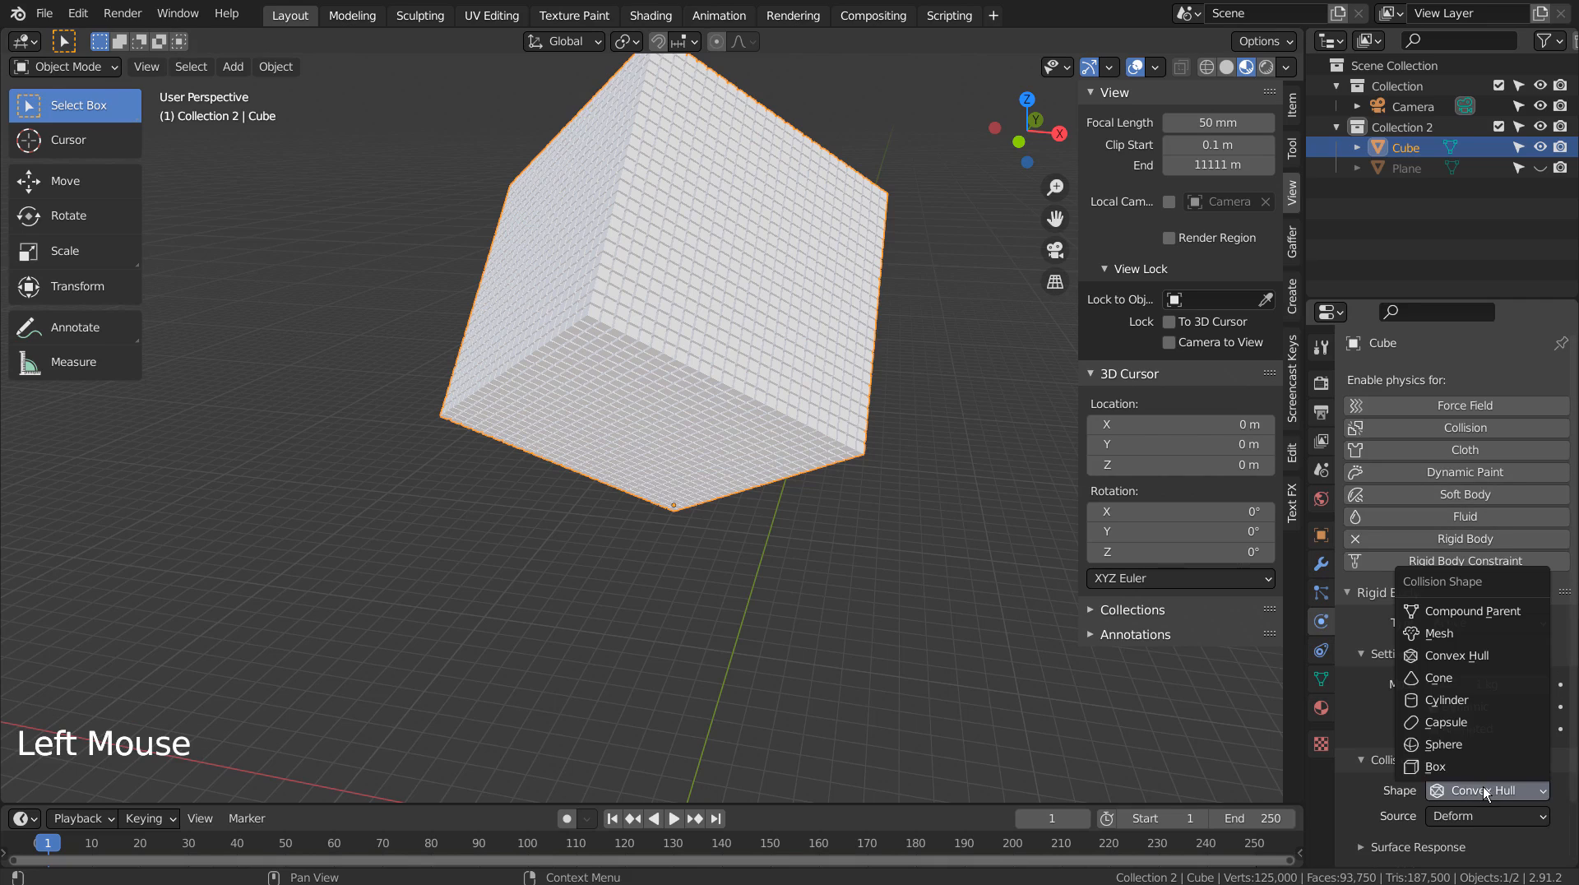
left_click(1458, 629)
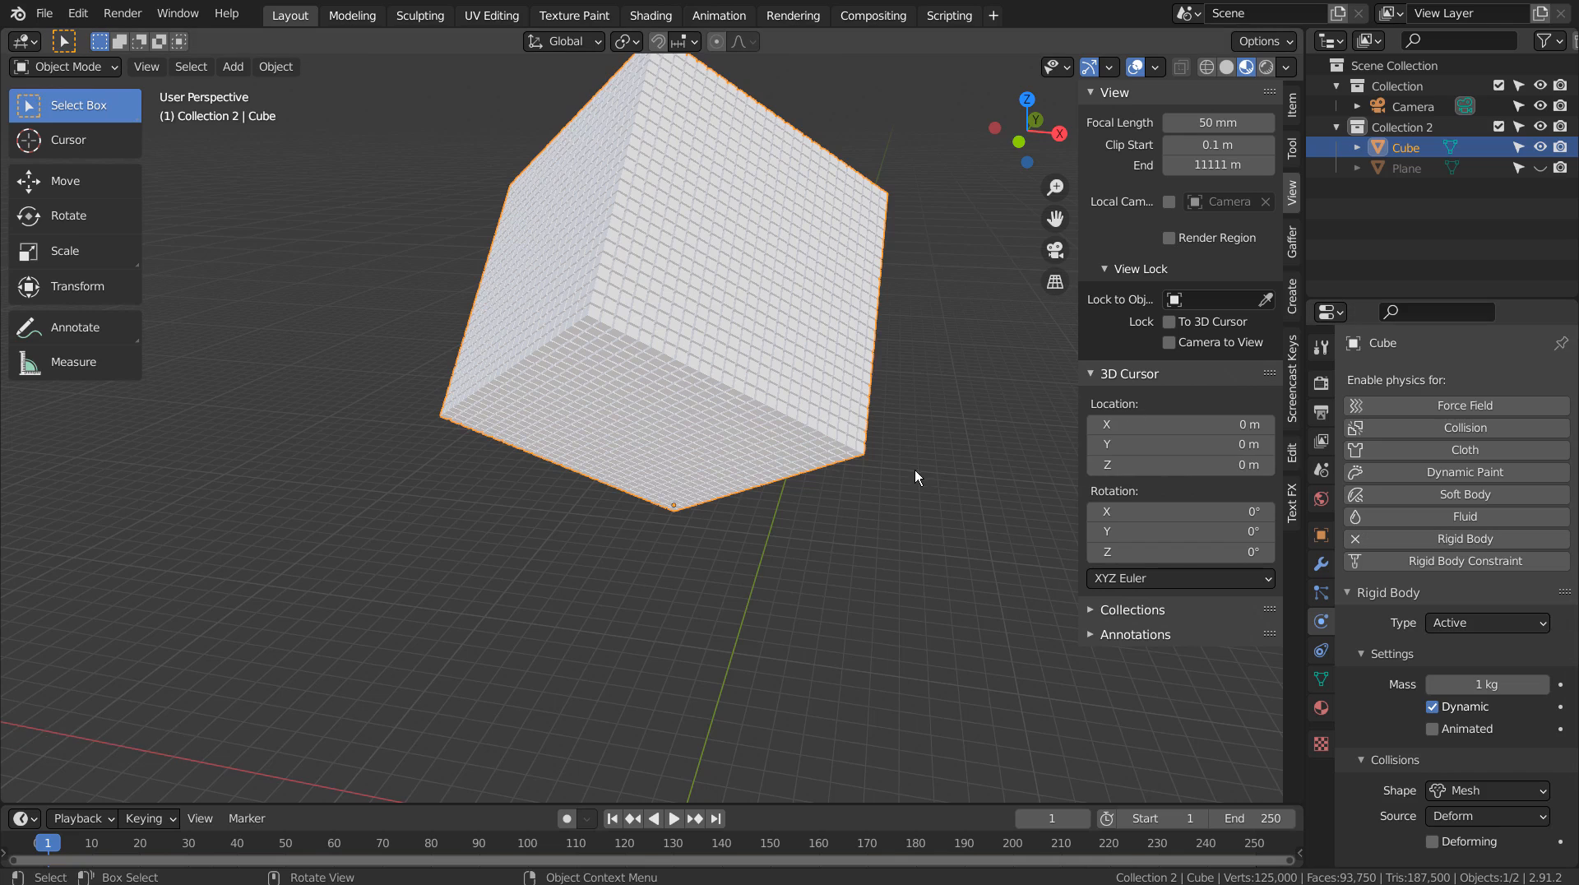
Try to separate the cube block's fully selected mesh in Edit Mode.
middle_click_drag(914, 470, 852, 464)
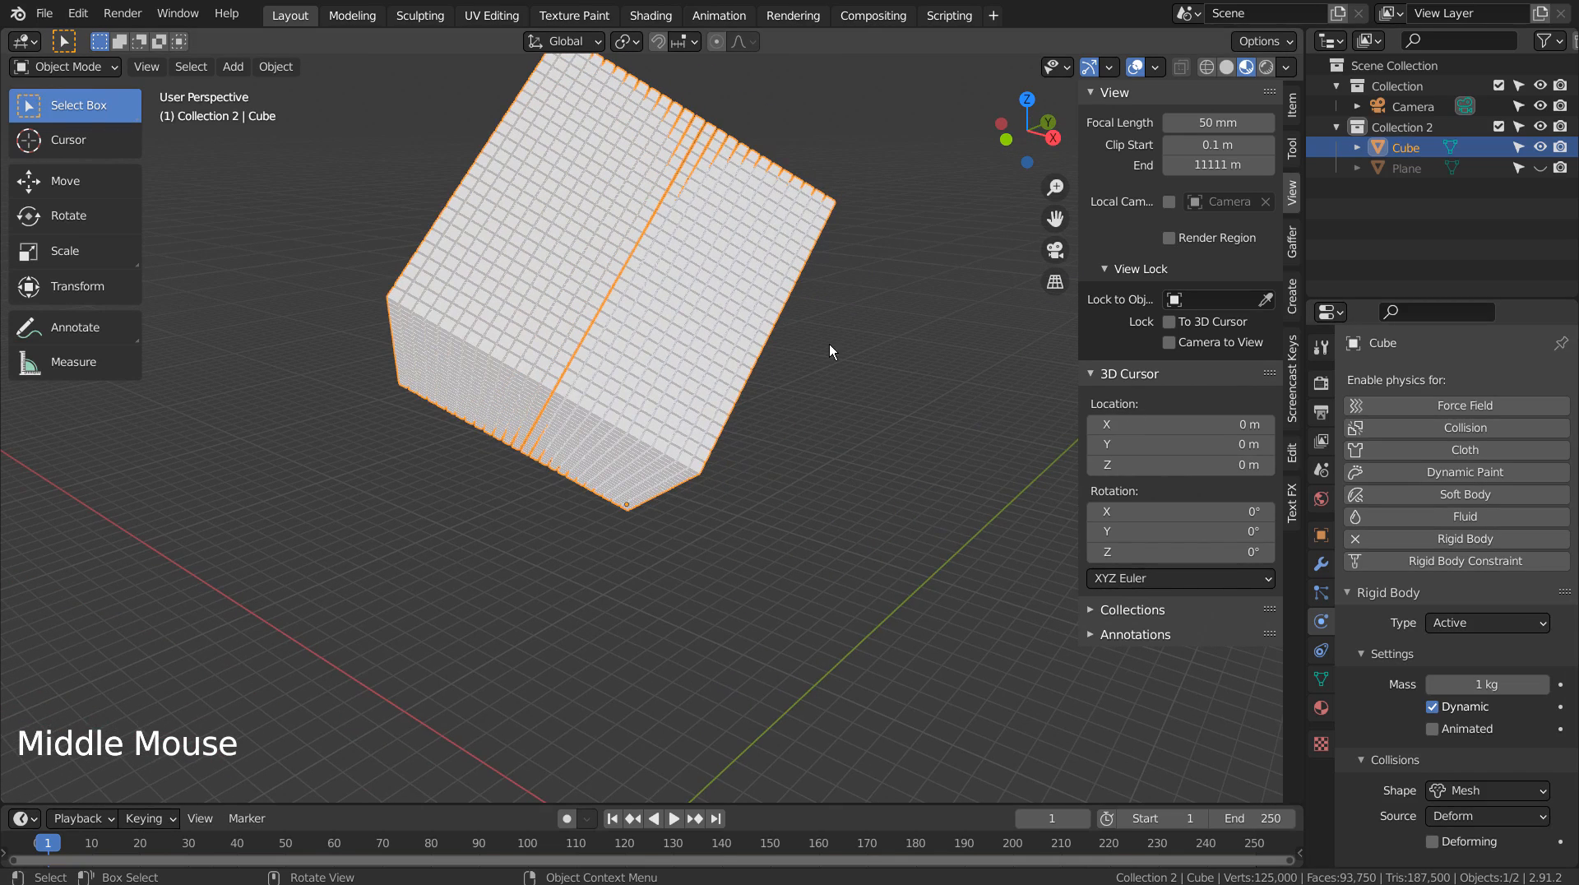
key("Tab")
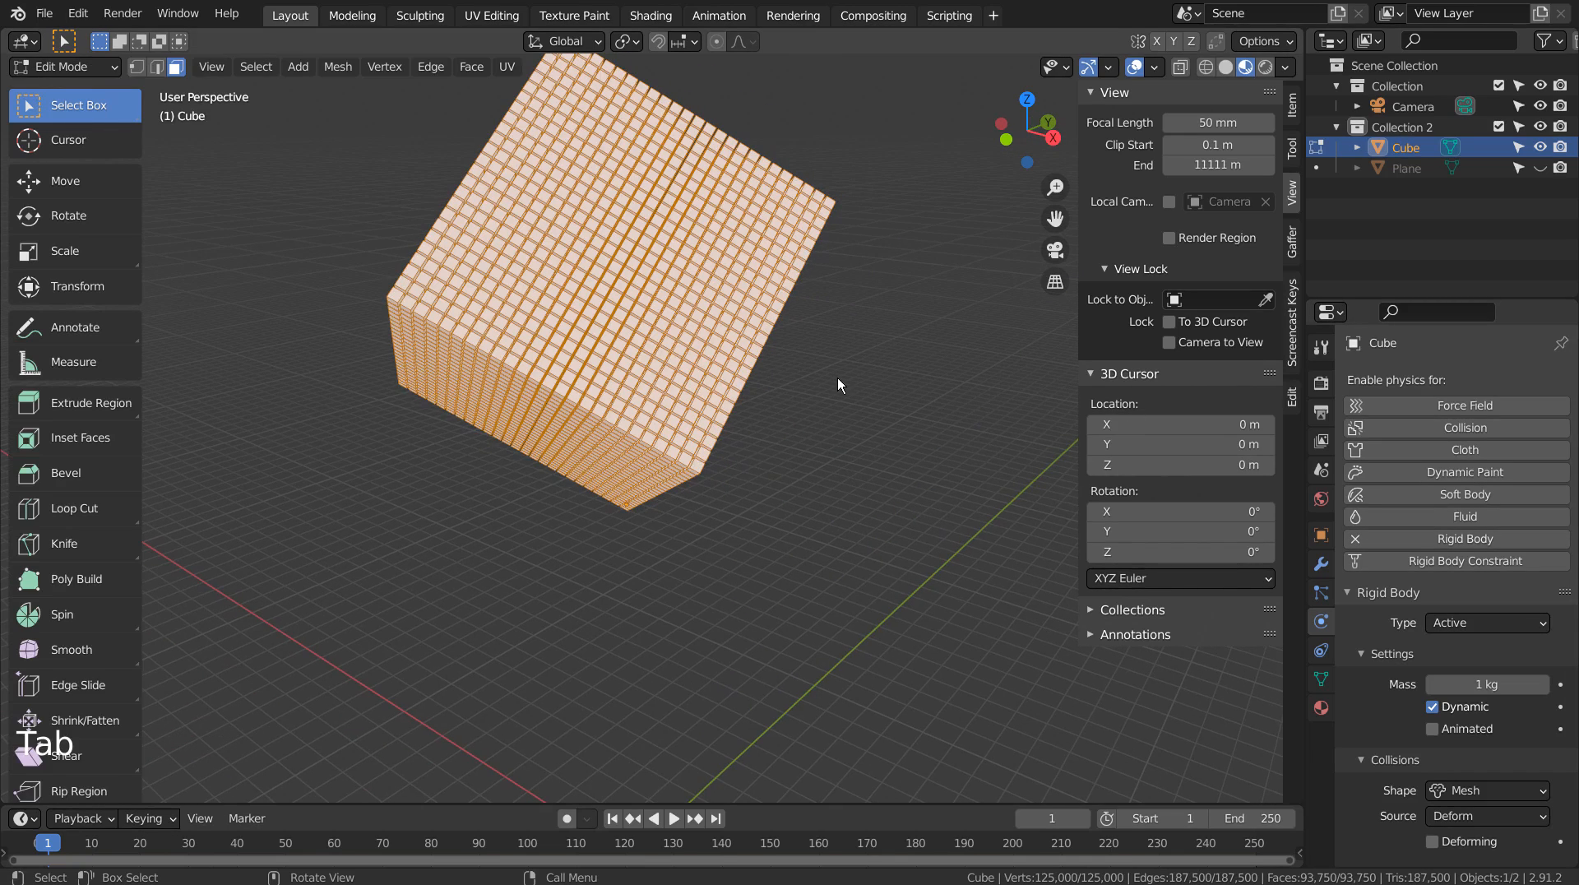
key("p")
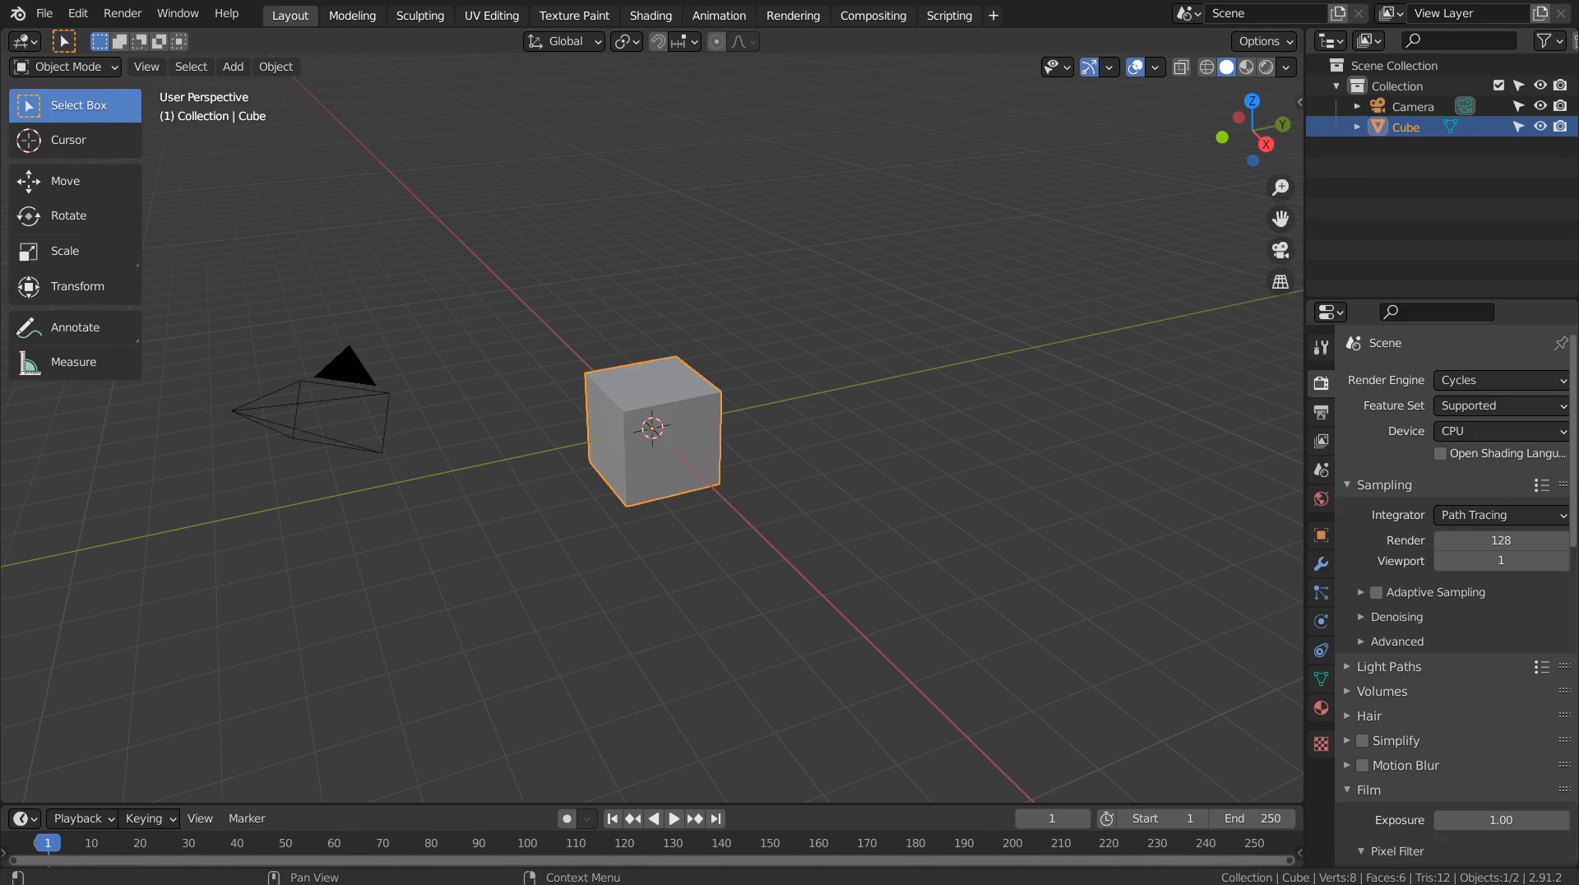
Add an Array modifier to the default cube with a count of 5 and a relative X factor of 1.2.
left_click(668, 391)
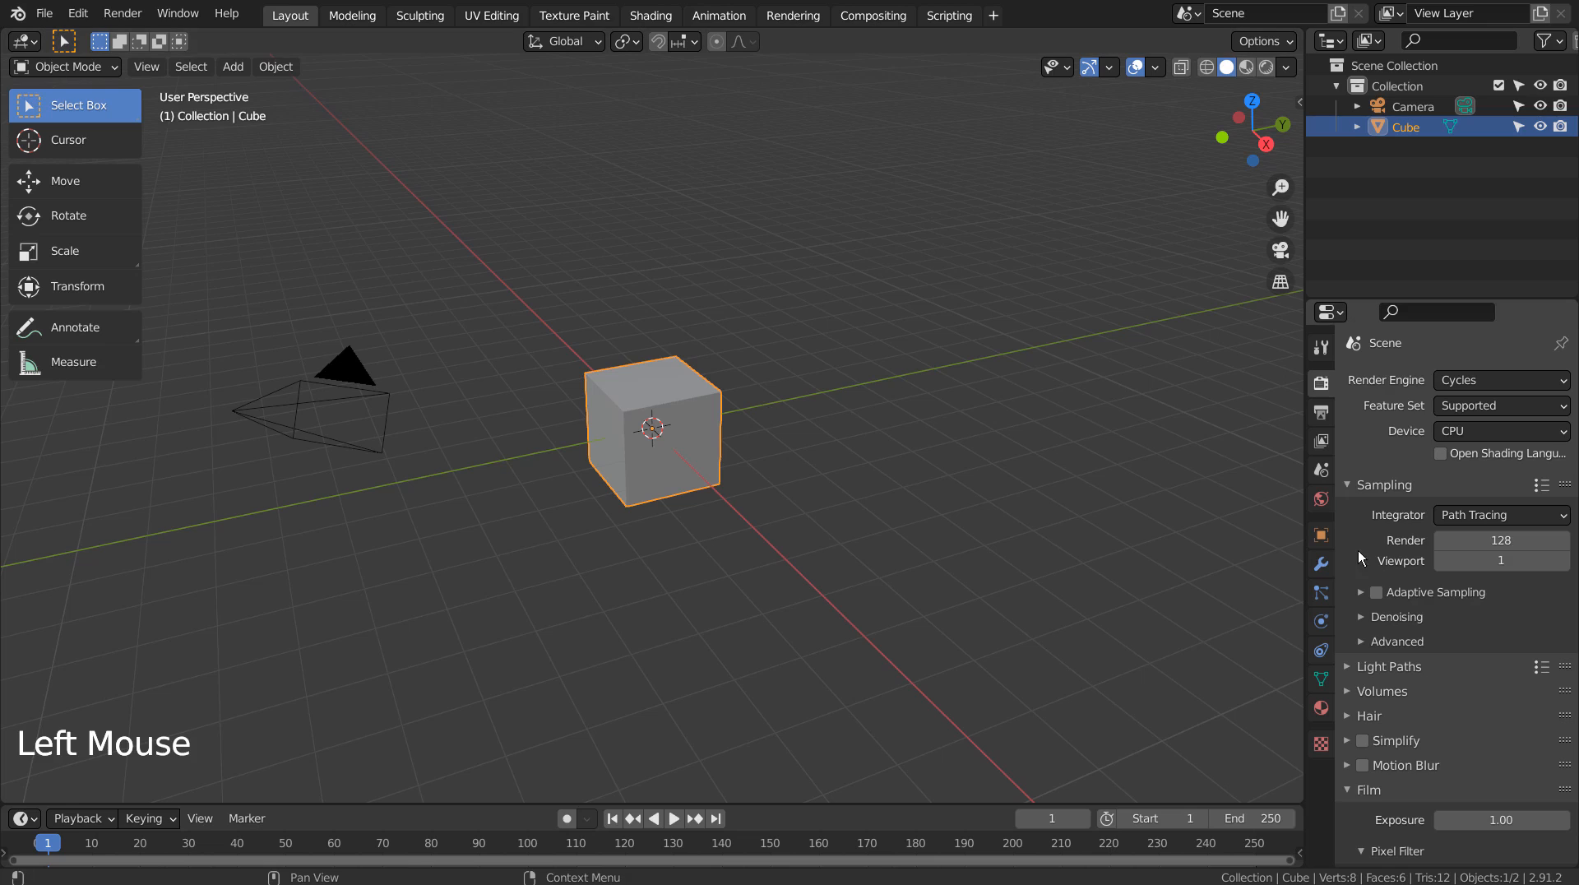
left_click(1321, 564)
left_click(1448, 382)
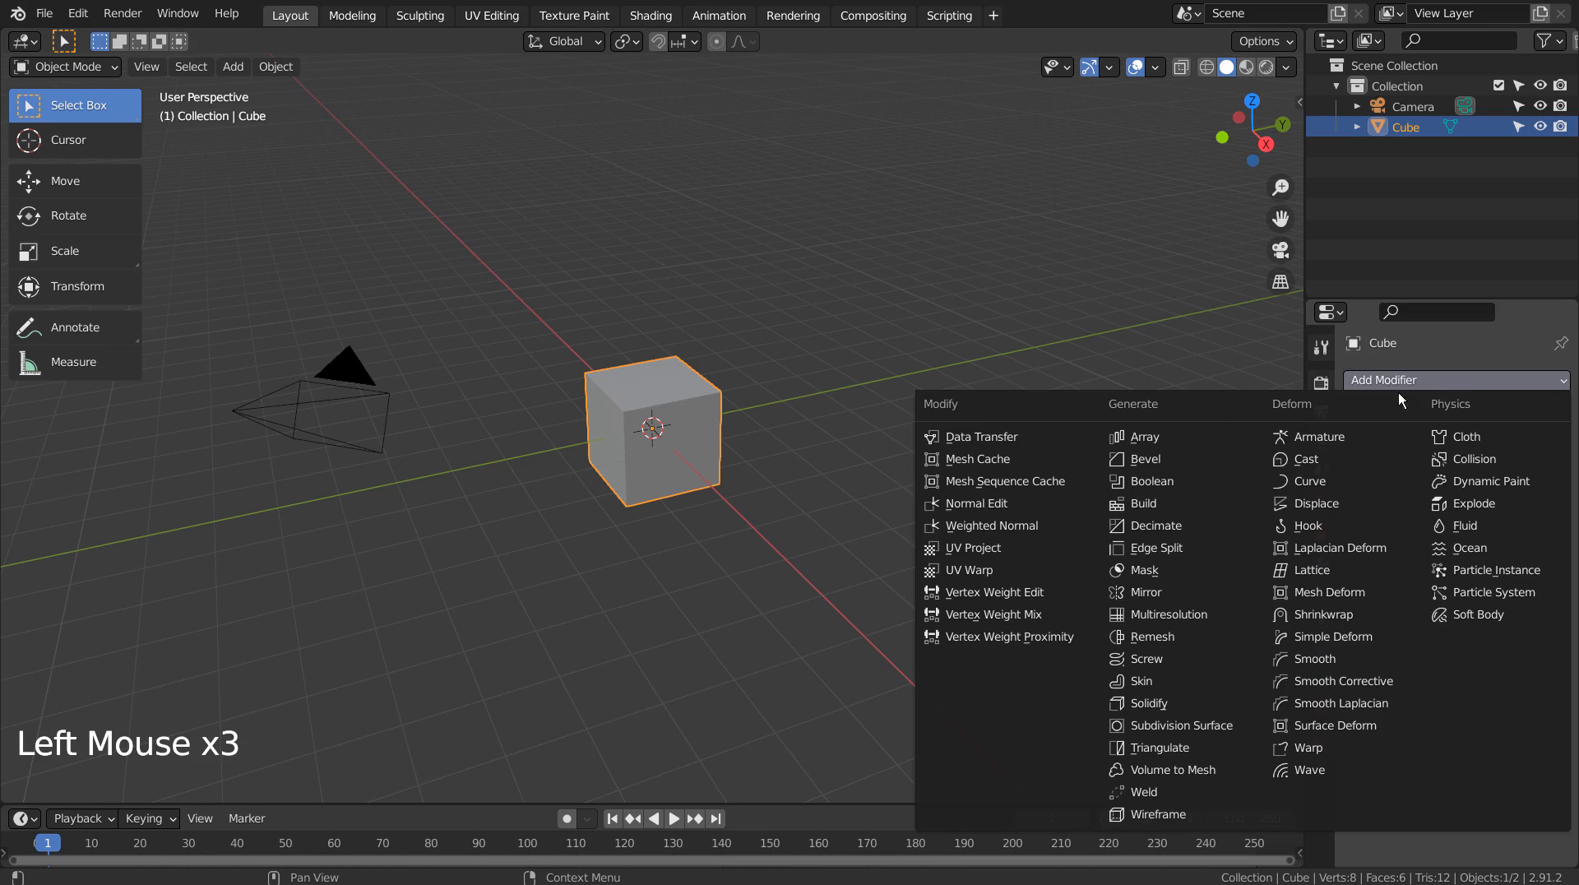
left_click(1176, 437)
left_click(1486, 471)
type("5")
key("Return")
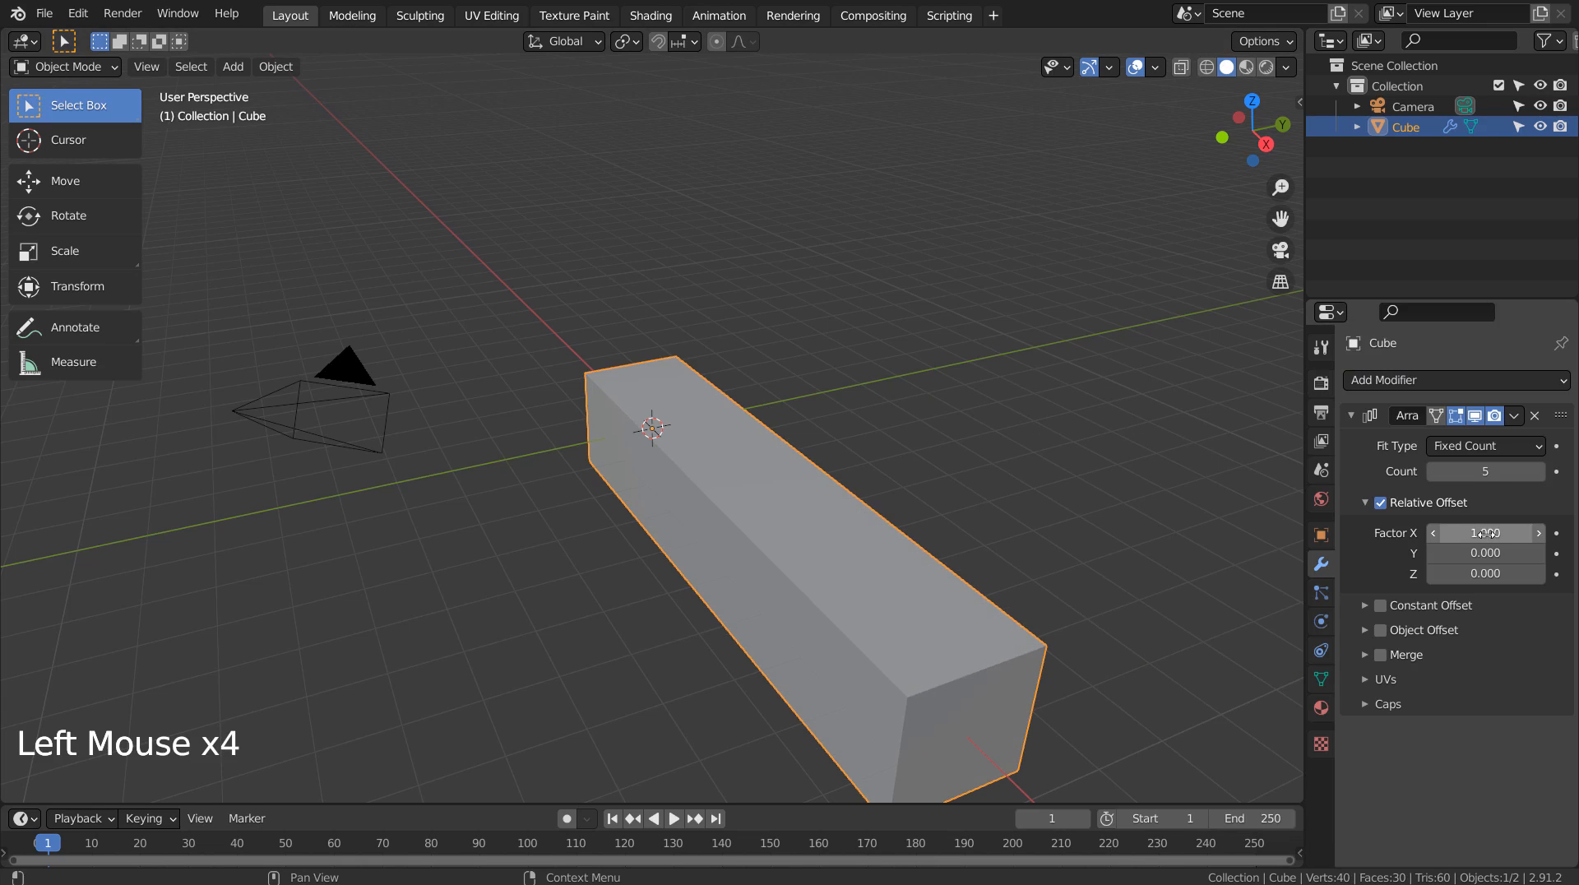
left_click_drag(1485, 533, 1509, 533)
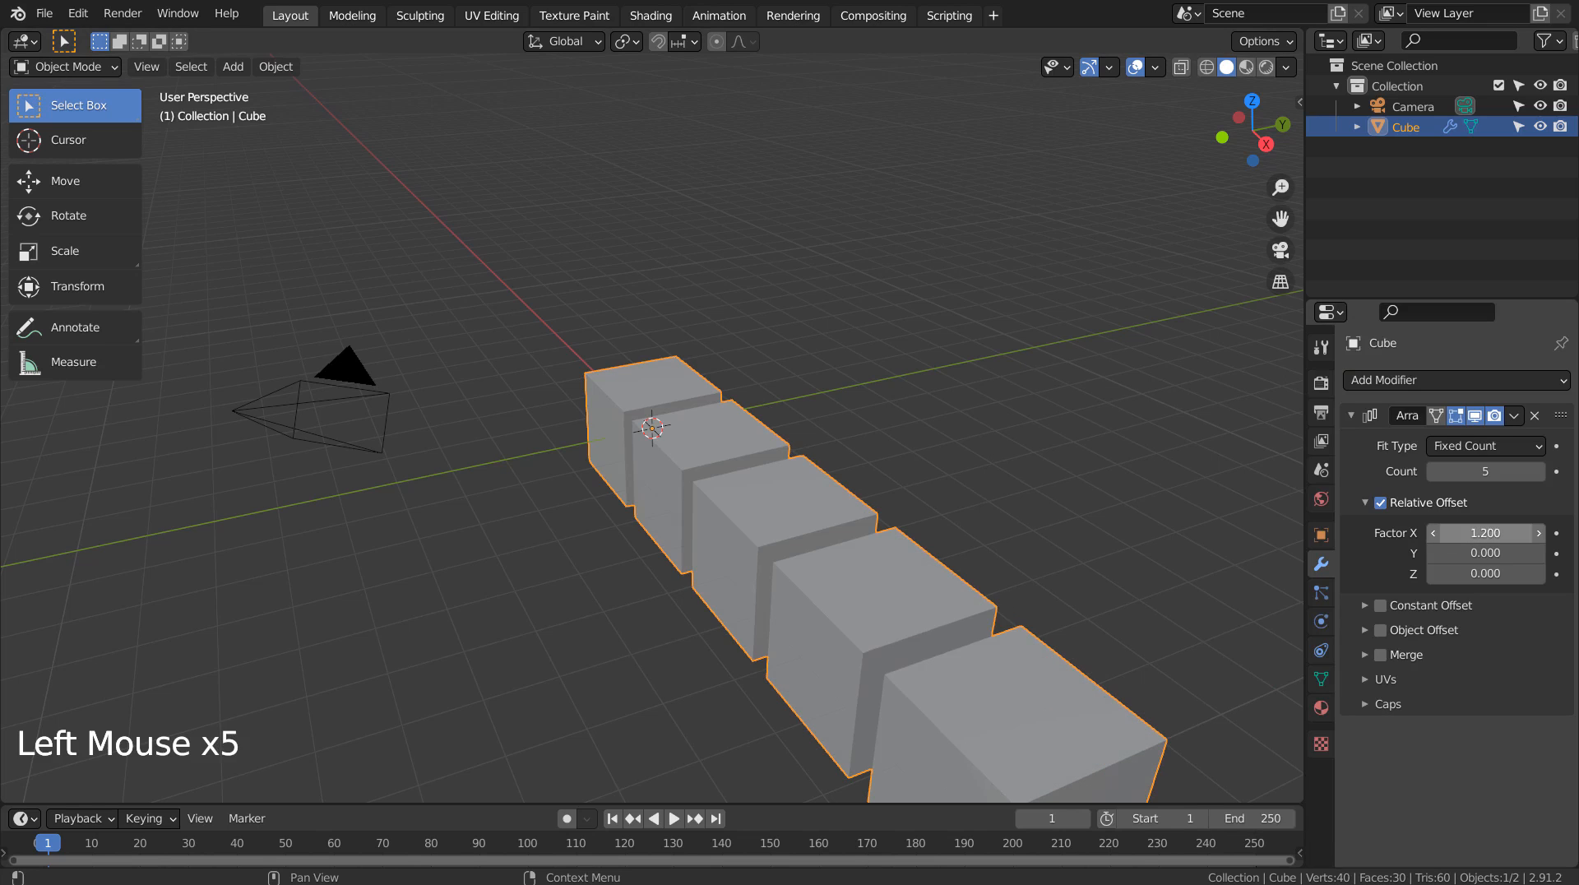
Add a second Array modifier with a count of 5, relative X factor 0 and Y factor 1.2.
left_click(1432, 369)
left_click(1373, 398)
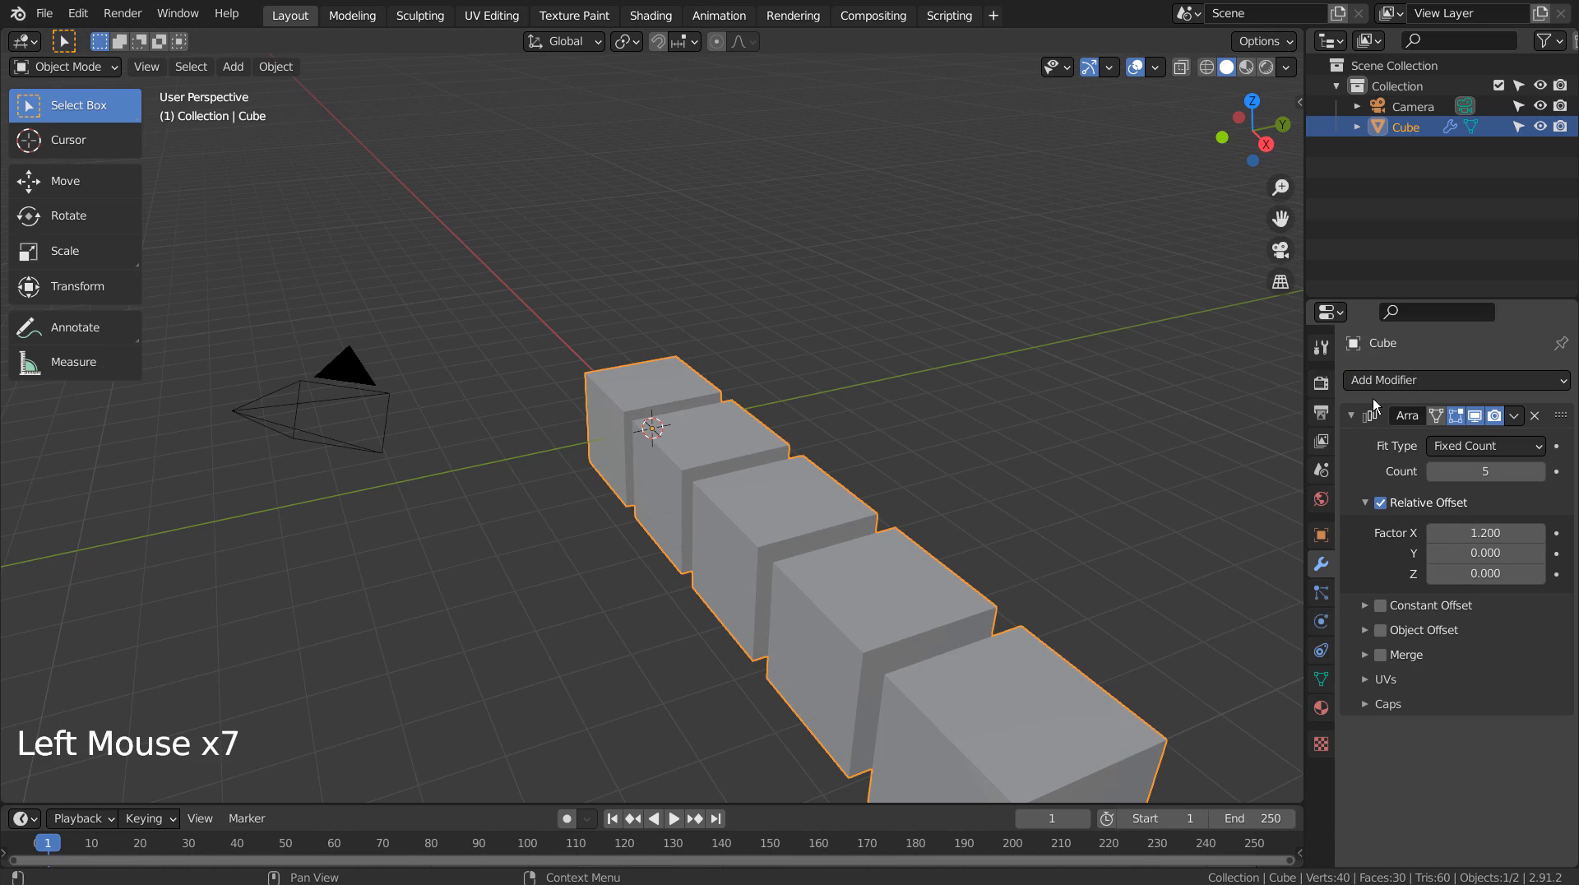
left_click(1364, 383)
left_click(1162, 437)
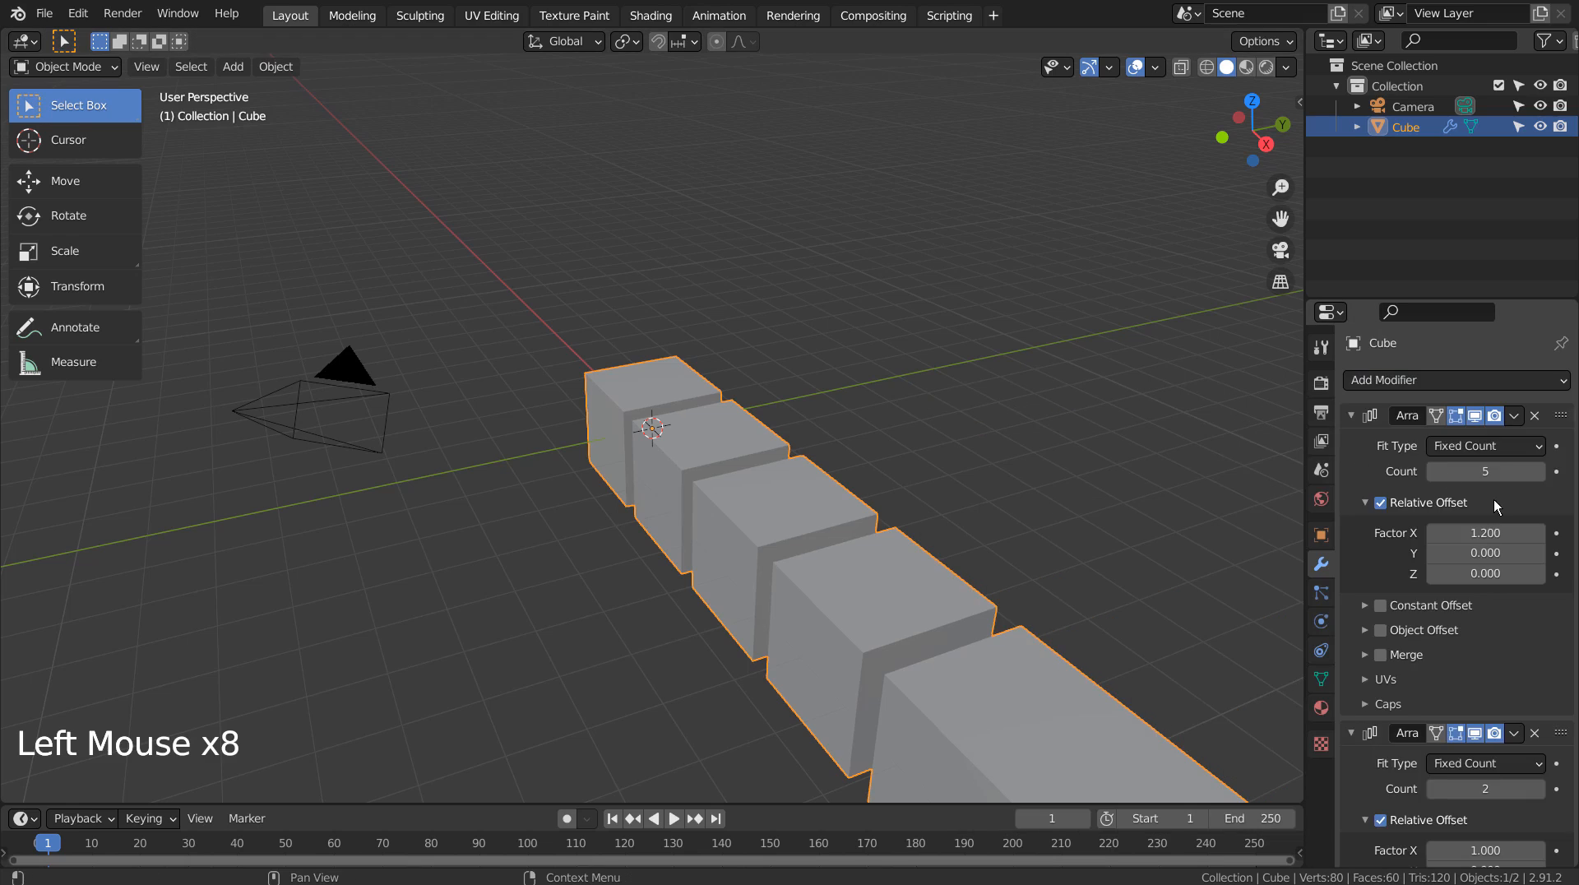
scroll(1495, 501, "down", 3)
left_click_drag(1485, 690, 1505, 690)
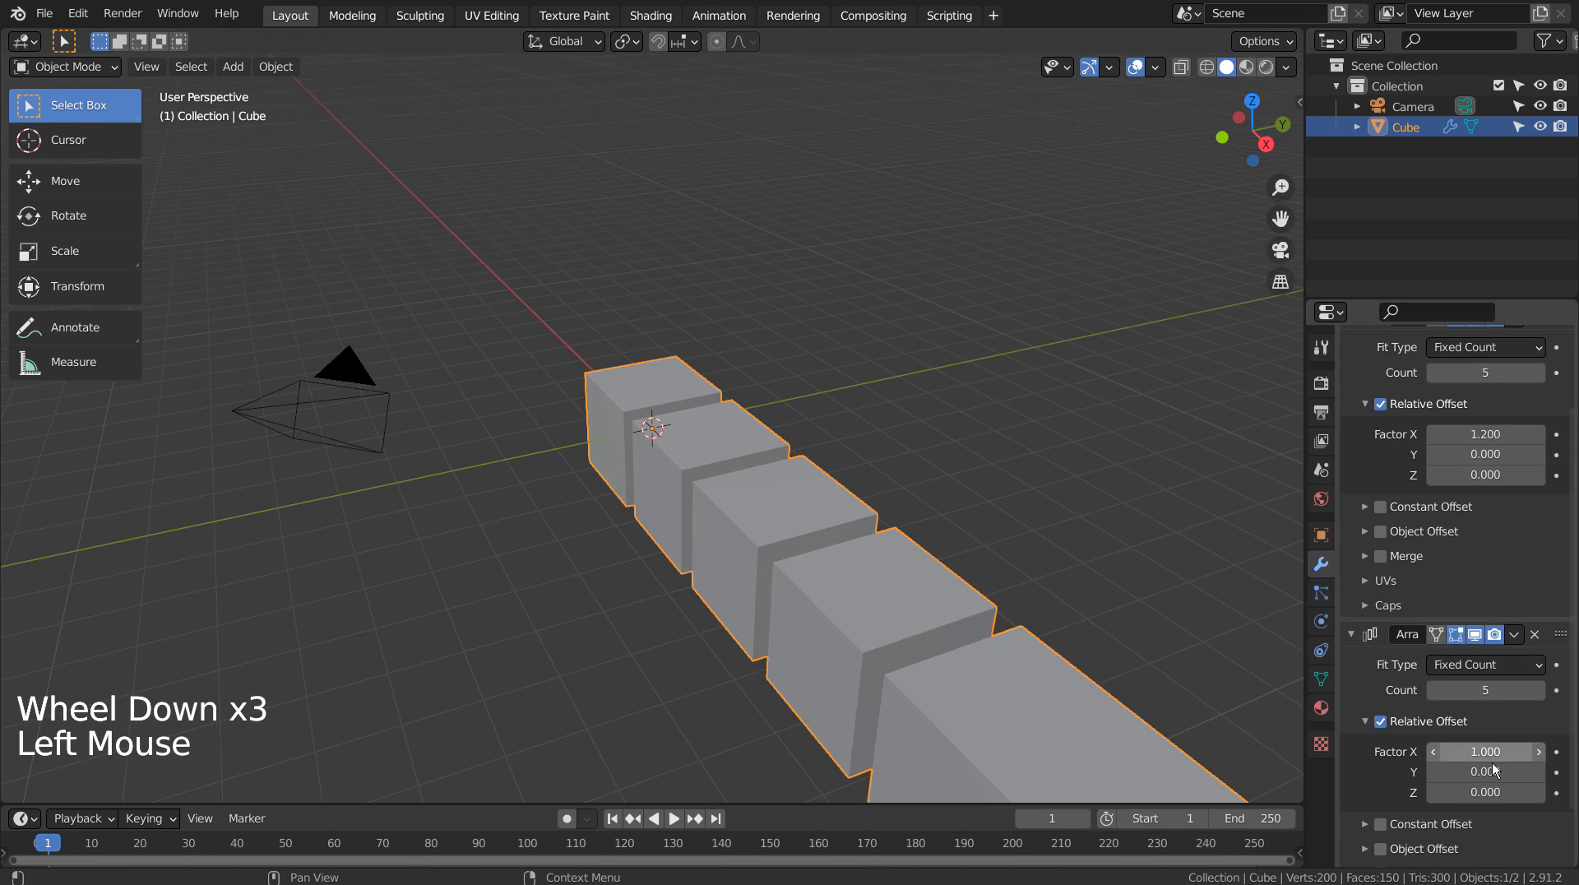
double_click(1495, 752)
type("0")
key("Tab")
type("1.2")
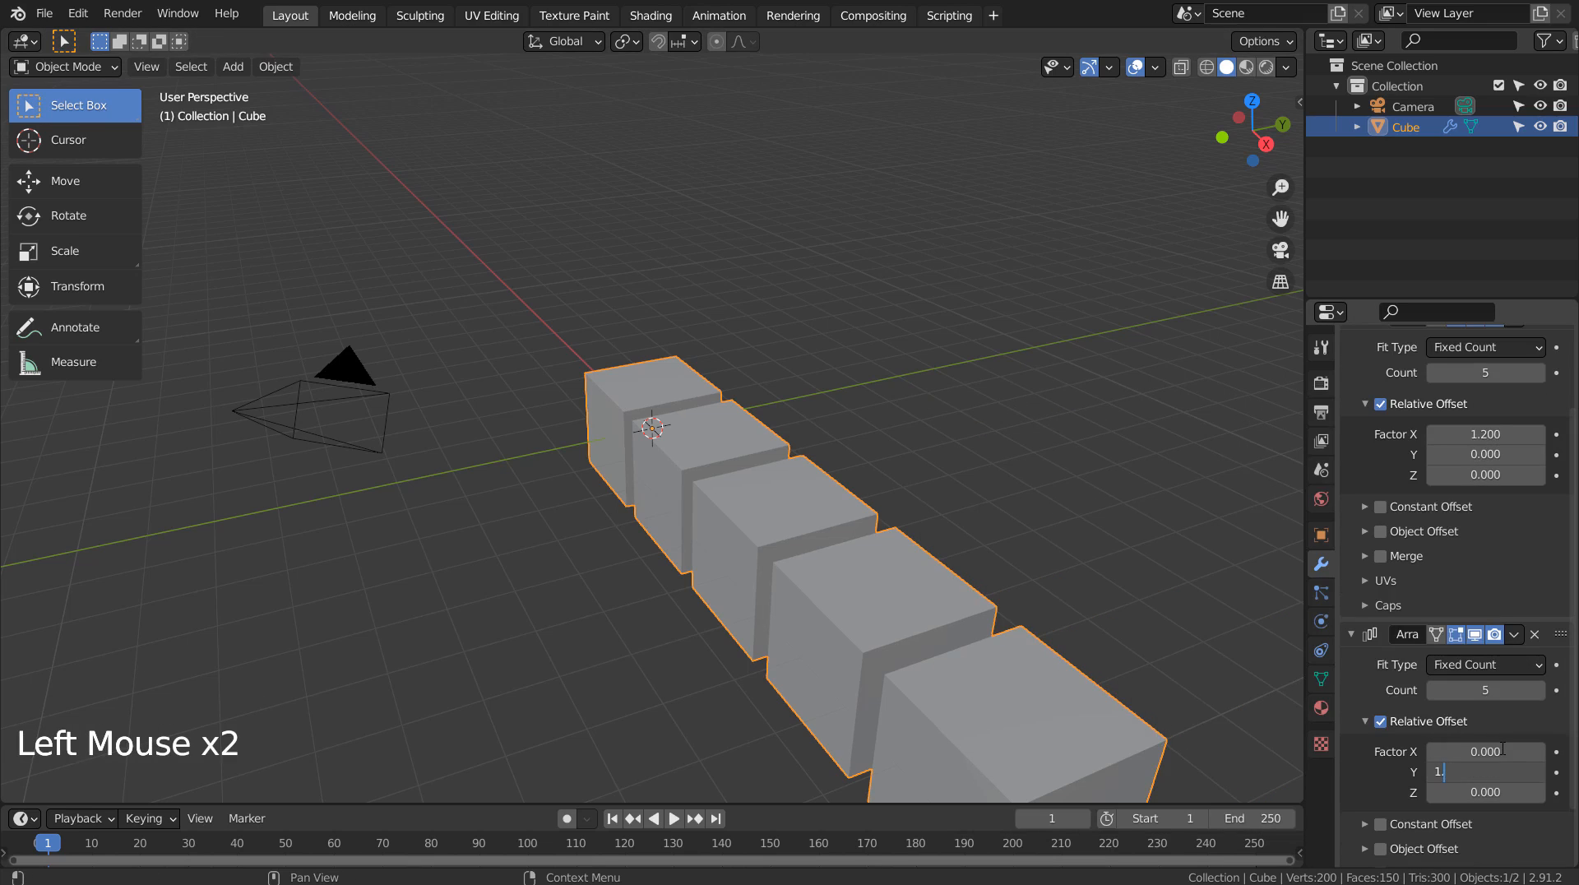
key("Return")
scroll(1066, 577, "down", 4)
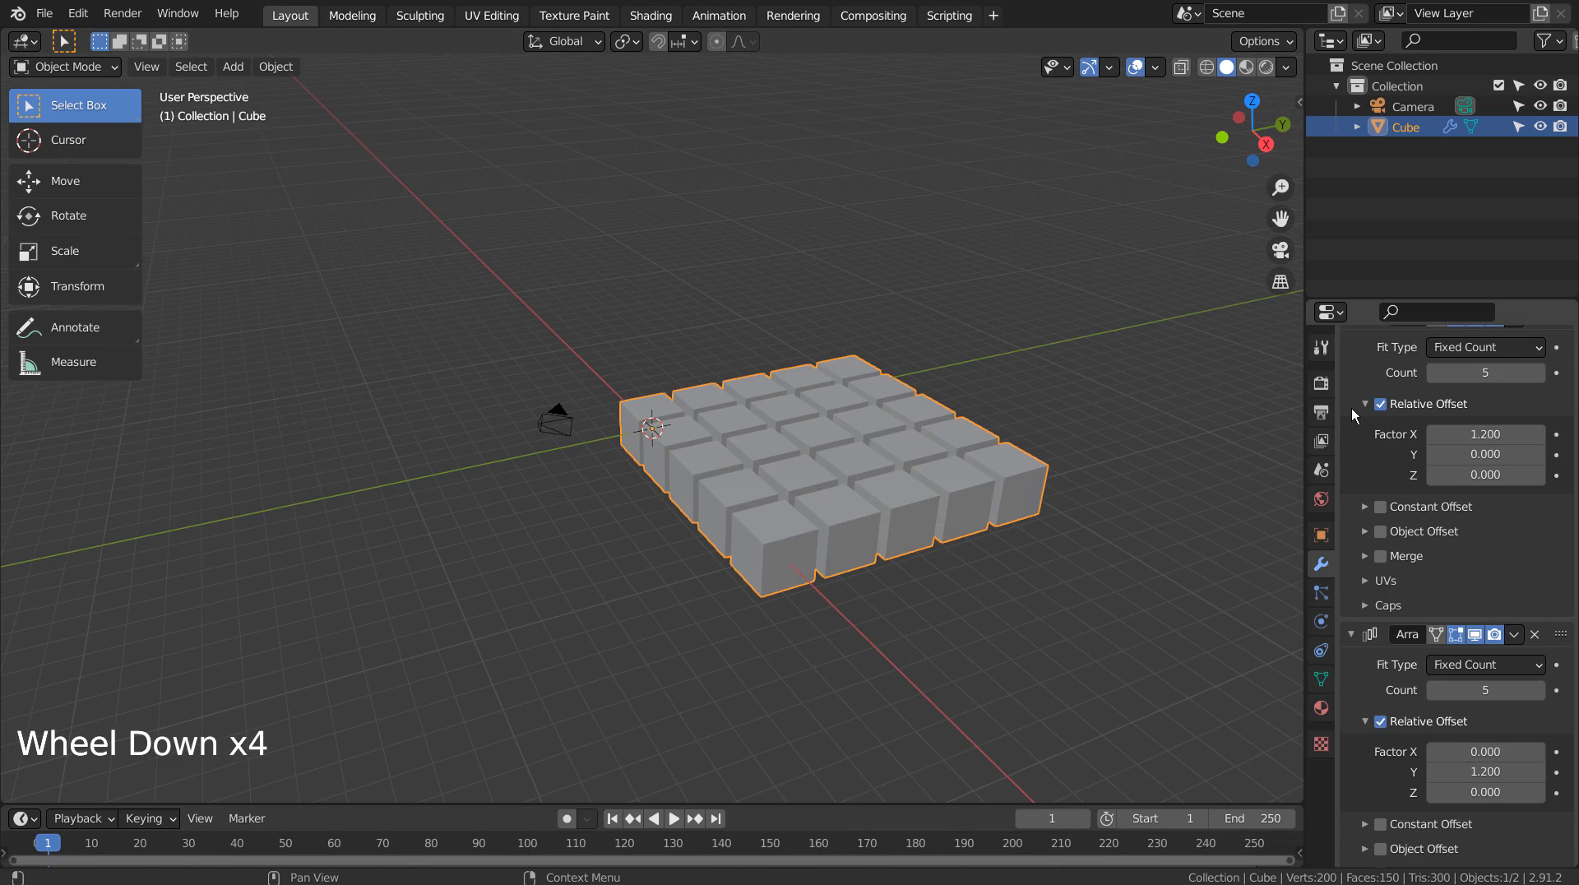
Add a third Array modifier with a count of 5, relative X factor 0 and Z factor 1.2.
scroll(1396, 480, "up", 6)
left_click(1400, 379)
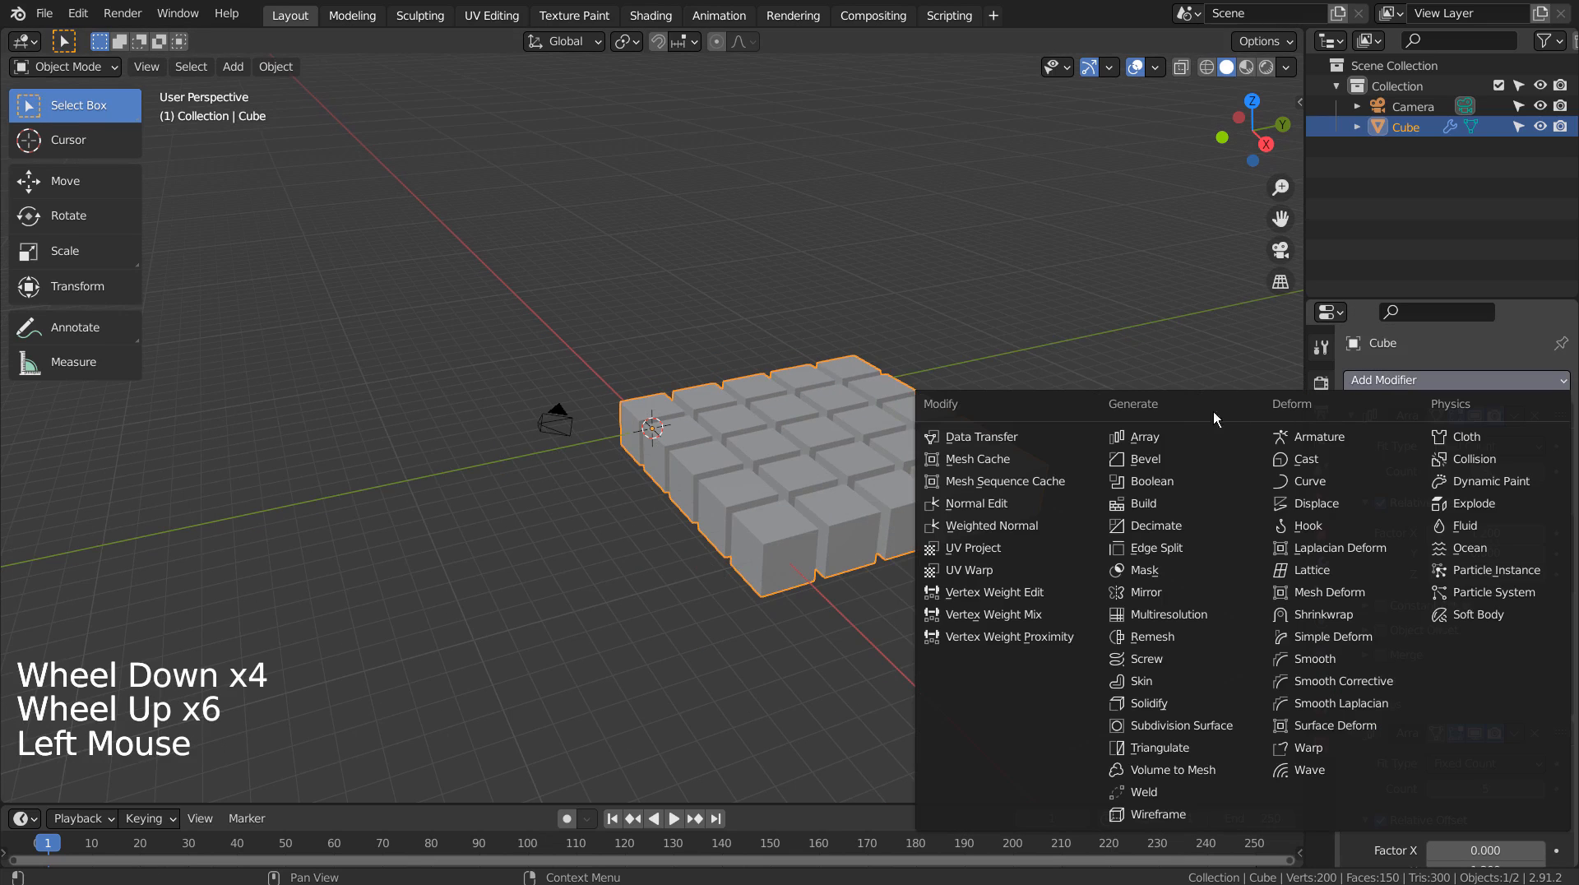
left_click(1168, 436)
scroll(1482, 643, "down", 14)
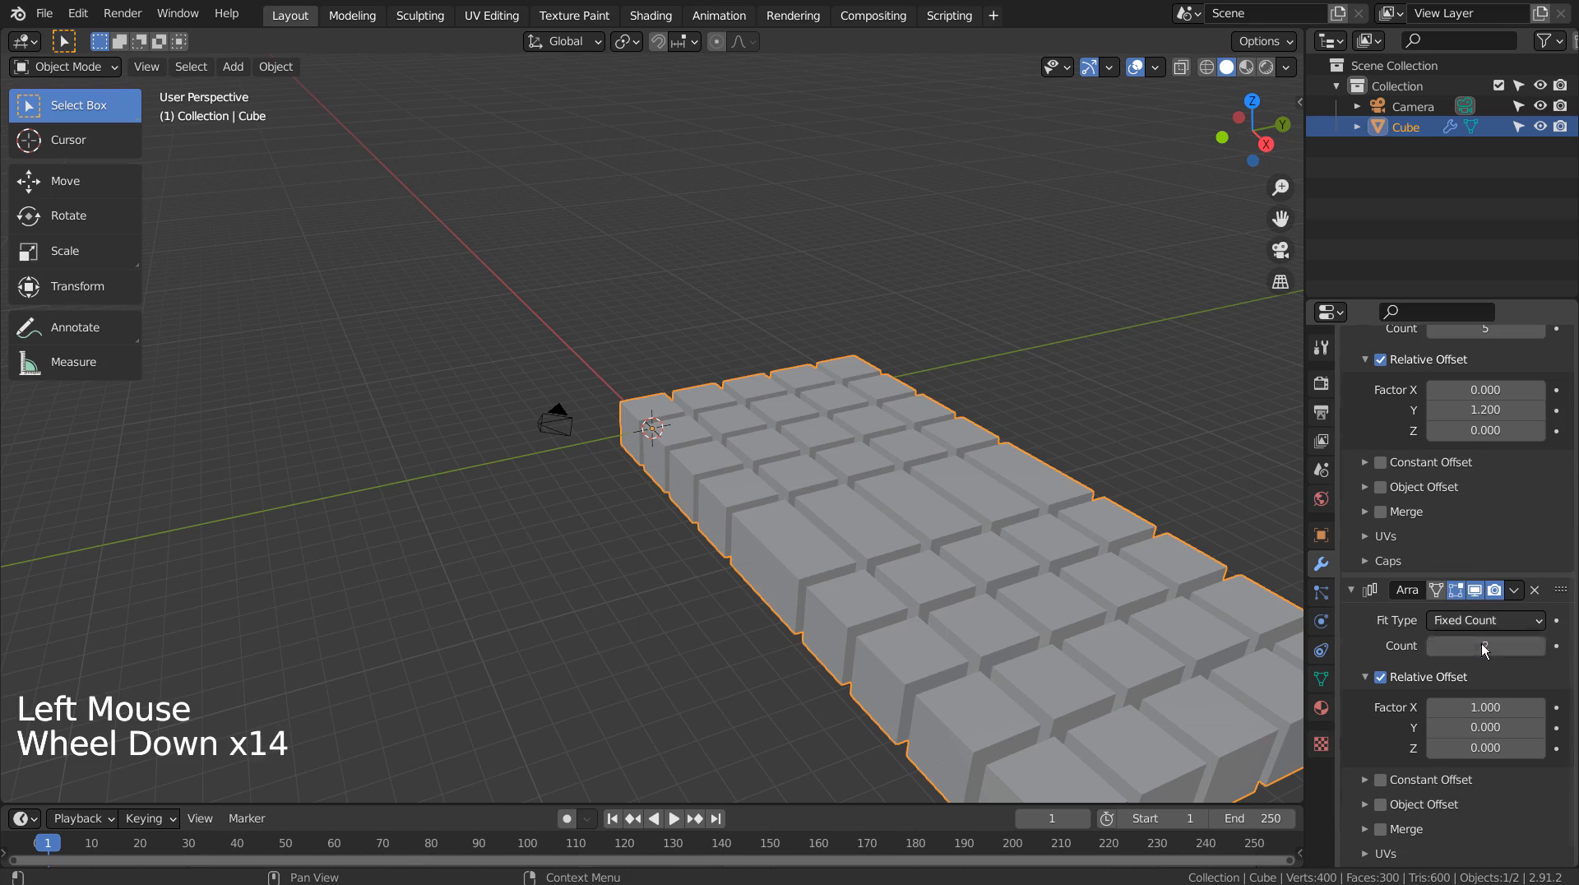
left_click(1481, 645)
left_click(1494, 705)
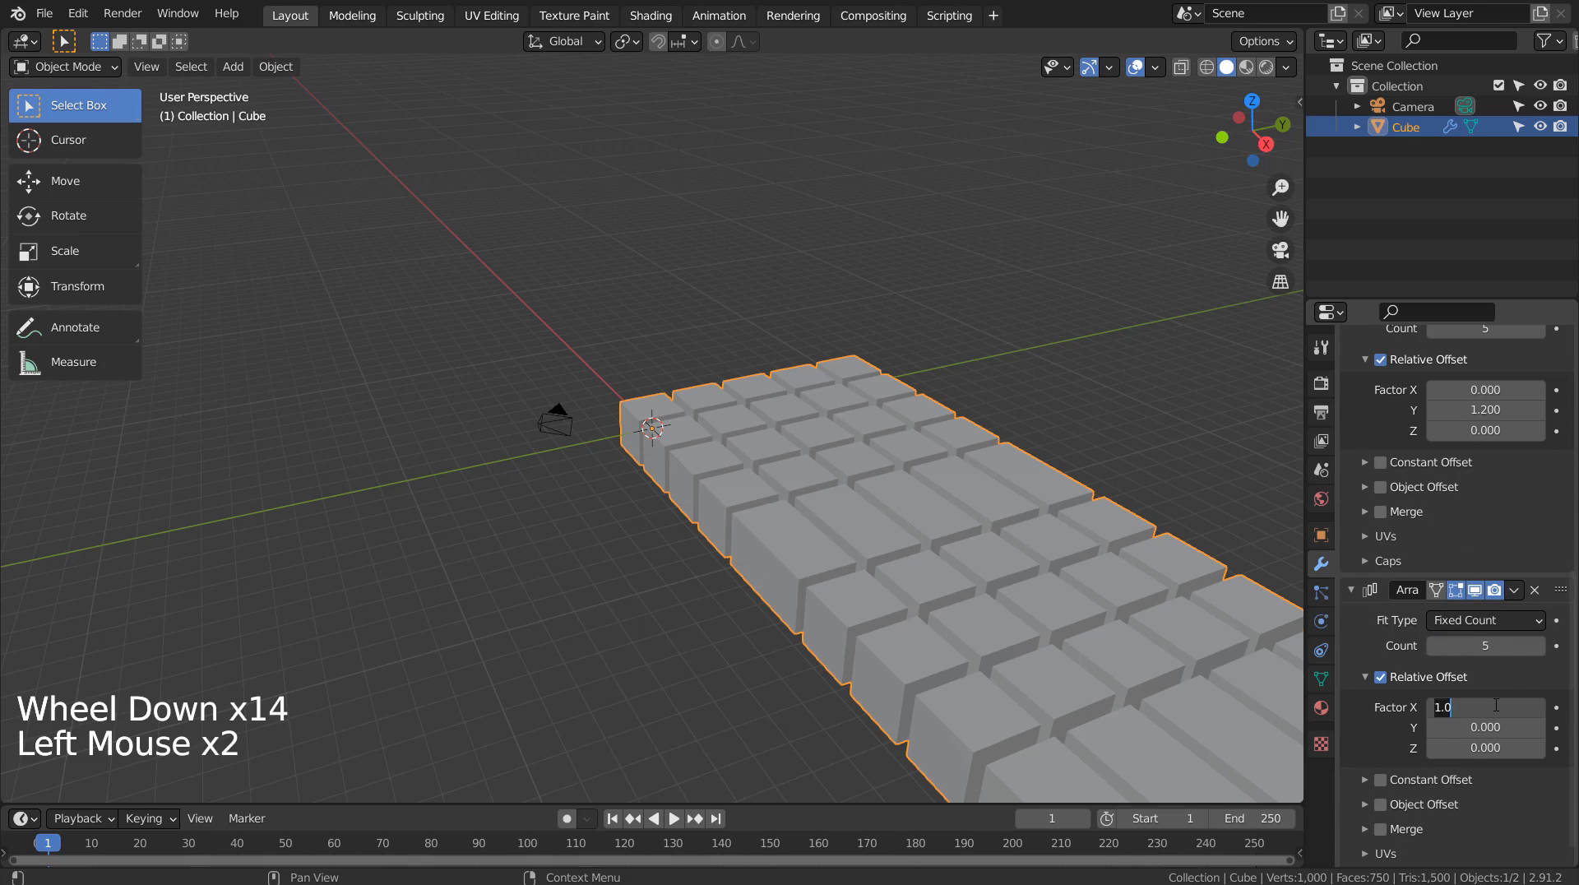
type("0")
key("Tab")
key("Tab")
type("1.2")
key("Return")
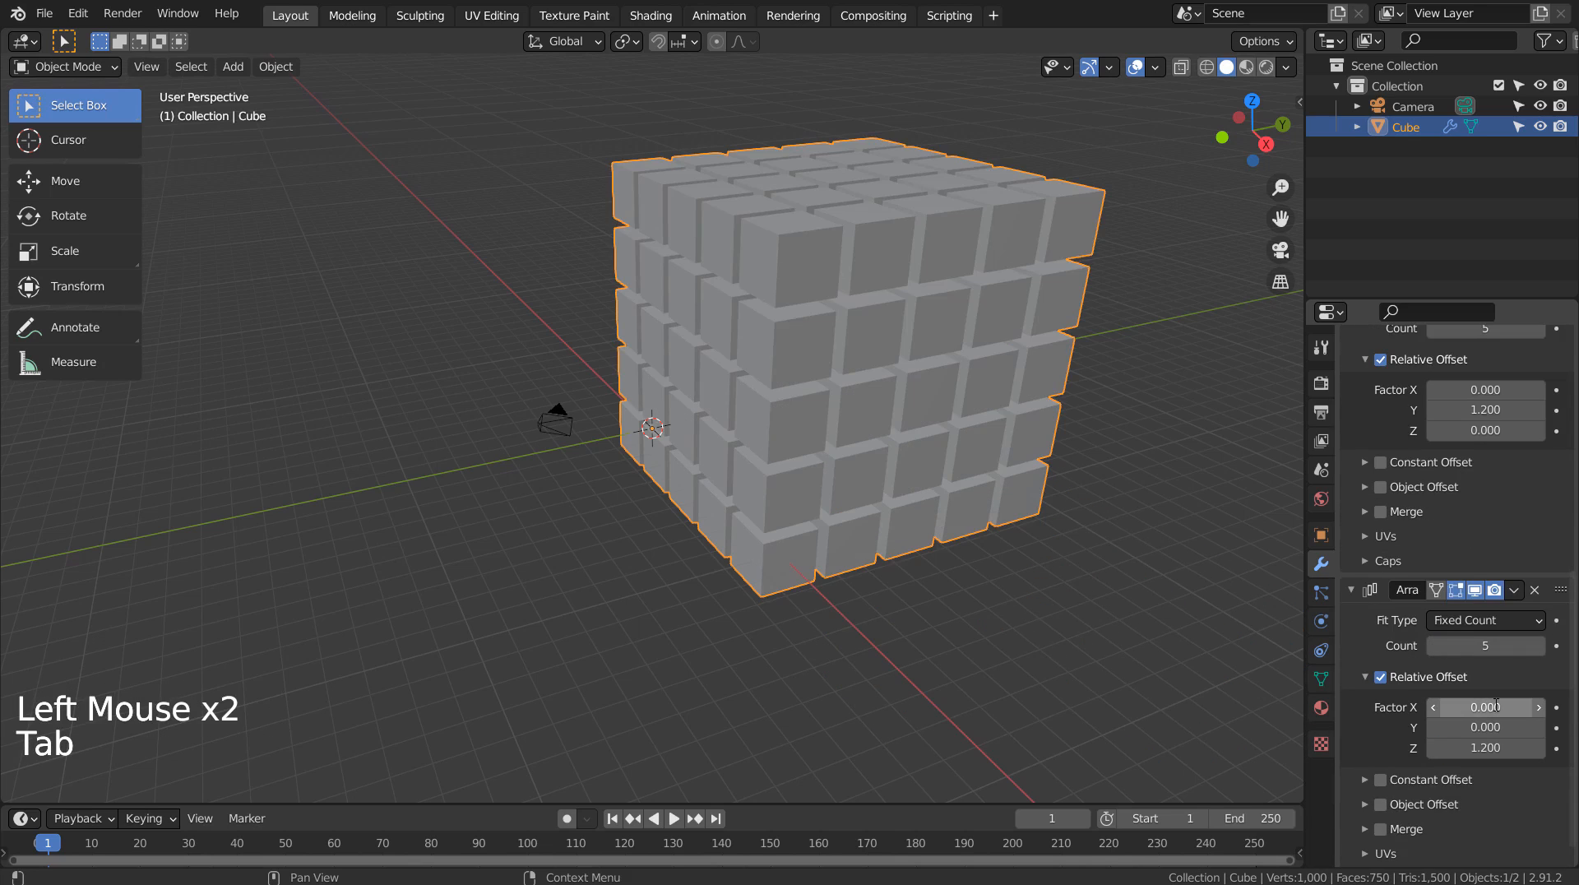
Rotate the arrayed cube block by -45° in the front orthographic view.
left_click(1039, 600)
key("KP_1")
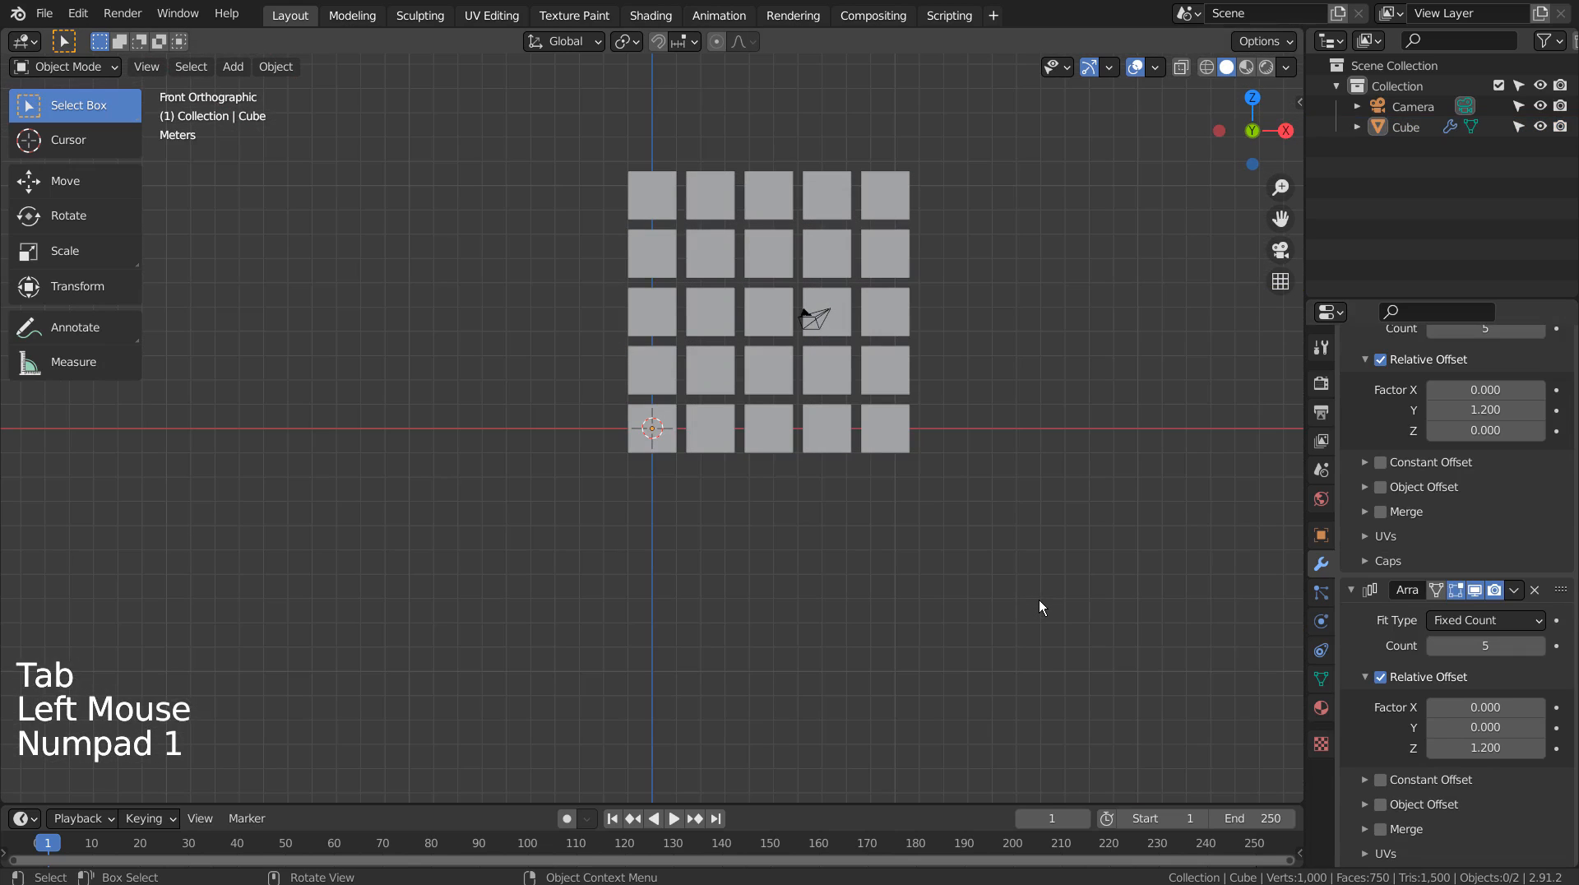
key("r")
left_click(979, 451)
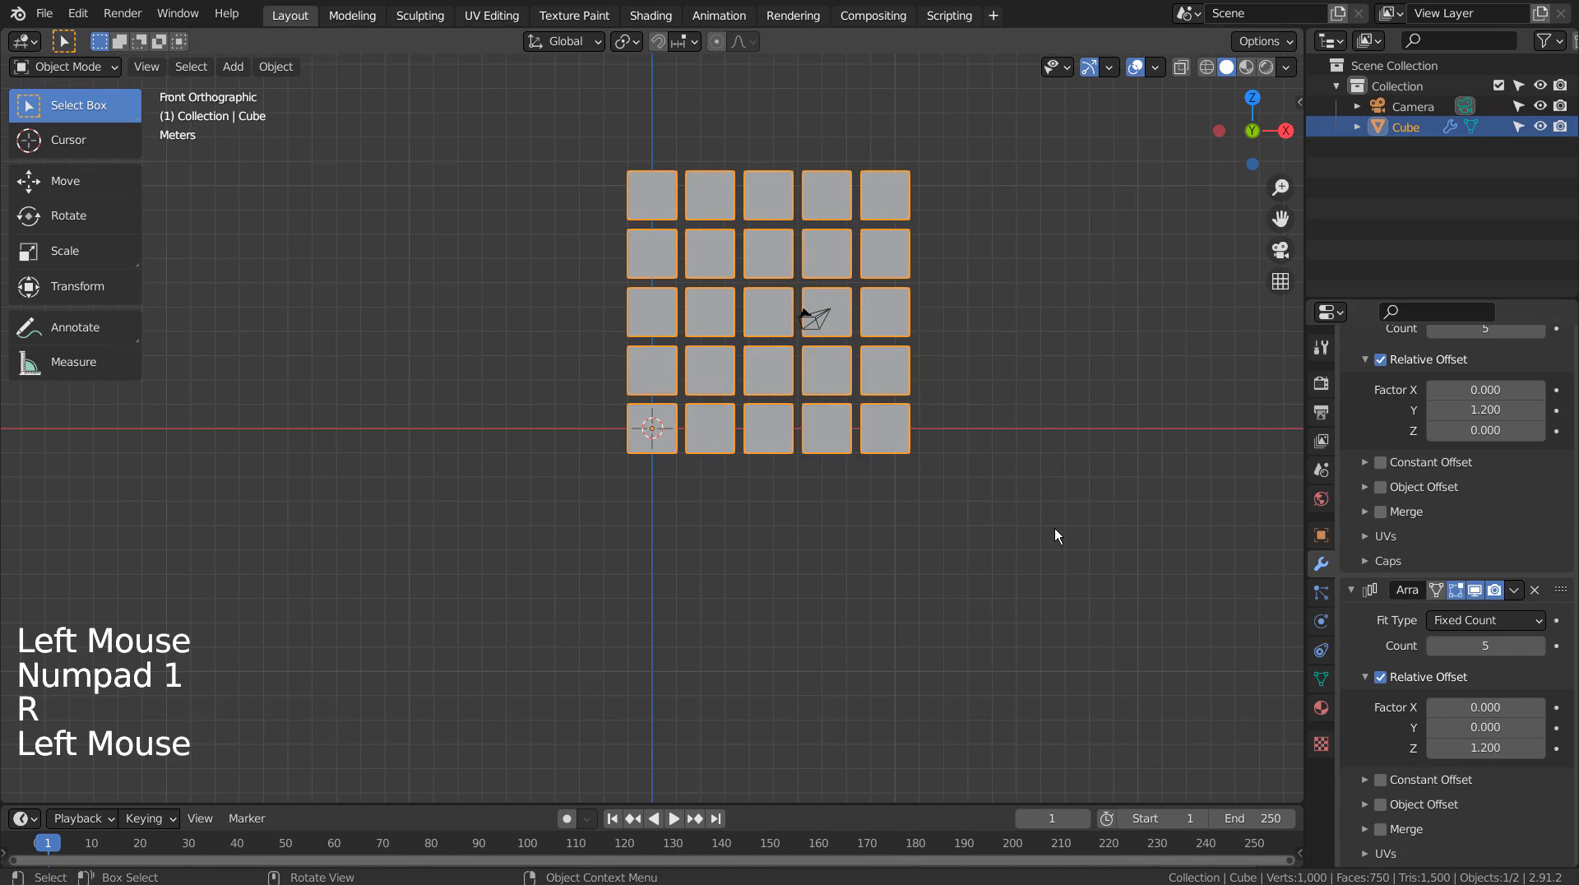
key("r")
left_click(832, 300)
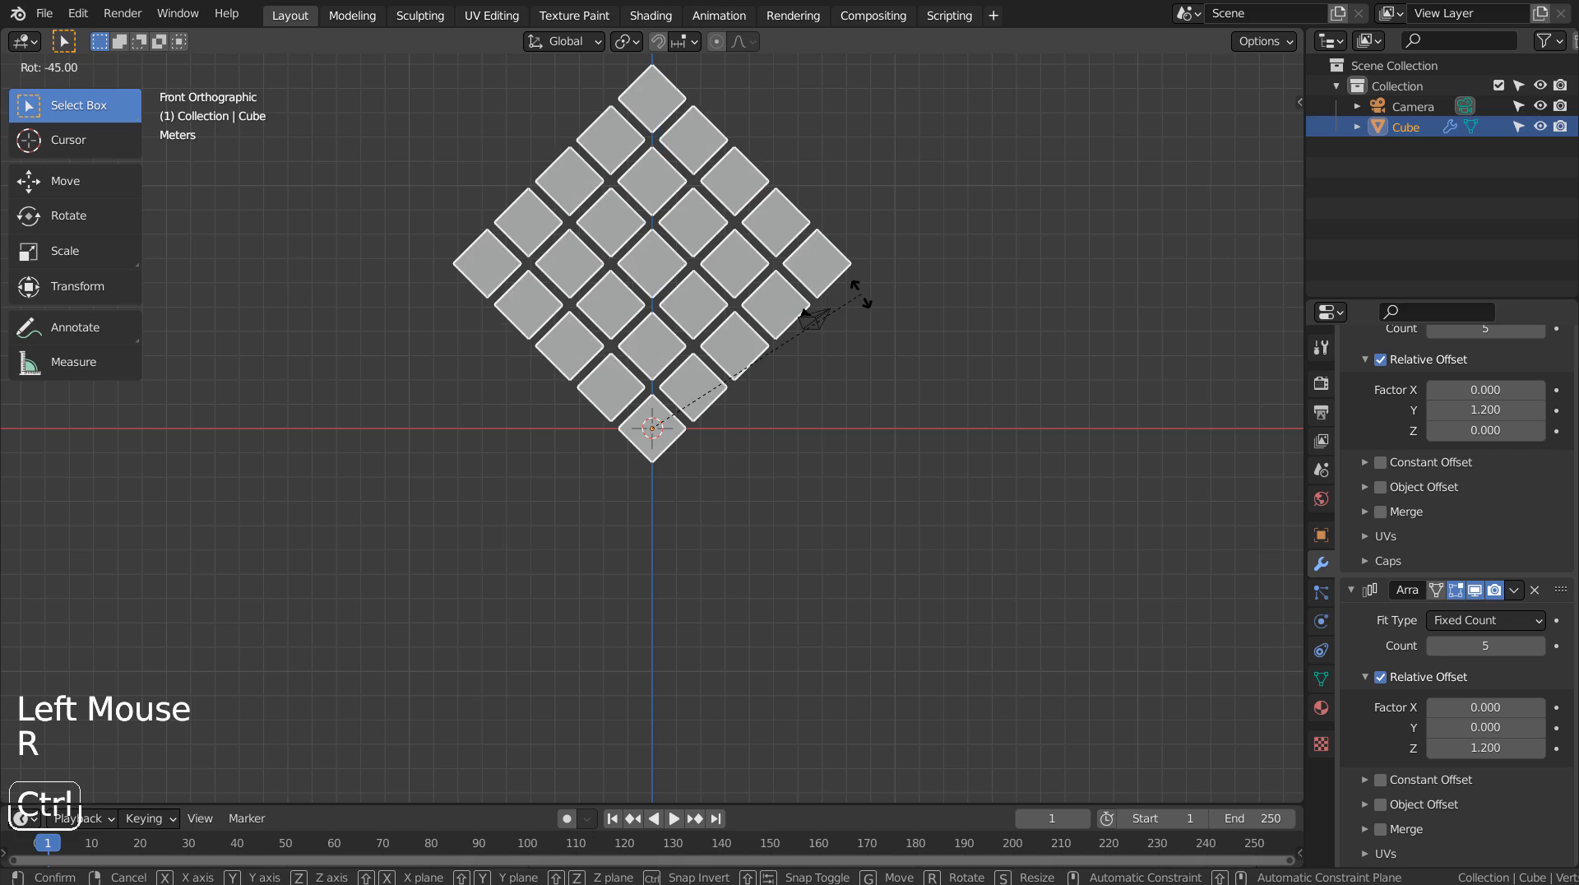
Rotate the cube block in the right orthographic view with snapping so that one corner points downward.
middle_click_drag(1028, 456, 1030, 467)
key("KP_3")
key("r")
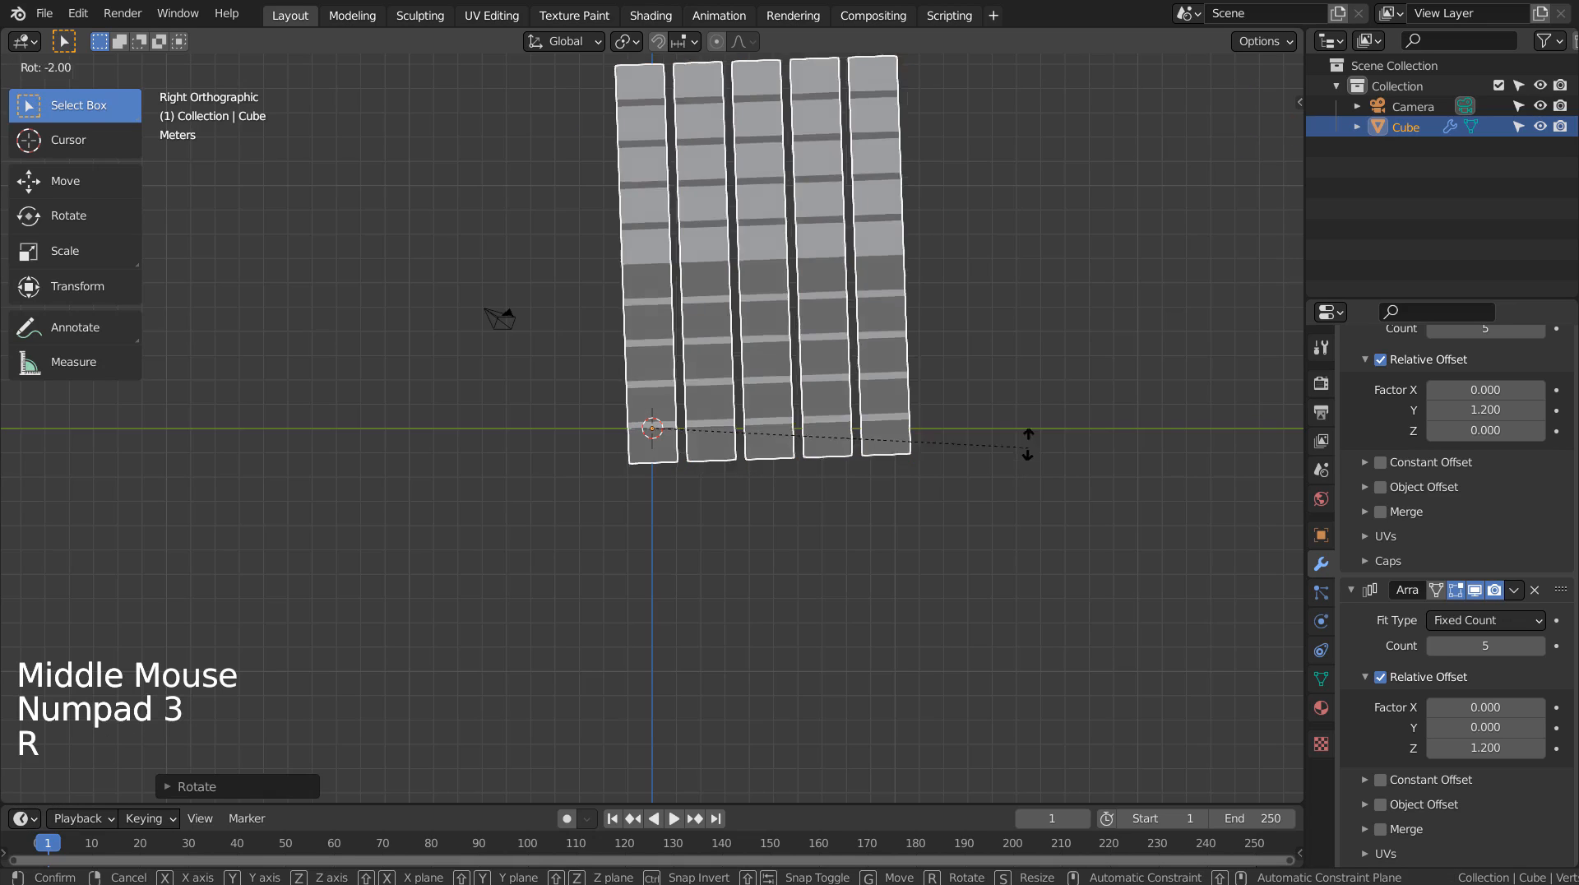
key("ctrl")
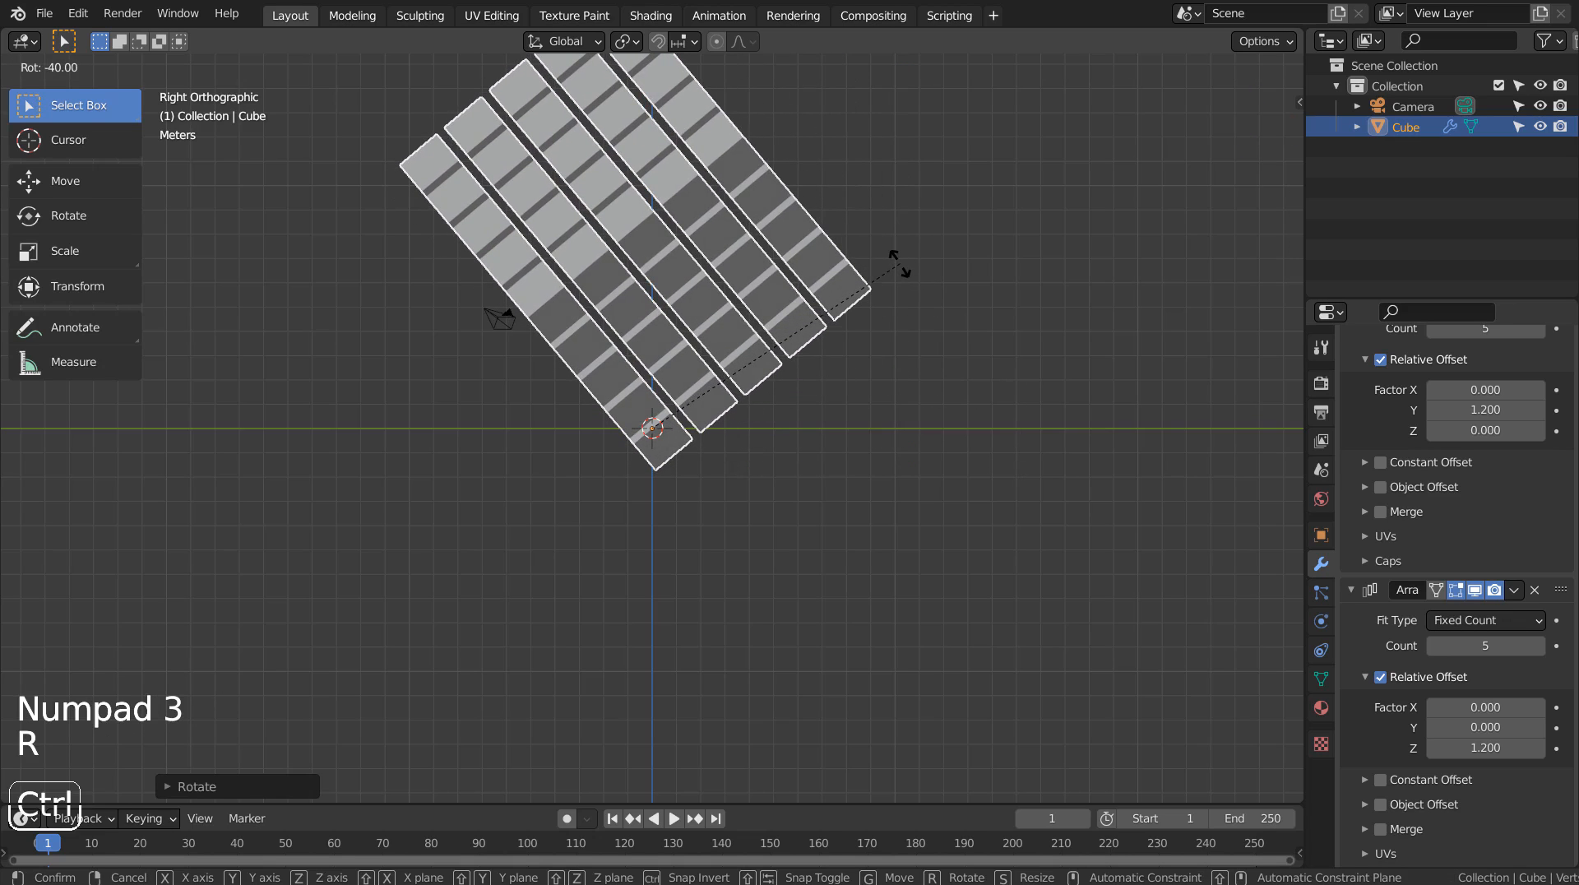
left_click(909, 276)
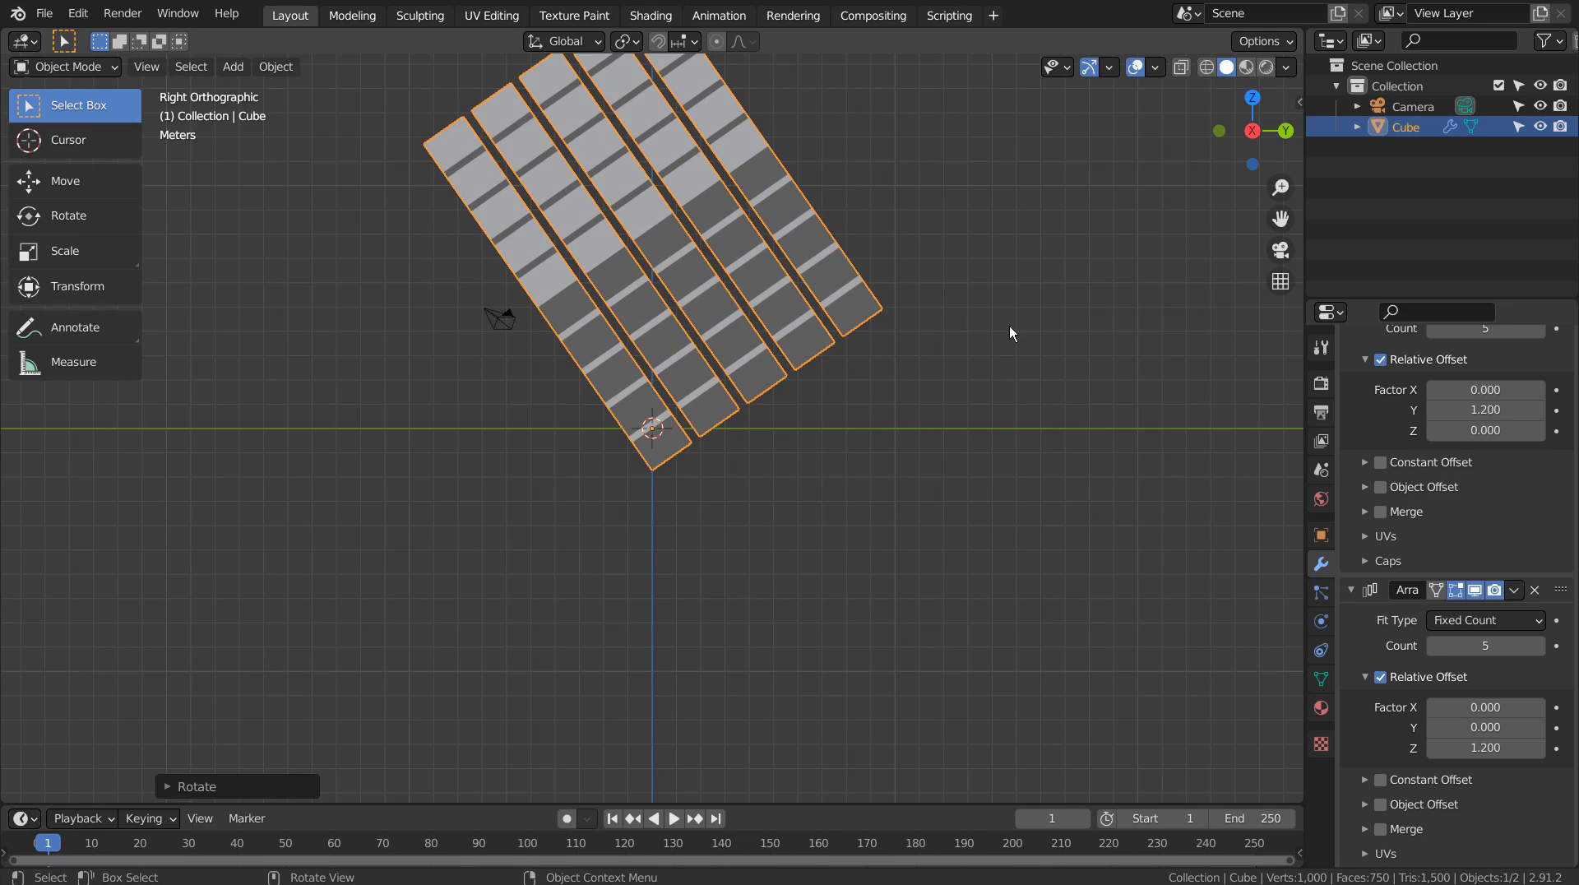
Raise the tilted cube block along Z well above the world origin.
key("g")
key("z")
left_click(930, 169)
scroll(941, 206, "down", 4)
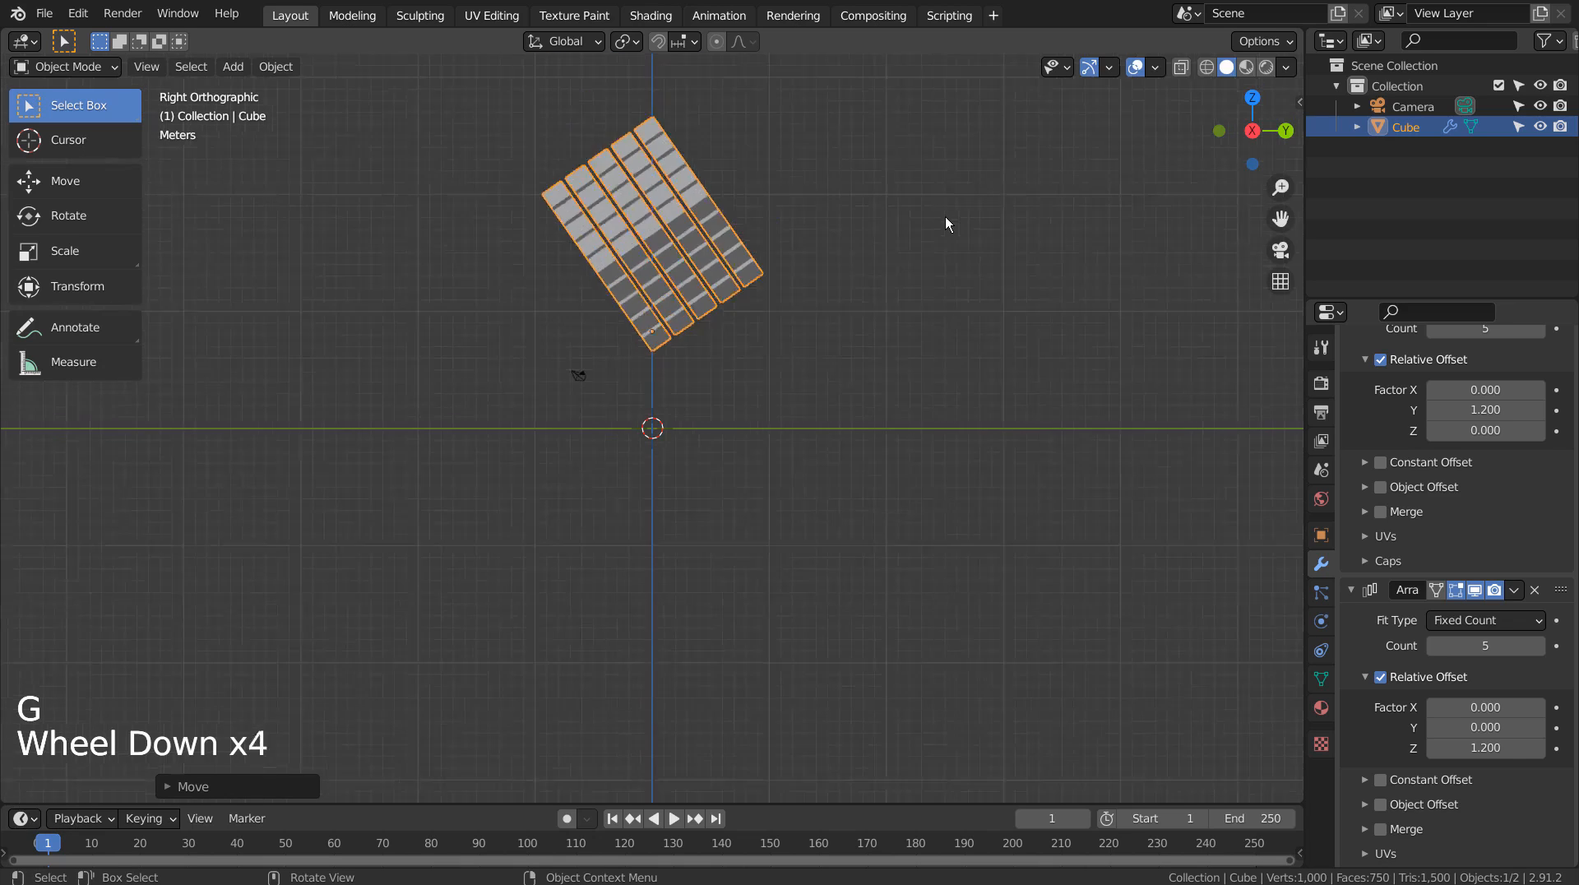
scroll(946, 239, "down", 3)
key("g")
left_click(952, 179)
middle_click_drag(952, 179, 927, 449)
scroll(979, 381, "up", 2)
middle_click_drag(978, 381, 895, 560, "shift")
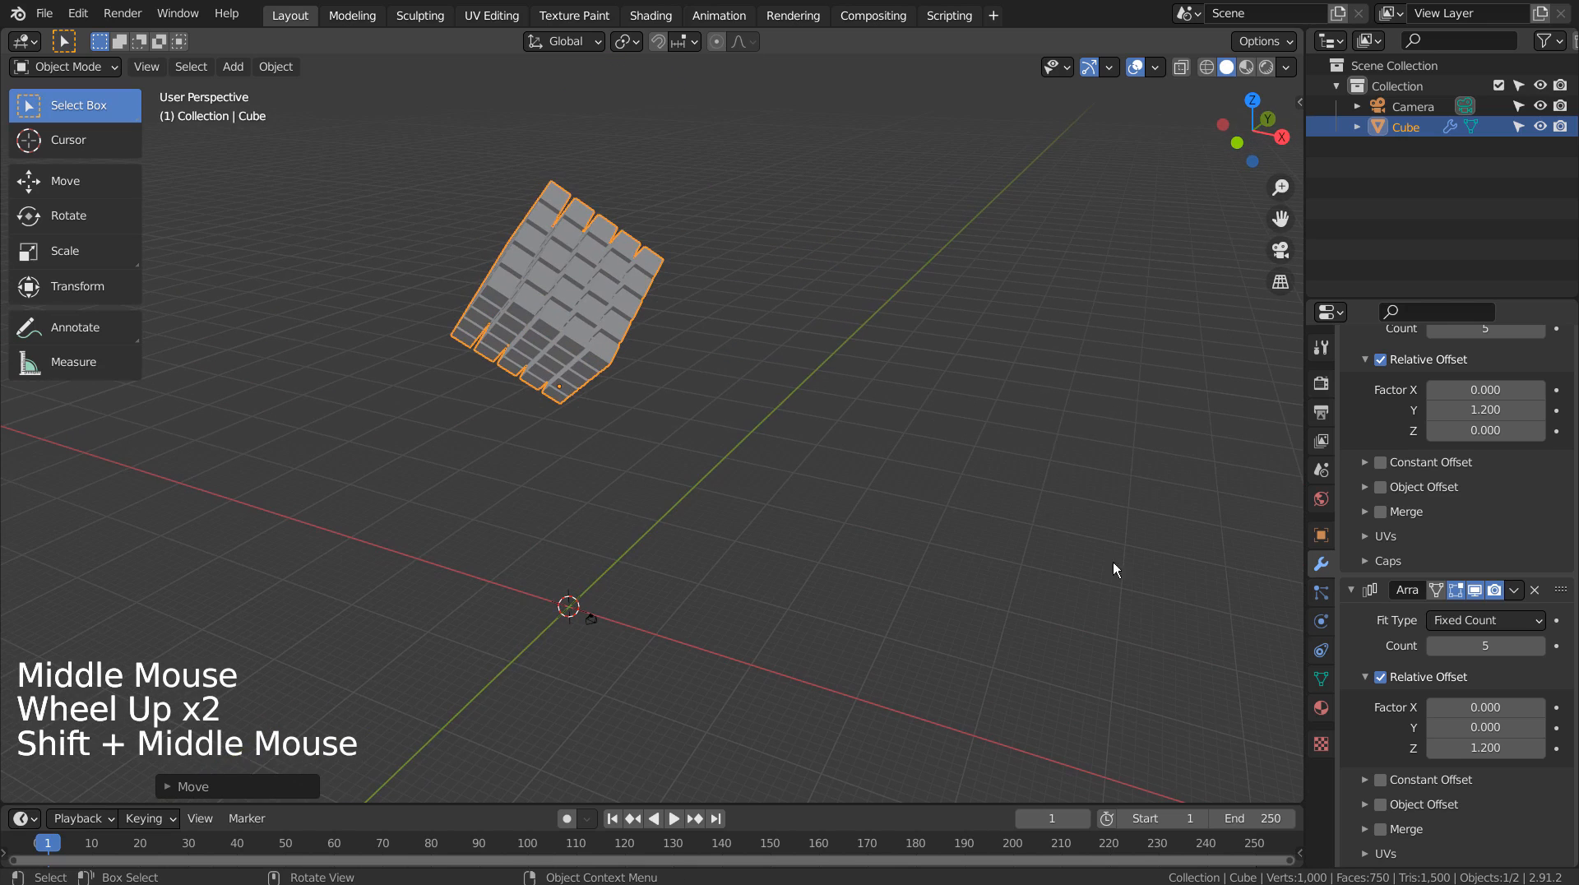
Enable Rigid Body physics of type Active on the arrayed cube and choose Mesh as its collision shape.
left_click(1322, 650)
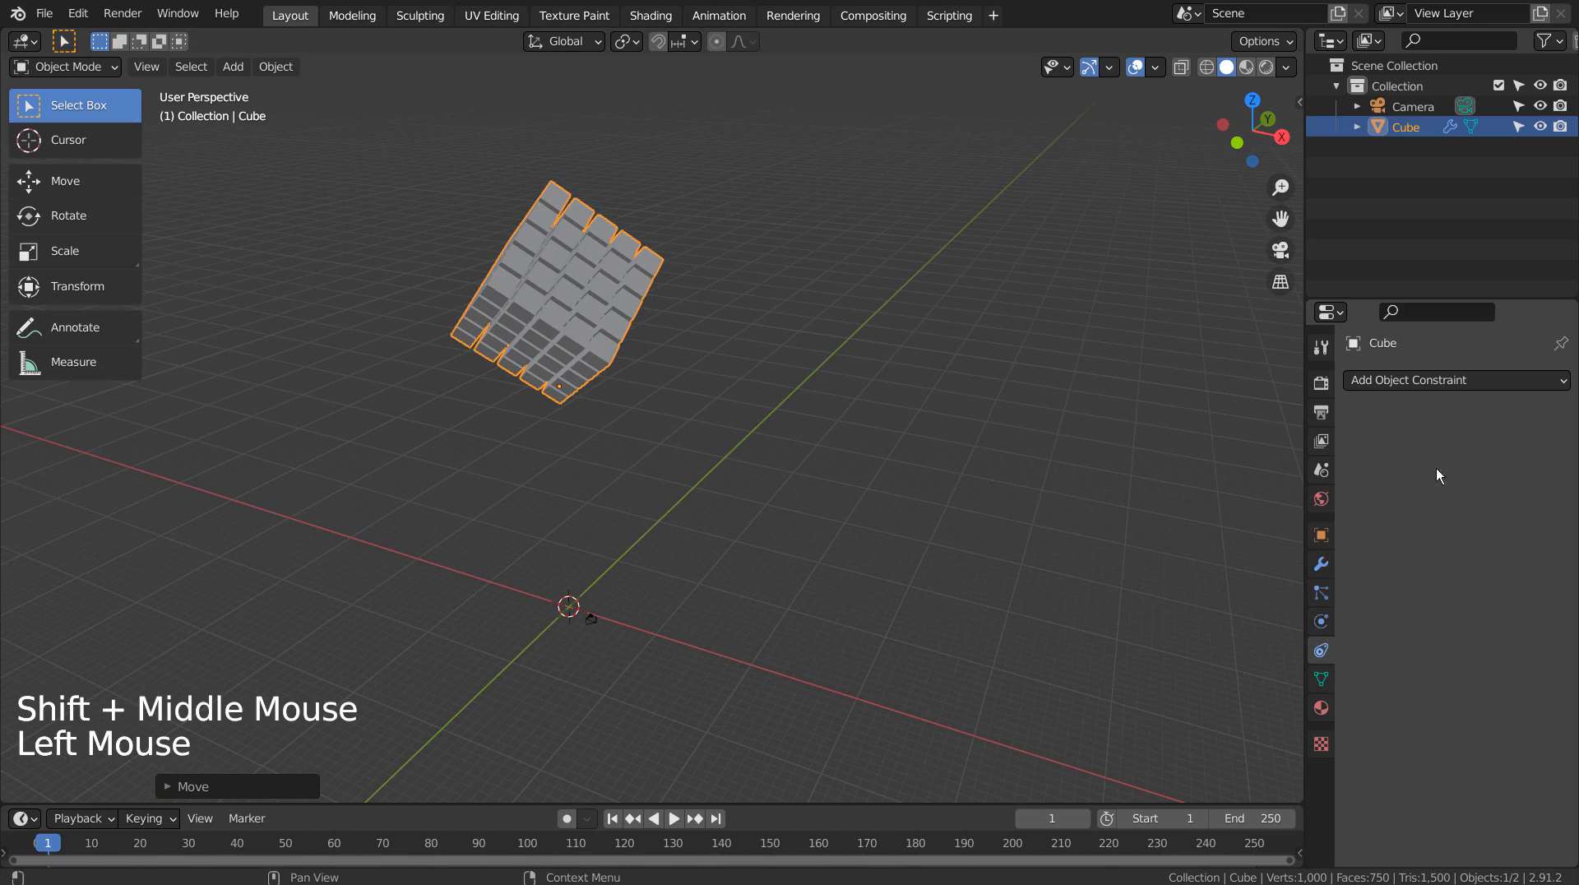
left_click(1321, 621)
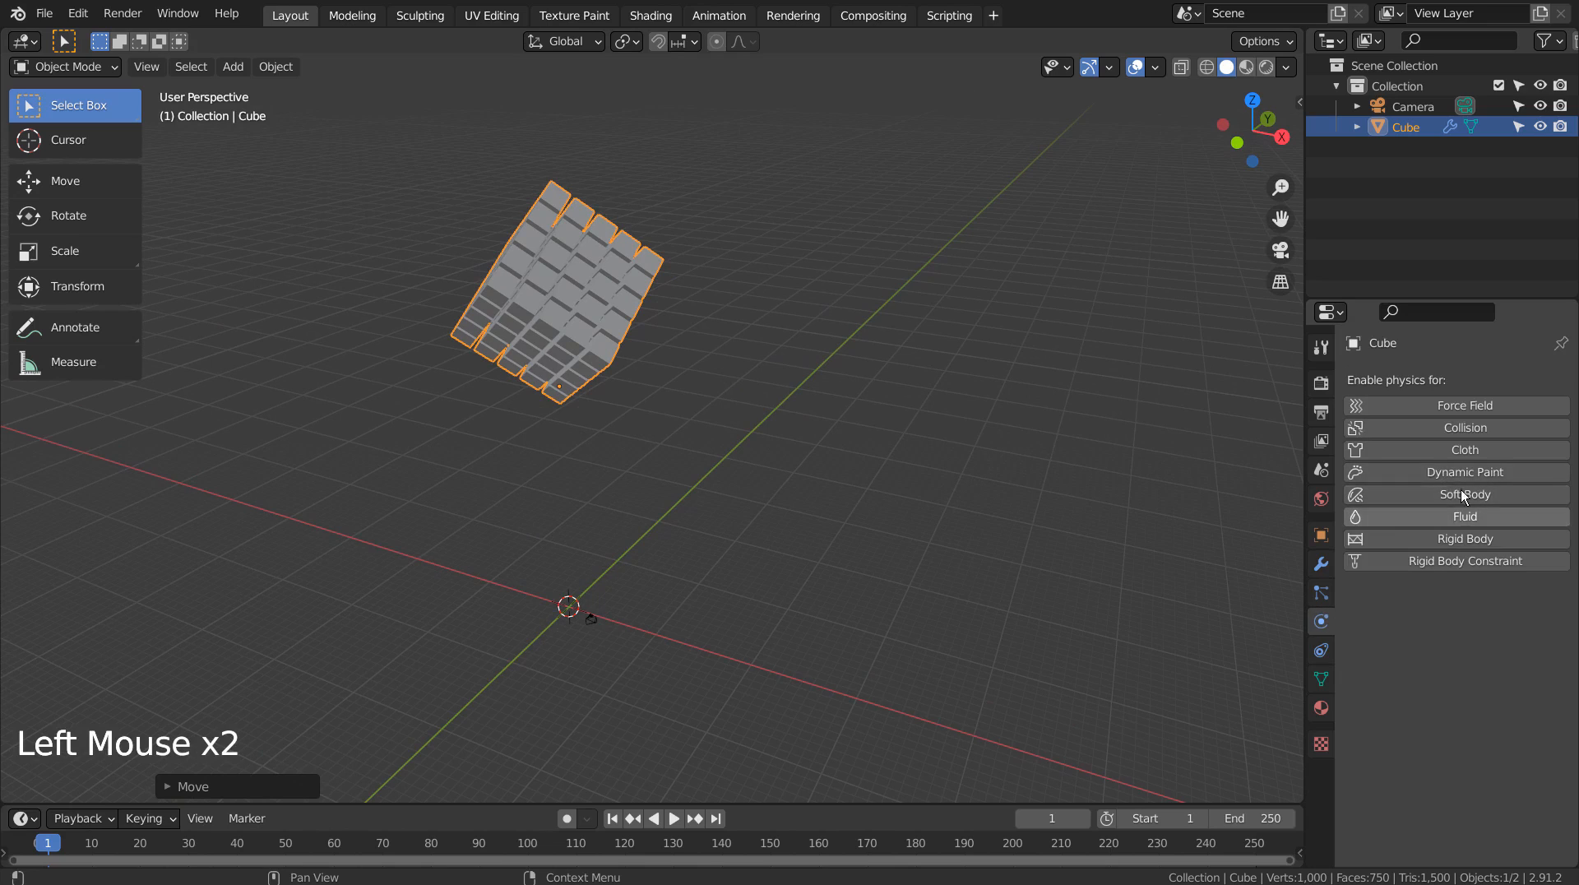
left_click(1452, 540)
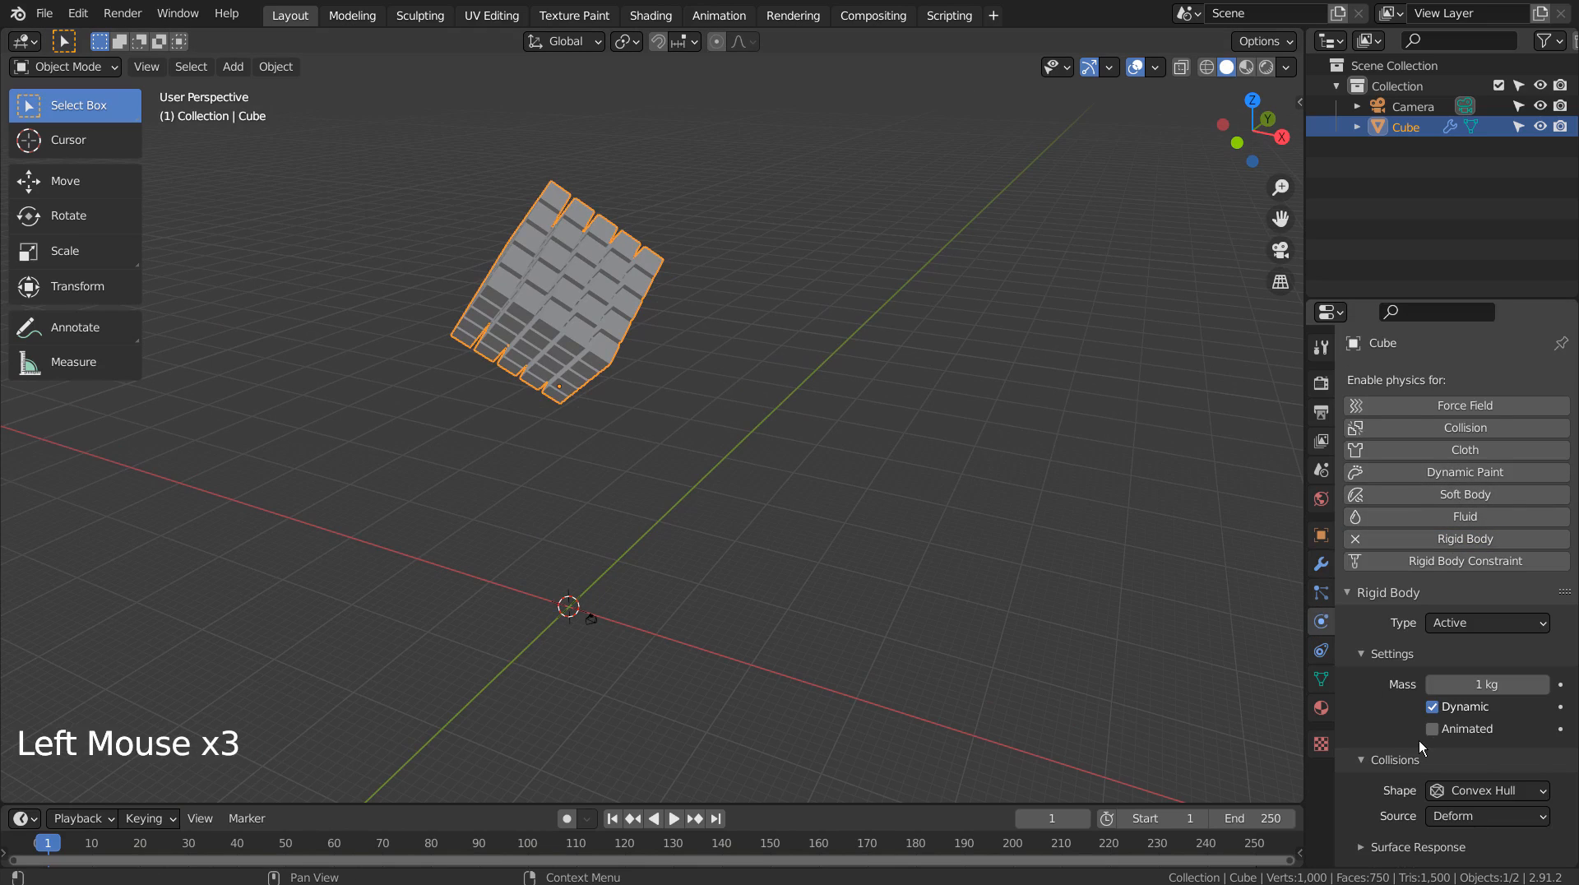
scroll(1419, 740, "down", 3)
left_click(1462, 727)
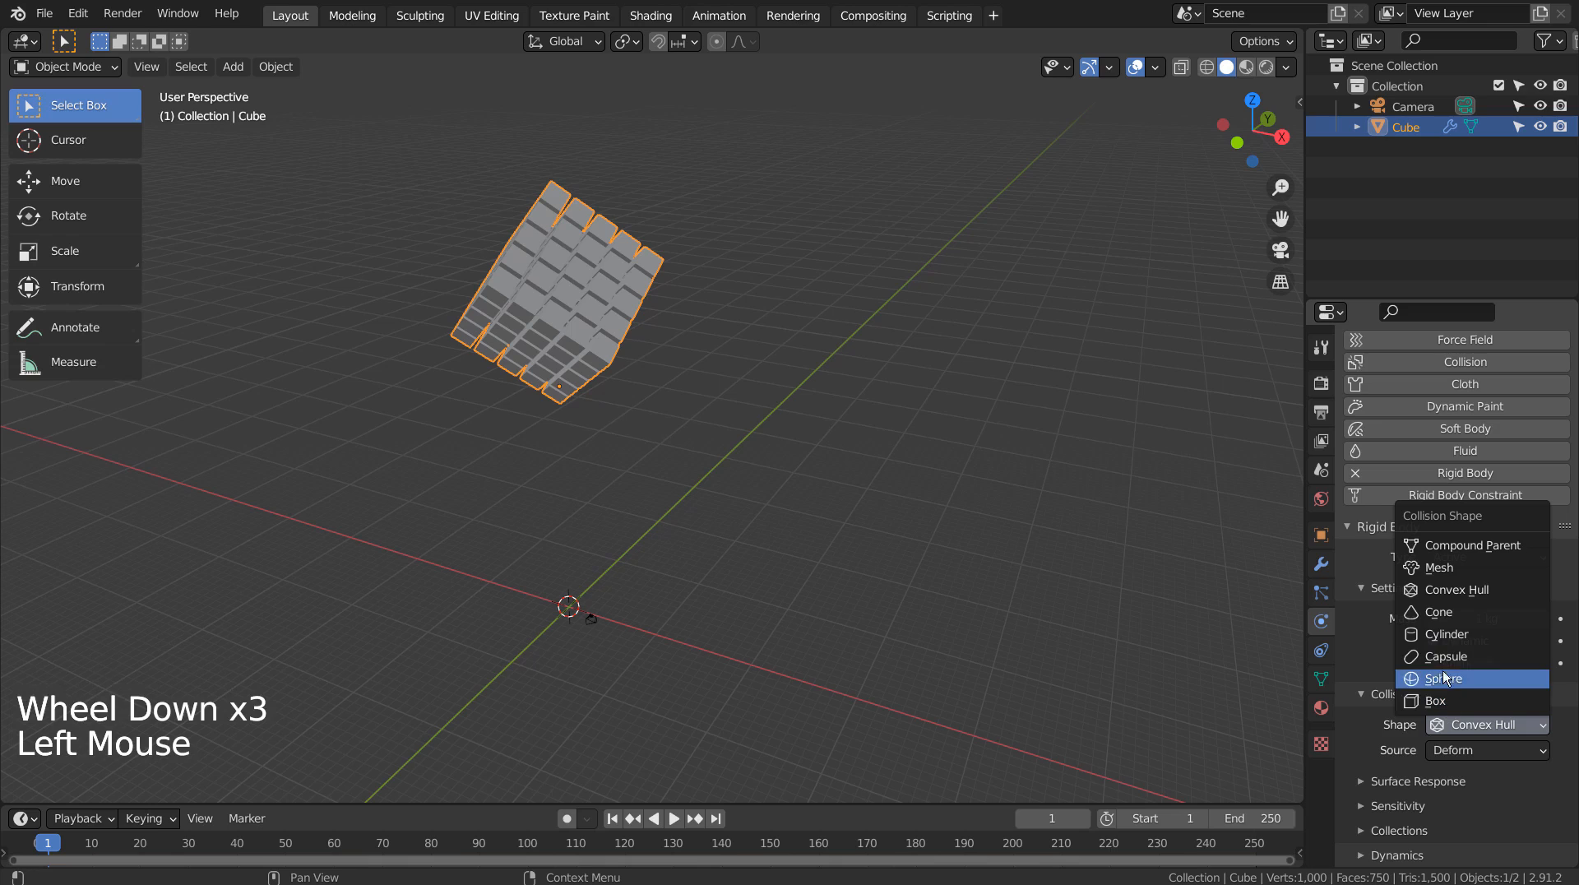
left_click(1443, 568)
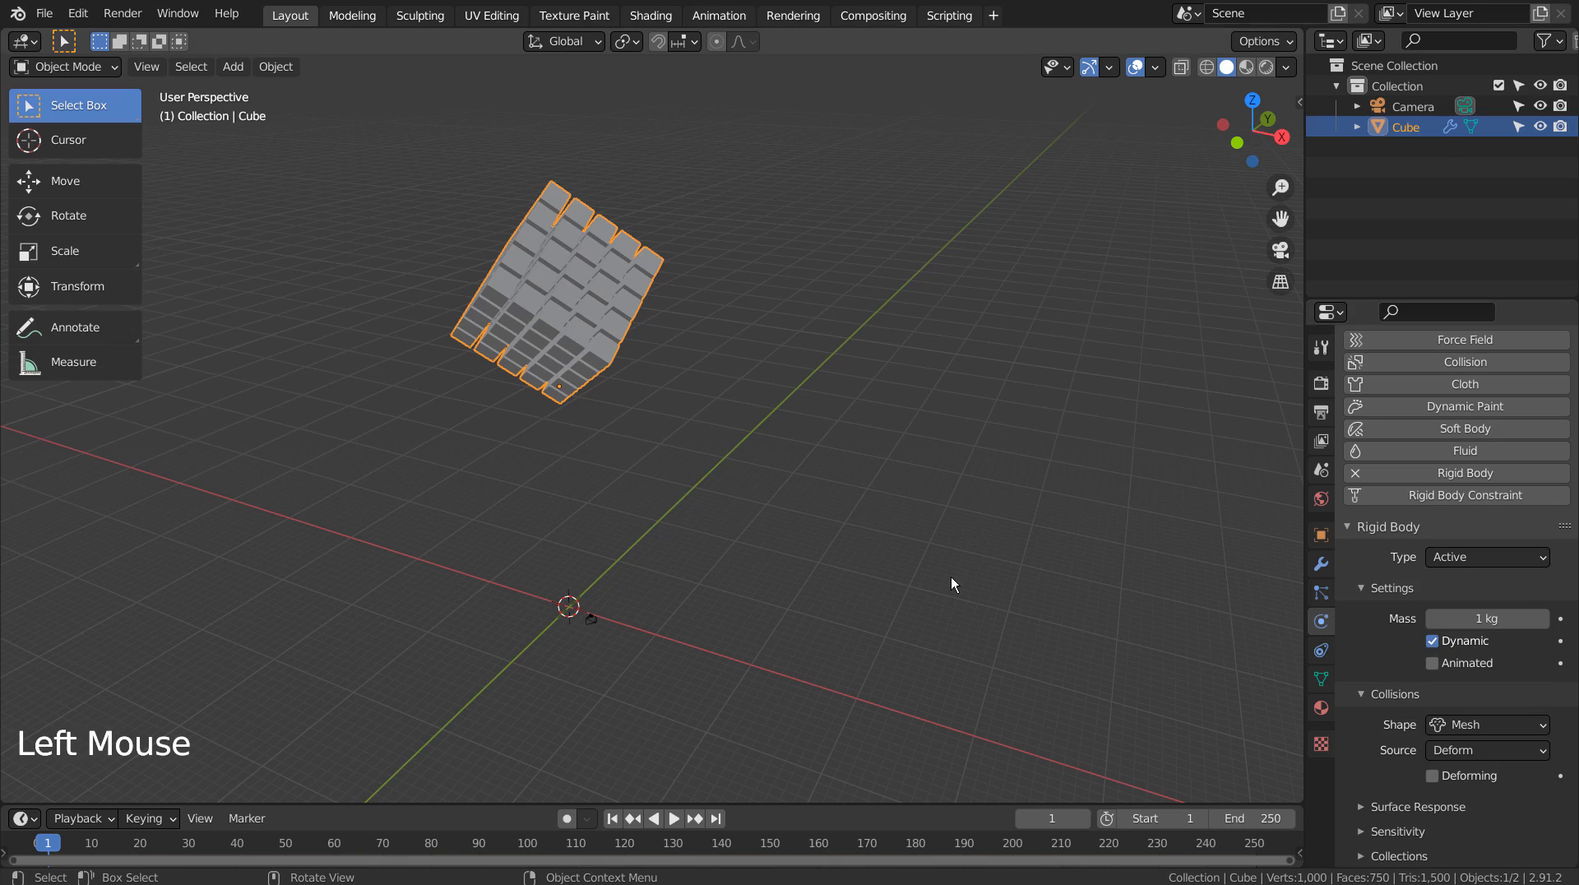
Add a mesh plane at the world origin beneath the cube block and scale it up.
left_click(842, 496)
key("shift+a")
mouse_move(862, 467)
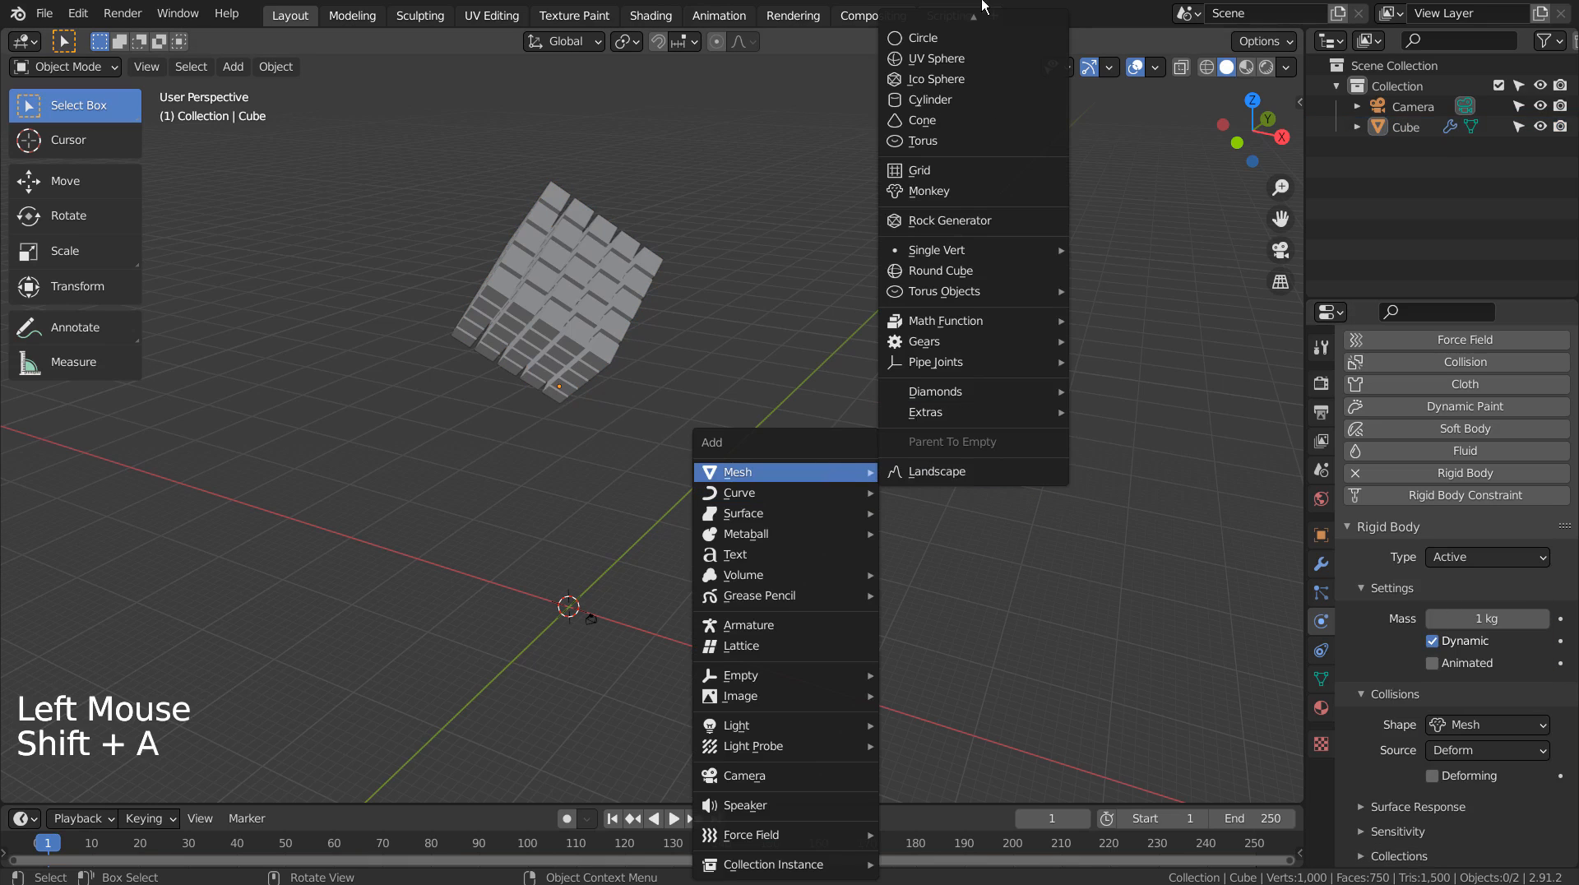
scroll(946, 50, "up", 1)
left_click(929, 24)
key("s")
left_click(286, 452)
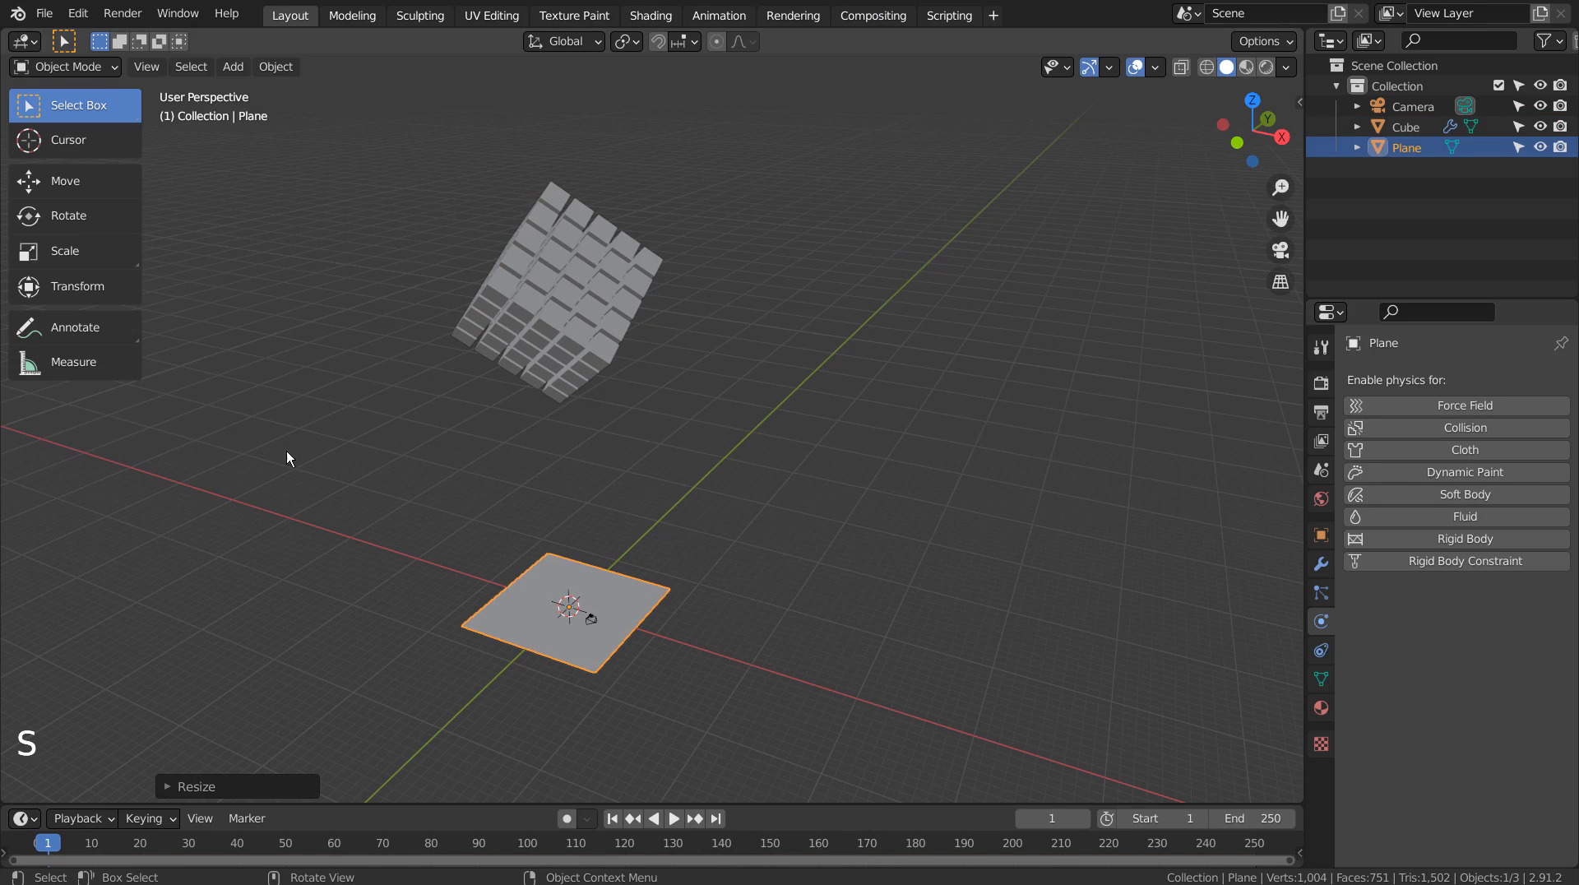
Scale the ground plane up further so it extends well beyond the cube block on every side.
key("s")
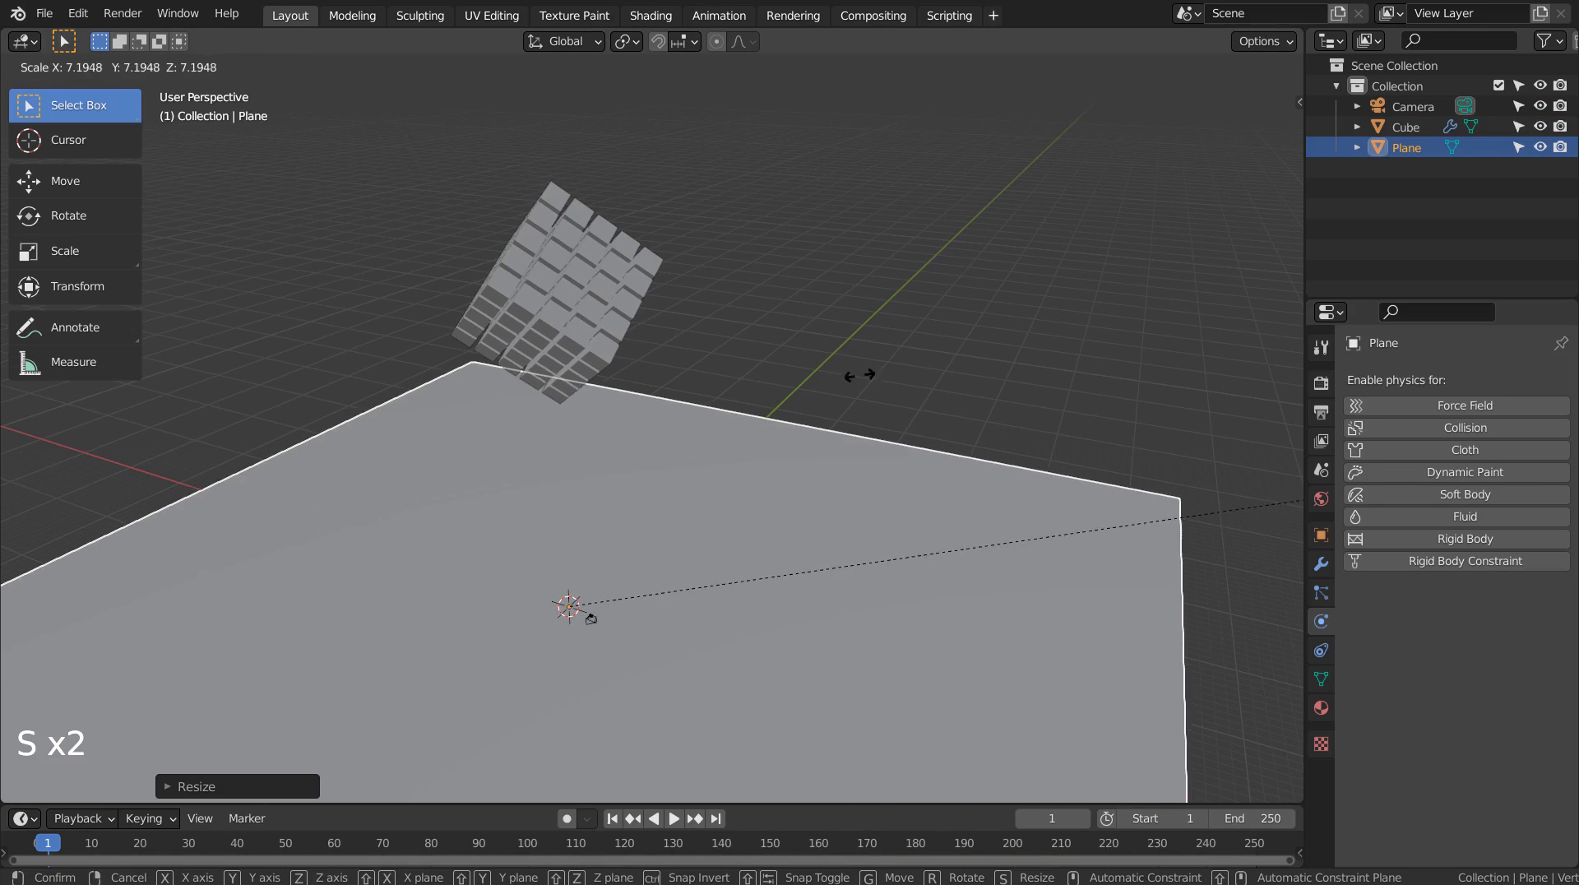
left_click(1263, 316)
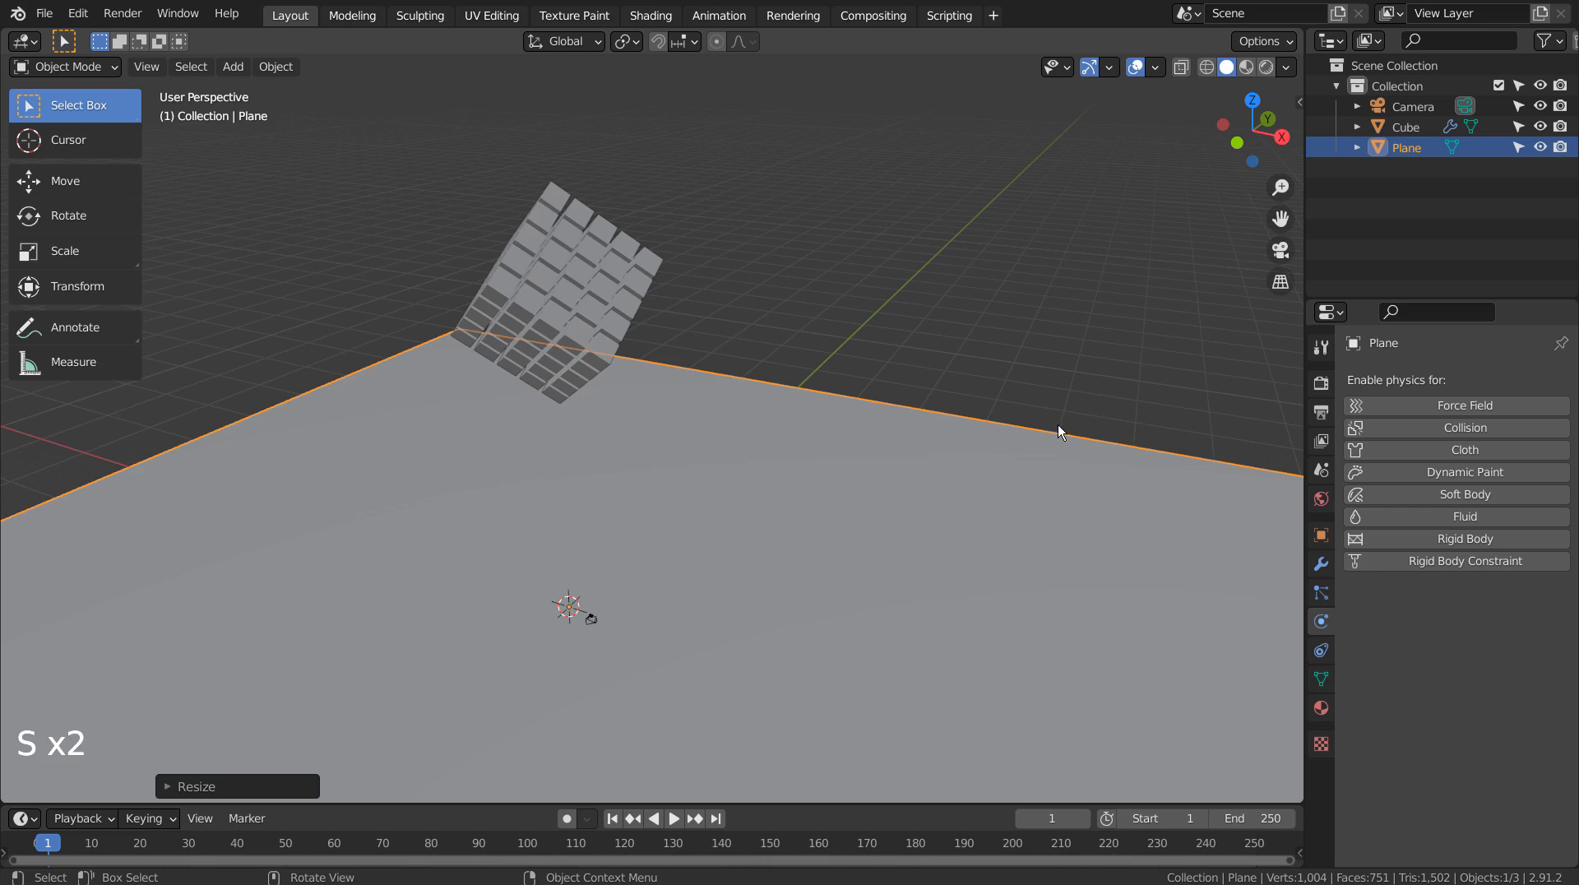
mouse_move(1058, 425)
middle_mouse_down()
mouse_move(885, 406)
mouse_move(1040, 439)
middle_mouse_up()
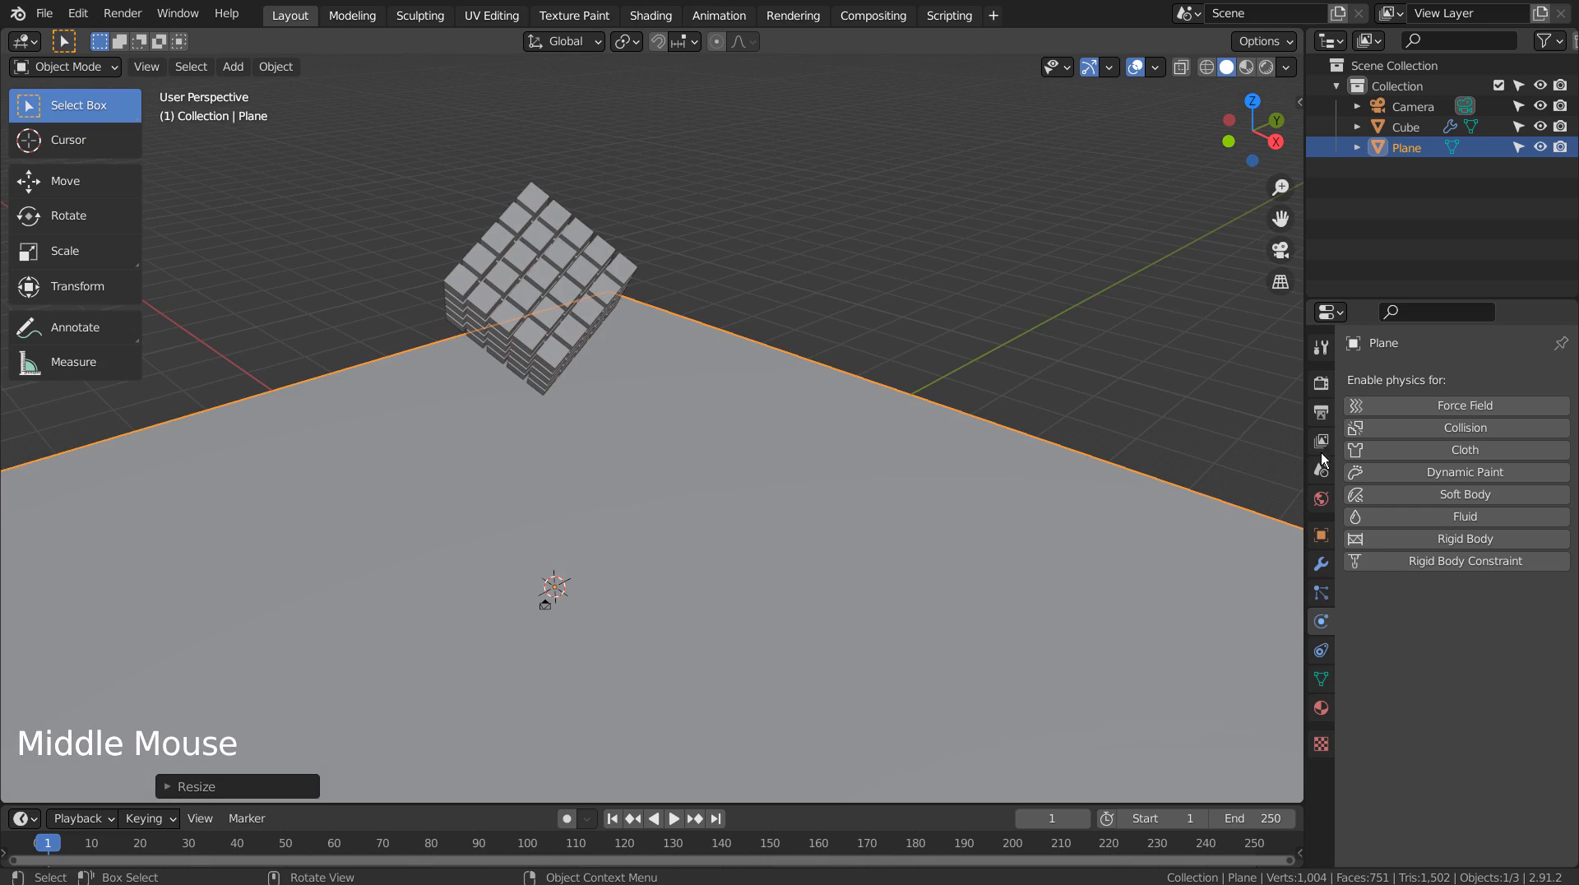
Enable Rigid Body physics on the ground plane and set its type to Passive.
left_click(1484, 538)
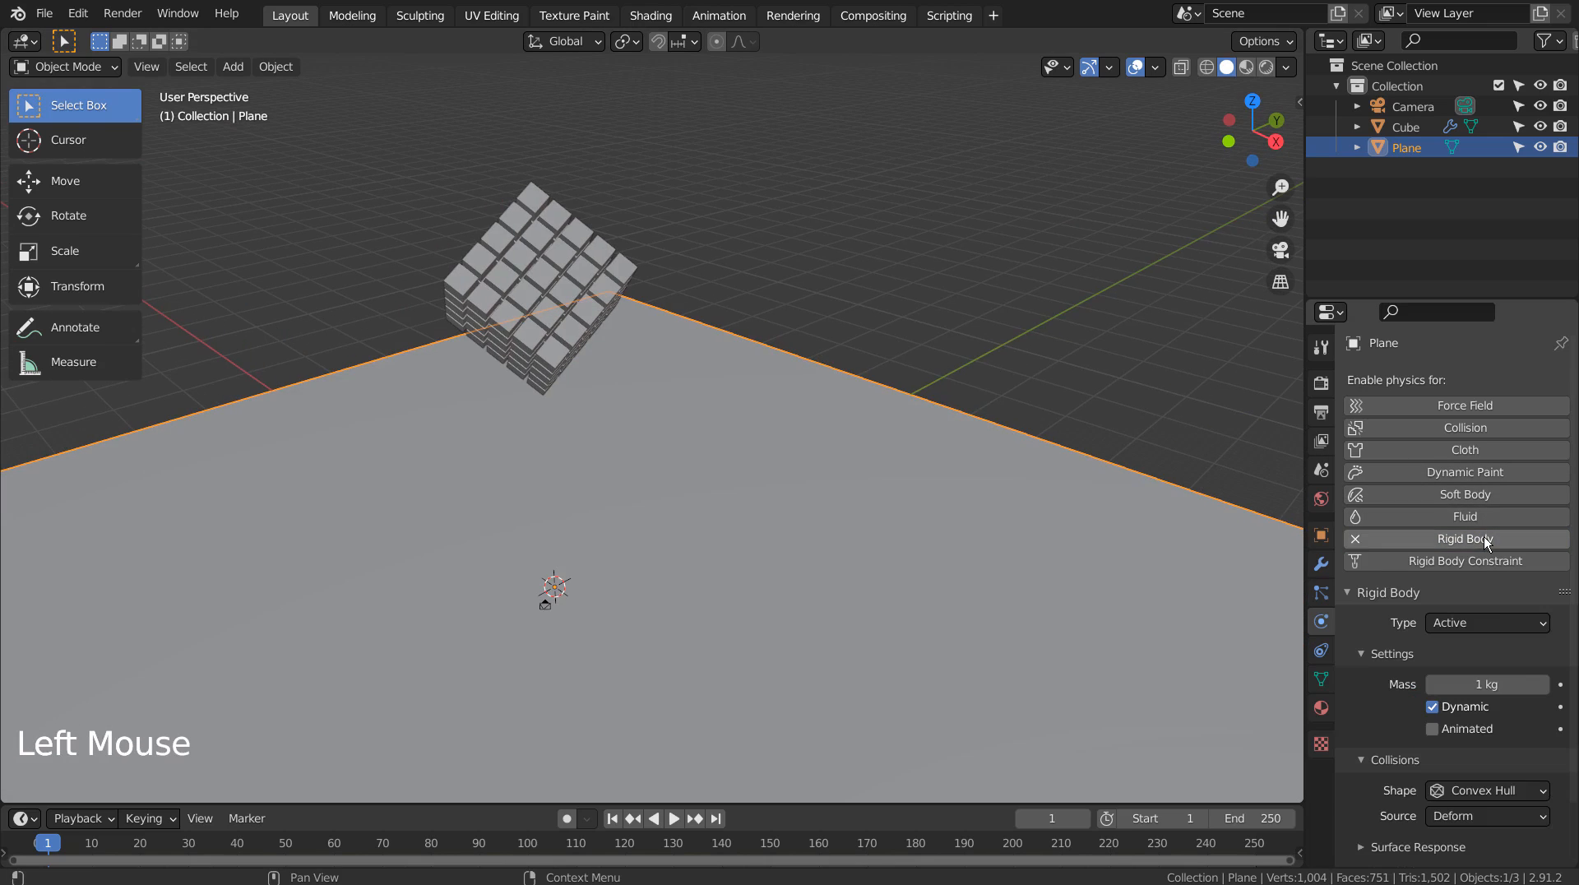
left_click(1491, 622)
left_click(1473, 668)
Select the cube block, play the rigid body simulation of its fall onto the plane, and return to frame 1.
left_click(633, 311)
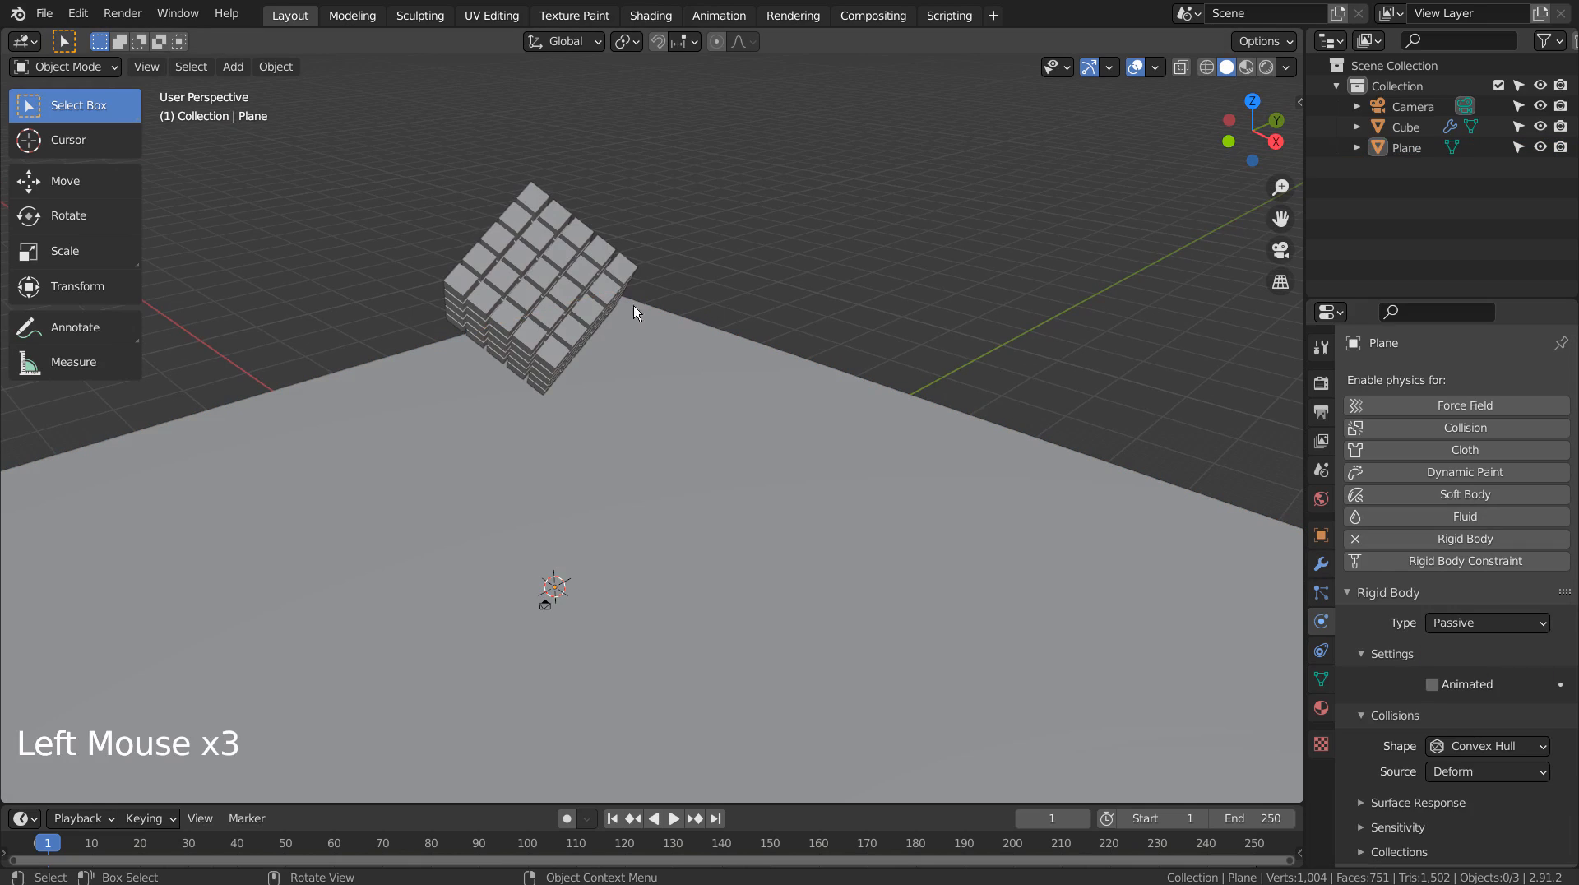
left_click(634, 311)
left_click(678, 818)
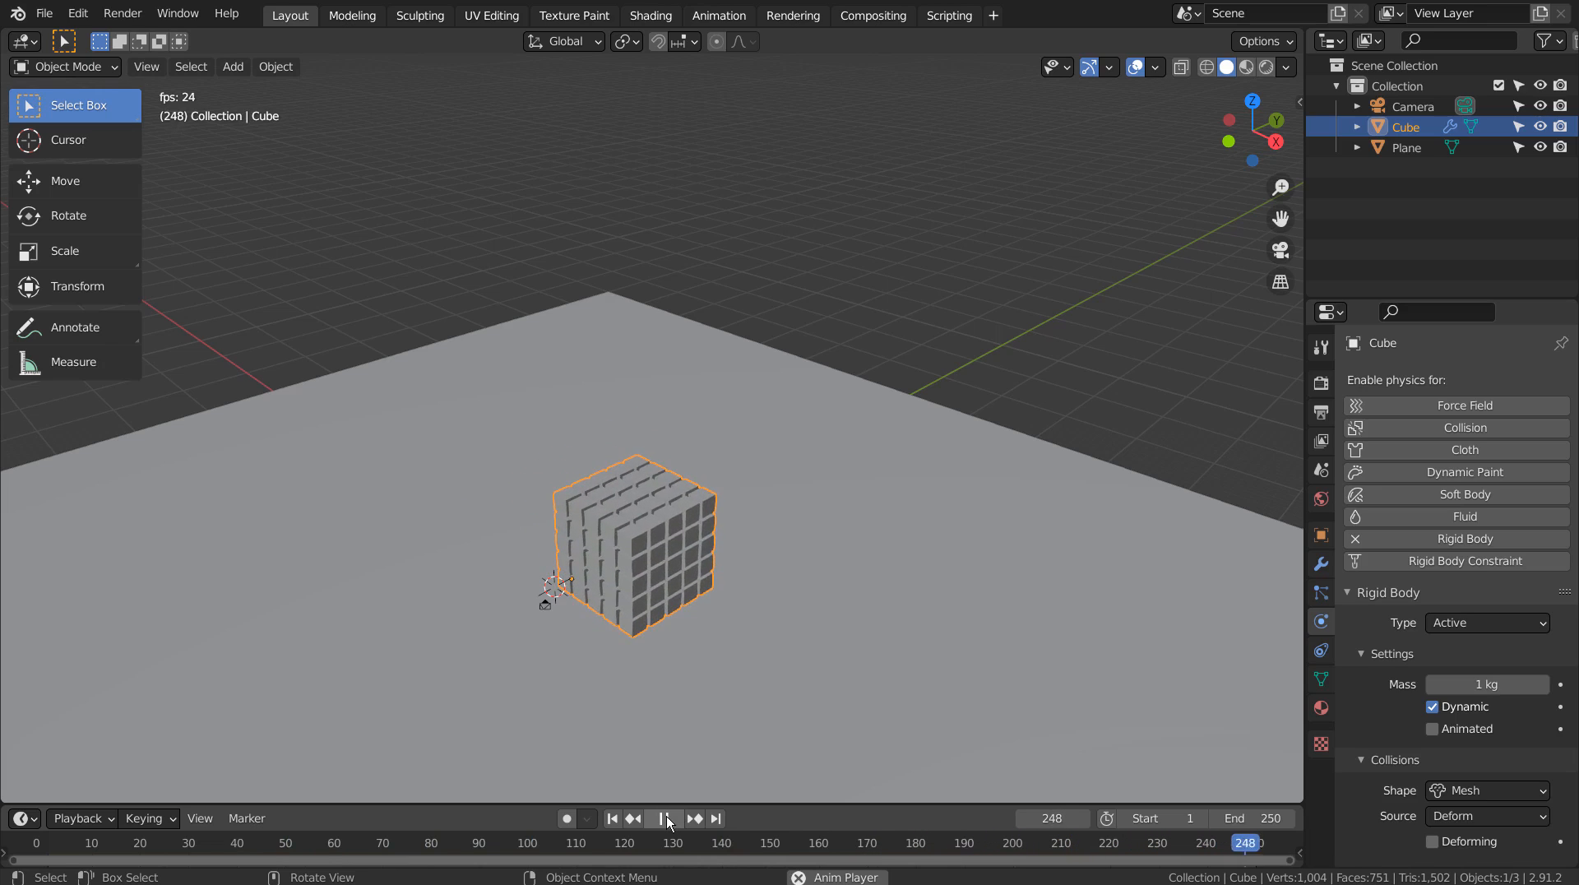
left_click(615, 818)
left_click(615, 820)
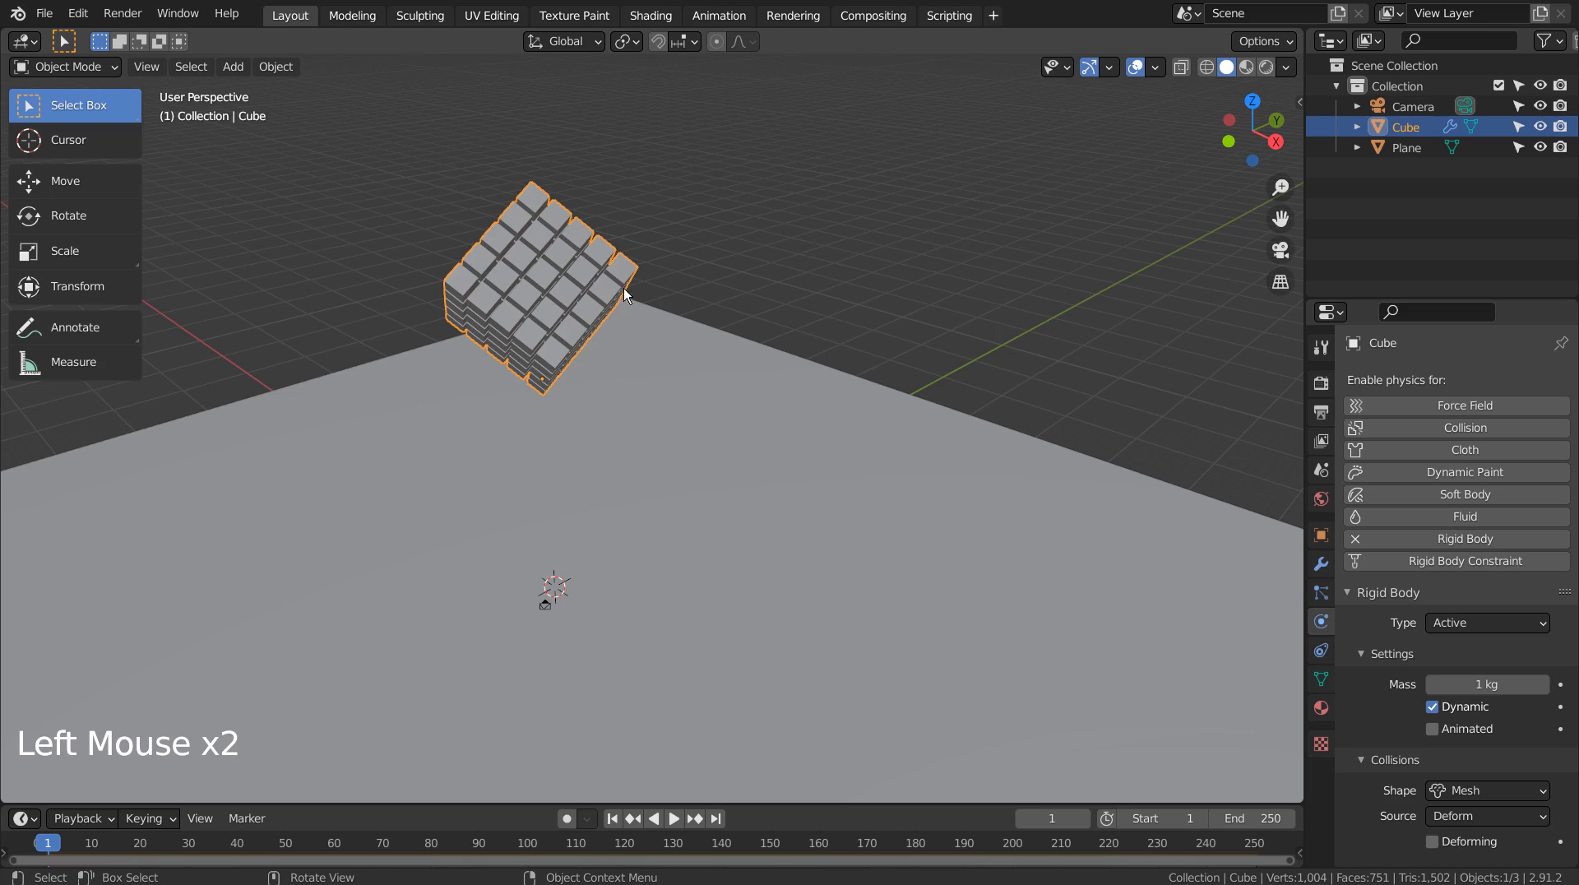
Inspect the cube block's editable base mesh in Edit Mode from another angle and return to Object Mode.
left_click(550, 263)
key("Tab")
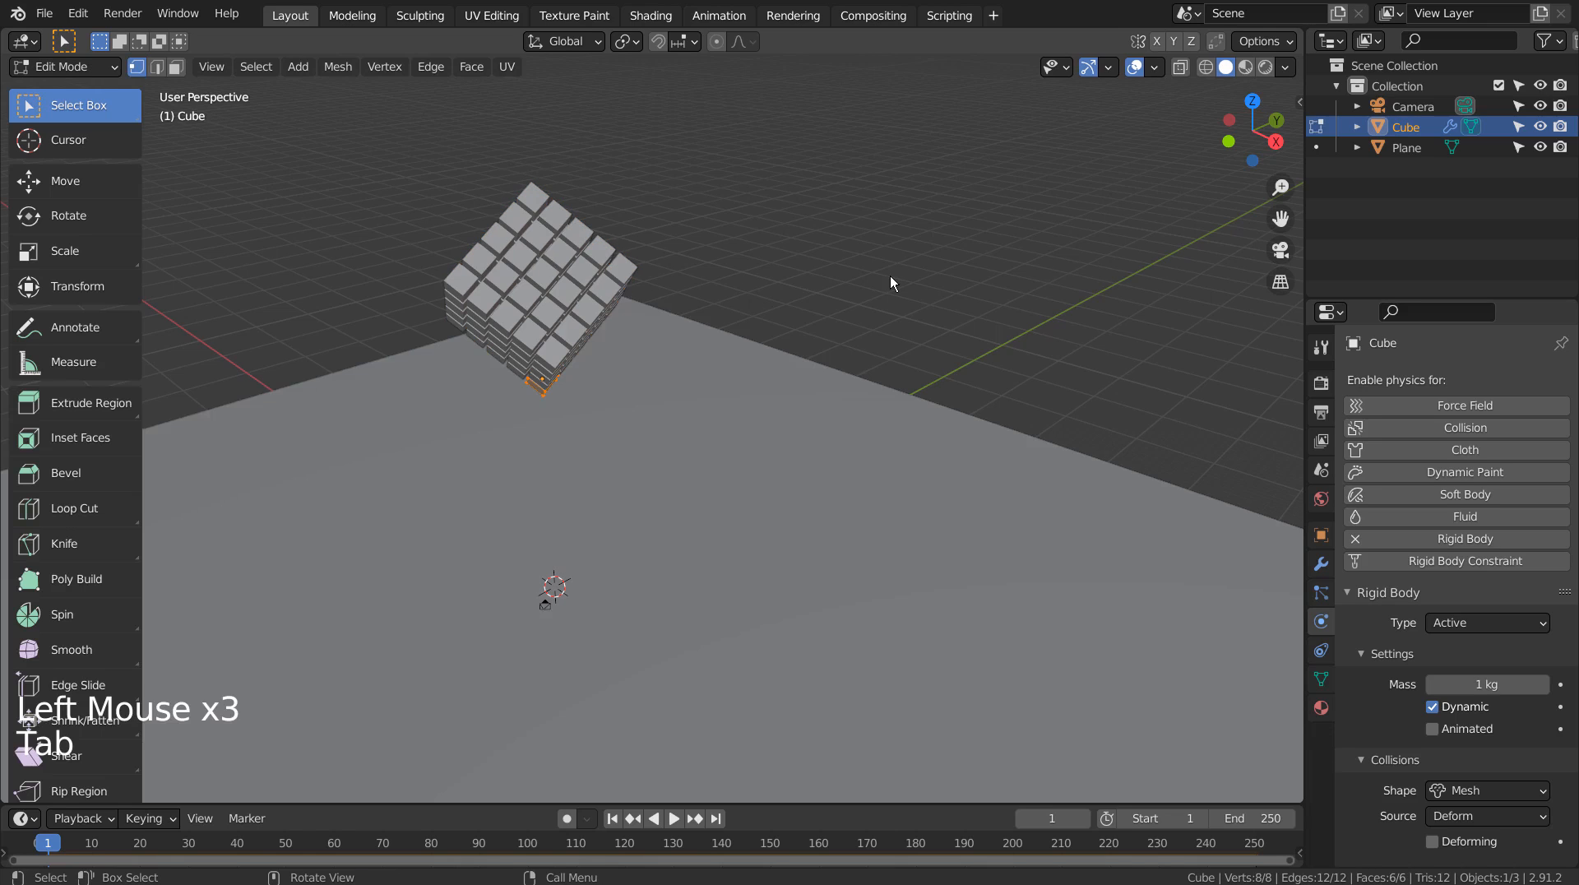
middle_click(735, 301)
middle_click_drag(734, 302, 696, 303)
key("Tab")
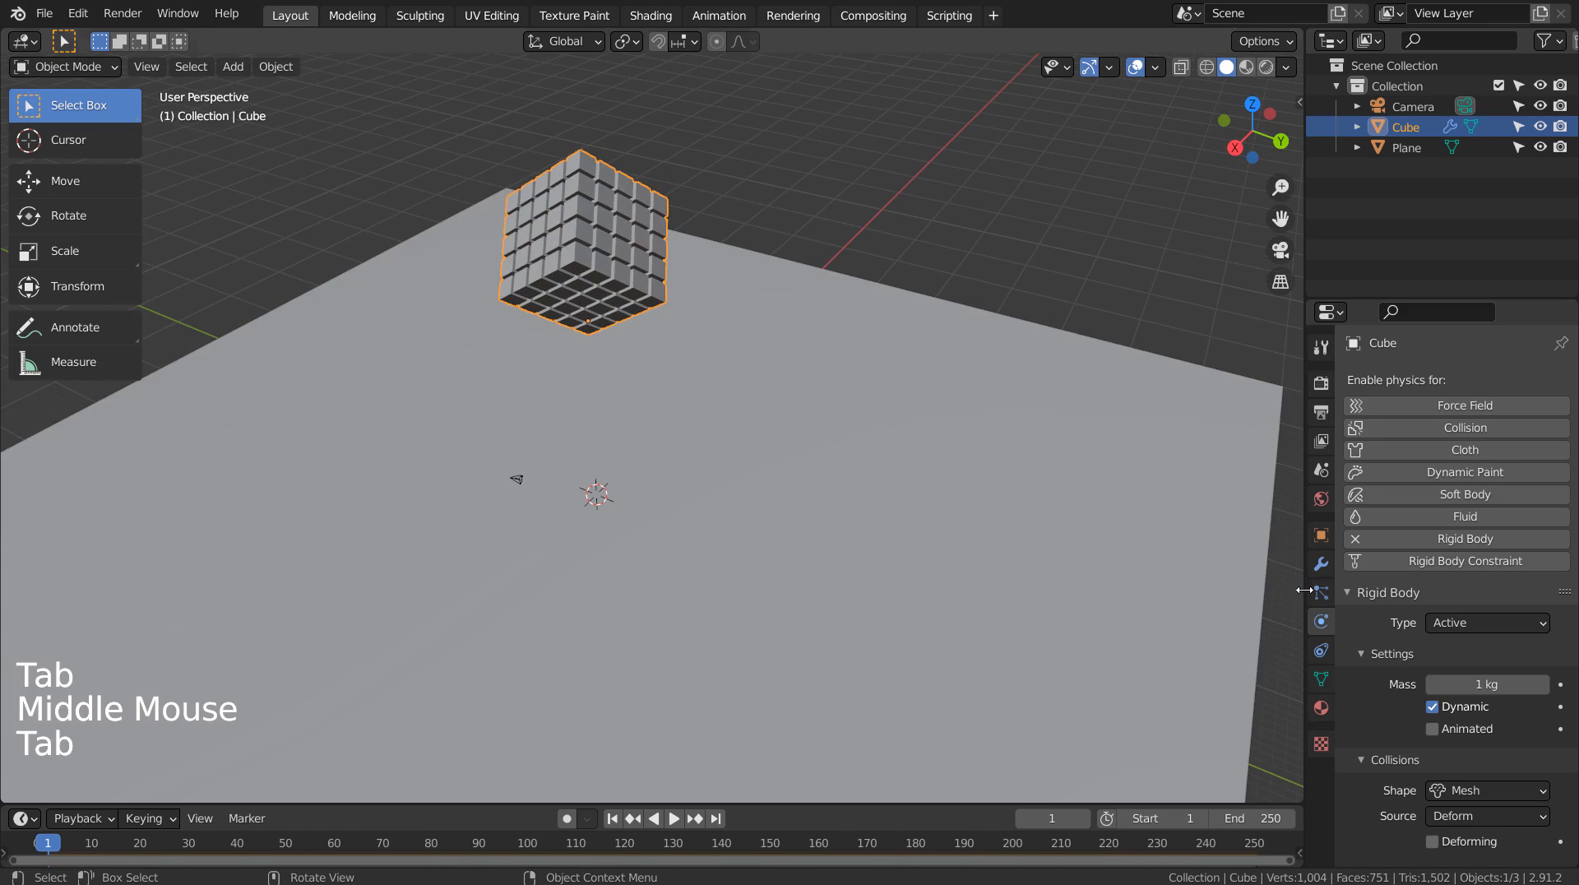
Apply all the Array modifiers on the cube block to turn the copies into real geometry.
left_click(1321, 563)
key("ctrl+a")
key("ctrl+a")
key("ctrl+a")
key("ctrl+a")
key("ctrl+a")
key("ctrl+a")
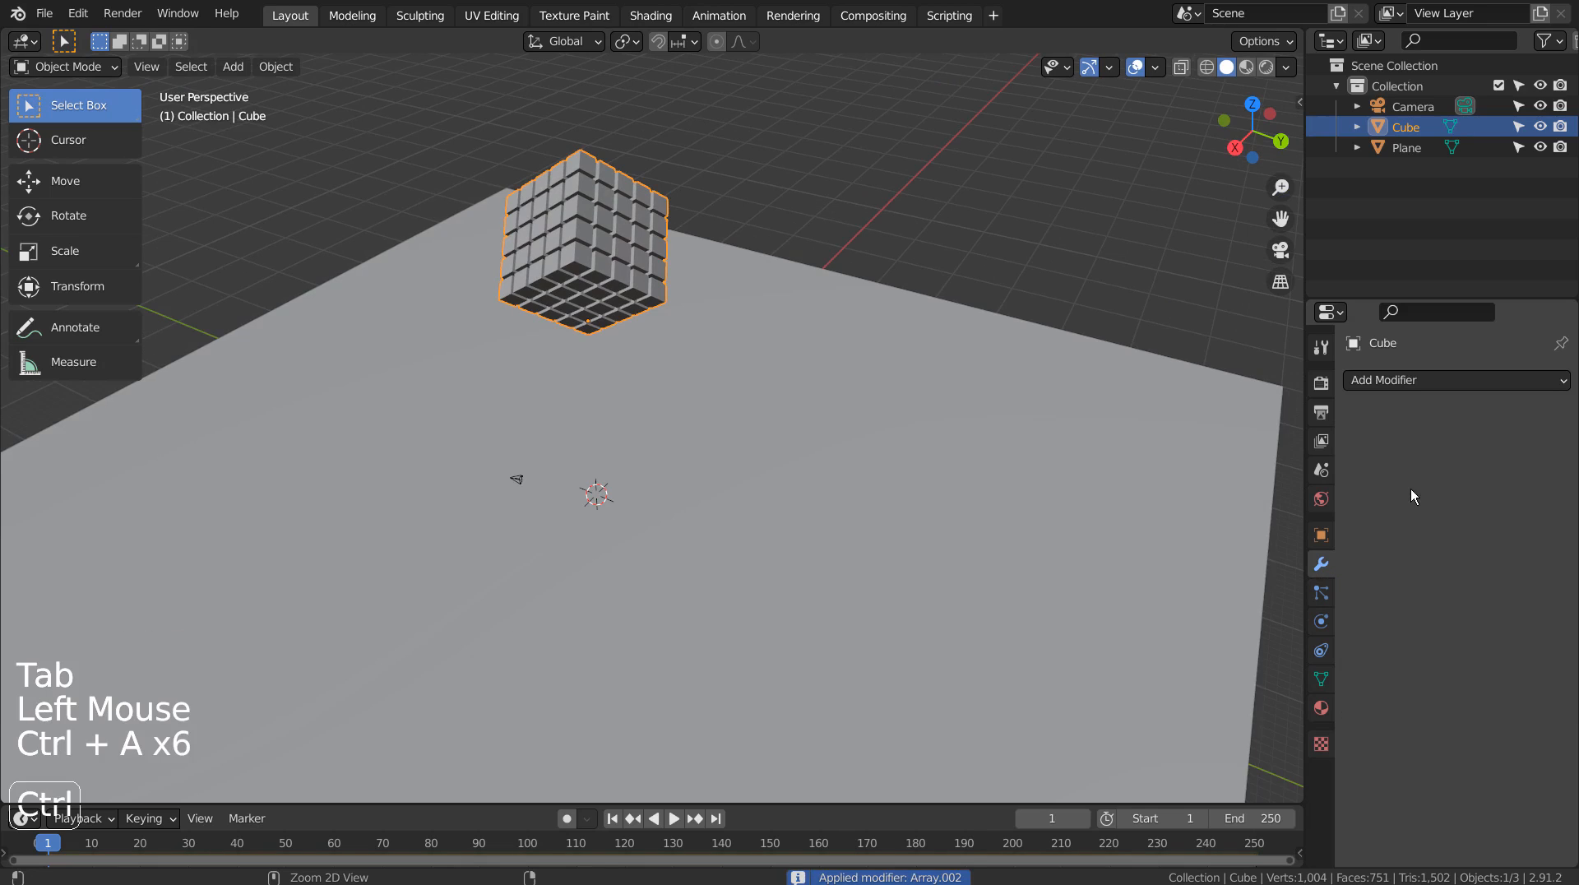
Separate the block's mesh by loose parts into individual cube objects and return to Object Mode.
key("Tab")
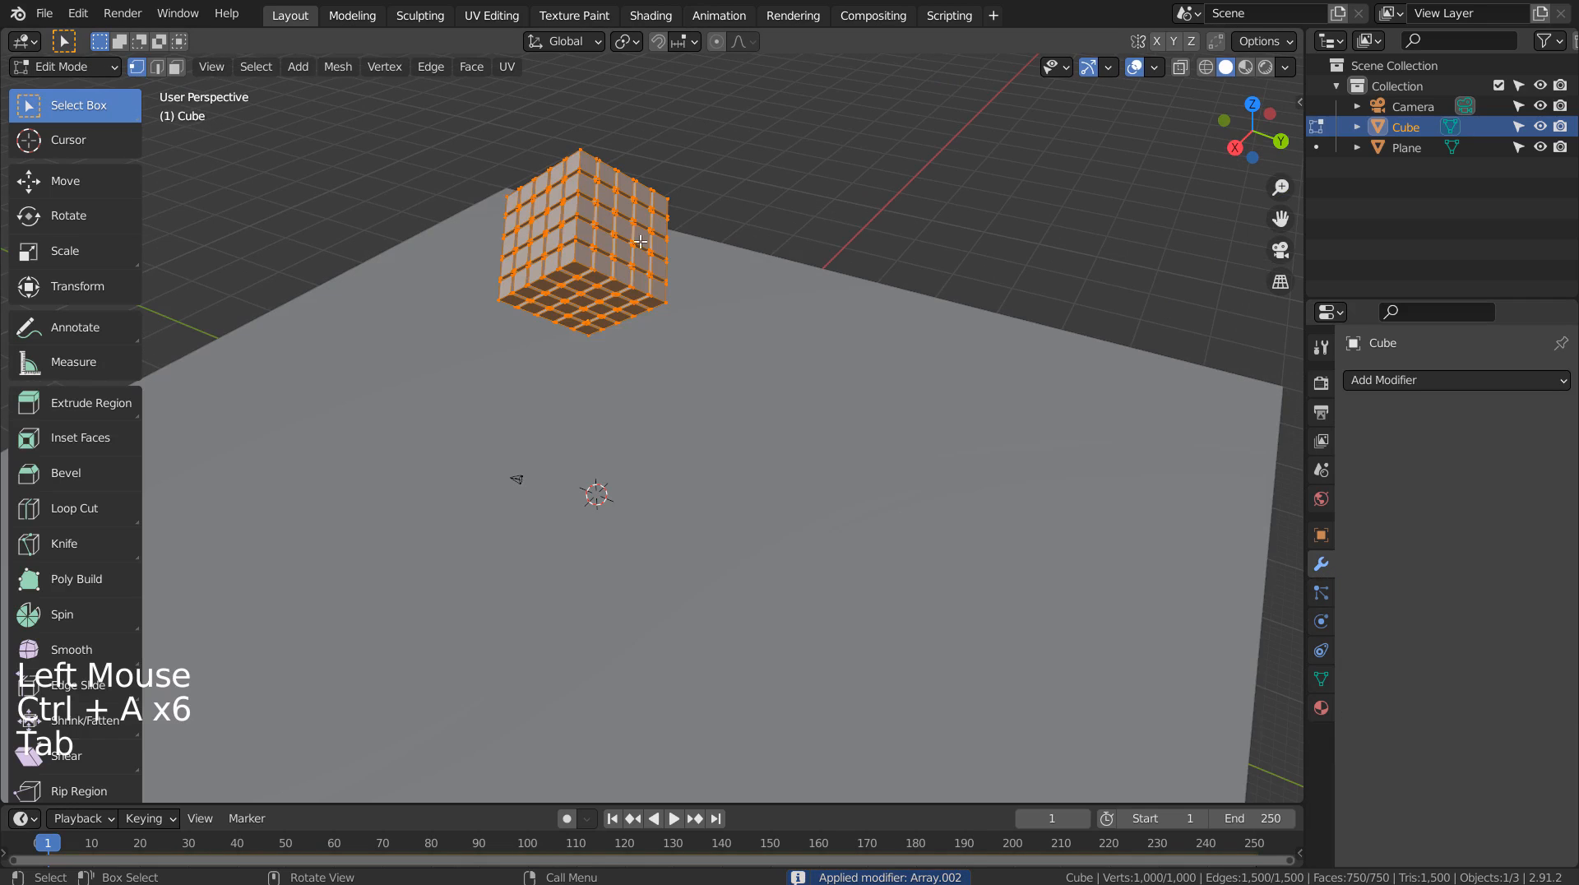
key("p")
left_click(764, 280)
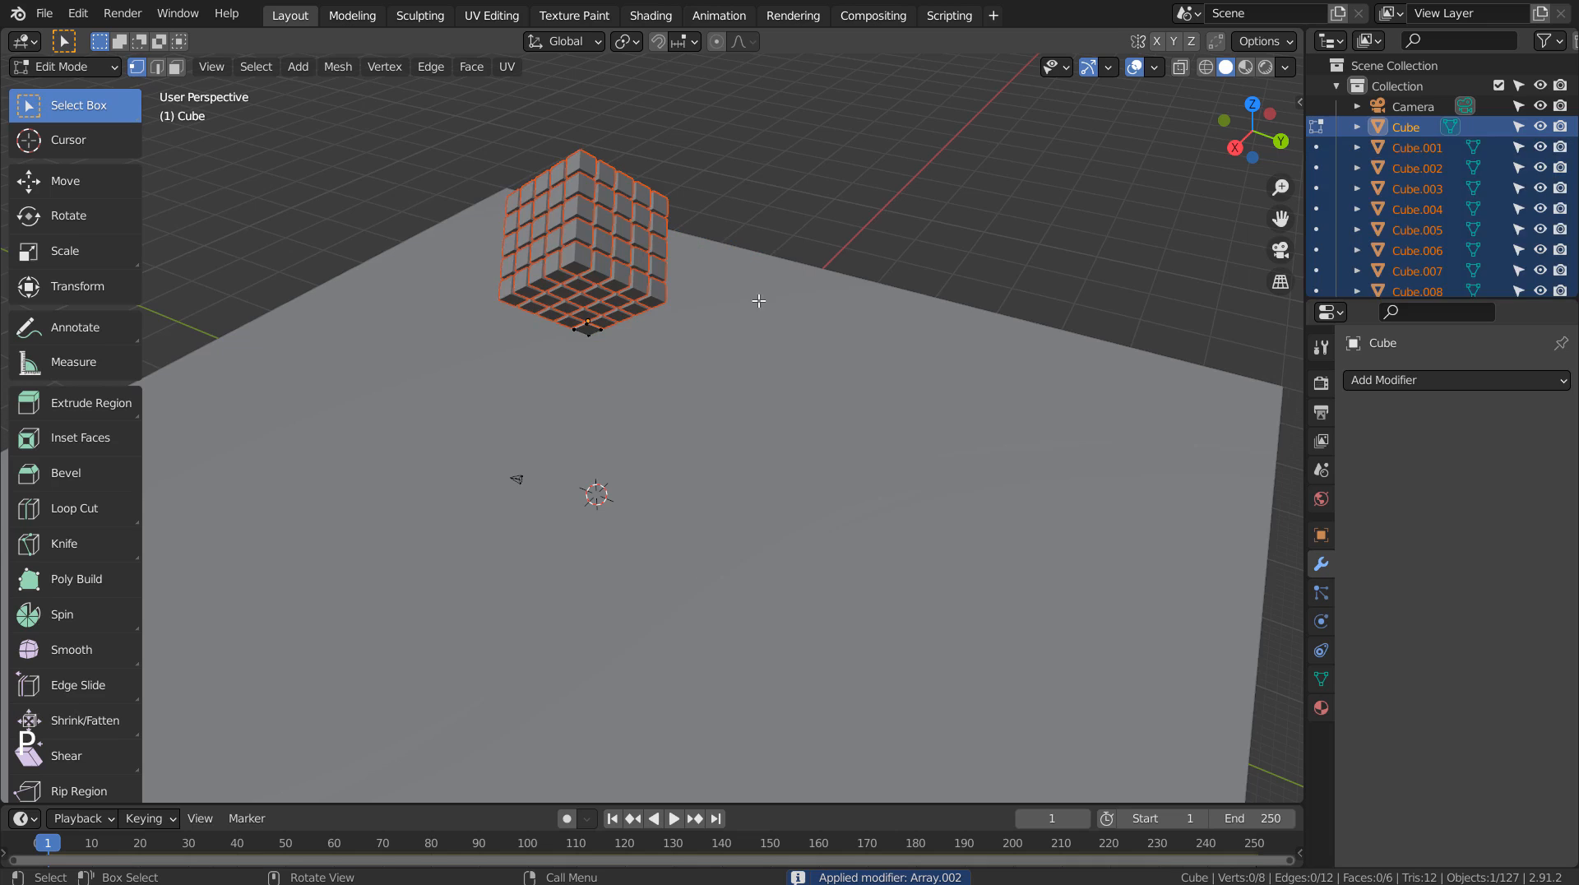
middle_click_drag(726, 363, 841, 338)
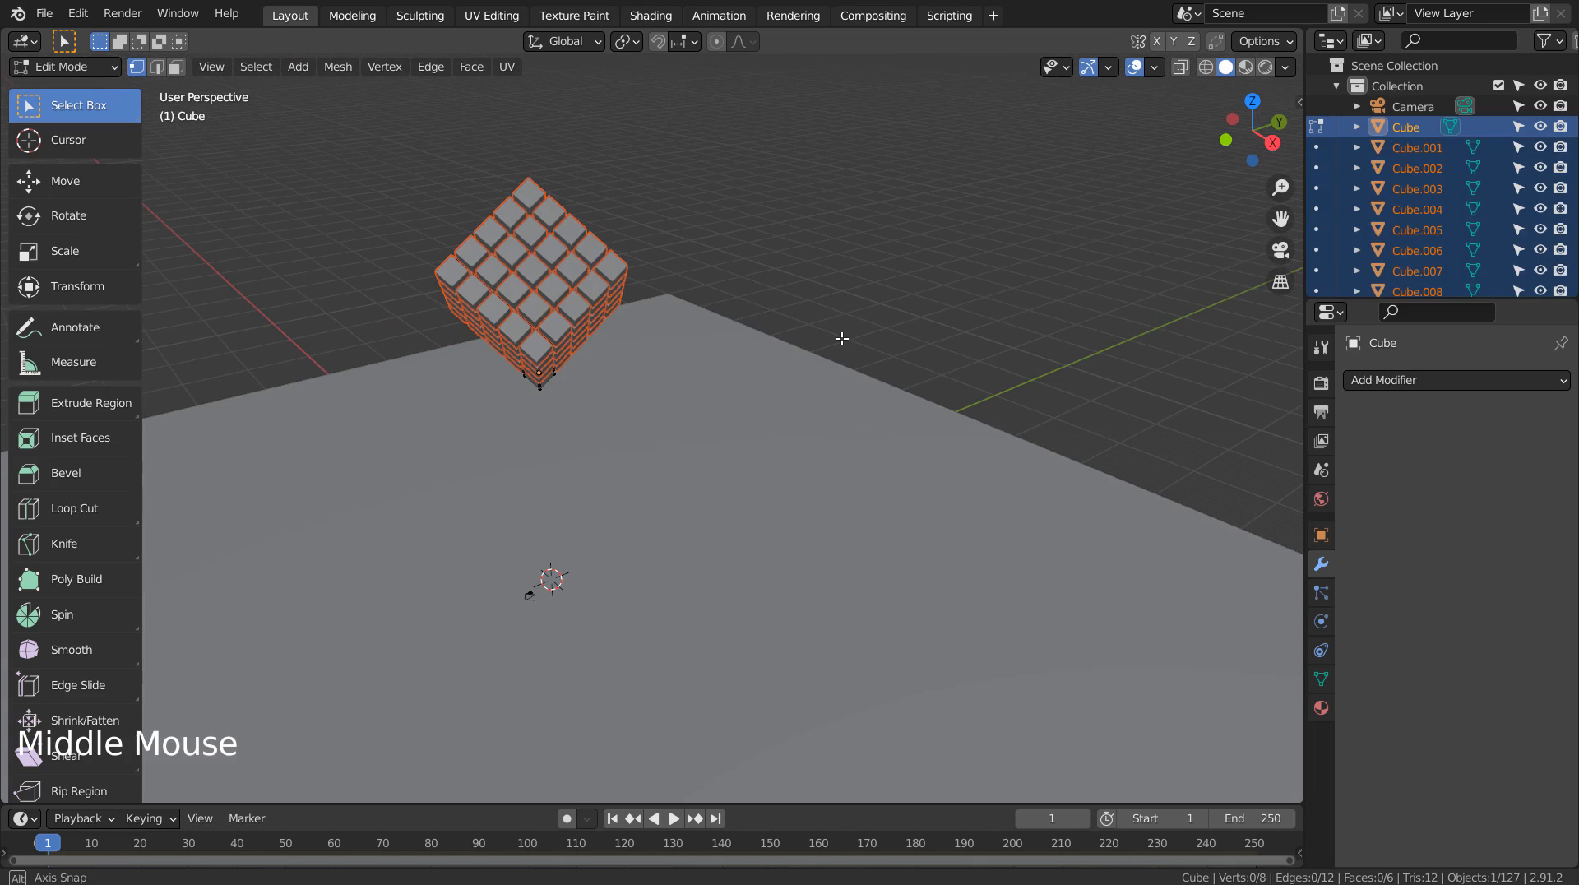
middle_click(861, 360)
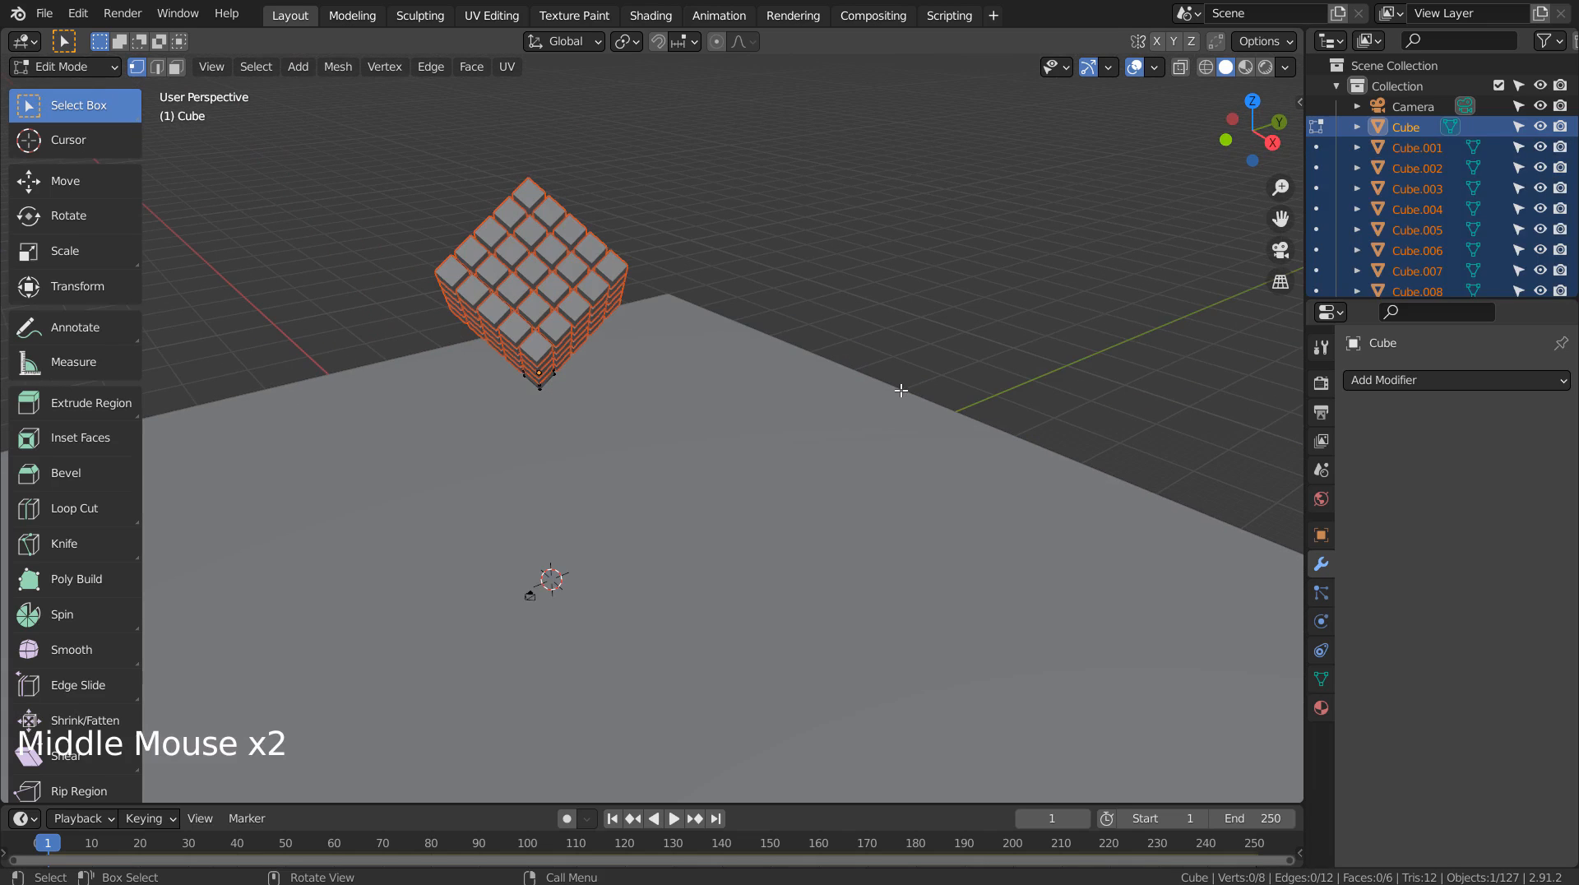
key("Tab")
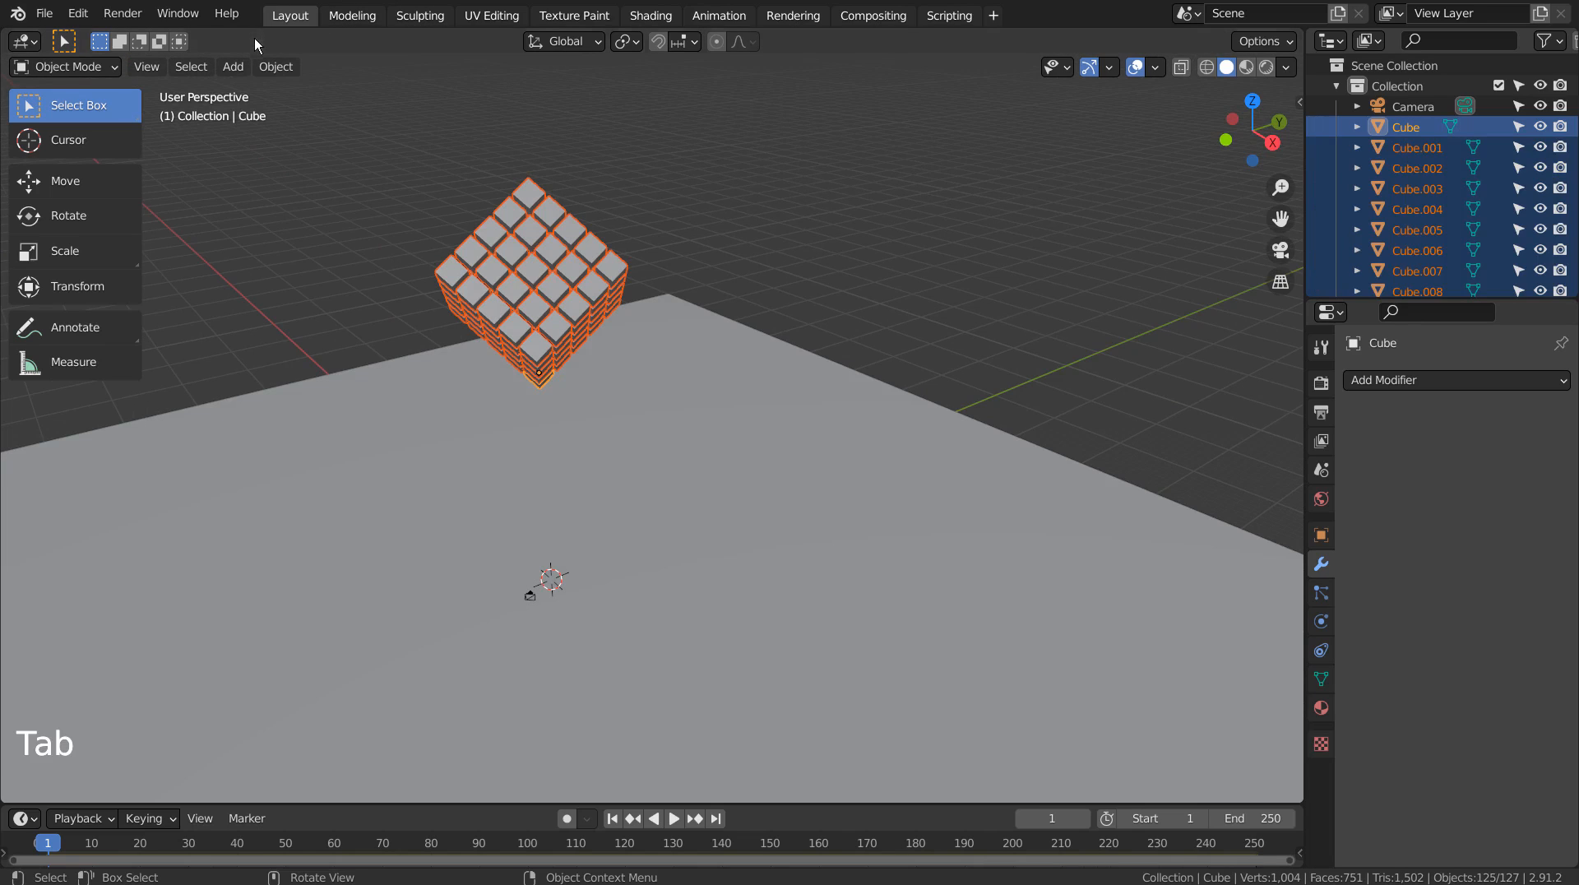
Set the origin of all the separated cubes to their own geometry.
left_click(276, 66)
mouse_move(304, 110)
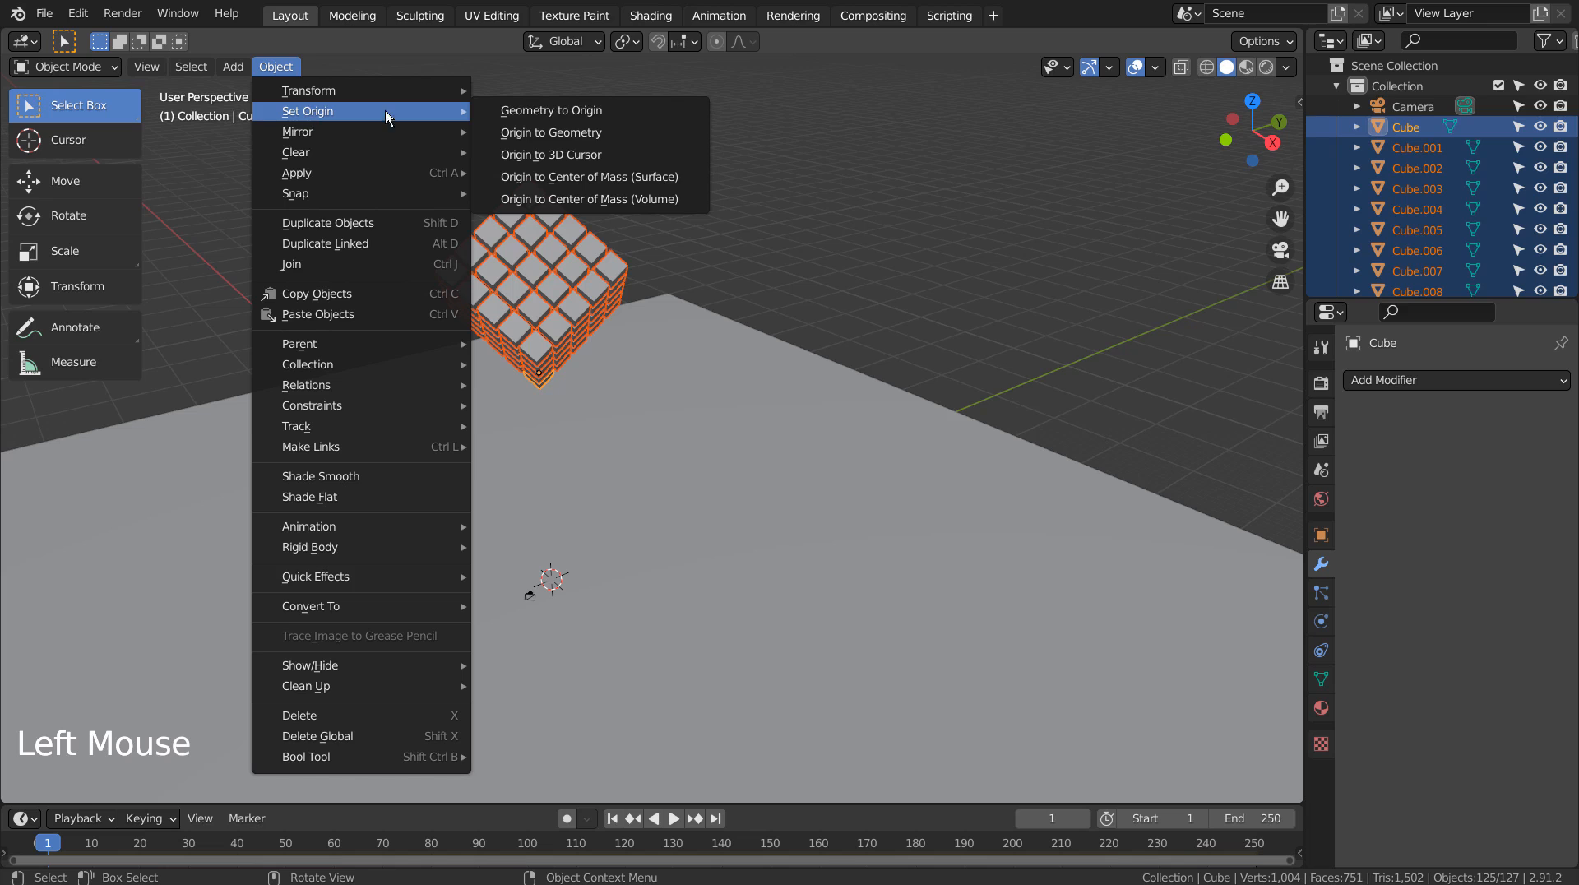
left_click(618, 138)
middle_click_drag(750, 317, 802, 407)
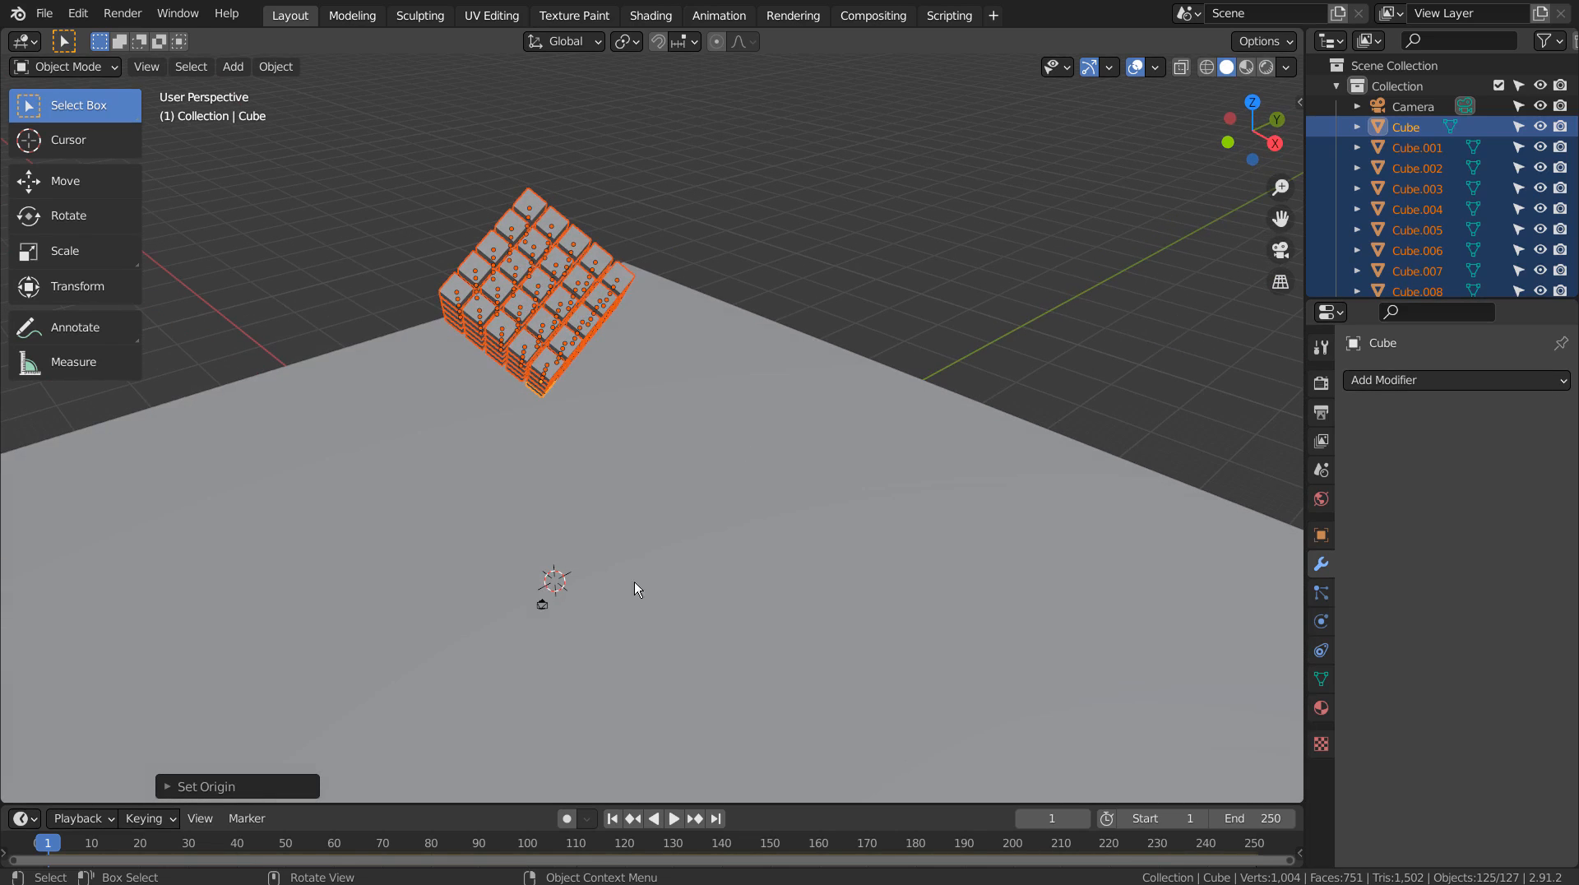
Play the rigid body simulation of the separated cubes, stop it, rewind to frame 1 and replay it.
left_click(673, 818)
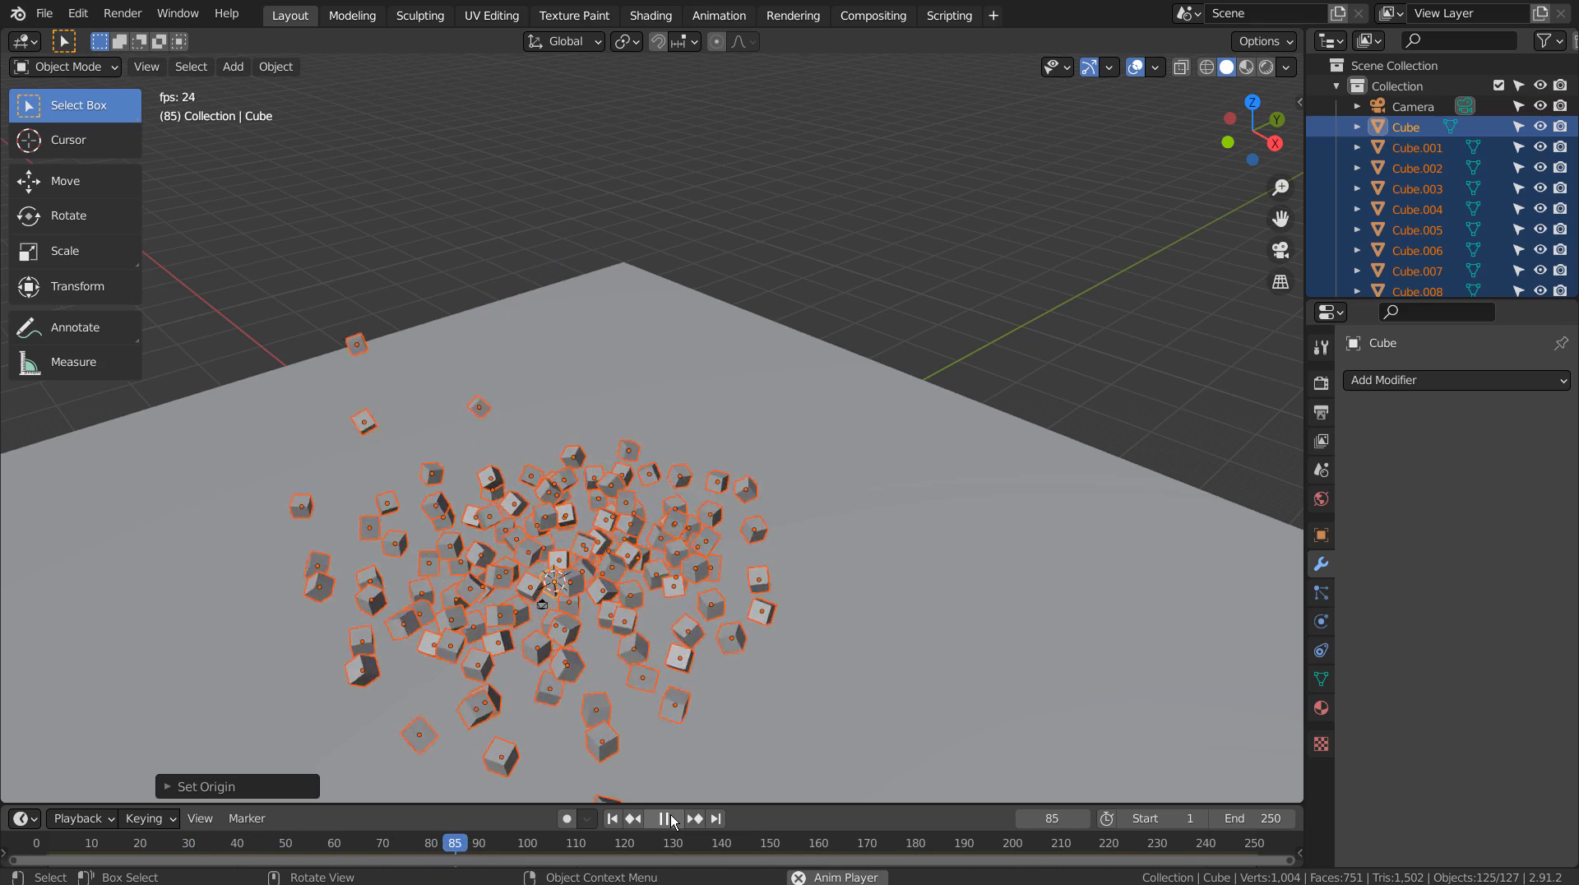
left_click(671, 819)
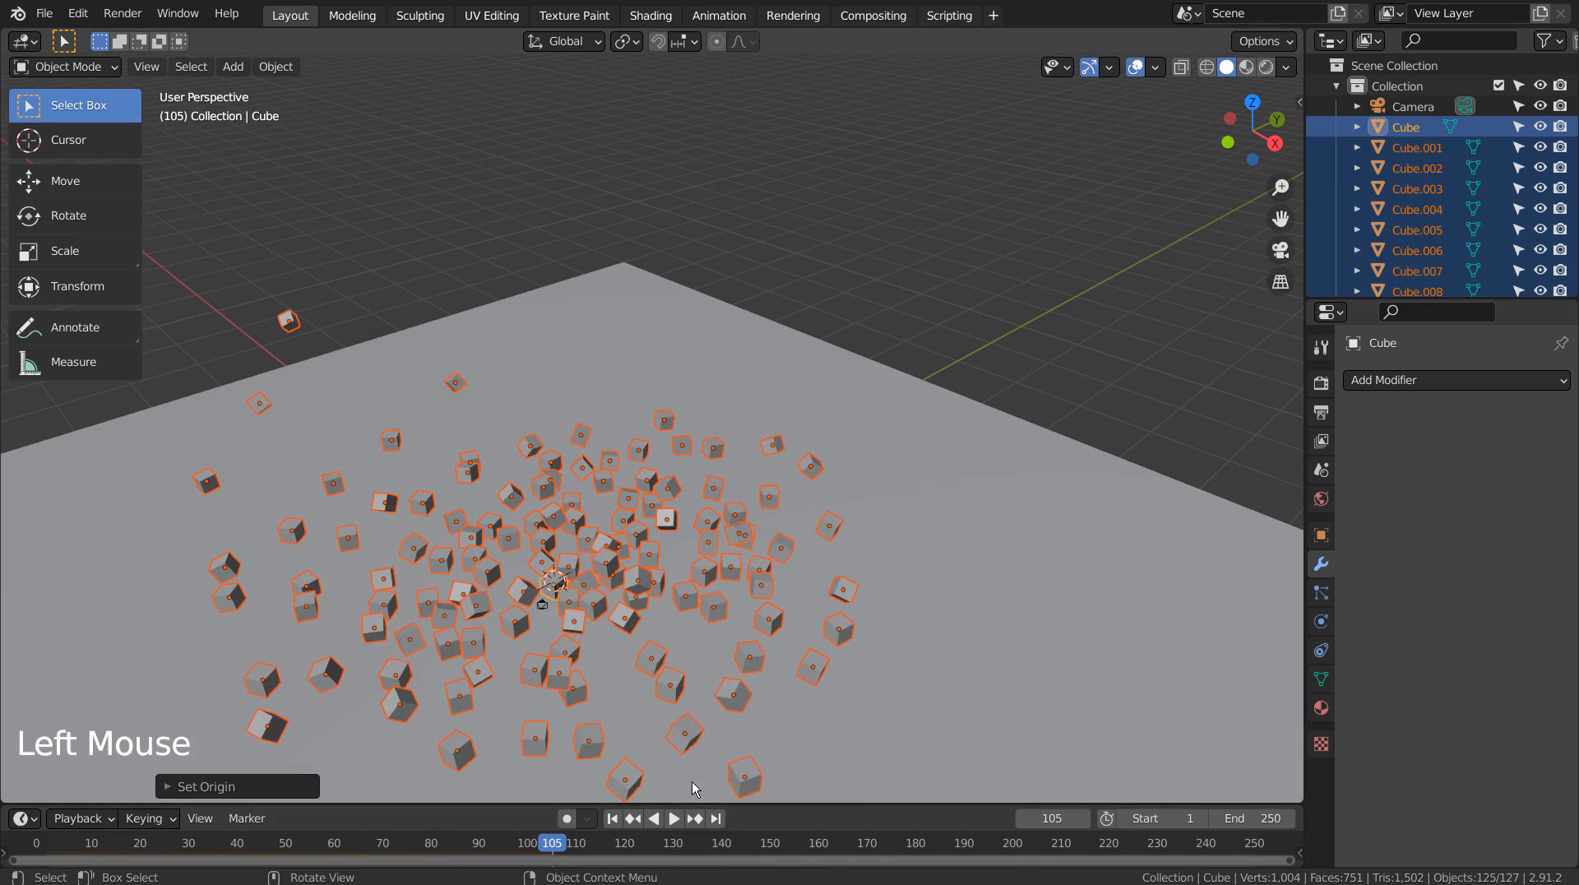
left_click(632, 818)
left_click(612, 818)
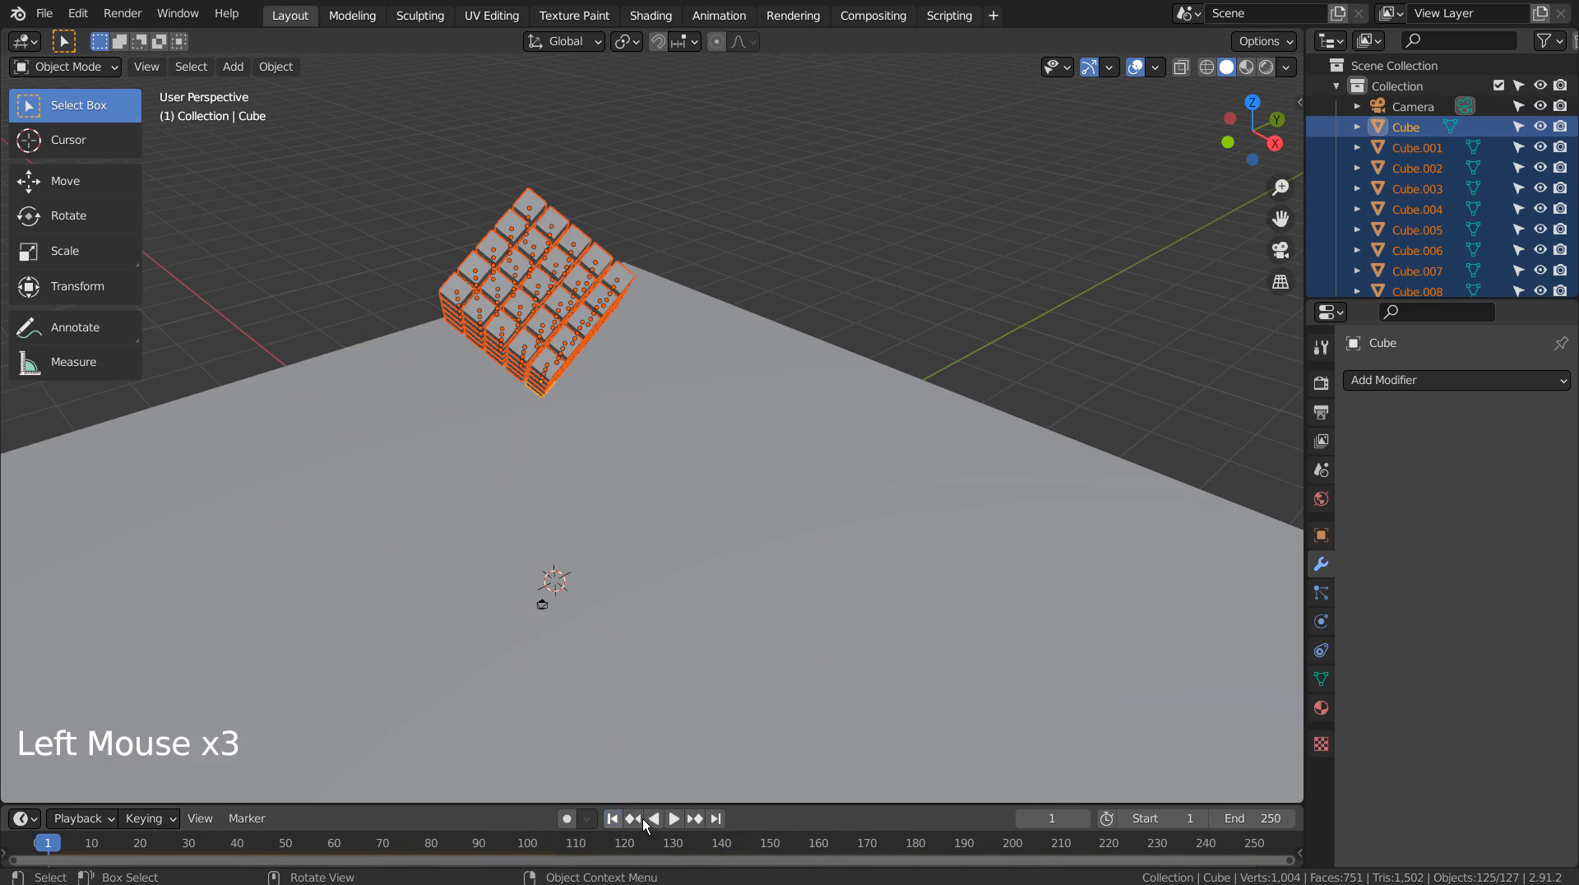
left_click(676, 818)
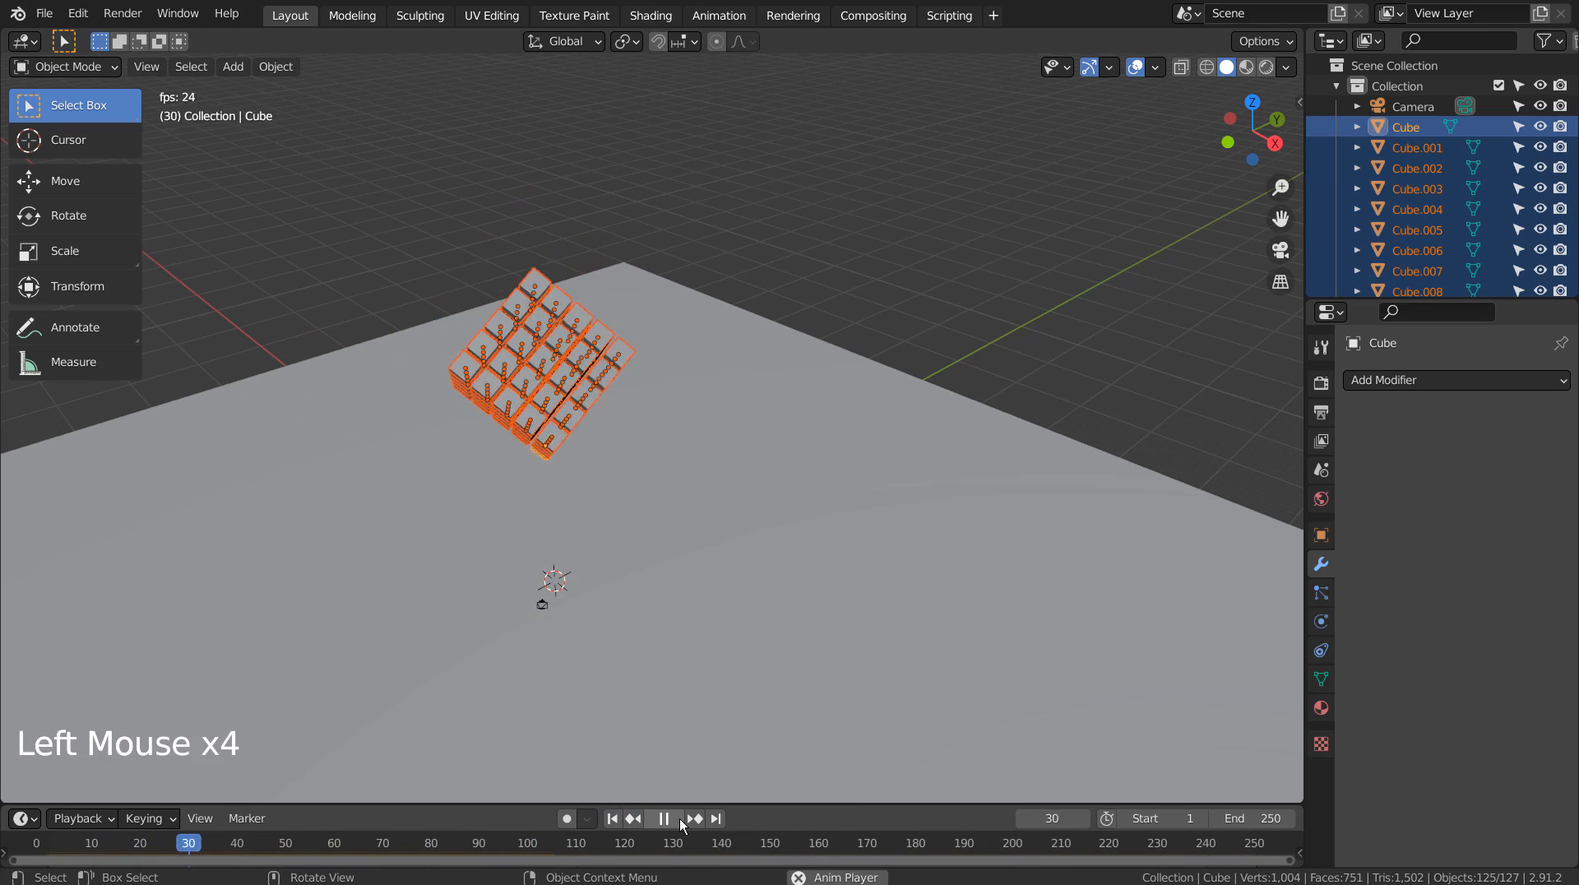